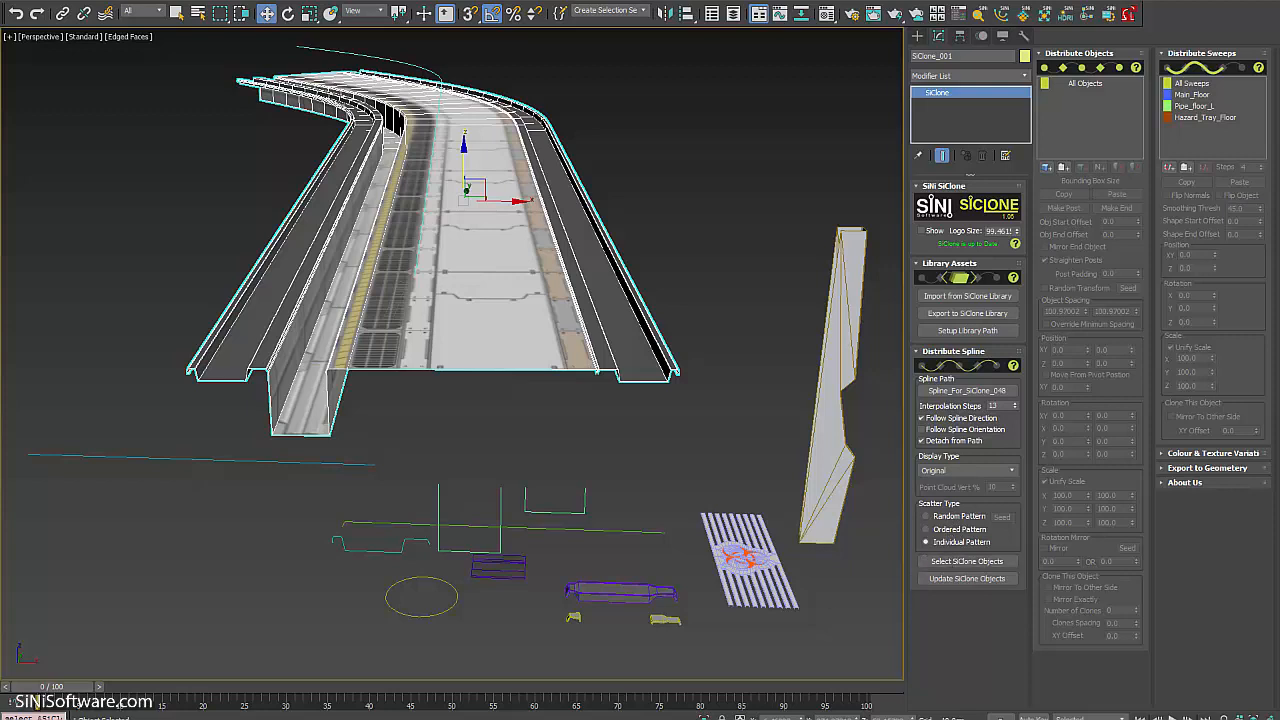
# Switch to the fence scene, select SiClone_001 and show its spline-distribution settings in the Modify panel.
pyautogui.click(564, 685)
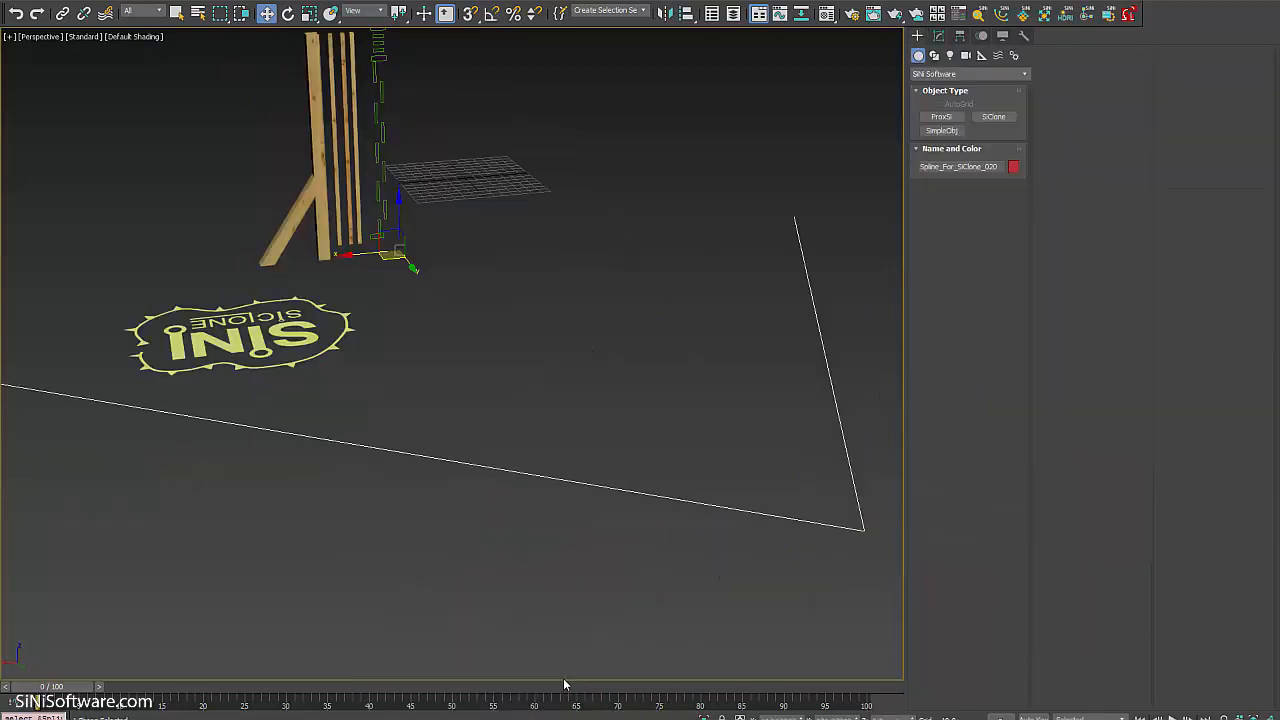
pyautogui.moveTo(465, 198); pyautogui.dragTo(492, 197, button='middle')
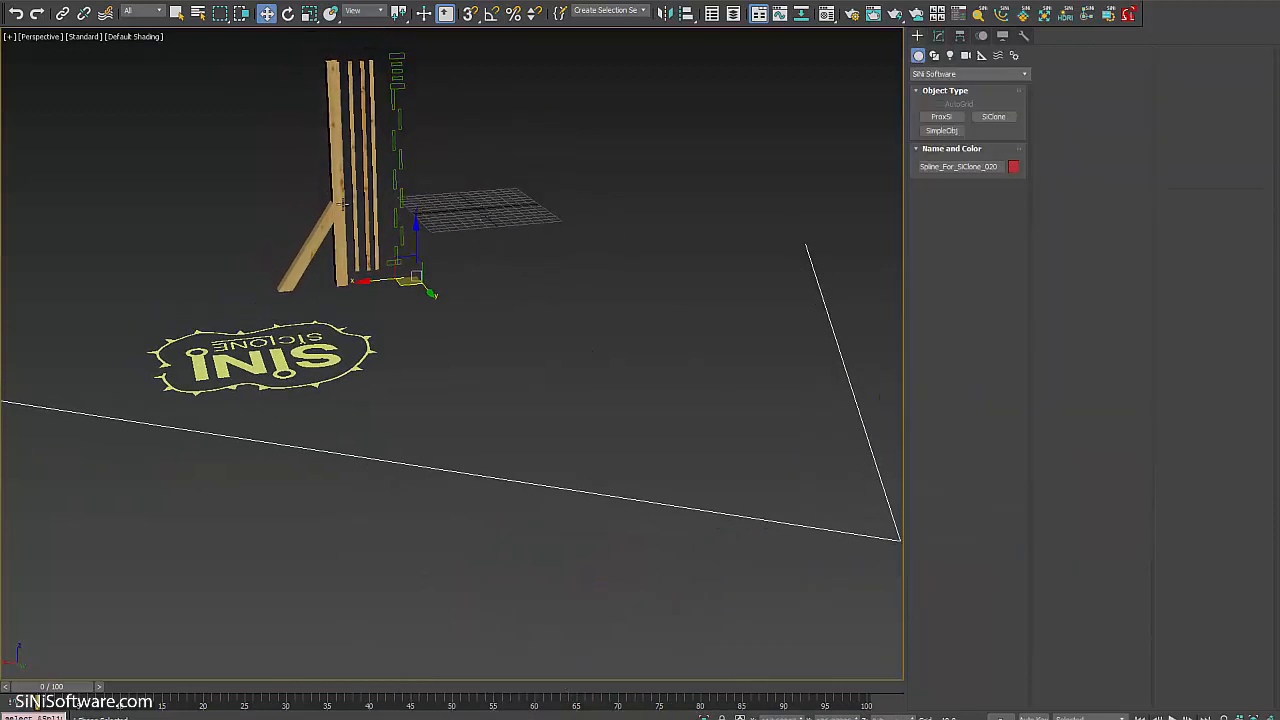
pyautogui.click(322, 357)
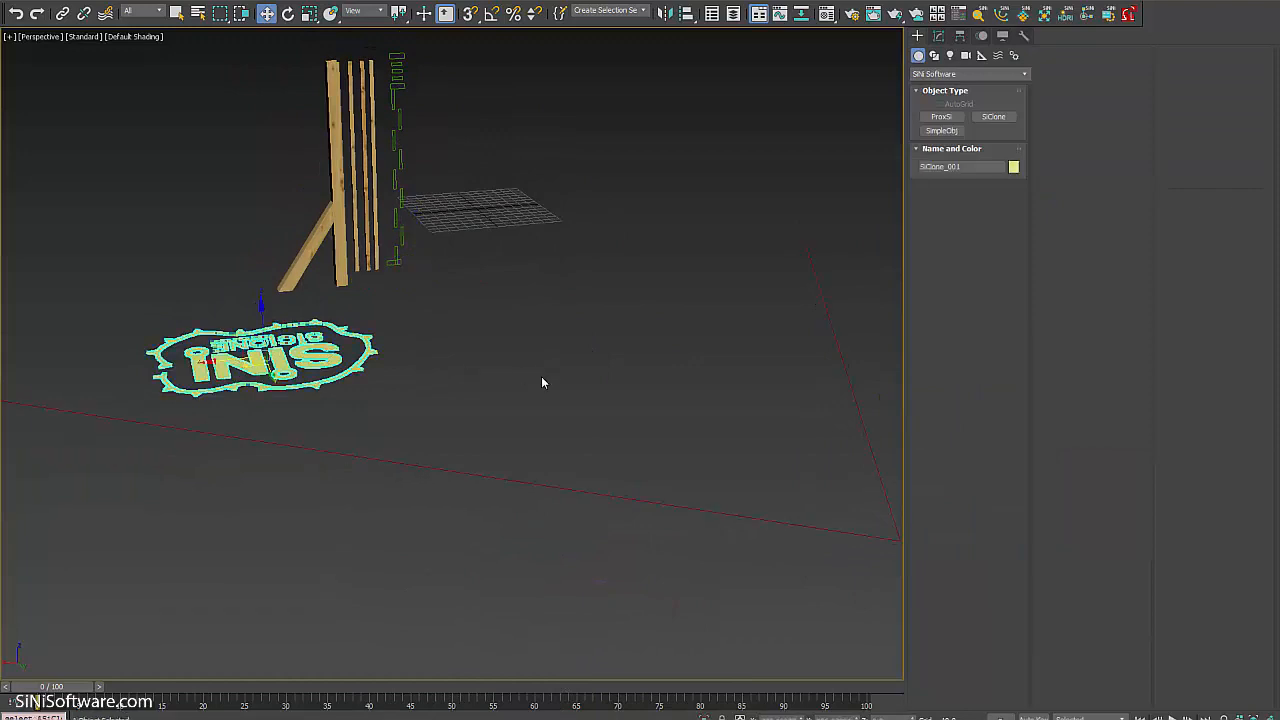
pyautogui.keyDown('alt'); pyautogui.moveTo(543, 380); pyautogui.dragTo(641, 253, button='middle'); pyautogui.keyUp('alt')
pyautogui.click(938, 35)
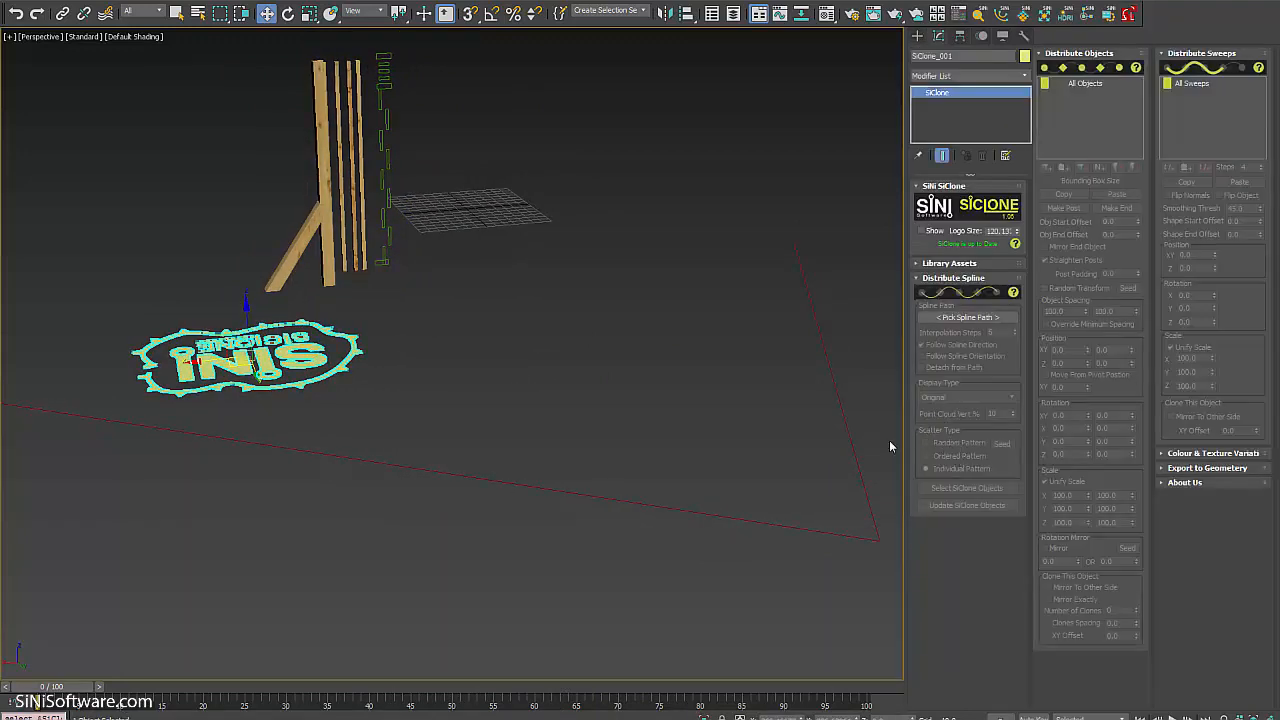
pyautogui.keyDown('alt'); pyautogui.moveTo(583, 414); pyautogui.dragTo(600, 423, button='middle'); pyautogui.keyUp('alt')
pyautogui.scroll(-3, 597, 426)
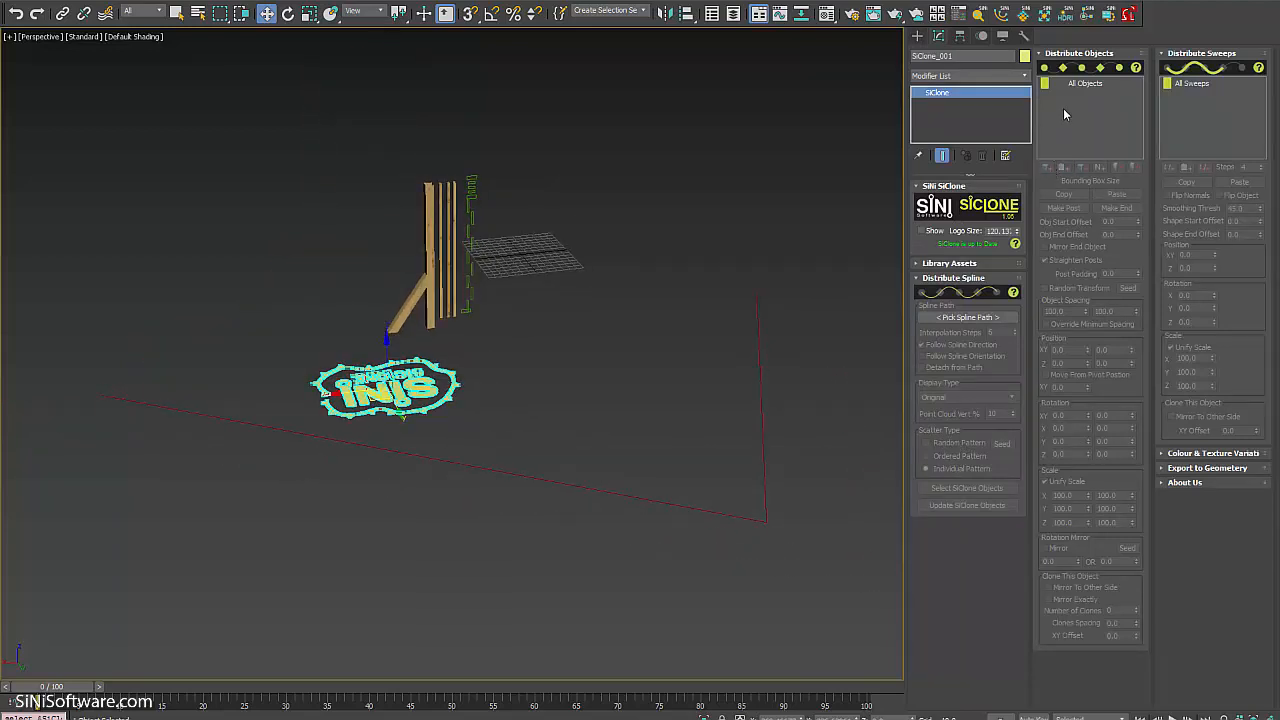
# Set Spline_For_SiClone_021 as SiClone_001's distribution path.
pyautogui.click(980, 317)
pyautogui.click(749, 520)
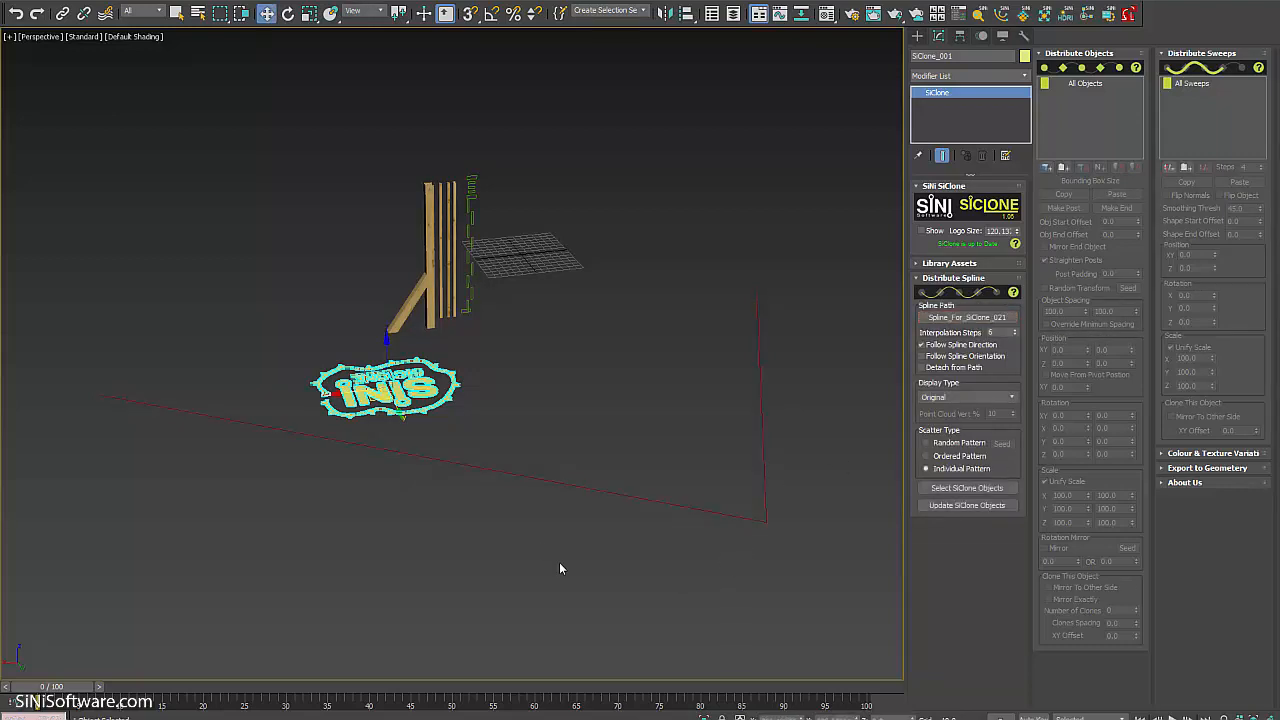
pyautogui.keyDown('alt'); pyautogui.moveTo(559, 562); pyautogui.dragTo(545, 557, button='middle'); pyautogui.keyUp('alt')
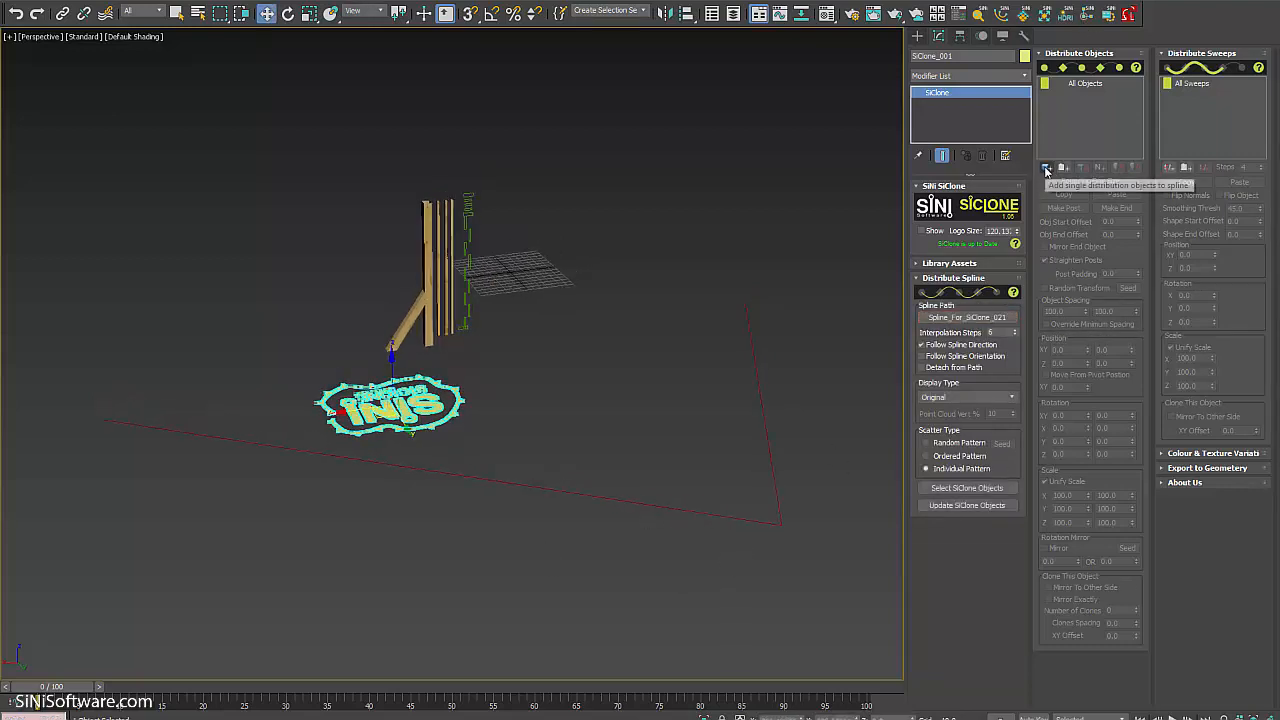
# Add Fence_Post to the distributed objects so post copies line the spline.
pyautogui.click(1046, 167)
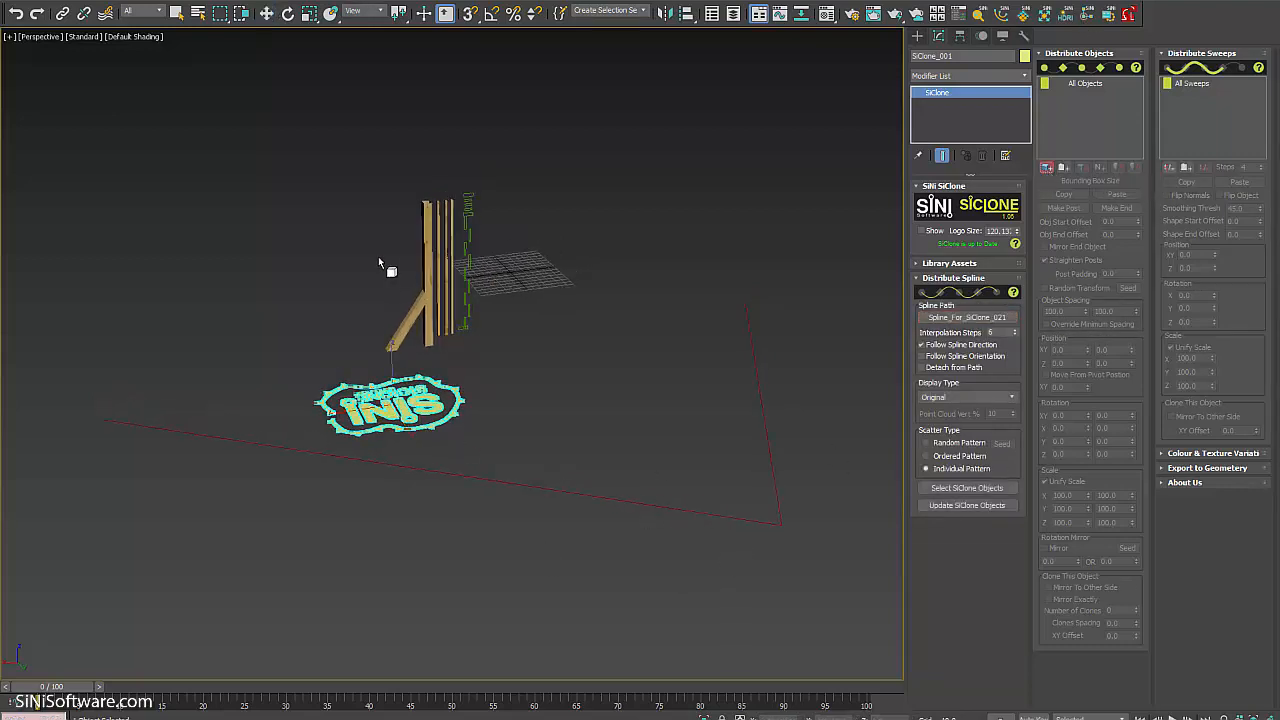
pyautogui.click(436, 268)
pyautogui.keyDown('alt'); pyautogui.moveTo(598, 469); pyautogui.dragTo(431, 317, button='middle'); pyautogui.keyUp('alt')
pyautogui.rightClick(593, 465)
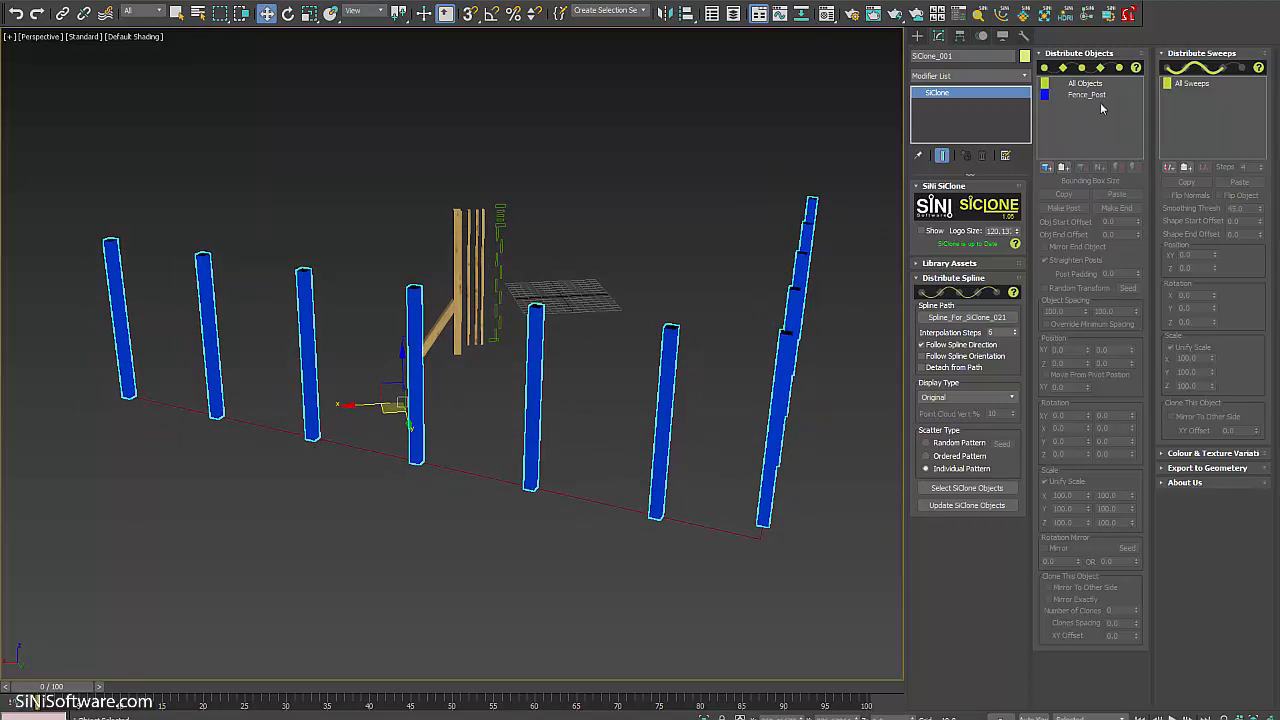
# Switch Scatter Type to Ordered Pattern and add Fence_Picket_3, Fence_Picket_1 and Fence_Picket_2.
pyautogui.click(938, 457)
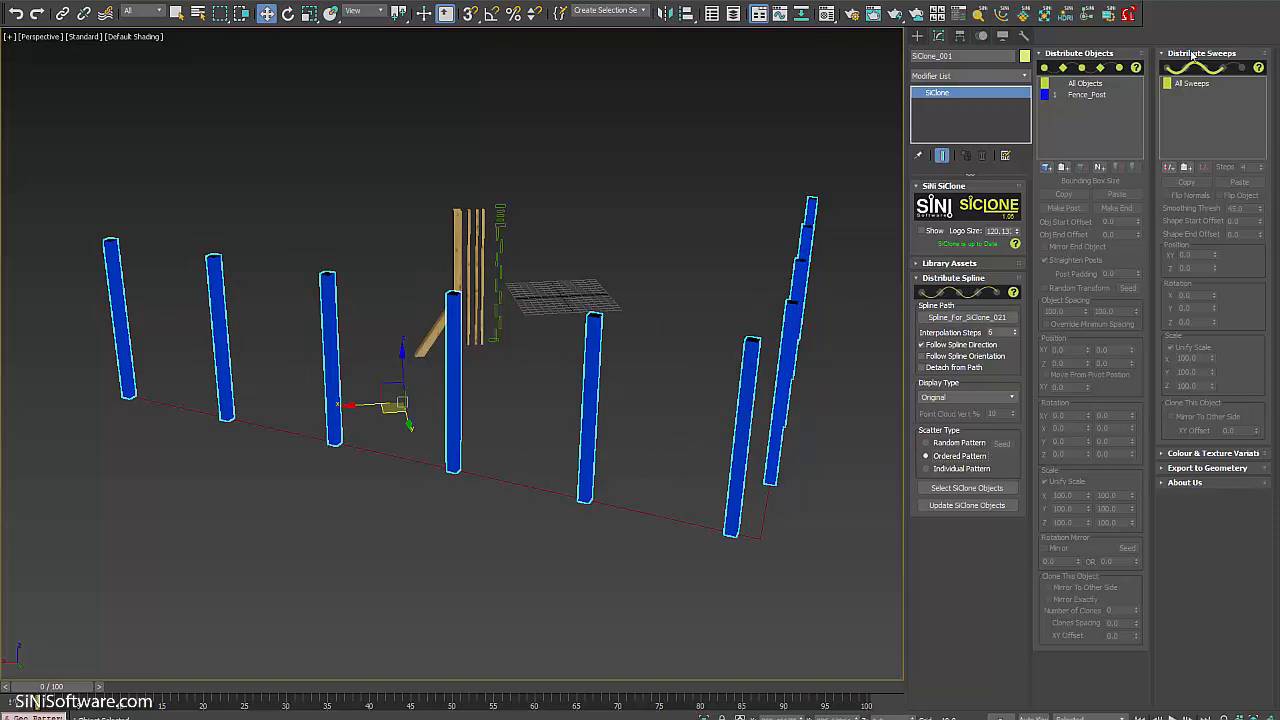
pyautogui.click(1046, 167)
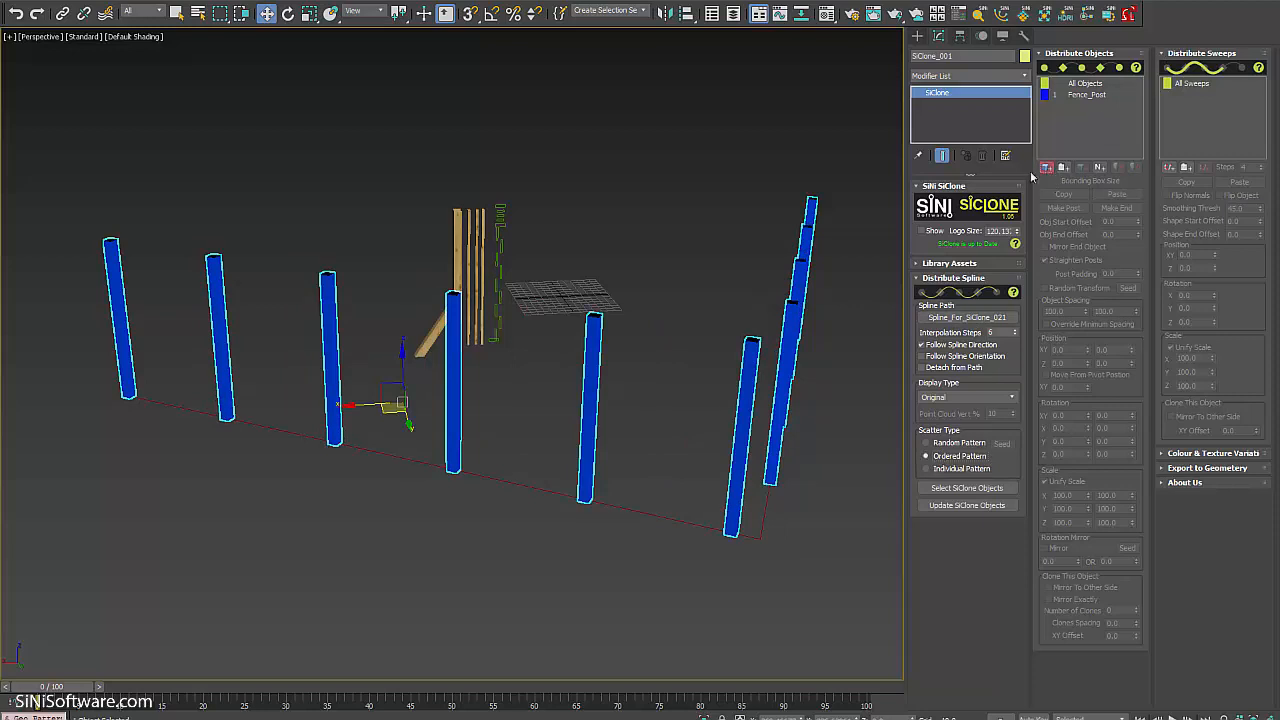
pyautogui.click(473, 252)
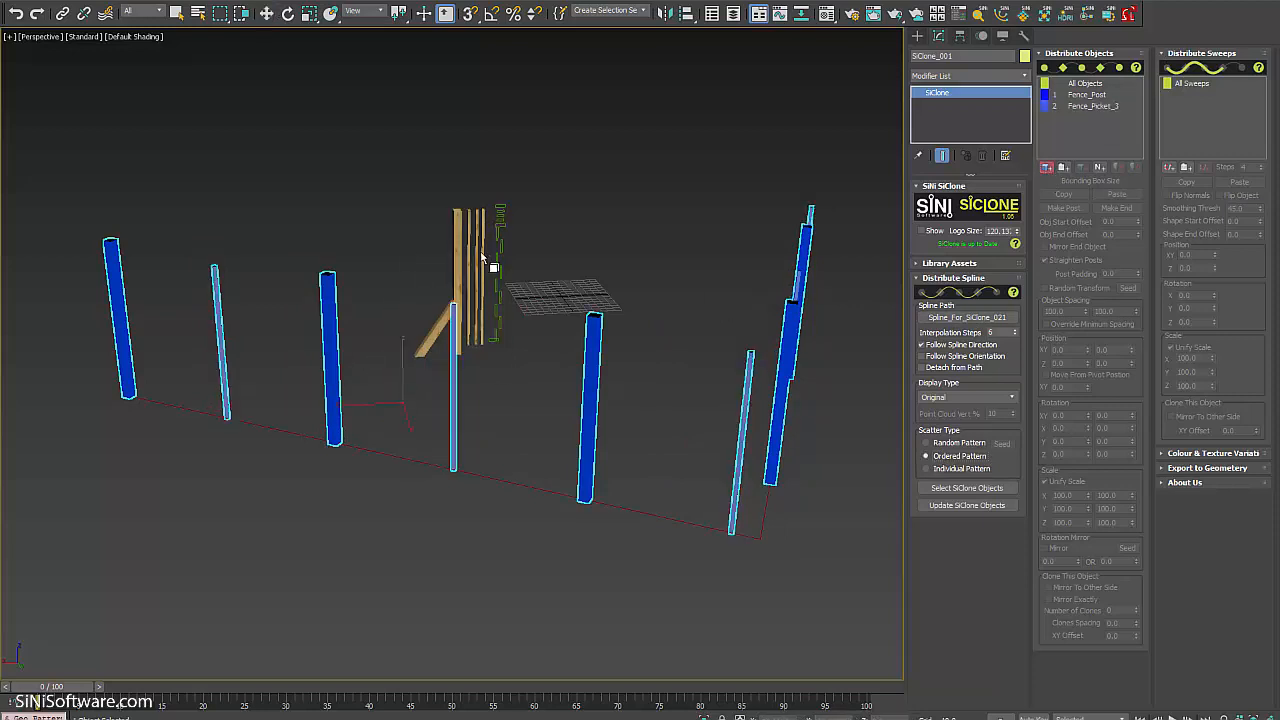
pyautogui.click(486, 254)
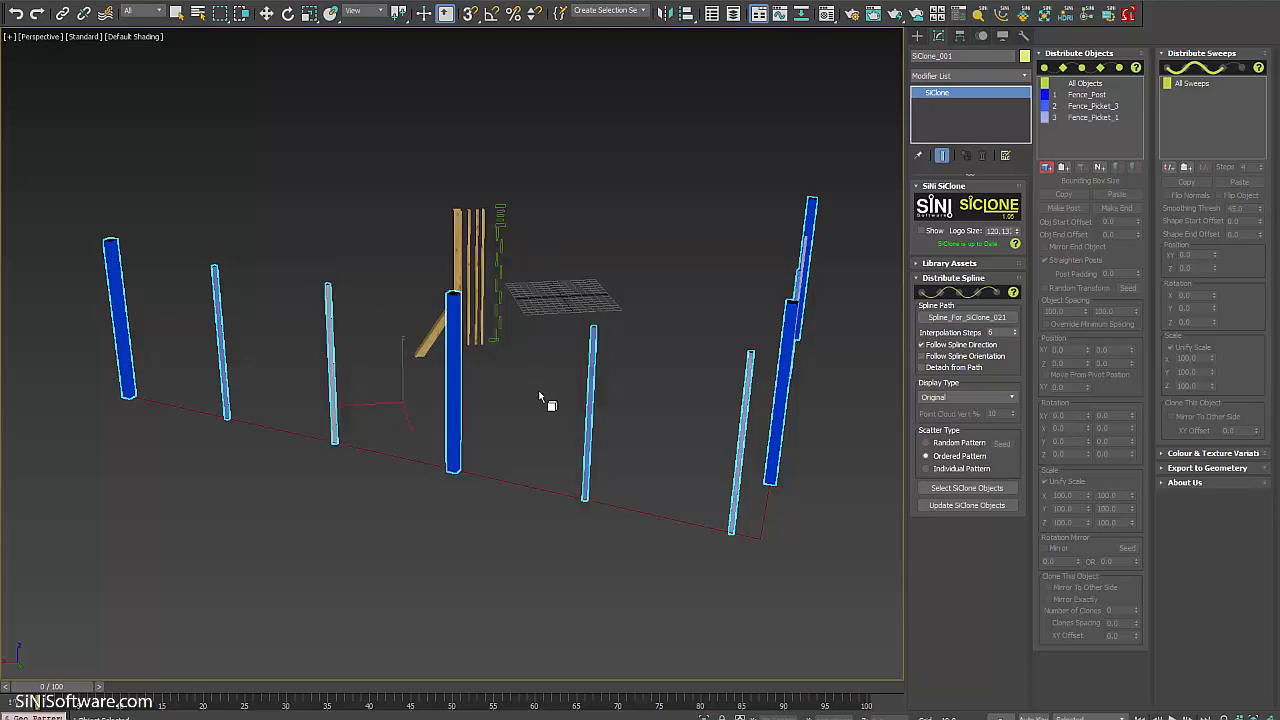
pyautogui.keyDown('alt'); pyautogui.moveTo(532, 393); pyautogui.dragTo(530, 393, button='middle'); pyautogui.keyUp('alt')
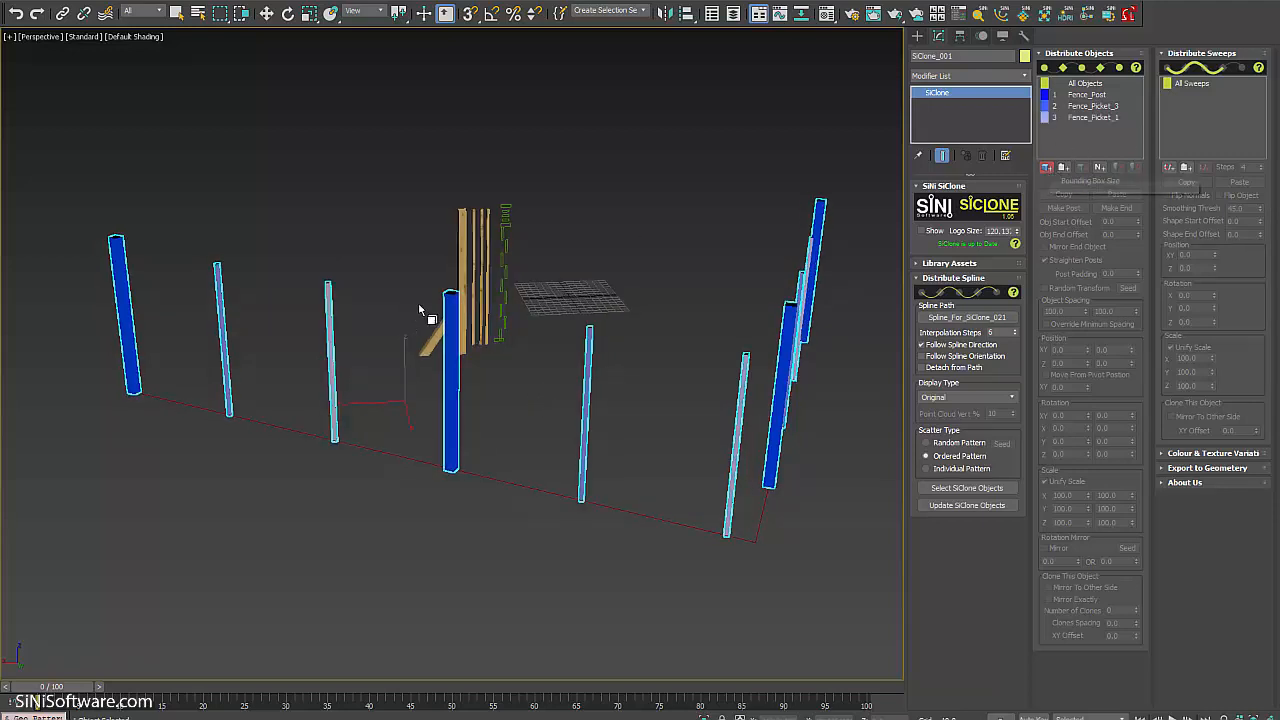
pyautogui.click(486, 296)
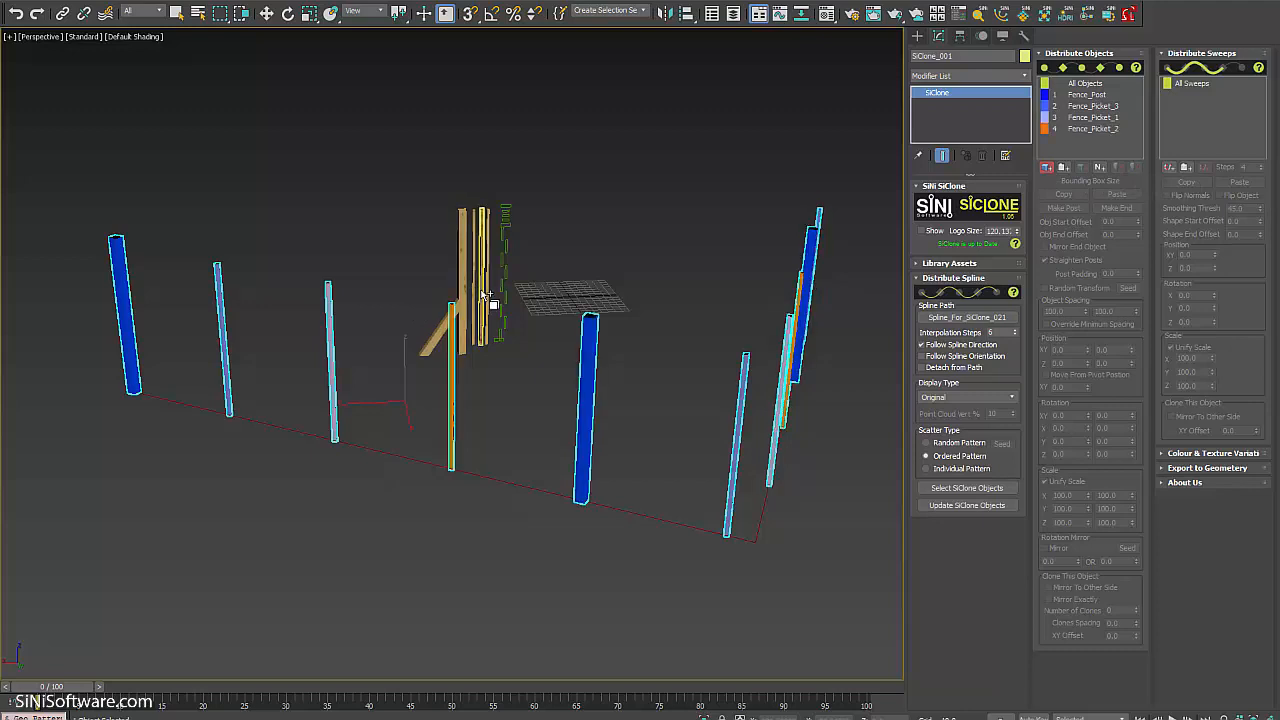
pyautogui.keyDown('alt'); pyautogui.moveTo(596, 407); pyautogui.dragTo(614, 421, button='middle'); pyautogui.keyUp('alt')
# Reduce All Objects spacing from 125.43 to about 40.43 and inspect the resulting fence.
pyautogui.click(1090, 84)
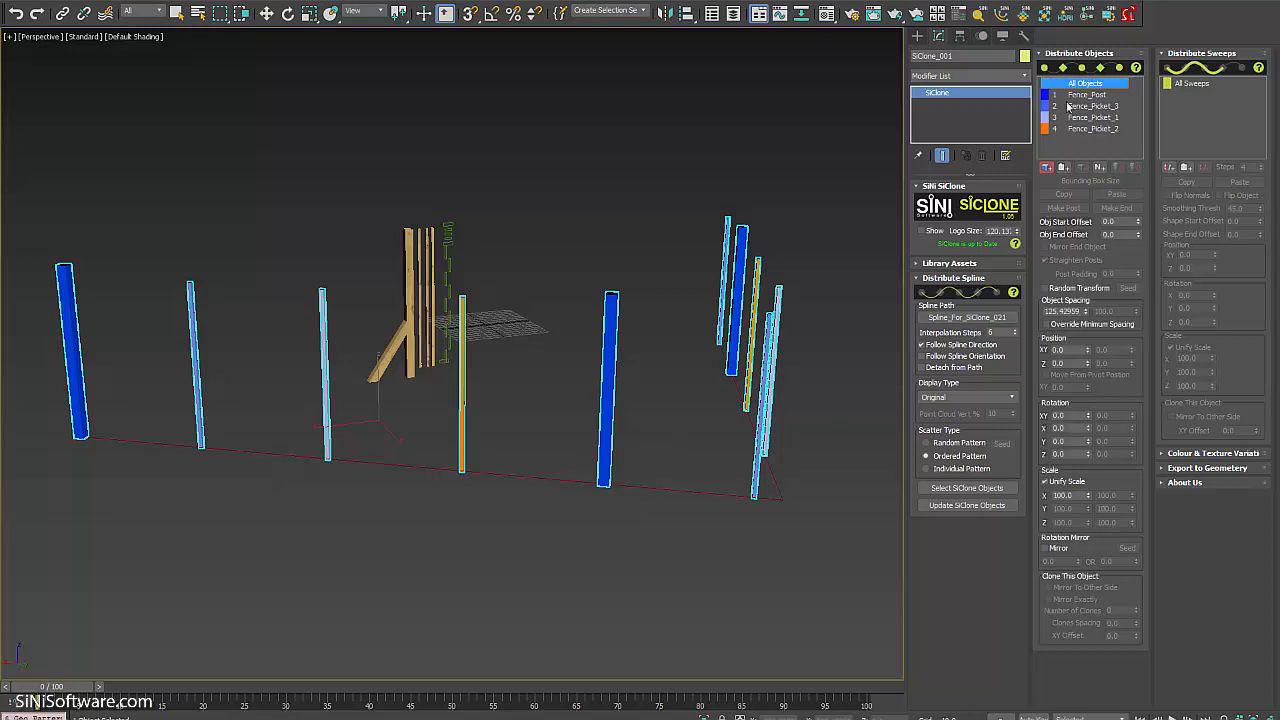
pyautogui.moveTo(1088, 315); pyautogui.dragTo(1082, 370)
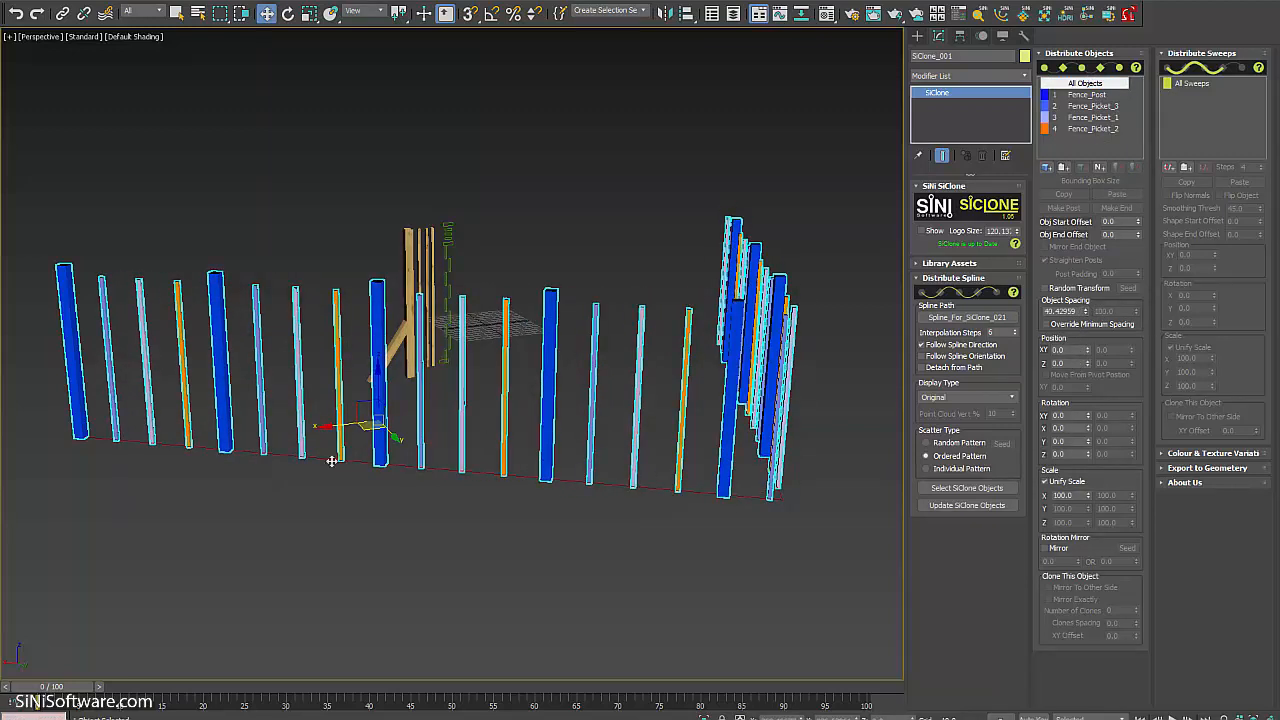
pyautogui.keyDown('alt'); pyautogui.moveTo(329, 460); pyautogui.dragTo(62, 465, button='middle'); pyautogui.keyUp('alt')
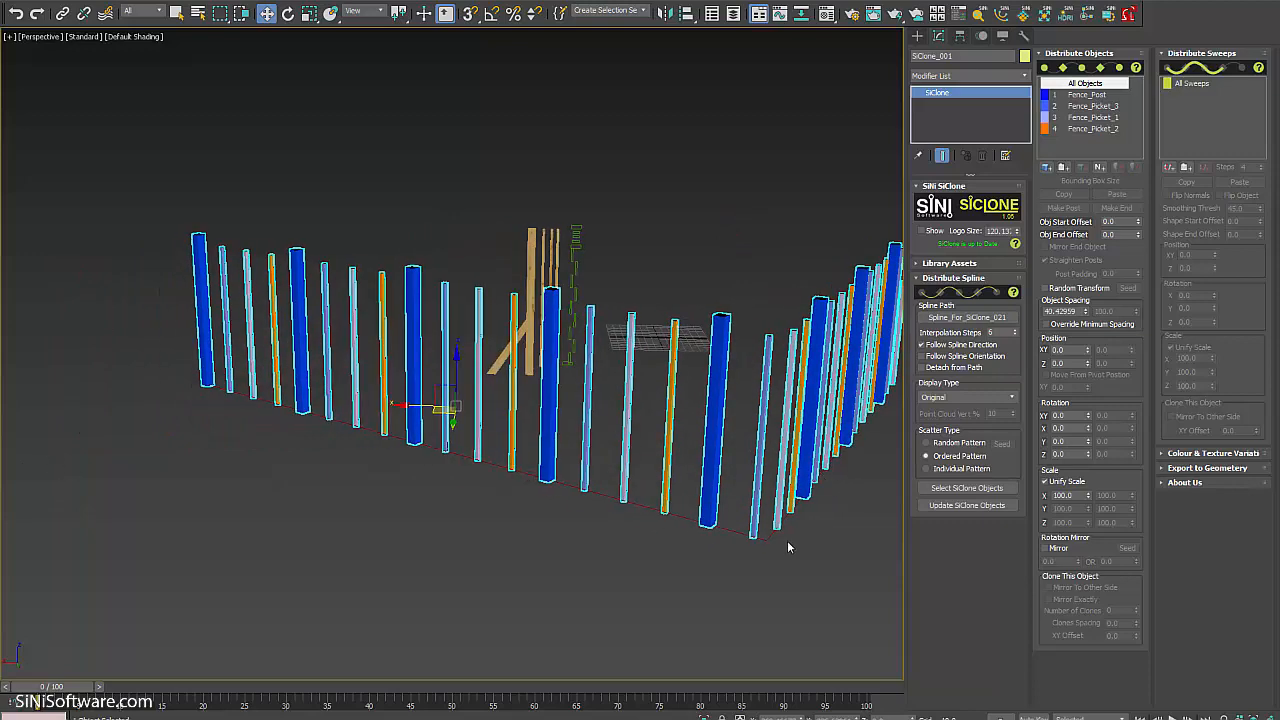
pyautogui.moveTo(743, 540); pyautogui.dragTo(708, 540, button='middle')
pyautogui.scroll(3, 708, 540)
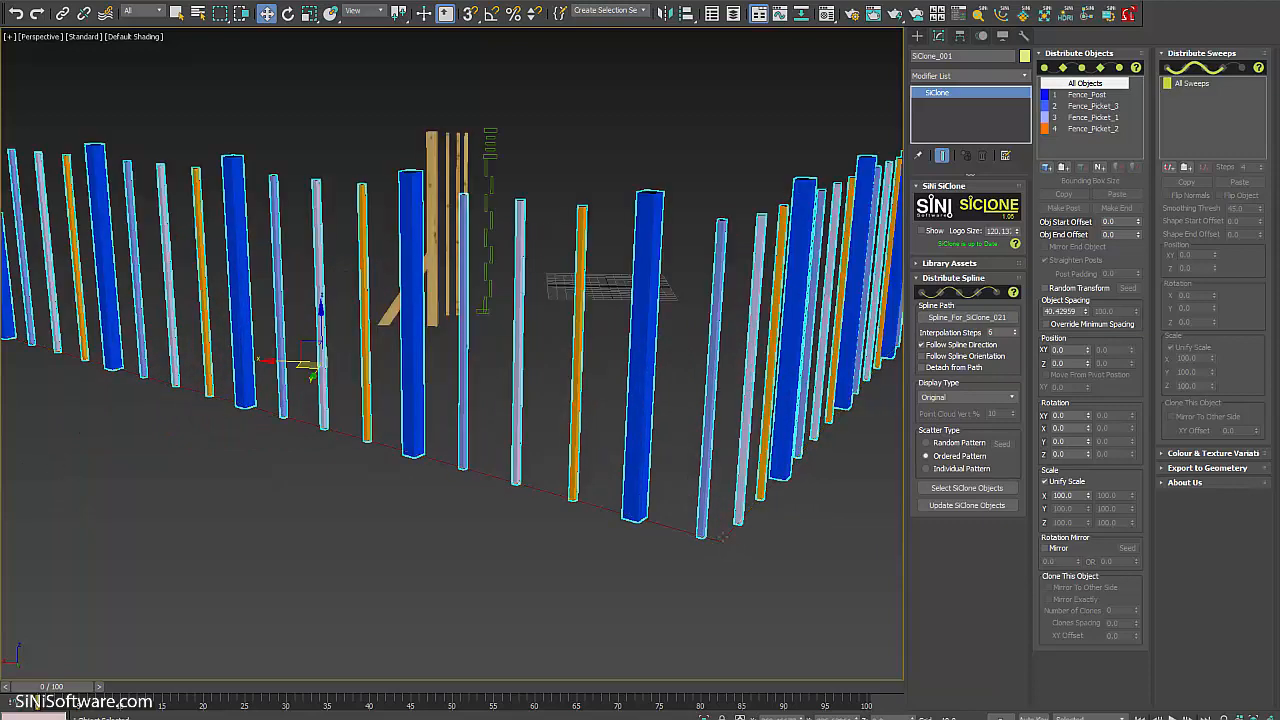
pyautogui.keyDown('alt'); pyautogui.moveTo(470, 526); pyautogui.dragTo(634, 506, button='middle'); pyautogui.keyUp('alt')
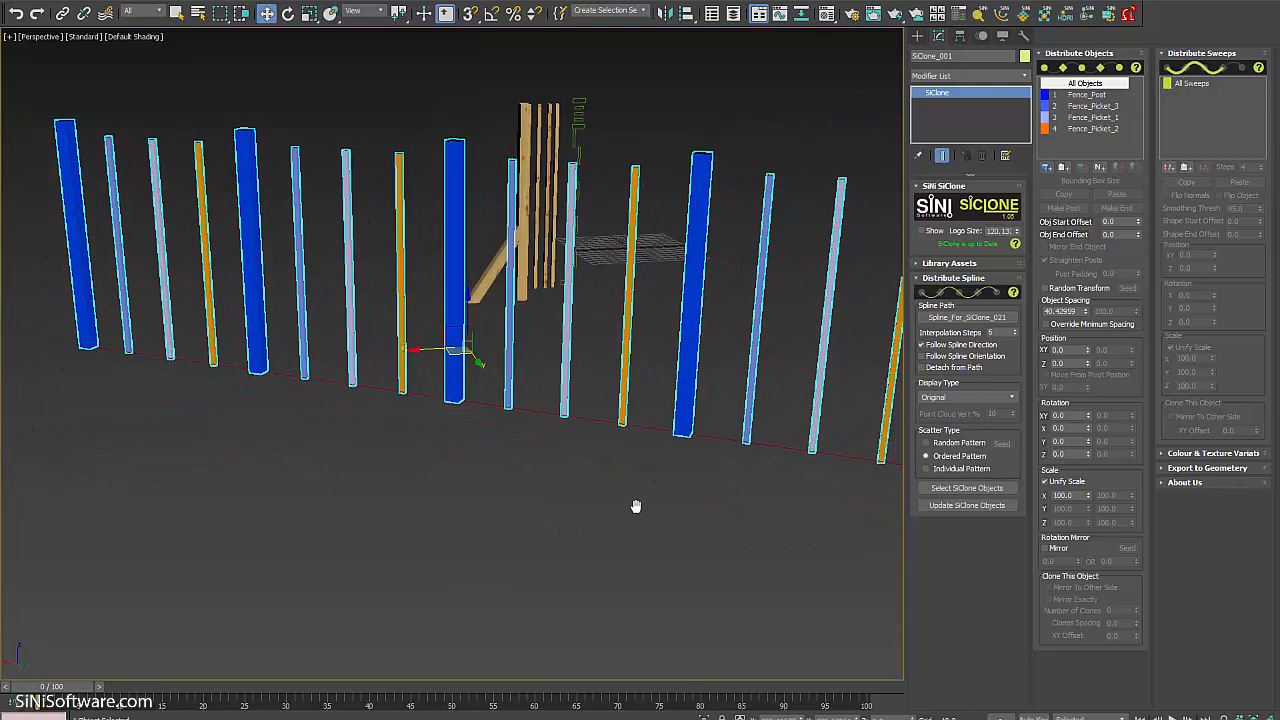
pyautogui.moveTo(250, 228); pyautogui.dragTo(353, 263, button='middle')
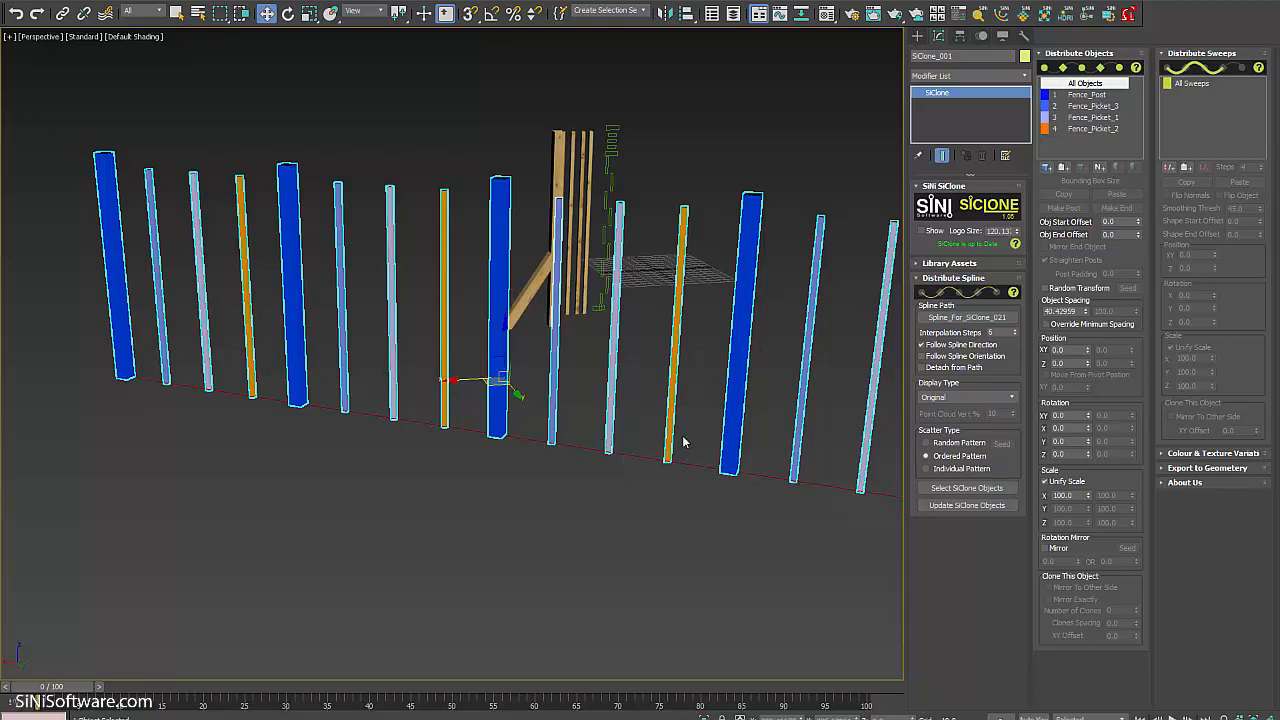
pyautogui.keyDown('alt'); pyautogui.moveTo(680, 443); pyautogui.dragTo(533, 449, button='middle'); pyautogui.keyUp('alt')
pyautogui.scroll(-3, 549, 434)
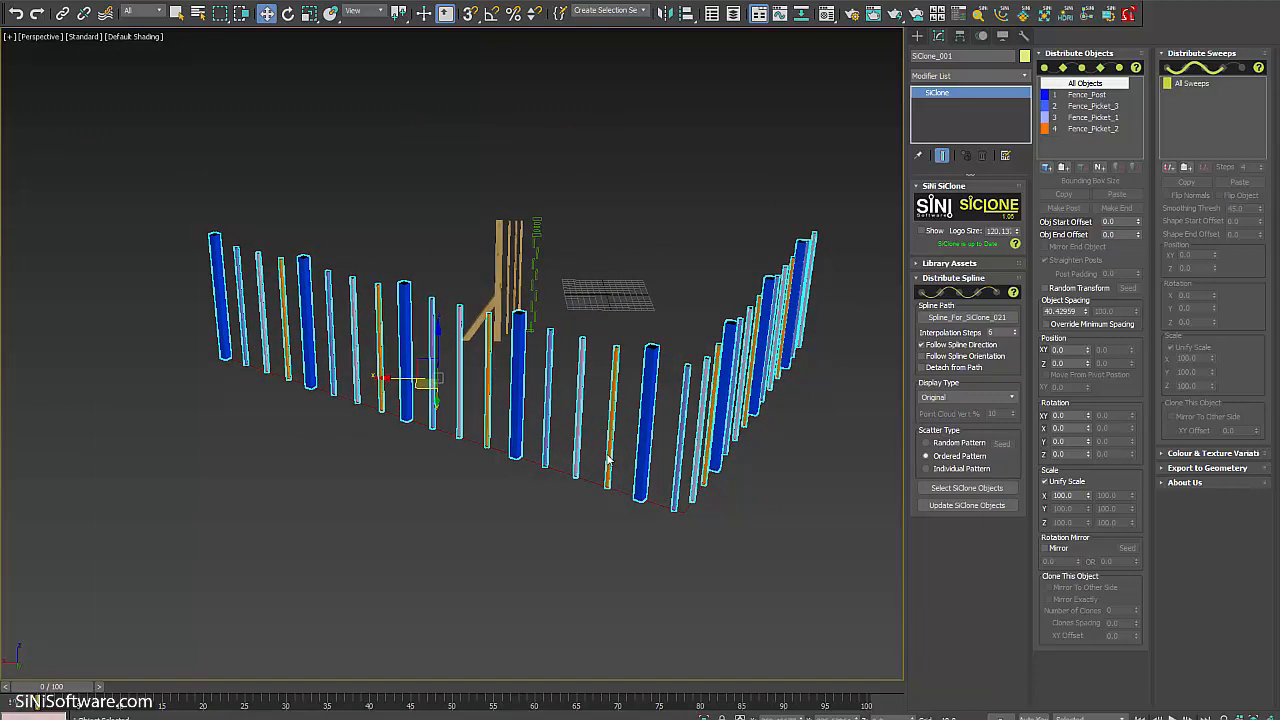
pyautogui.scroll(3, 590, 360)
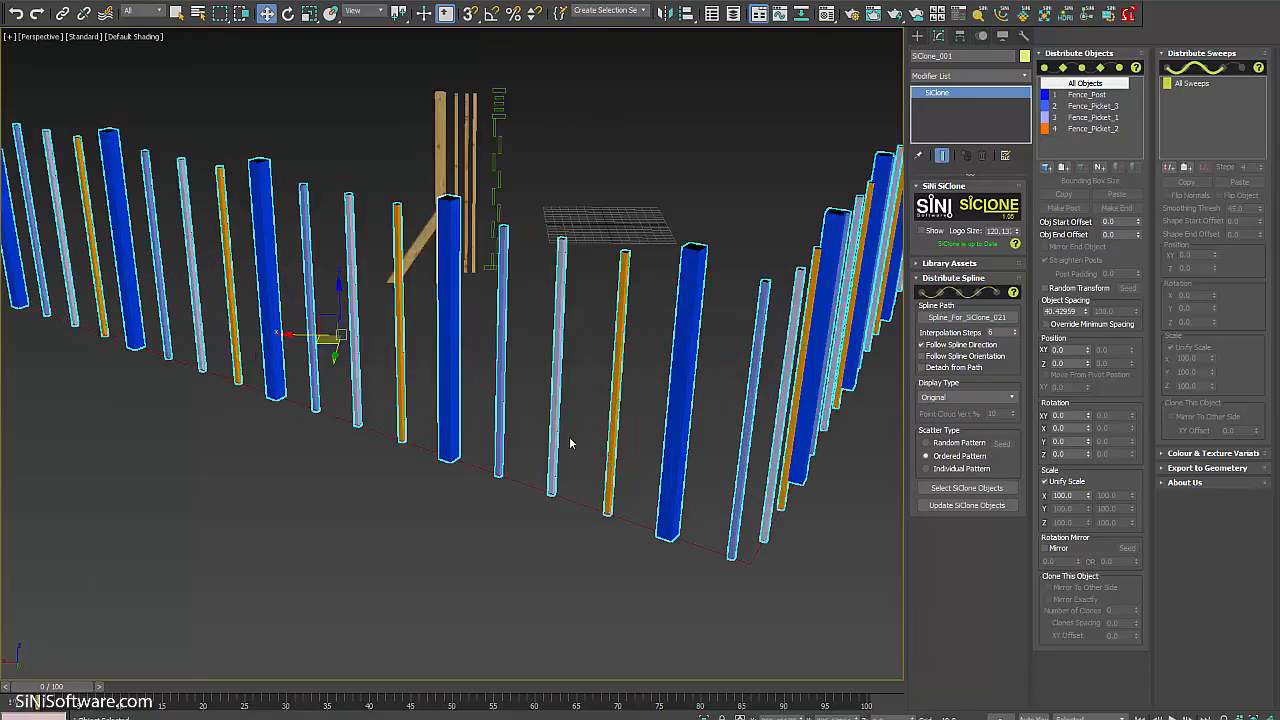
pyautogui.keyDown('alt'); pyautogui.moveTo(606, 443); pyautogui.dragTo(797, 402, button='middle'); pyautogui.keyUp('alt')
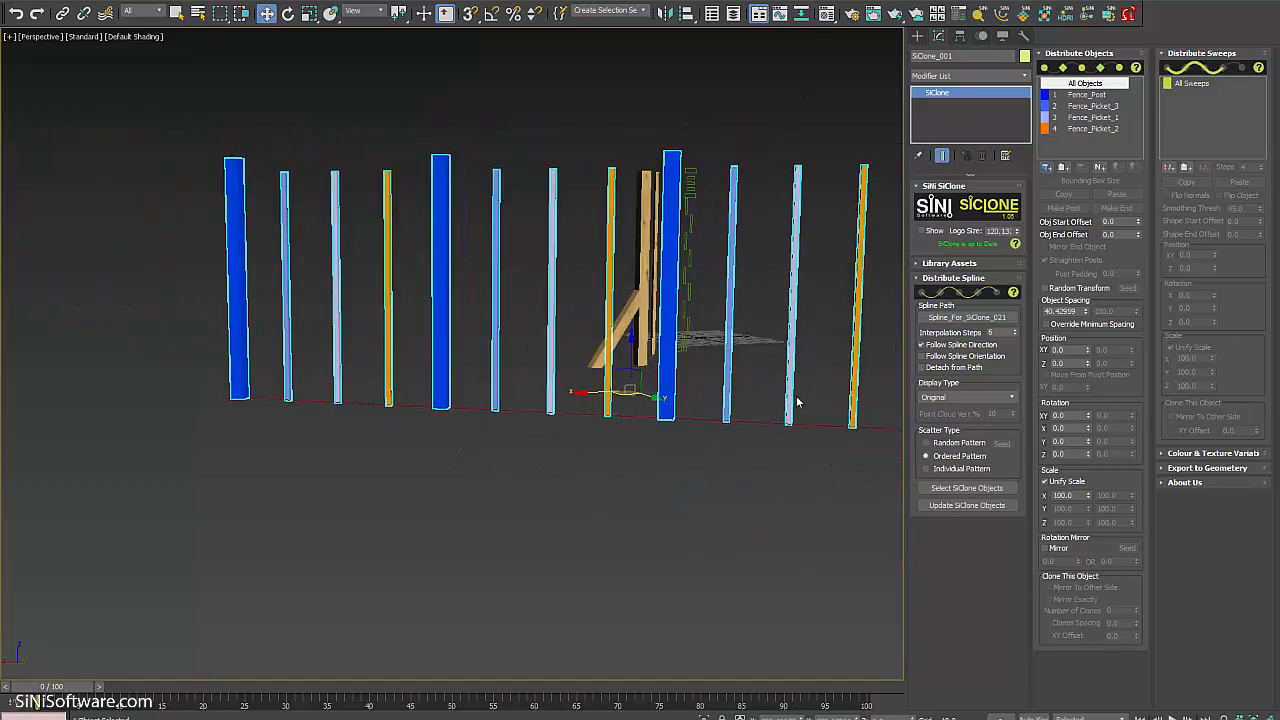
# Adjust Fence_Post's order setting, raise Fence_Picket_3 by 54 units and move it to order slot 2.
pyautogui.click(1075, 96)
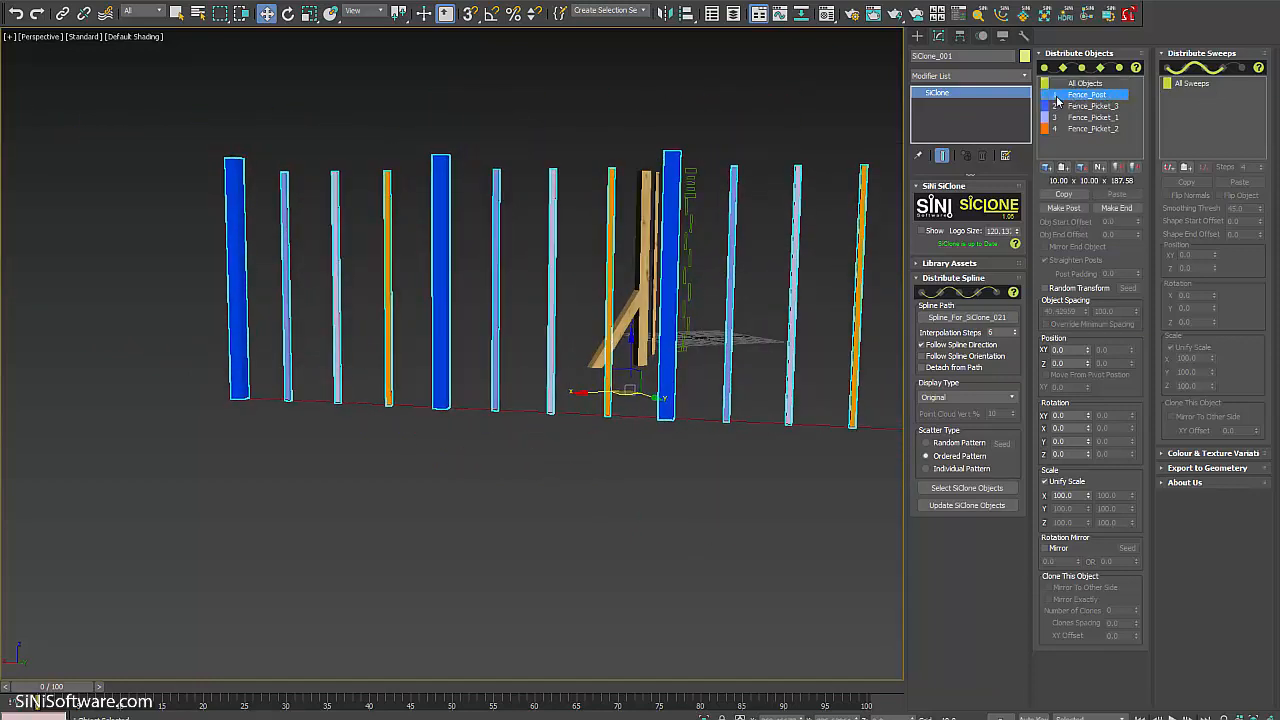
pyautogui.click(1135, 169)
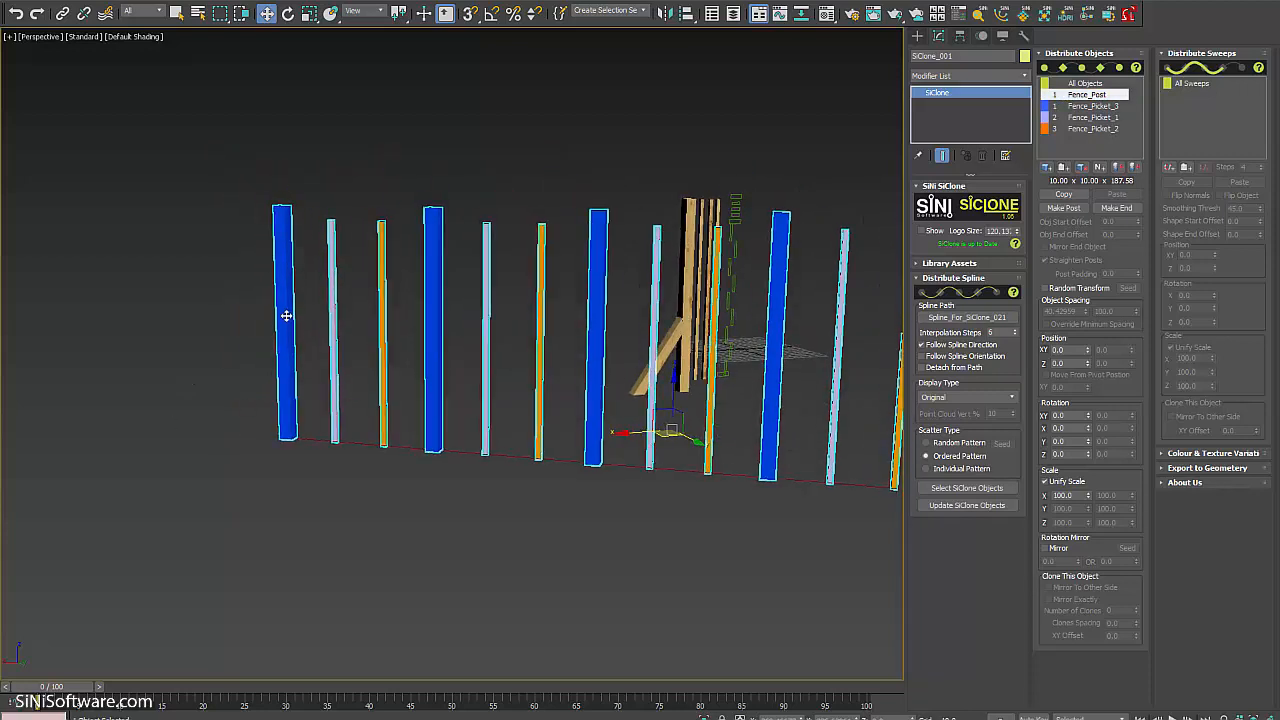
pyautogui.click(1095, 106)
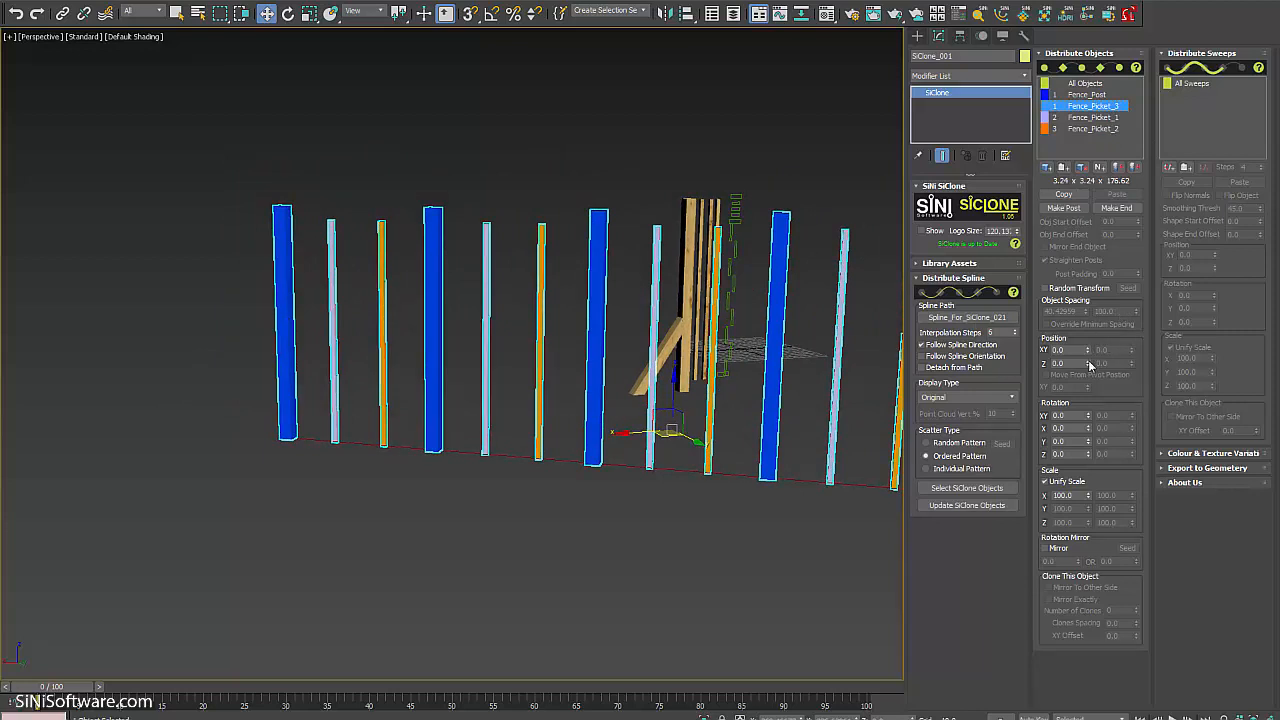
pyautogui.moveTo(1088, 364); pyautogui.dragTo(1087, 324)
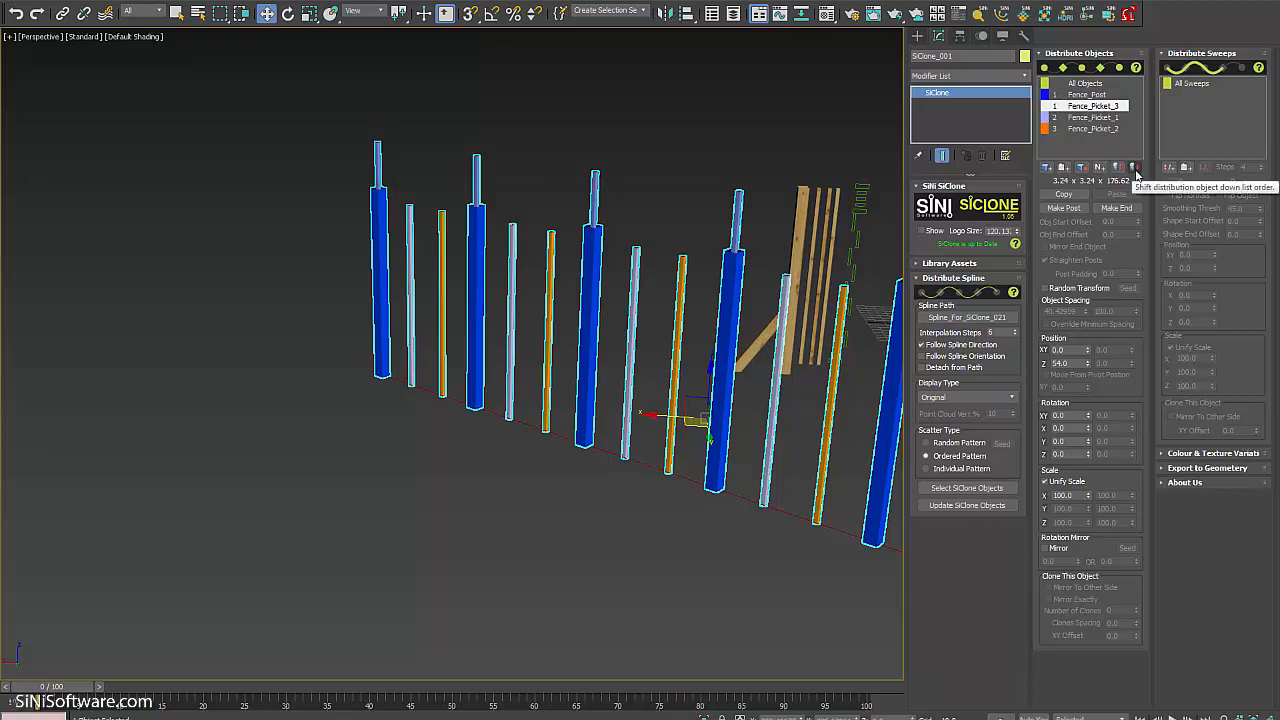
pyautogui.click(1121, 168)
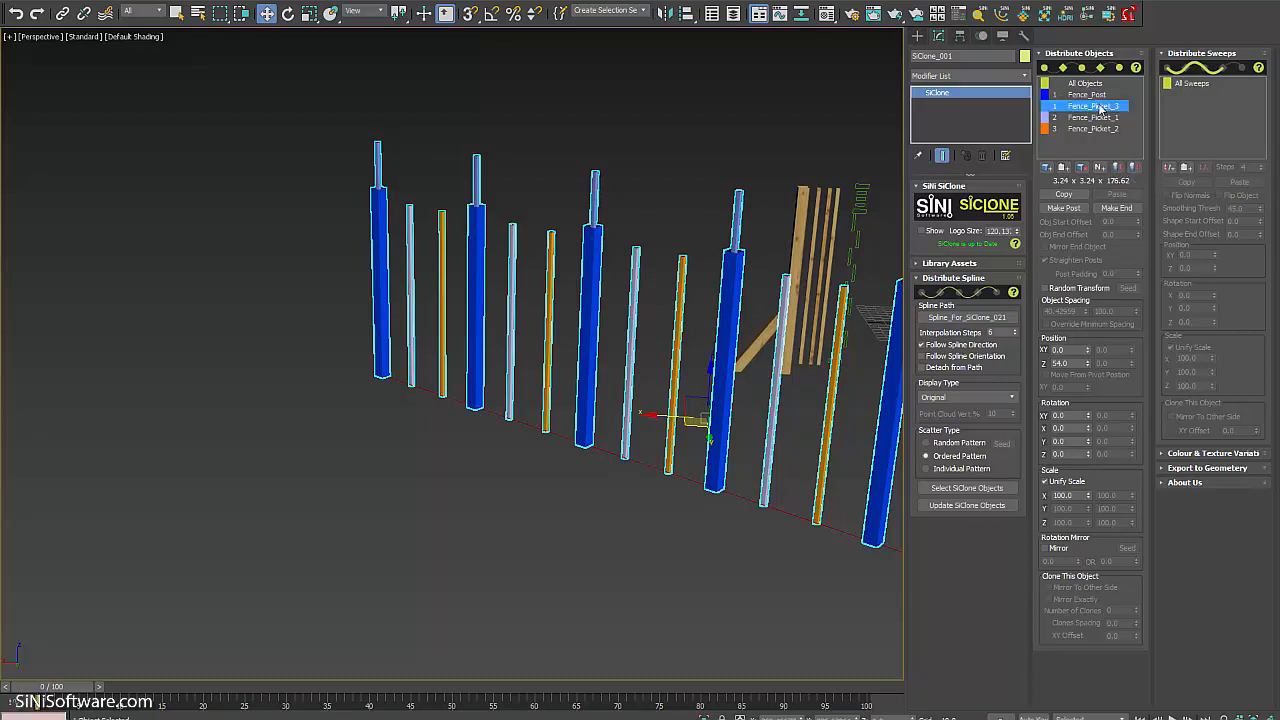
pyautogui.click(1135, 168)
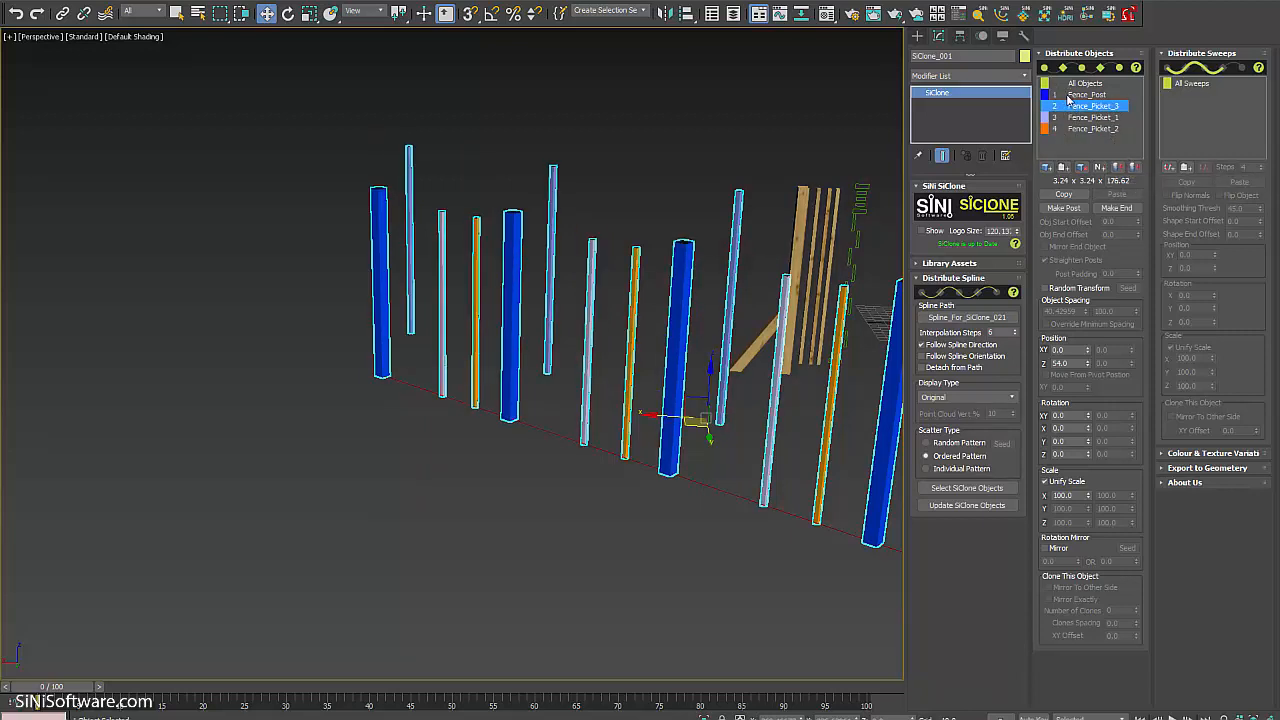
# Switch Scatter Type to Random Pattern and inspect the randomly ordered fence.
pyautogui.keyDown('alt'); pyautogui.moveTo(399, 290); pyautogui.dragTo(500, 286, button='middle'); pyautogui.keyUp('alt')
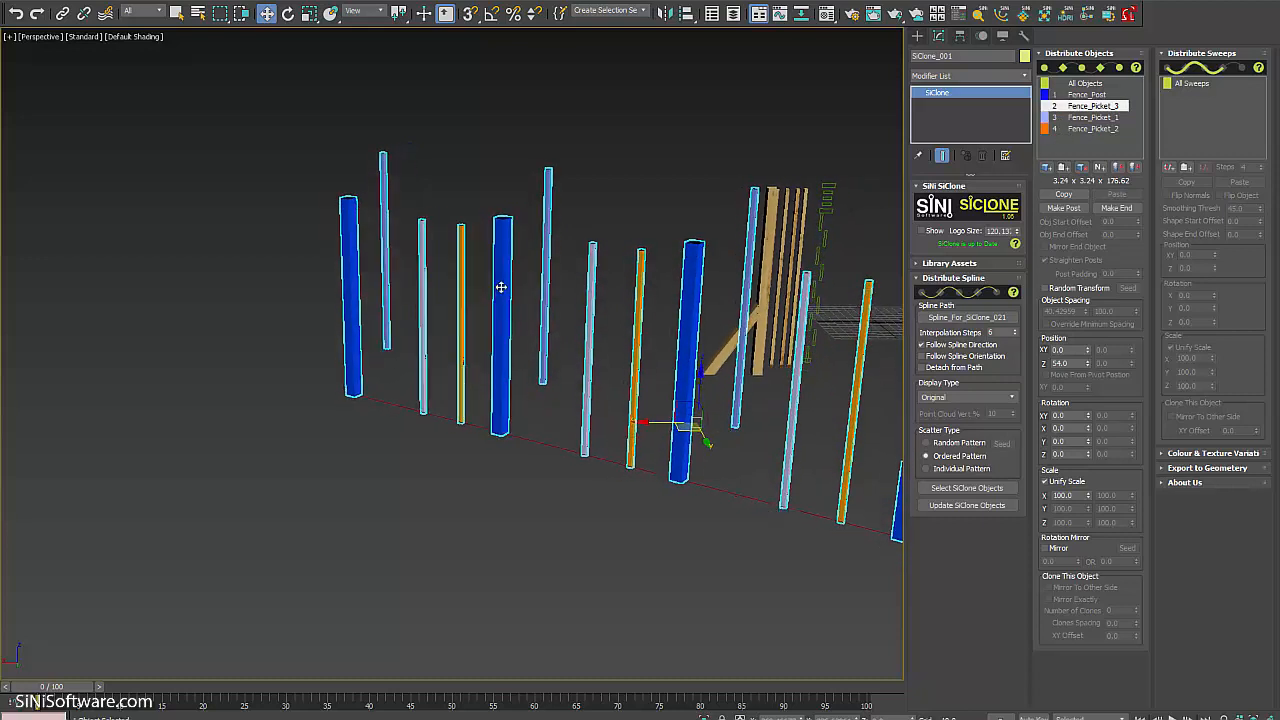
pyautogui.click(937, 446)
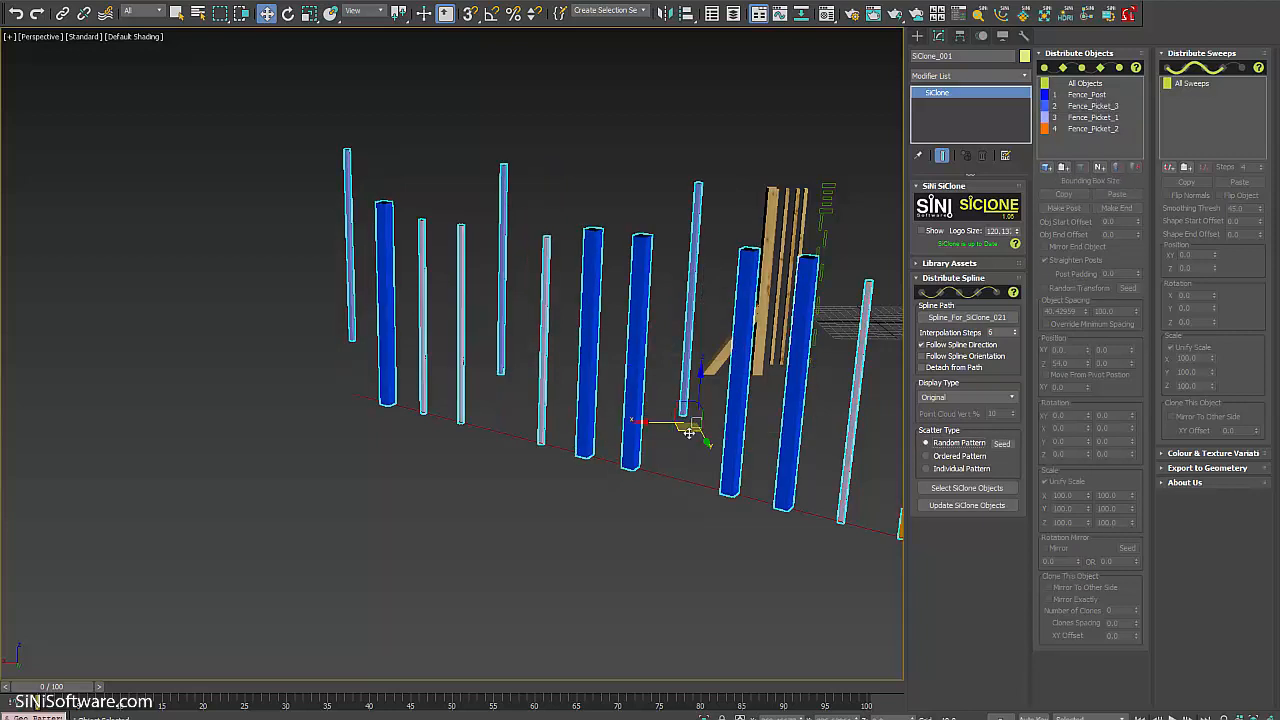
pyautogui.keyDown('alt'); pyautogui.moveTo(689, 433); pyautogui.dragTo(553, 440, button='middle'); pyautogui.keyUp('alt')
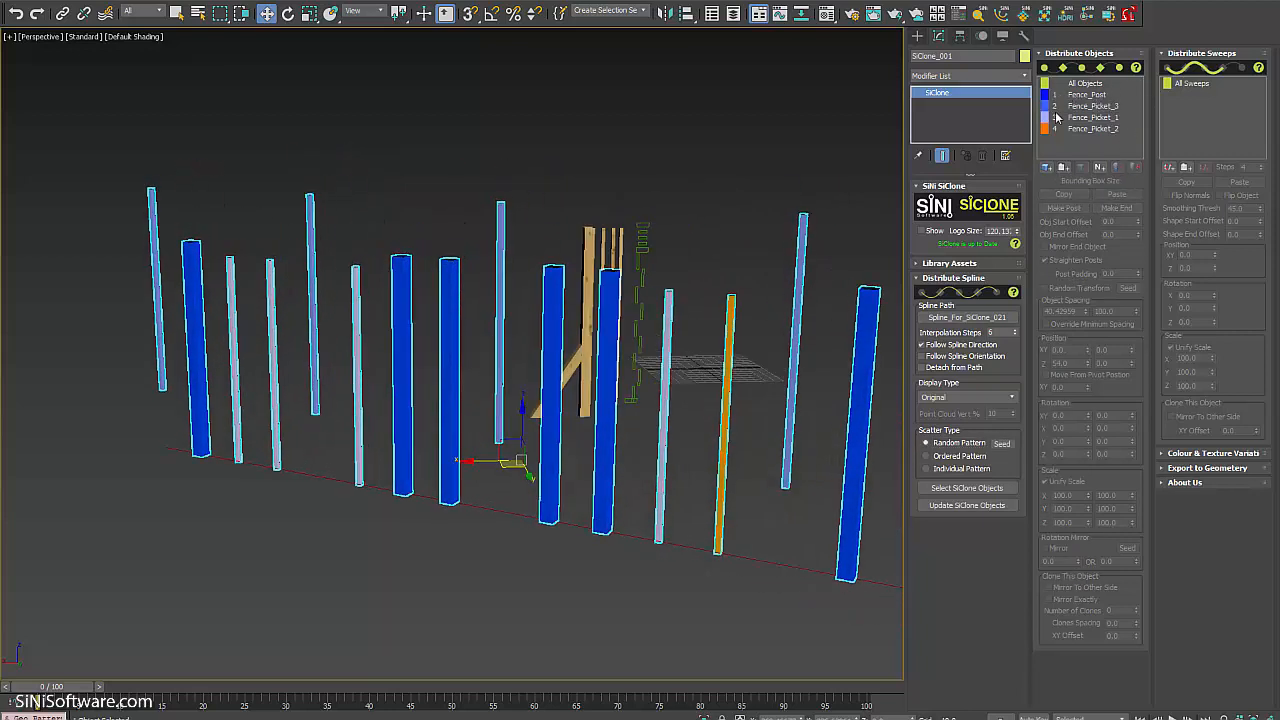
pyautogui.keyDown('alt'); pyautogui.moveTo(525, 488); pyautogui.dragTo(405, 306, button='middle'); pyautogui.keyUp('alt')
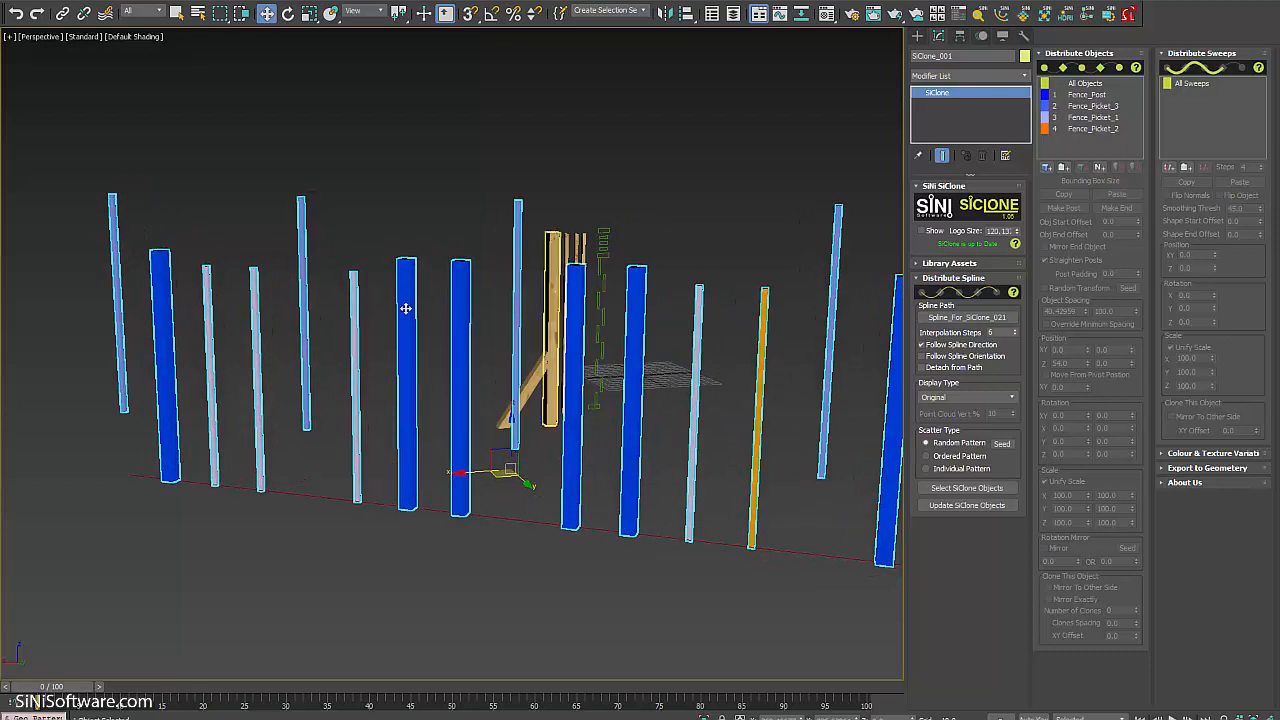
pyautogui.keyDown('alt'); pyautogui.moveTo(737, 480); pyautogui.dragTo(737, 478, button='middle'); pyautogui.keyUp('alt')
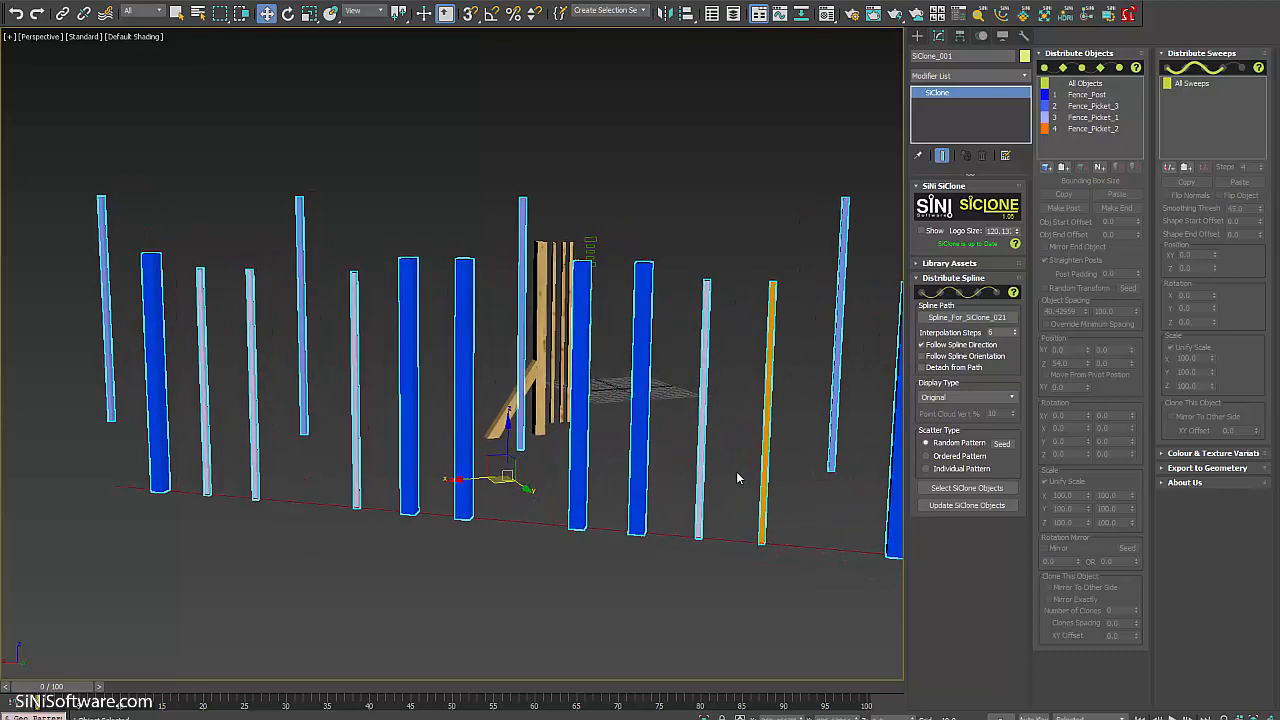
# Change the Seed five times to reshuffle the random fence arrangement.
pyautogui.click(1002, 444)
pyautogui.click(1002, 444)
pyautogui.click(1002, 444)
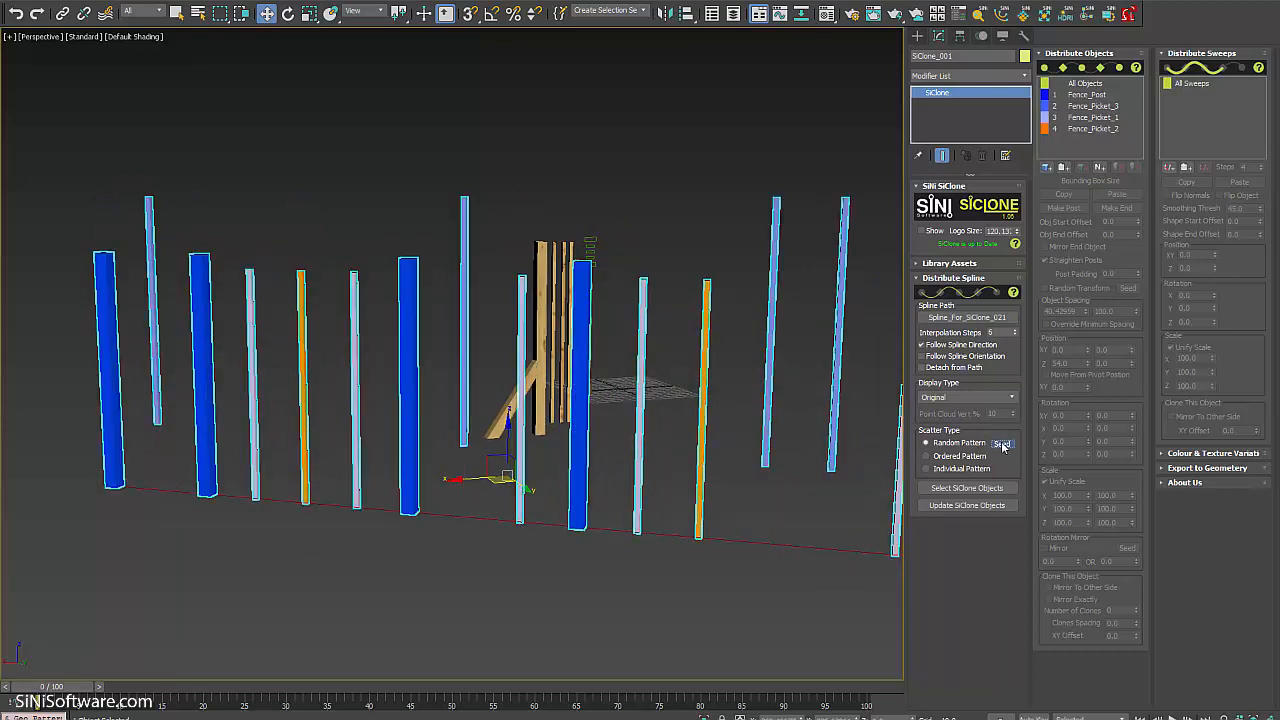
pyautogui.click(1002, 444)
pyautogui.click(1002, 444)
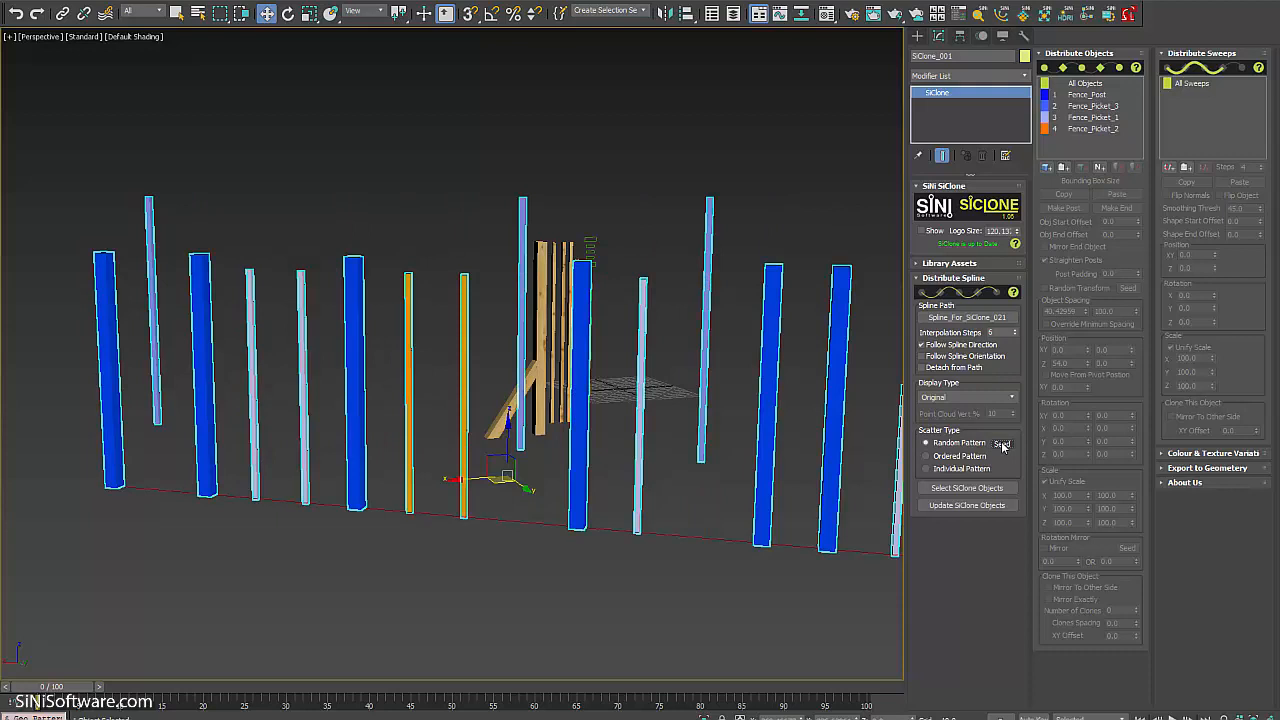
pyautogui.moveTo(566, 466)
pyautogui.keyDown('alt'); pyautogui.mouseDown(button='middle')
pyautogui.moveTo(510, 452)
pyautogui.moveTo(562, 470)
pyautogui.mouseUp(button='middle'); pyautogui.keyUp('alt')
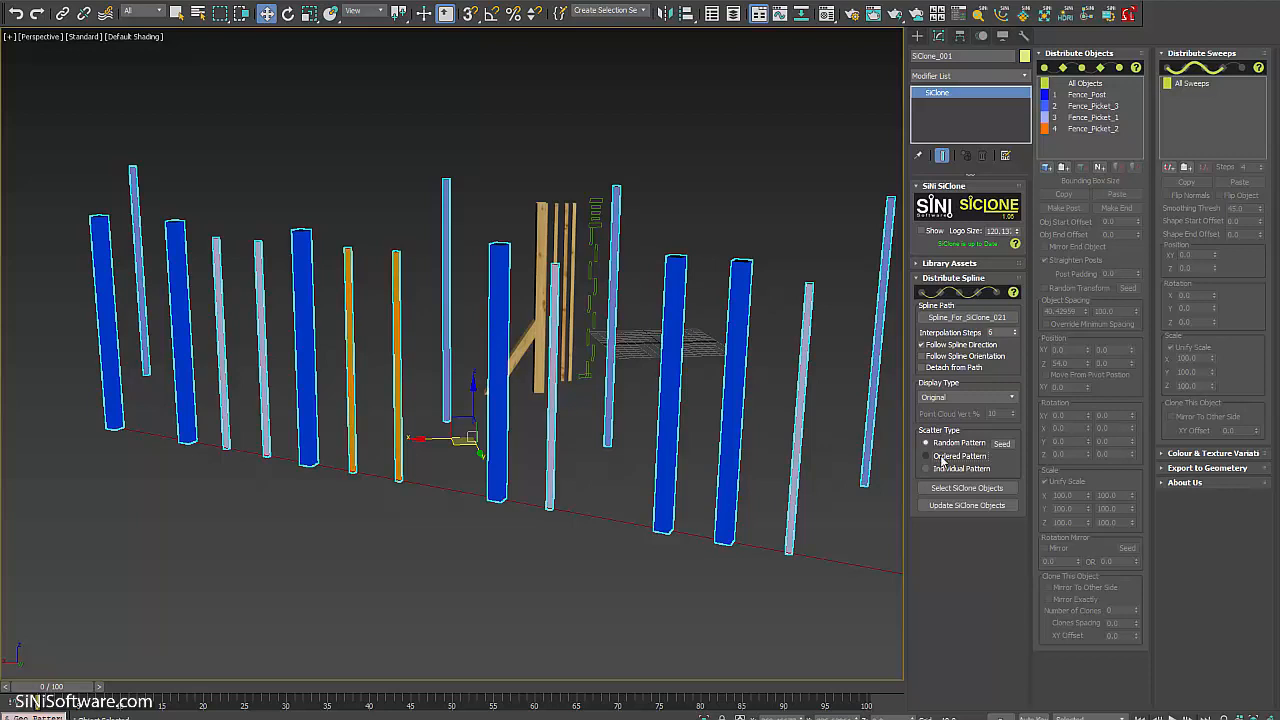
# Return to Ordered Pattern and reset Fence_Picket_3's Z offset to 0.
pyautogui.click(941, 459)
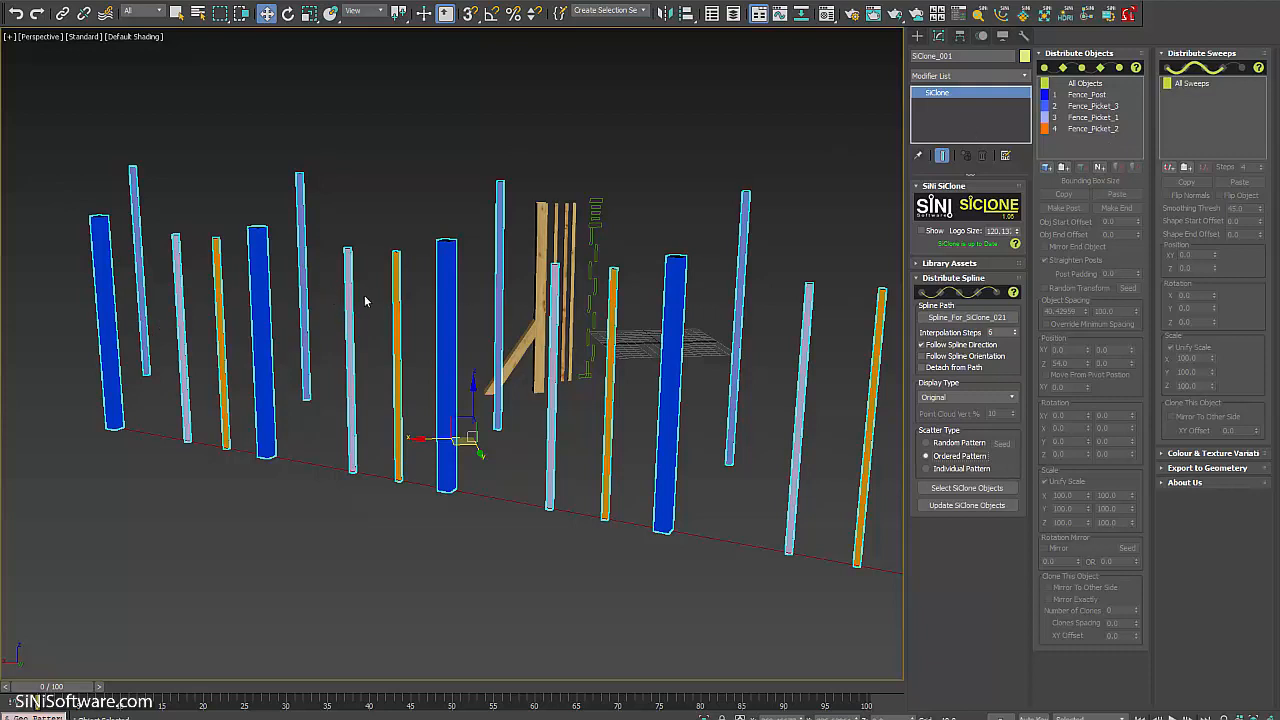
pyautogui.click(1092, 106)
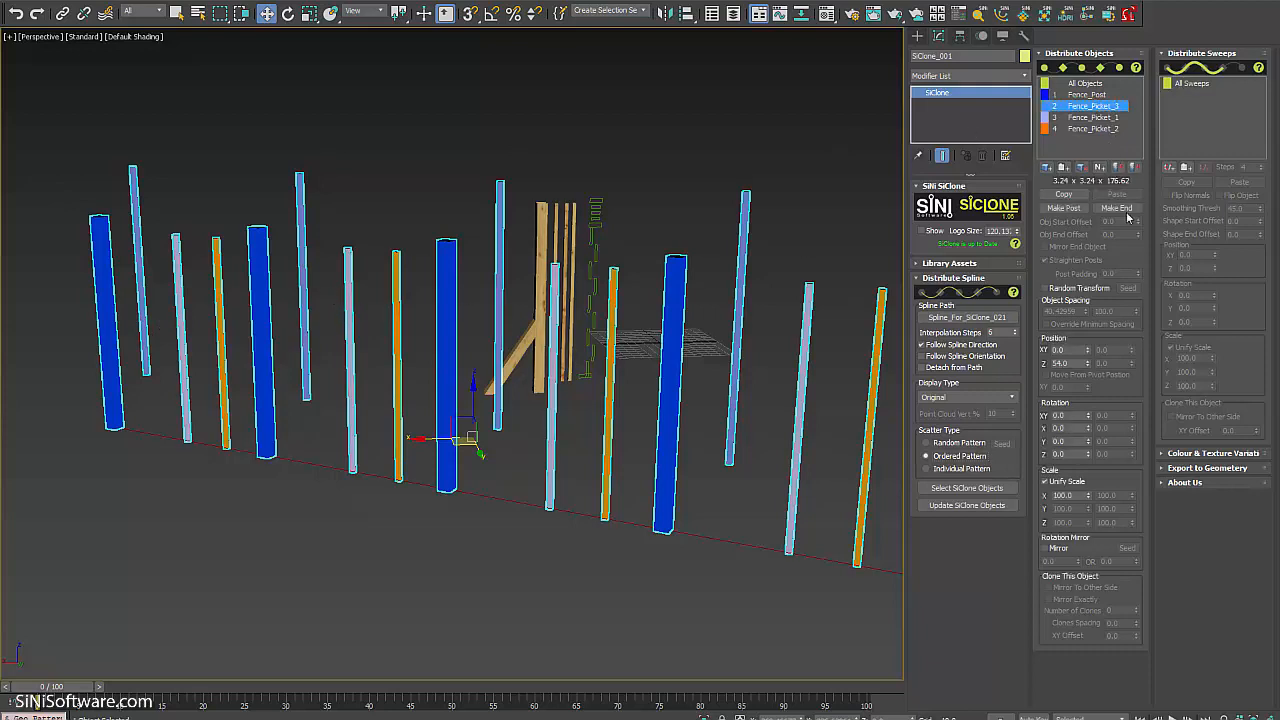
pyautogui.rightClick(1088, 366)
pyautogui.keyDown('alt'); pyautogui.moveTo(511, 410); pyautogui.dragTo(525, 386, button='middle'); pyautogui.keyUp('alt')
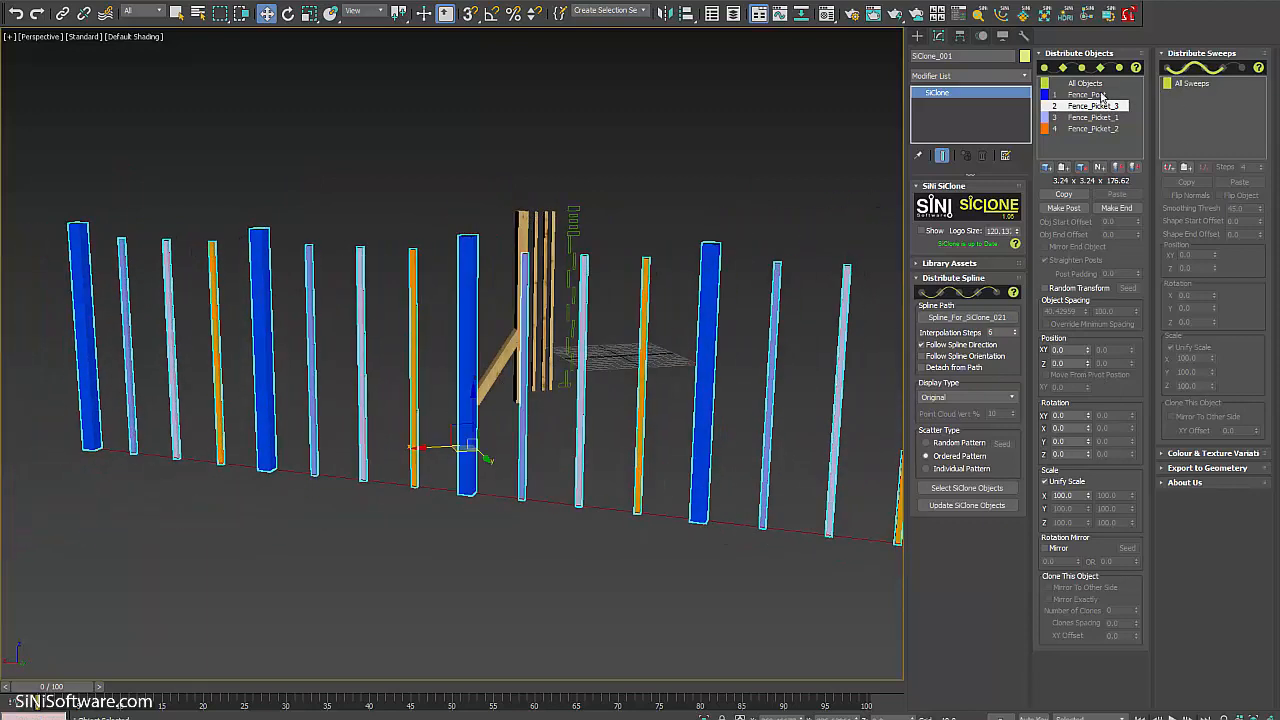
# Make Fence_Post the fence's post object.
pyautogui.click(1090, 94)
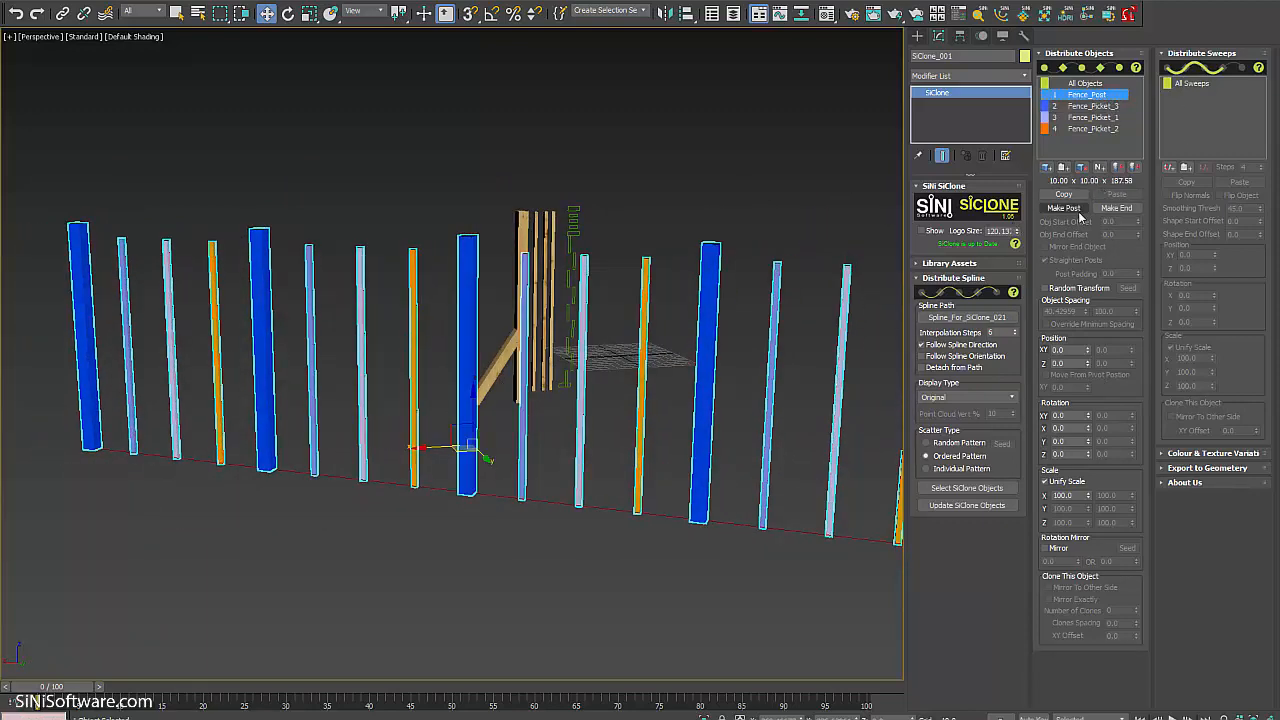
pyautogui.click(1078, 212)
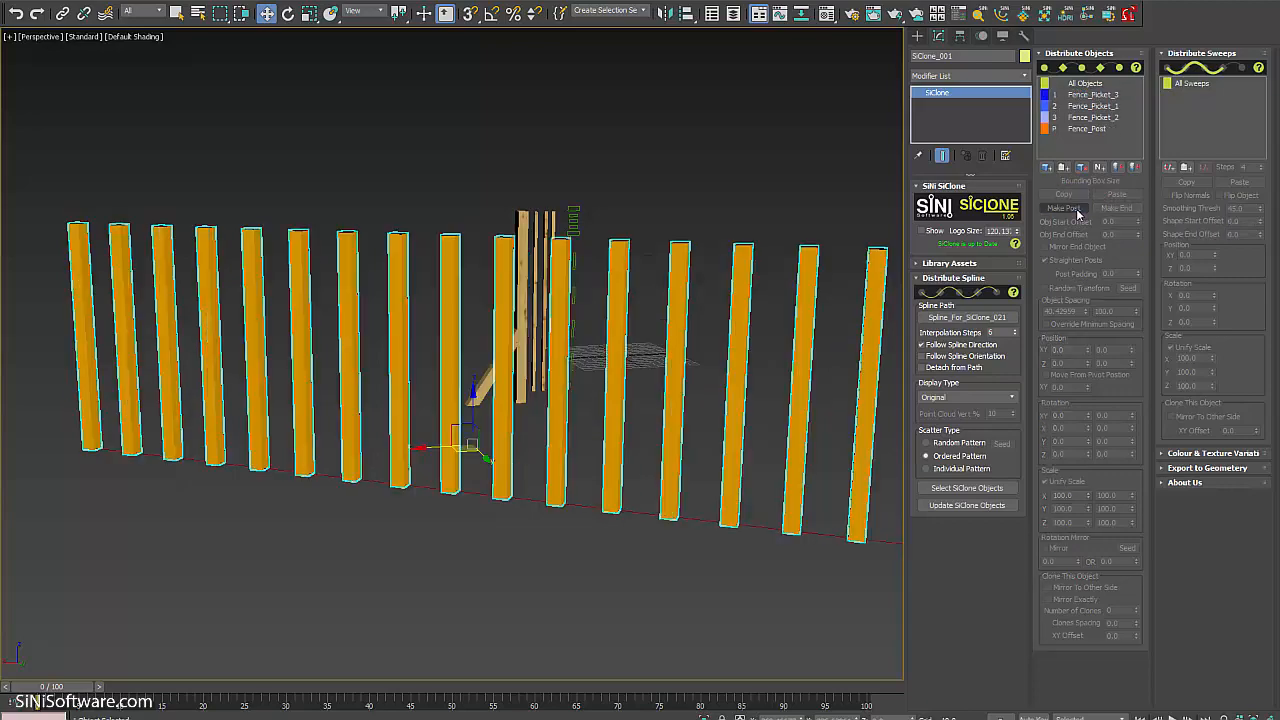
pyautogui.keyDown('alt'); pyautogui.moveTo(654, 420); pyautogui.dragTo(517, 371, button='middle'); pyautogui.keyUp('alt')
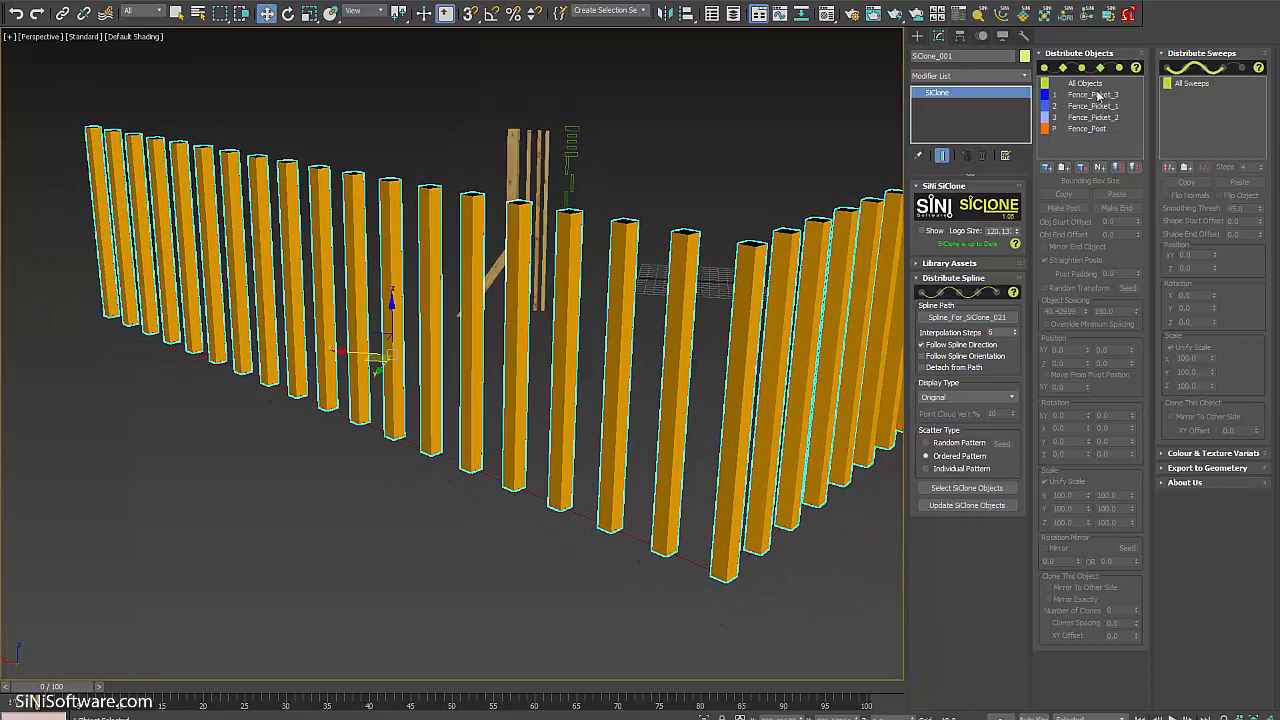
# Give Fence_Post an object spacing of 200 and view the spaced posts from several angles.
pyautogui.click(1098, 129)
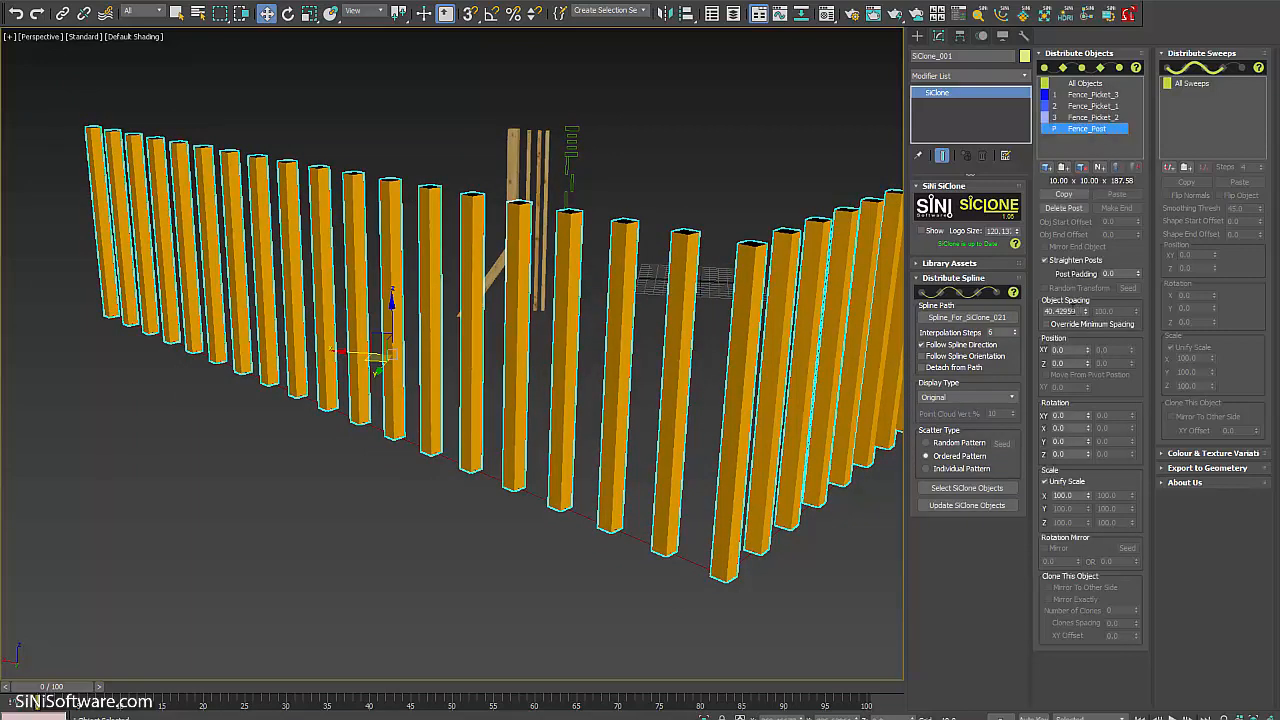
pyautogui.click(1062, 311)
pyautogui.write('200')
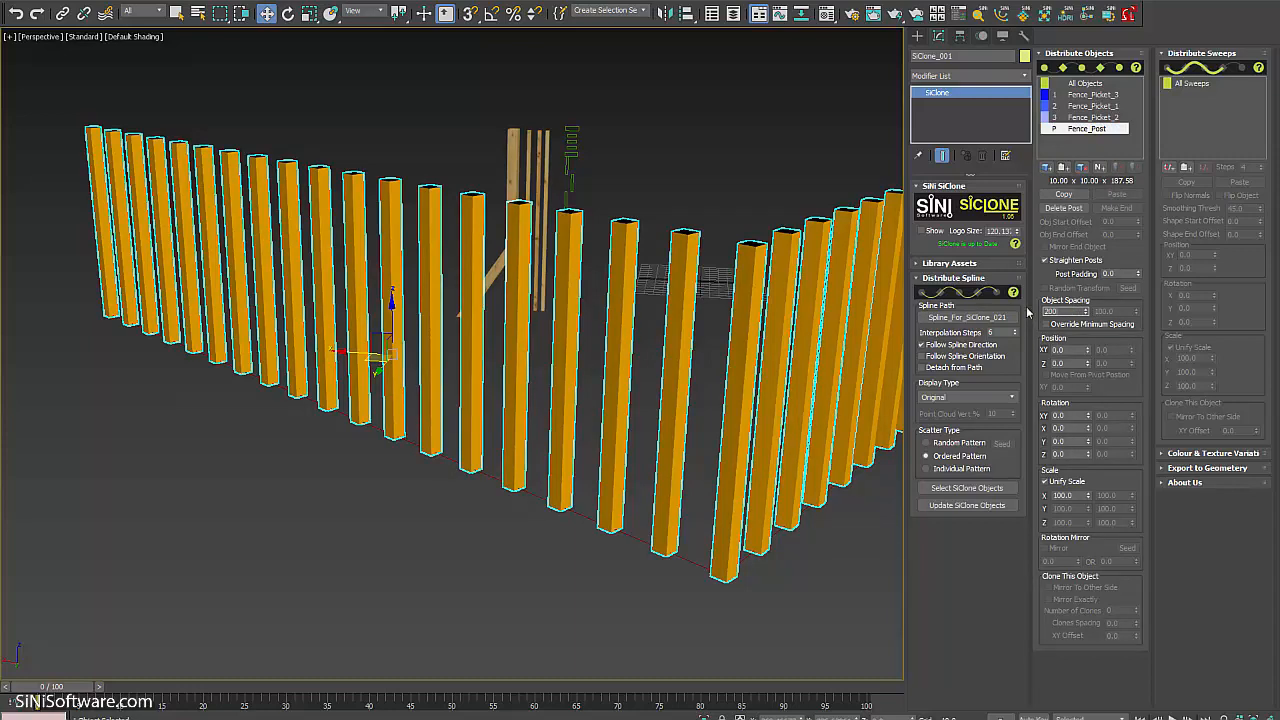
pyautogui.press('Return')
pyautogui.keyDown('alt'); pyautogui.moveTo(409, 399); pyautogui.dragTo(440, 409, button='middle'); pyautogui.keyUp('alt')
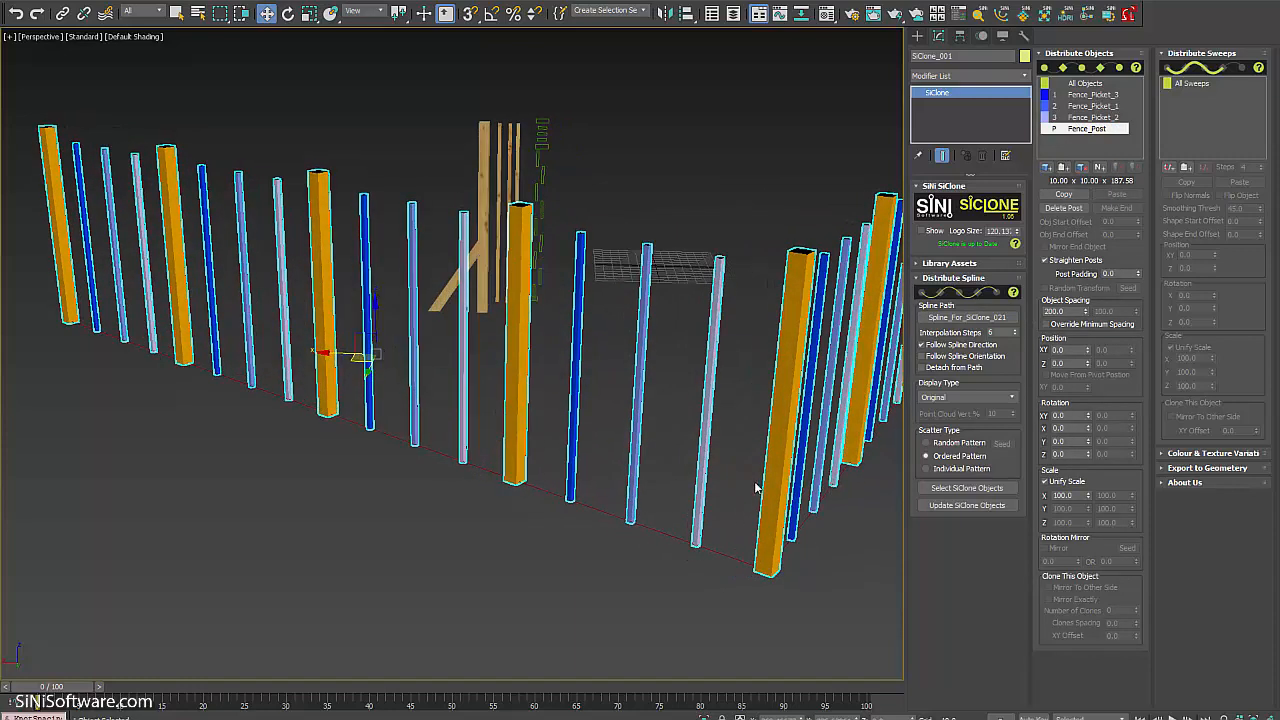
pyautogui.keyDown('alt'); pyautogui.moveTo(755, 487); pyautogui.dragTo(449, 411, button='middle'); pyautogui.keyUp('alt')
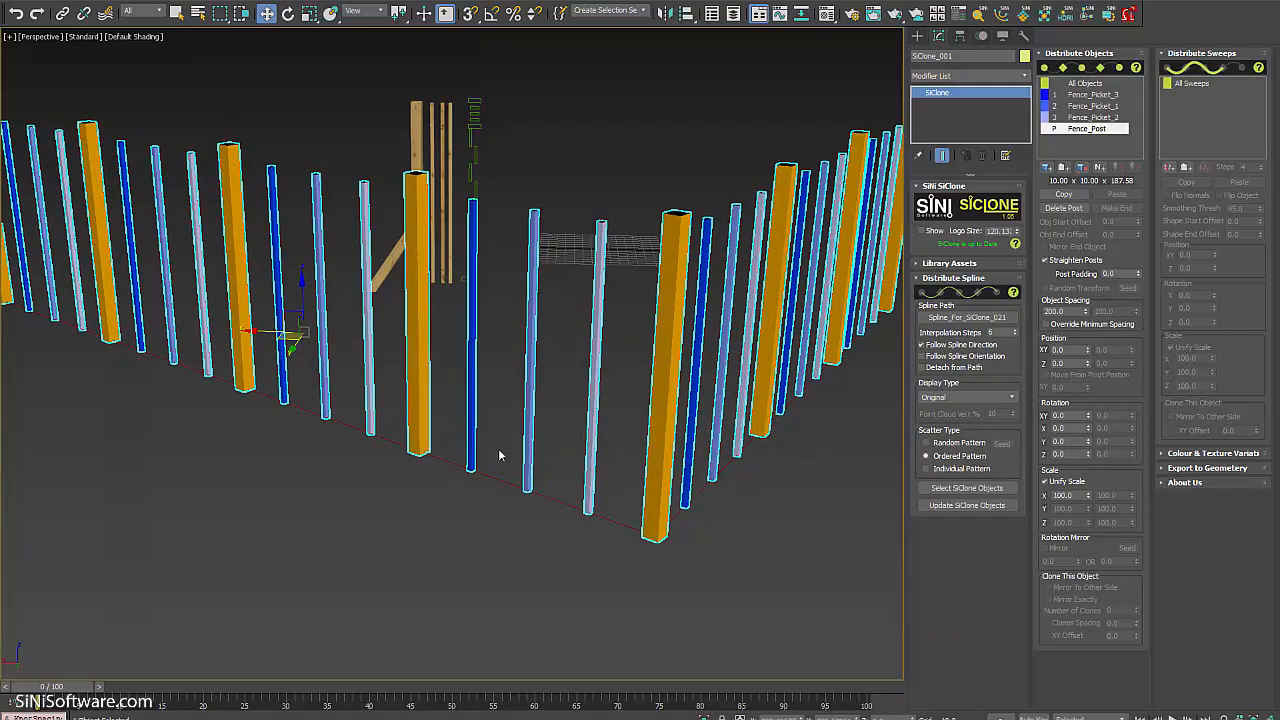
pyautogui.keyDown('alt'); pyautogui.moveTo(447, 482); pyautogui.dragTo(697, 452, button='middle'); pyautogui.keyUp('alt')
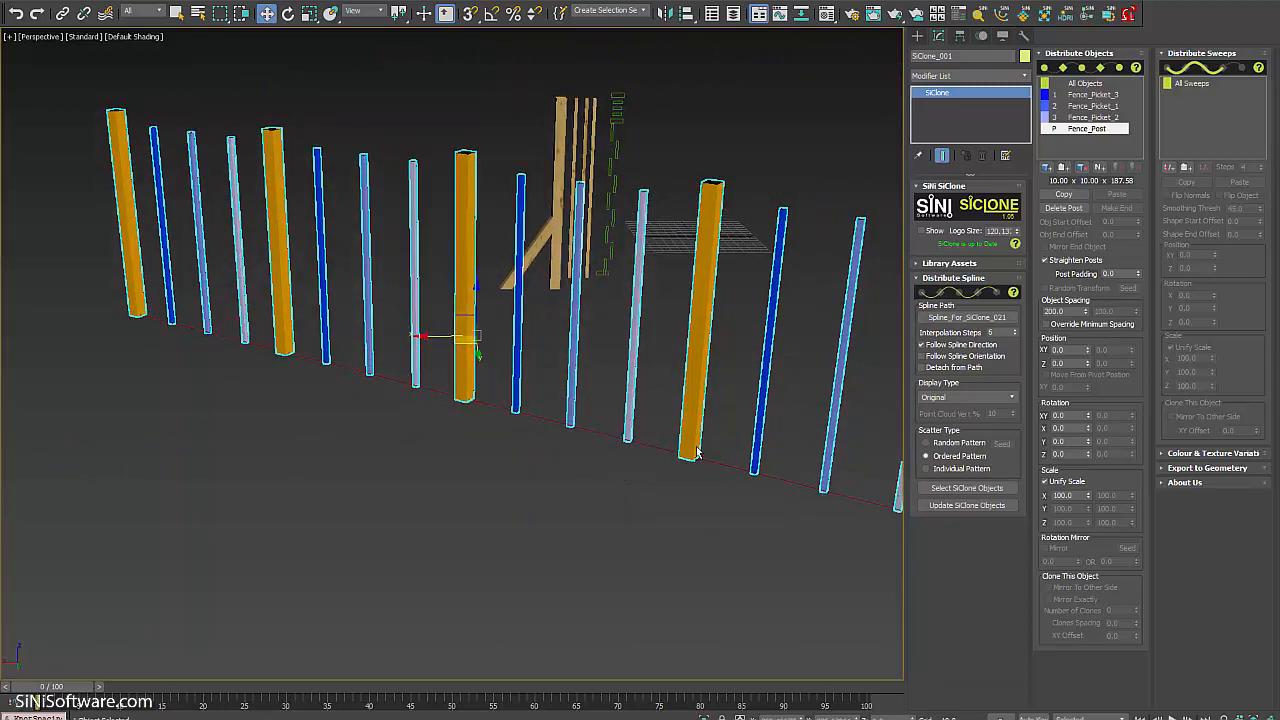
pyautogui.keyDown('alt'); pyautogui.moveTo(775, 344); pyautogui.dragTo(724, 354, button='middle'); pyautogui.keyUp('alt')
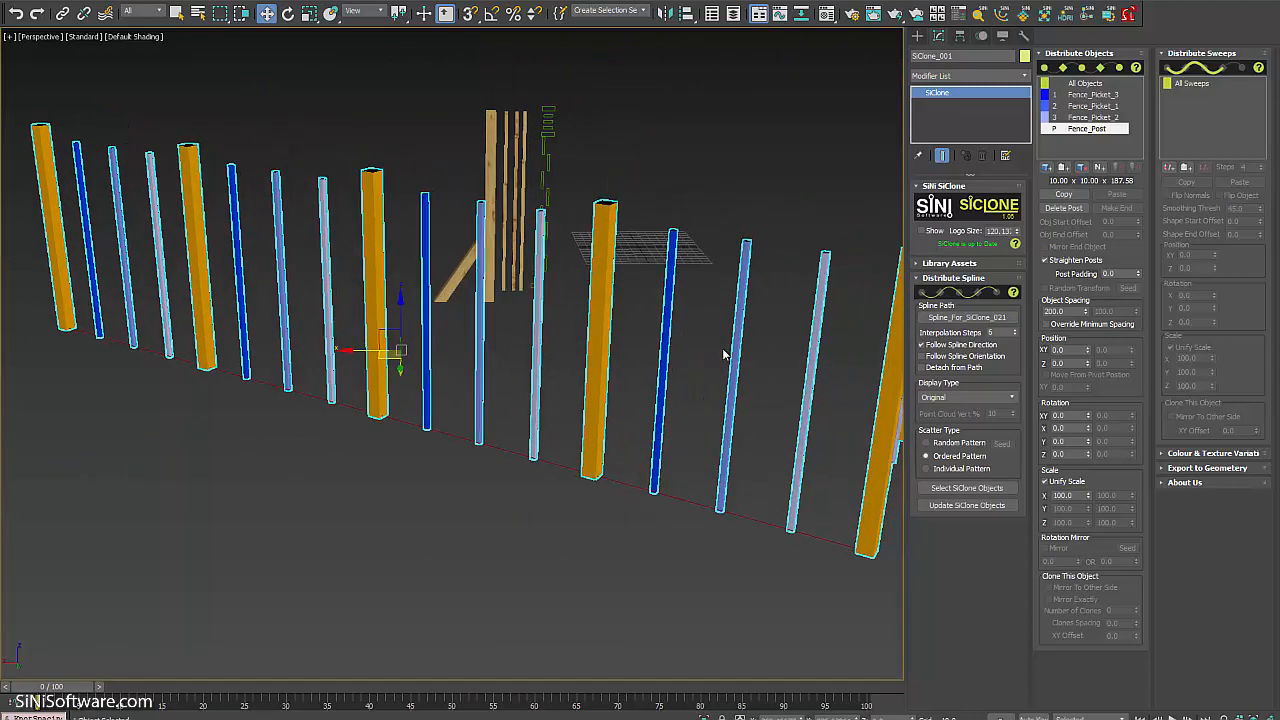
# Reduce All Objects spacing to about 8.43 so pickets pack densely between the posts.
pyautogui.click(1102, 85)
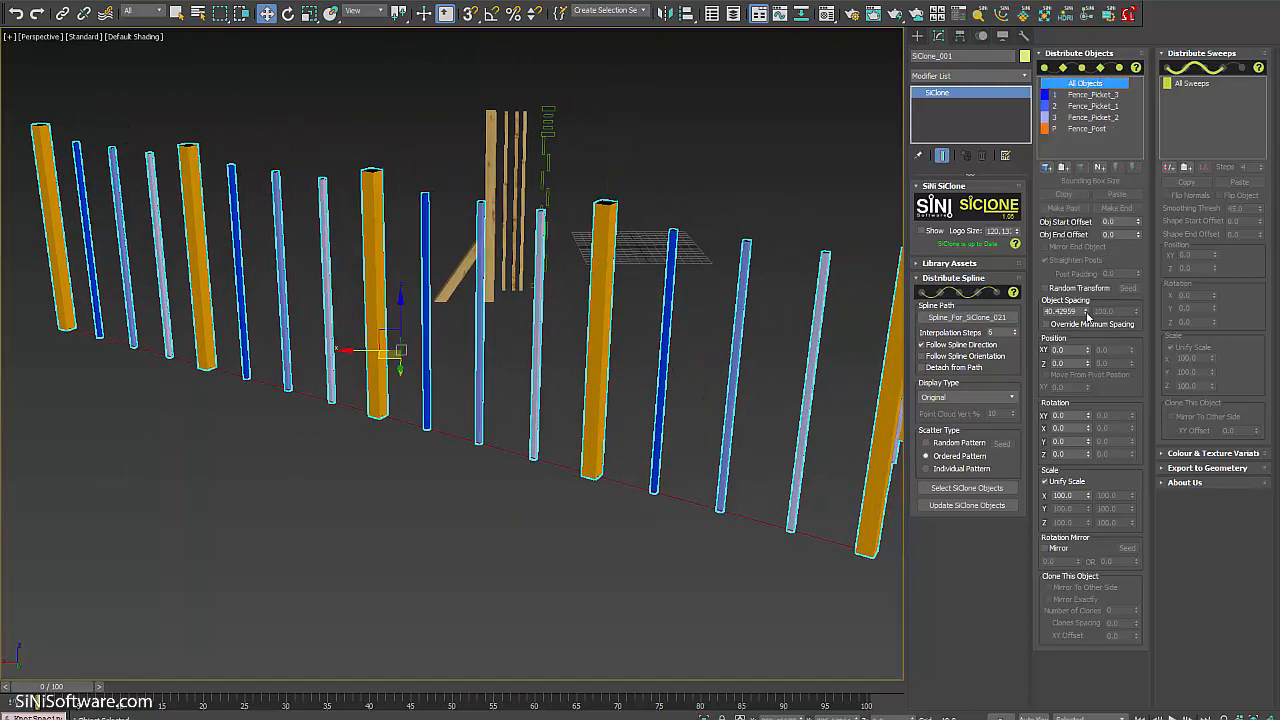
pyautogui.moveTo(1087, 314); pyautogui.dragTo(1084, 334)
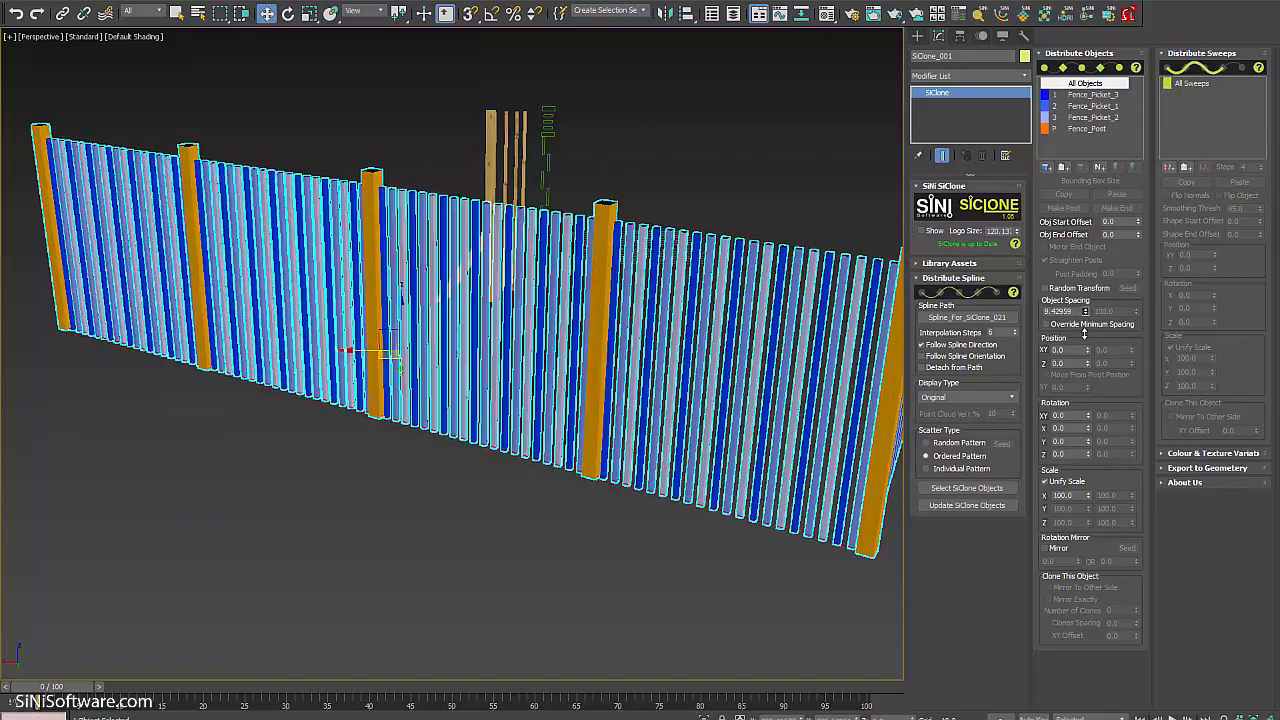
pyautogui.keyDown('alt'); pyautogui.moveTo(171, 367); pyautogui.dragTo(239, 362, button='middle'); pyautogui.keyUp('alt')
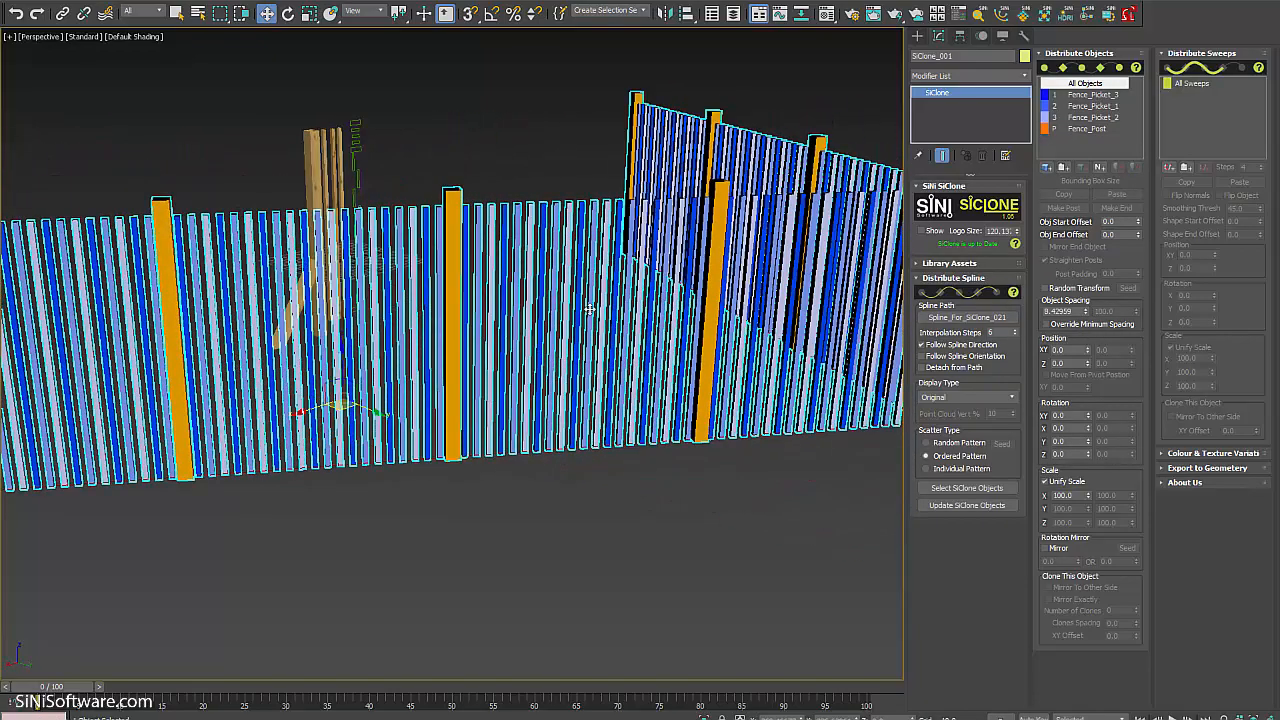
pyautogui.moveTo(589, 306)
pyautogui.mouseDown(button='middle')
pyautogui.moveTo(597, 297)
pyautogui.moveTo(583, 304)
pyautogui.mouseUp(button='middle')
pyautogui.moveTo(480, 168); pyautogui.dragTo(606, 199, button='middle')
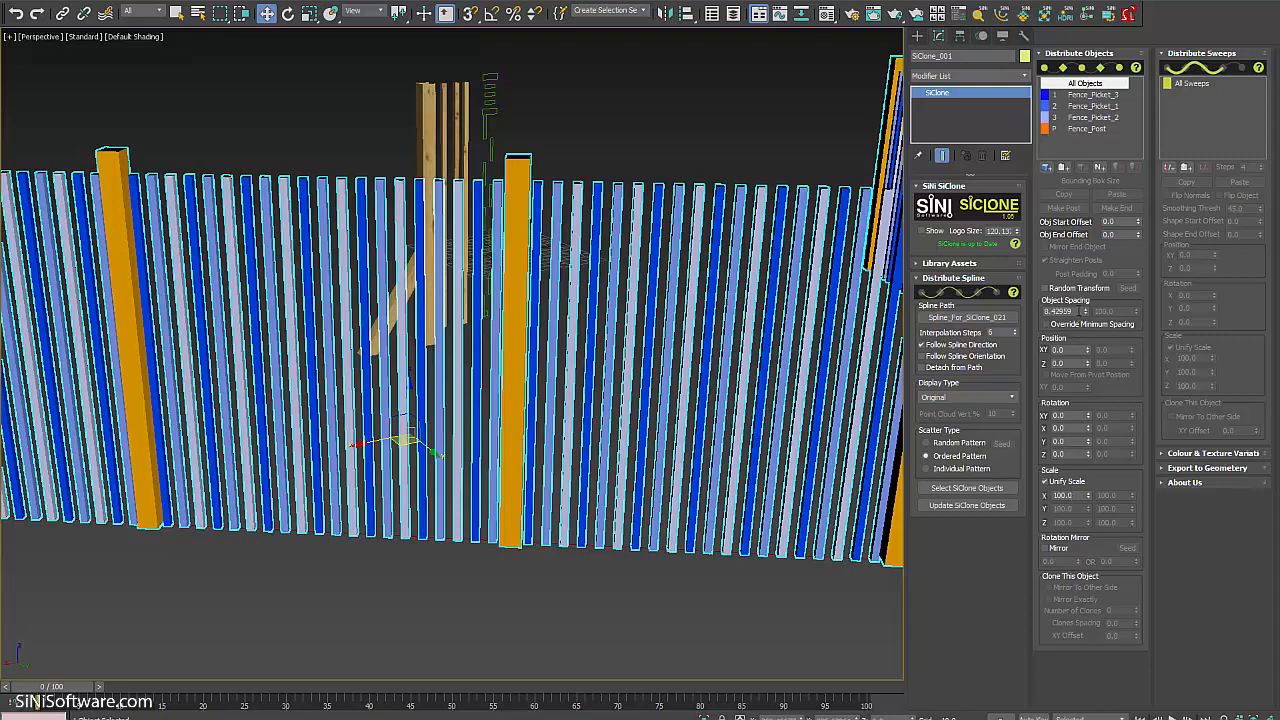
pyautogui.click(1088, 128)
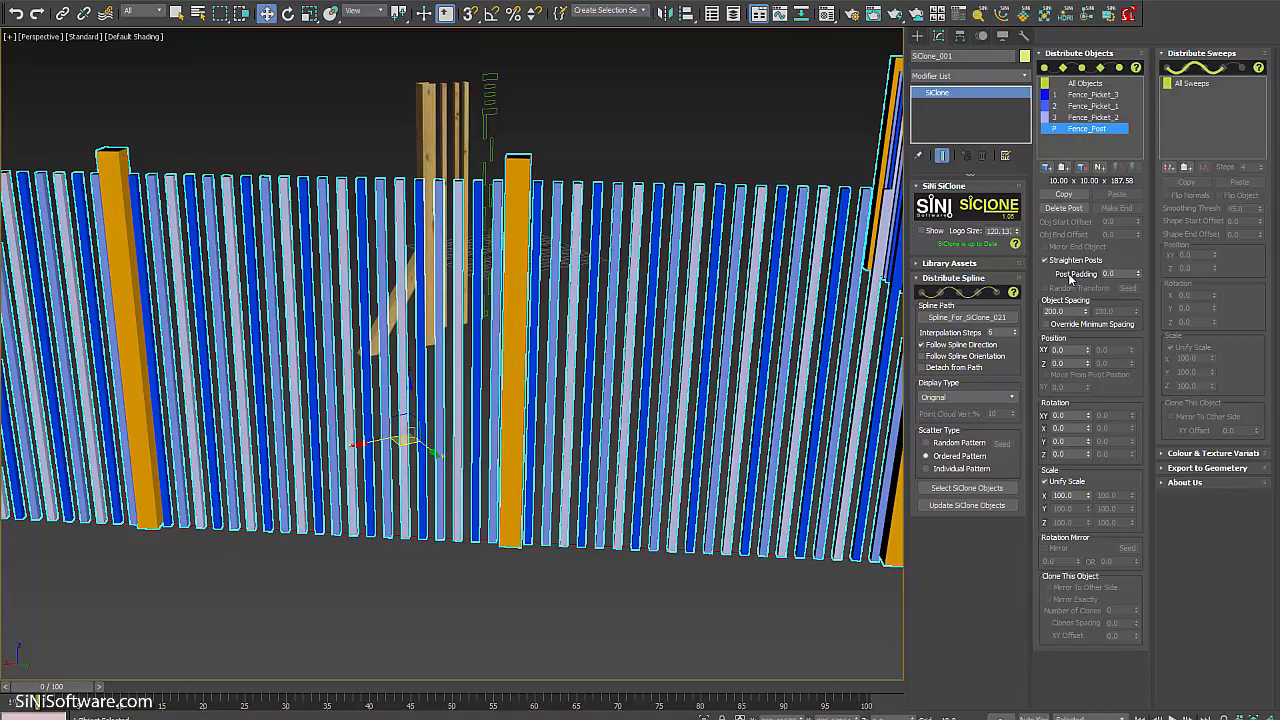
pyautogui.keyDown('alt'); pyautogui.moveTo(668, 305); pyautogui.dragTo(720, 300, button='middle'); pyautogui.keyUp('alt')
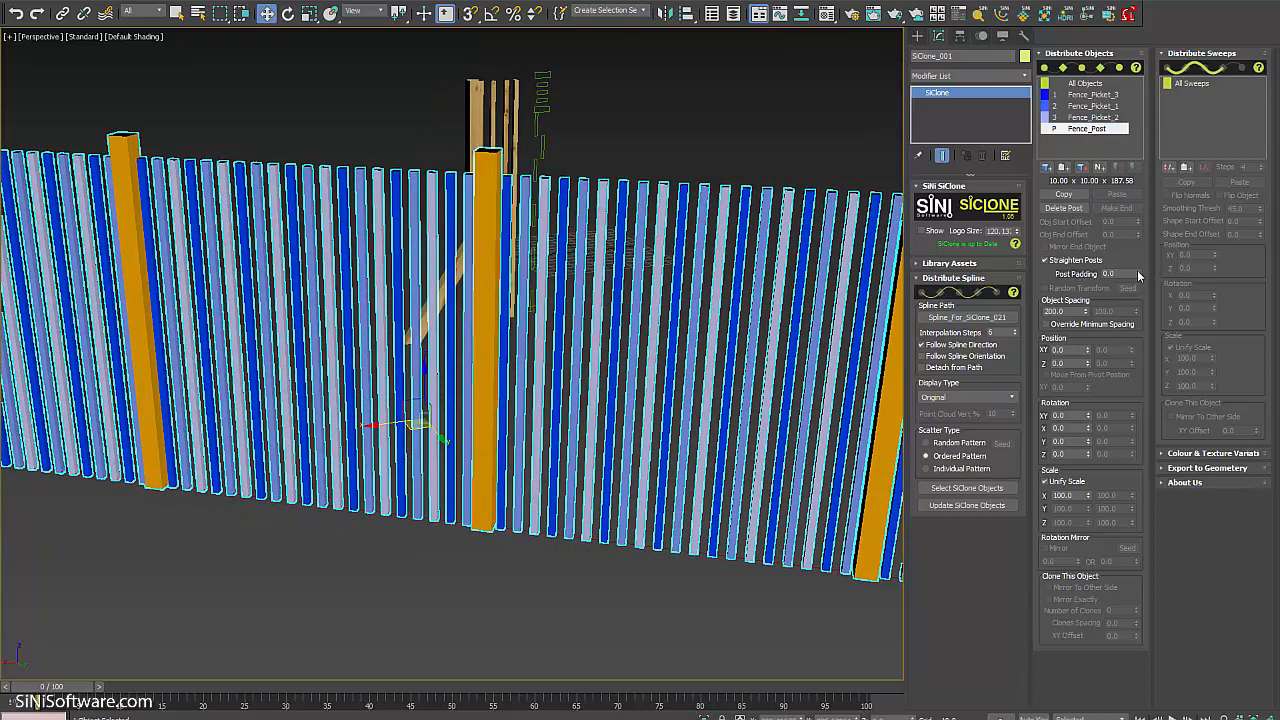
pyautogui.moveTo(1138, 275); pyautogui.dragTo(1136, 267)
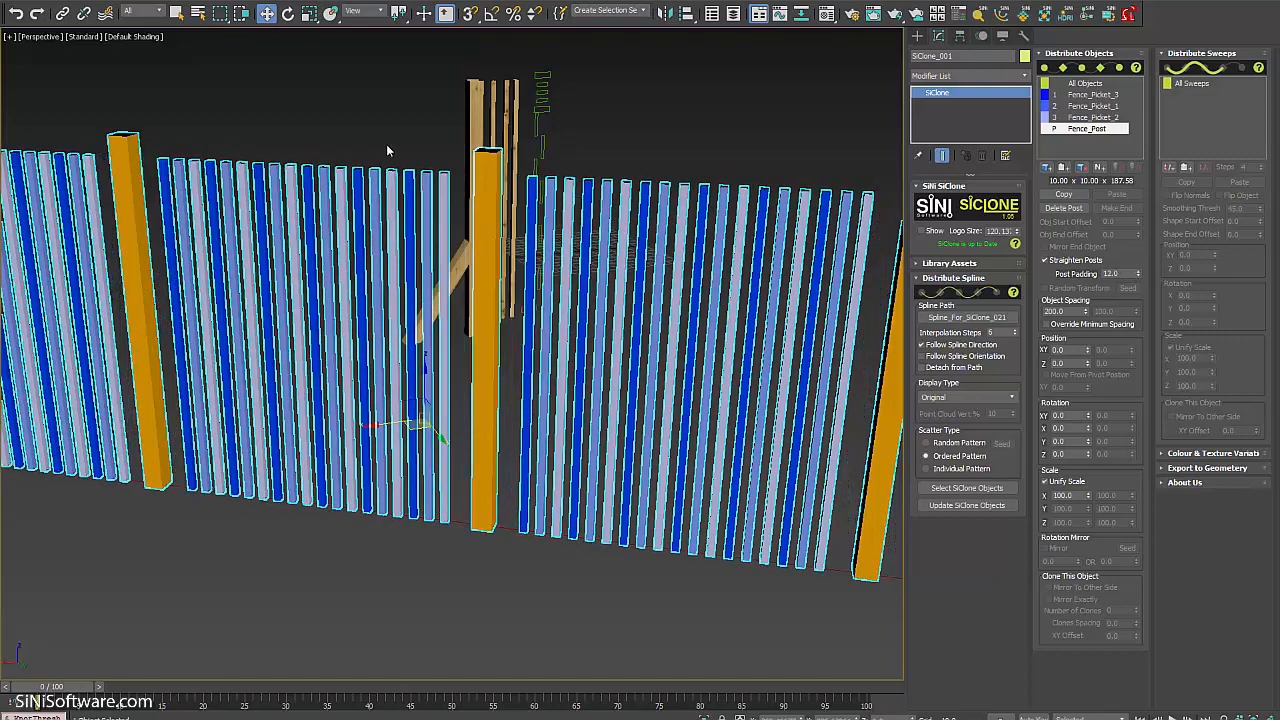
pyautogui.rightClick(1138, 274)
pyautogui.keyDown('alt'); pyautogui.moveTo(617, 321); pyautogui.dragTo(738, 364, button='middle'); pyautogui.keyUp('alt')
pyautogui.scroll(-5, 786, 331)
pyautogui.moveTo(738, 364); pyautogui.dragTo(719, 403, button='middle')
pyautogui.moveTo(660, 372); pyautogui.dragTo(553, 397, button='middle')
pyautogui.click(1046, 167)
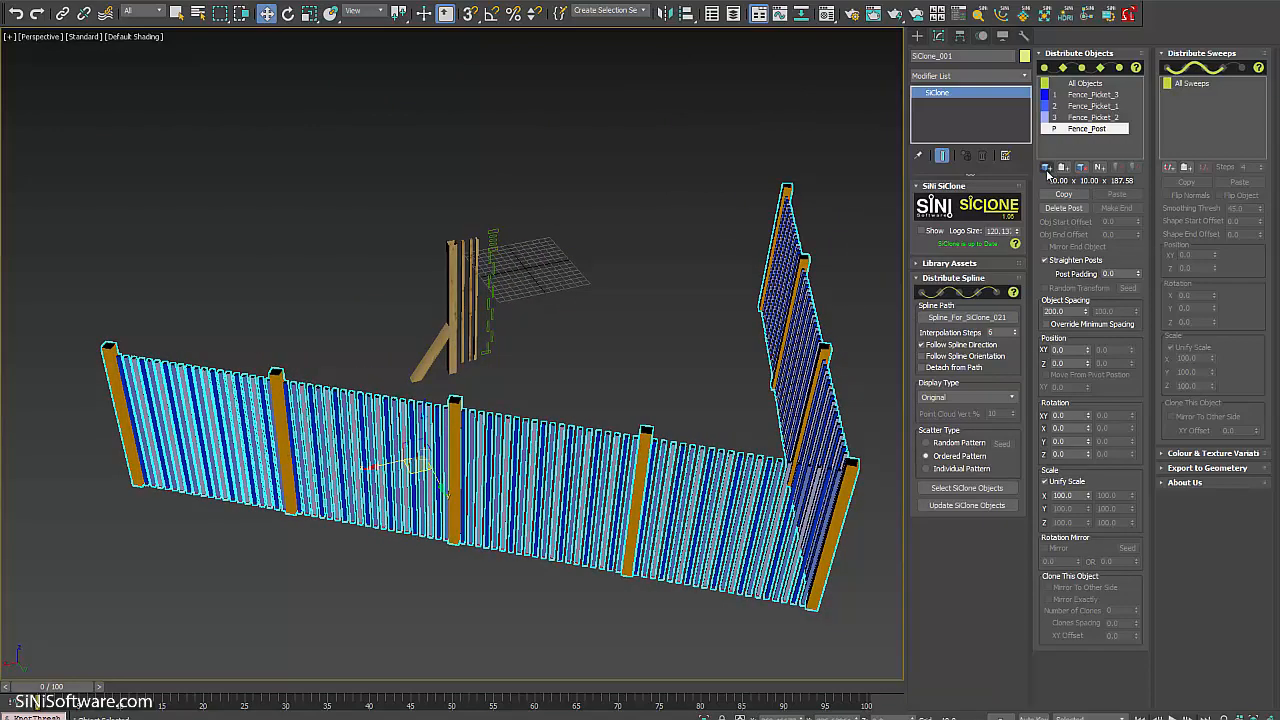
# Add the braced post Fence_Post_end to SiClone_001's distribution list.
pyautogui.click(436, 371)
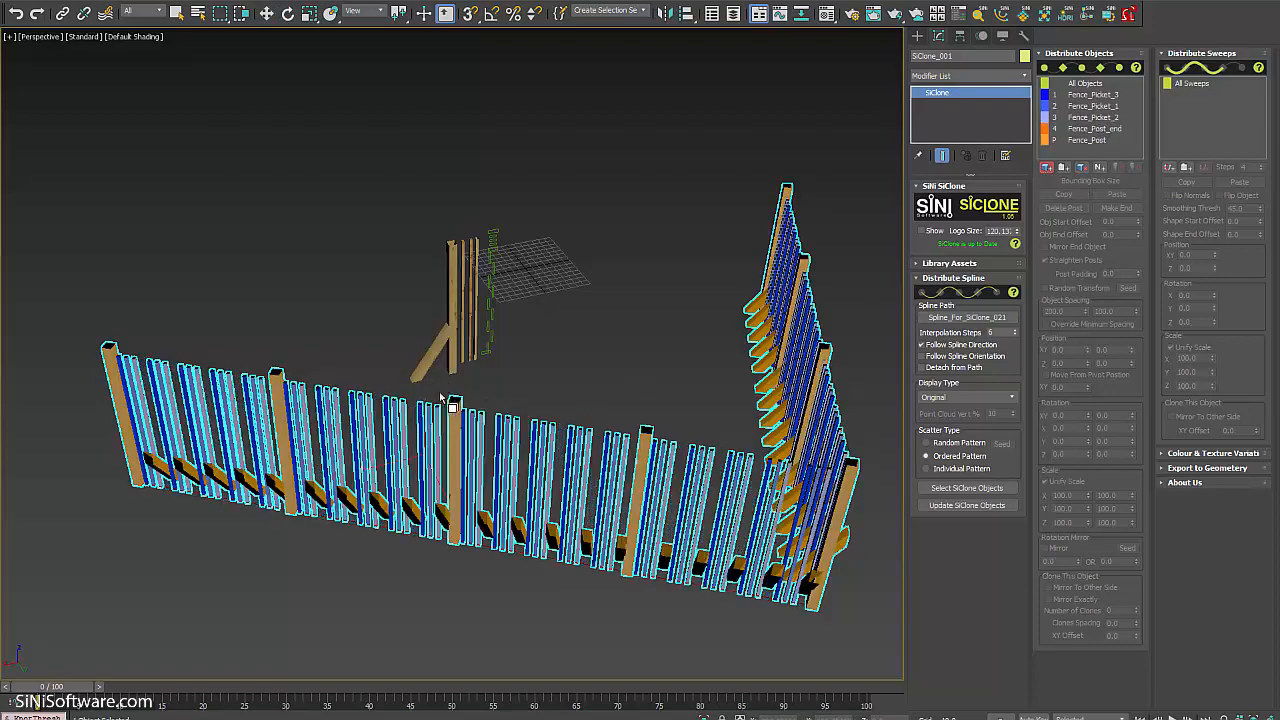
pyautogui.keyDown('alt'); pyautogui.moveTo(636, 322); pyautogui.dragTo(650, 310, button='middle'); pyautogui.keyUp('alt')
pyautogui.rightClick(654, 296)
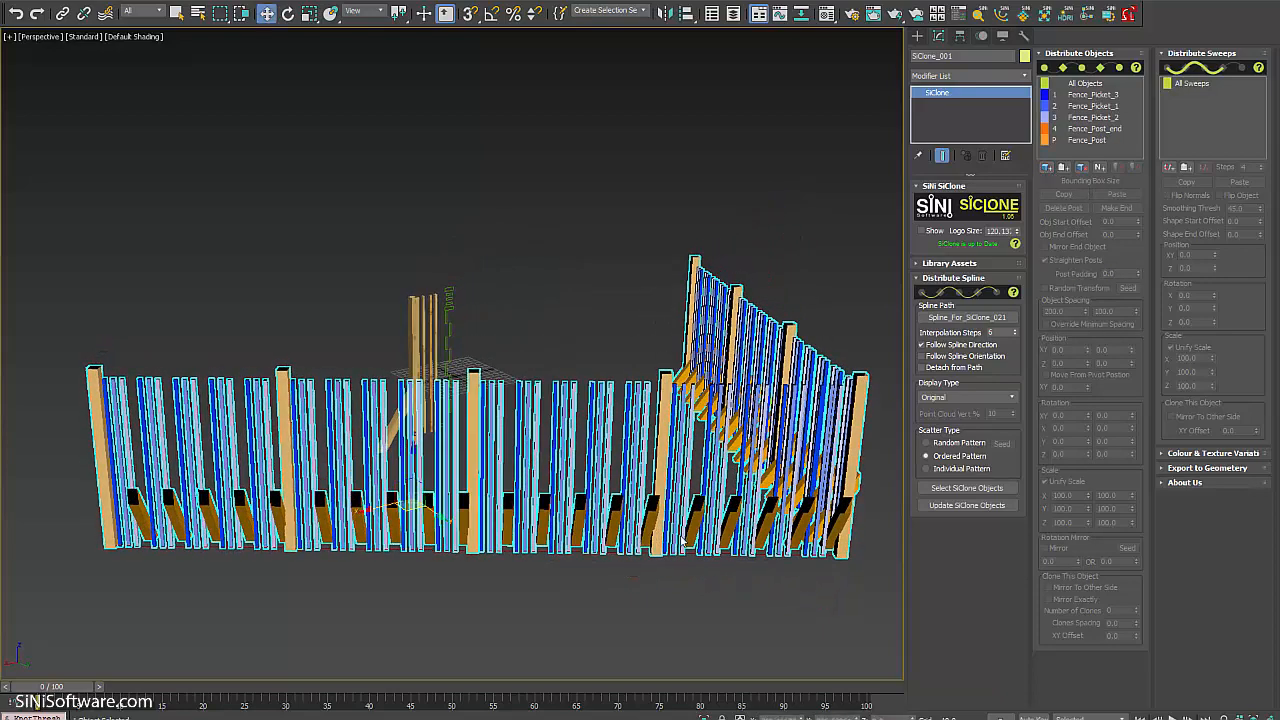
pyautogui.scroll(5, 690, 513)
pyautogui.scroll(-4, 690, 513)
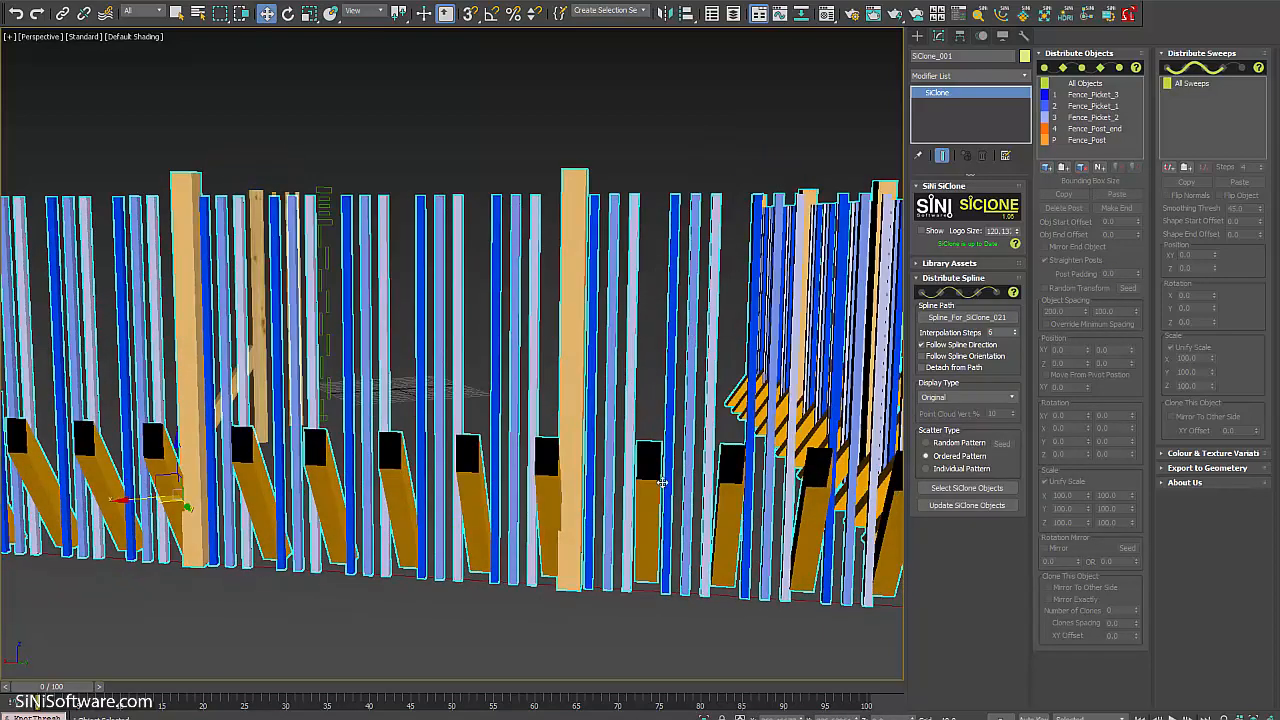
pyautogui.scroll(-2, 777, 490)
pyautogui.keyDown('alt'); pyautogui.moveTo(733, 500); pyautogui.dragTo(857, 404, button='middle'); pyautogui.keyUp('alt')
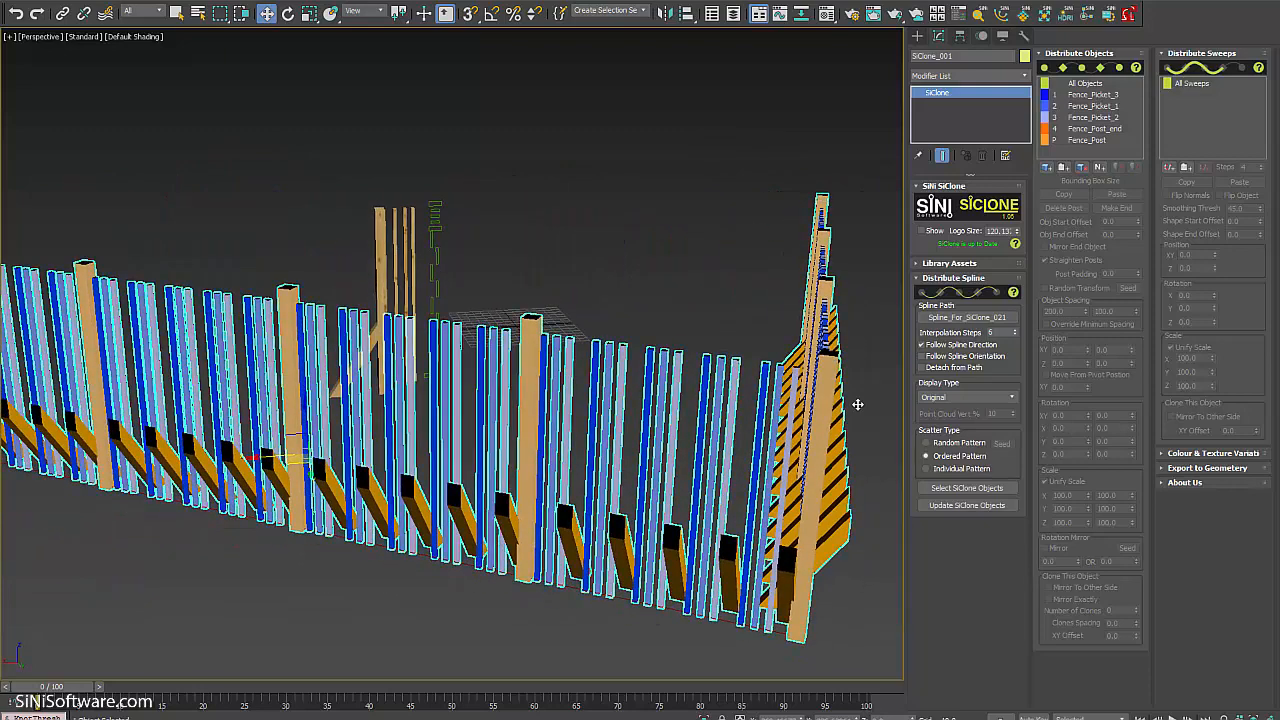
# Set Fence_Post_end as the fence's end piece to cap the spline ends.
pyautogui.click(1117, 130)
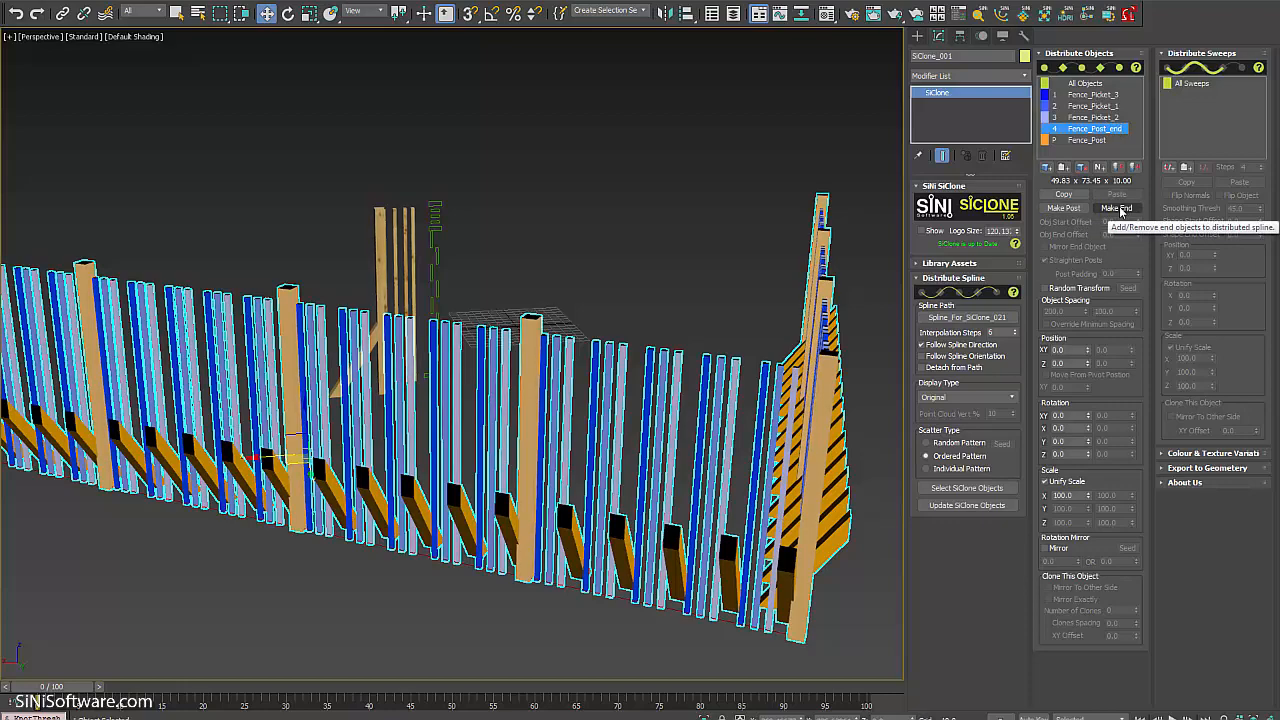
pyautogui.click(1117, 208)
pyautogui.keyDown('alt'); pyautogui.moveTo(540, 376); pyautogui.dragTo(480, 348, button='middle'); pyautogui.keyUp('alt')
pyautogui.scroll(-3, 500, 330)
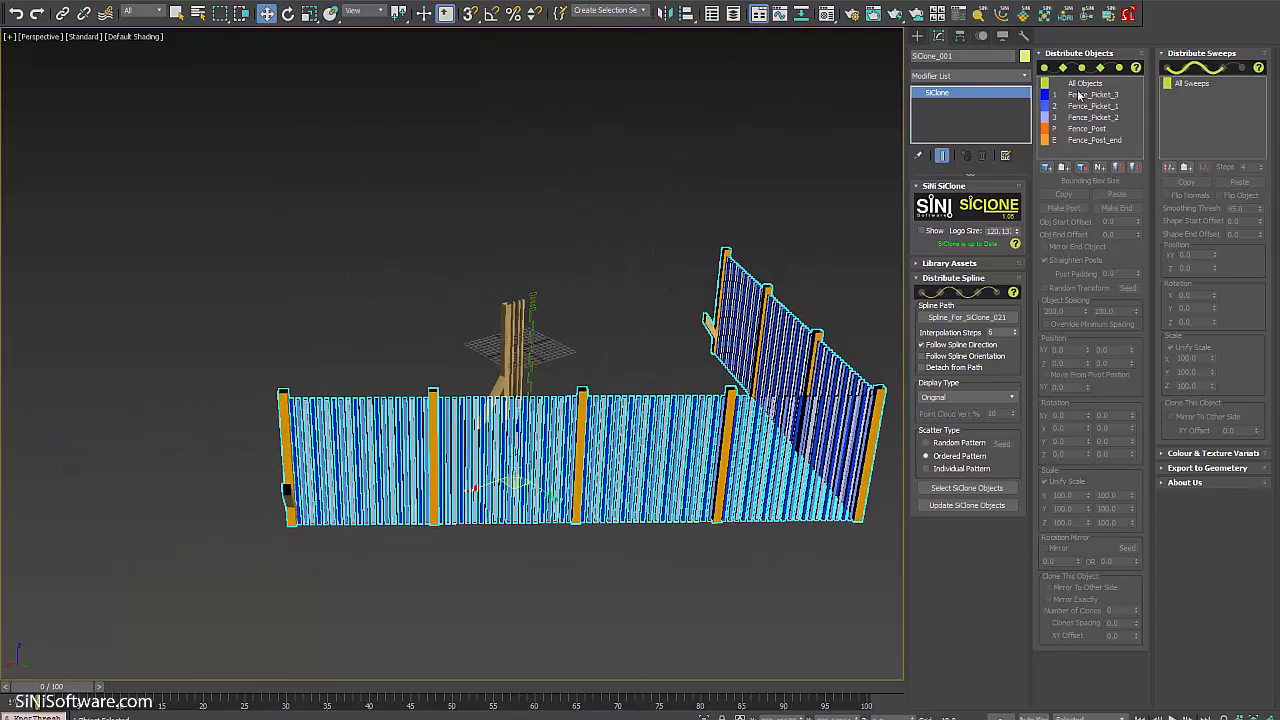
# Rotate the Fence_Post_end piece 90° about Z.
pyautogui.keyDown('alt'); pyautogui.moveTo(690, 423); pyautogui.dragTo(589, 393, button='middle'); pyautogui.keyUp('alt')
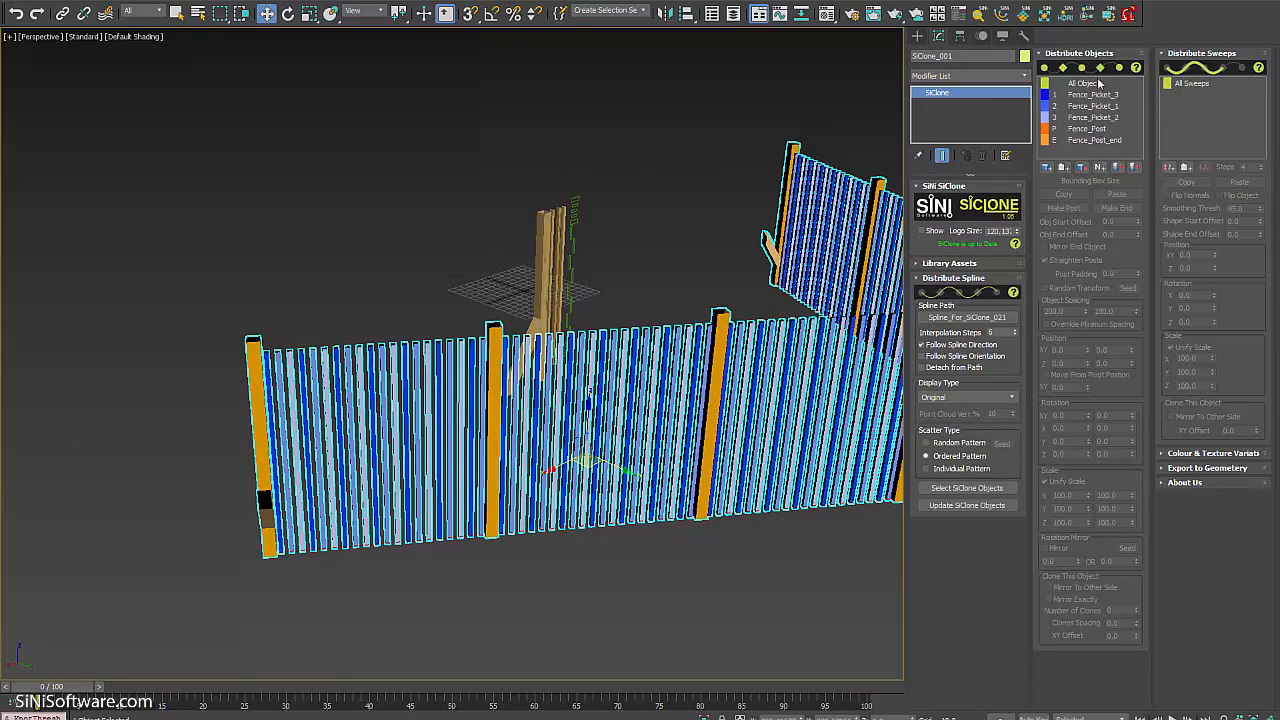
pyautogui.click(1097, 140)
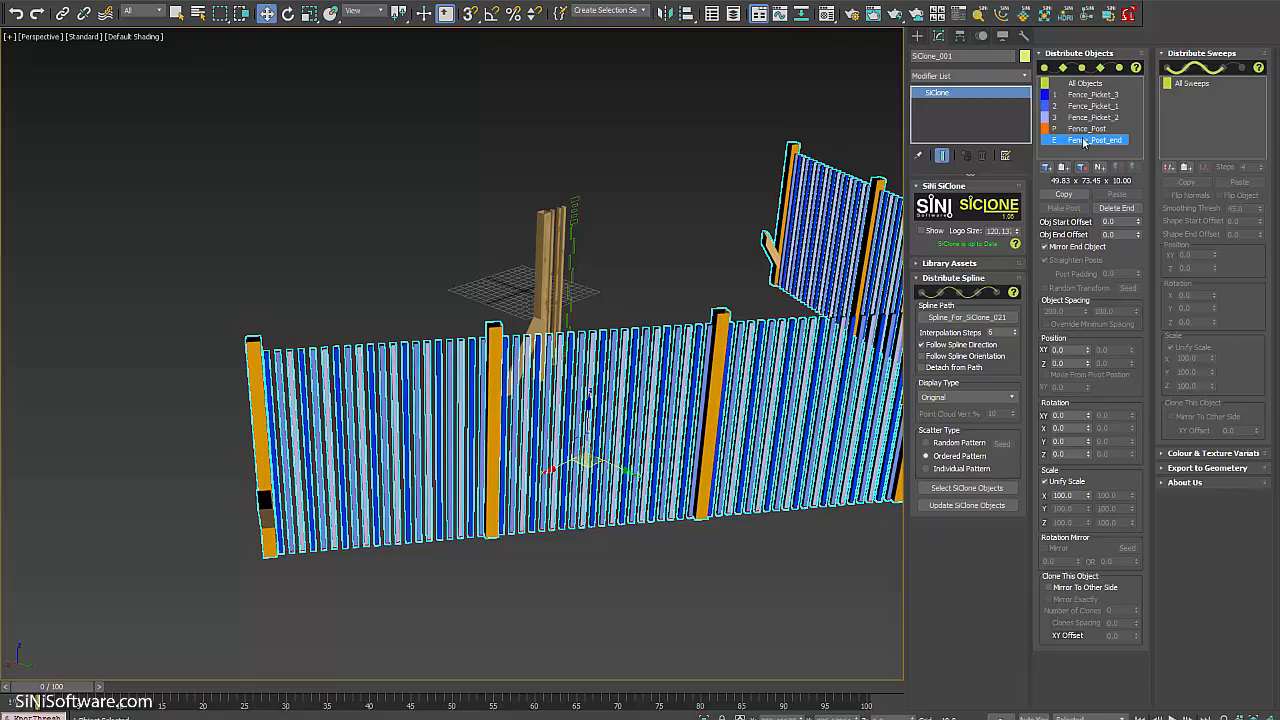
pyautogui.click(1075, 454)
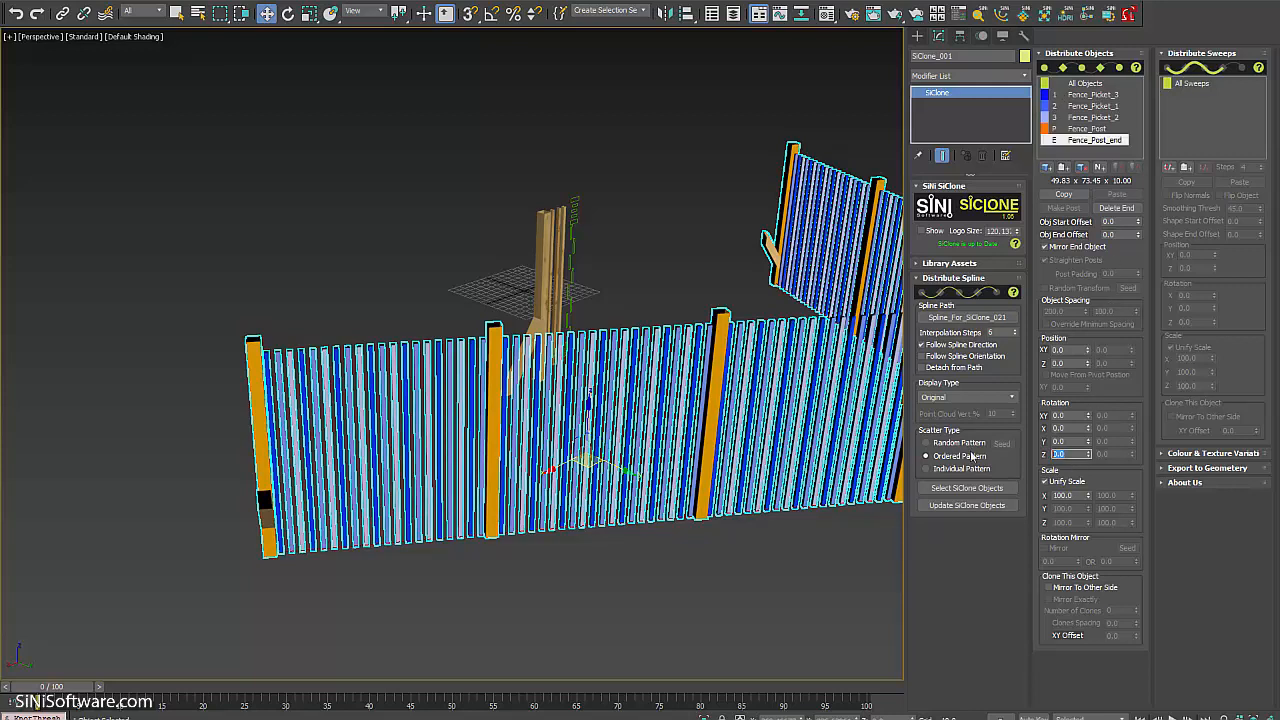
pyautogui.press('Return')
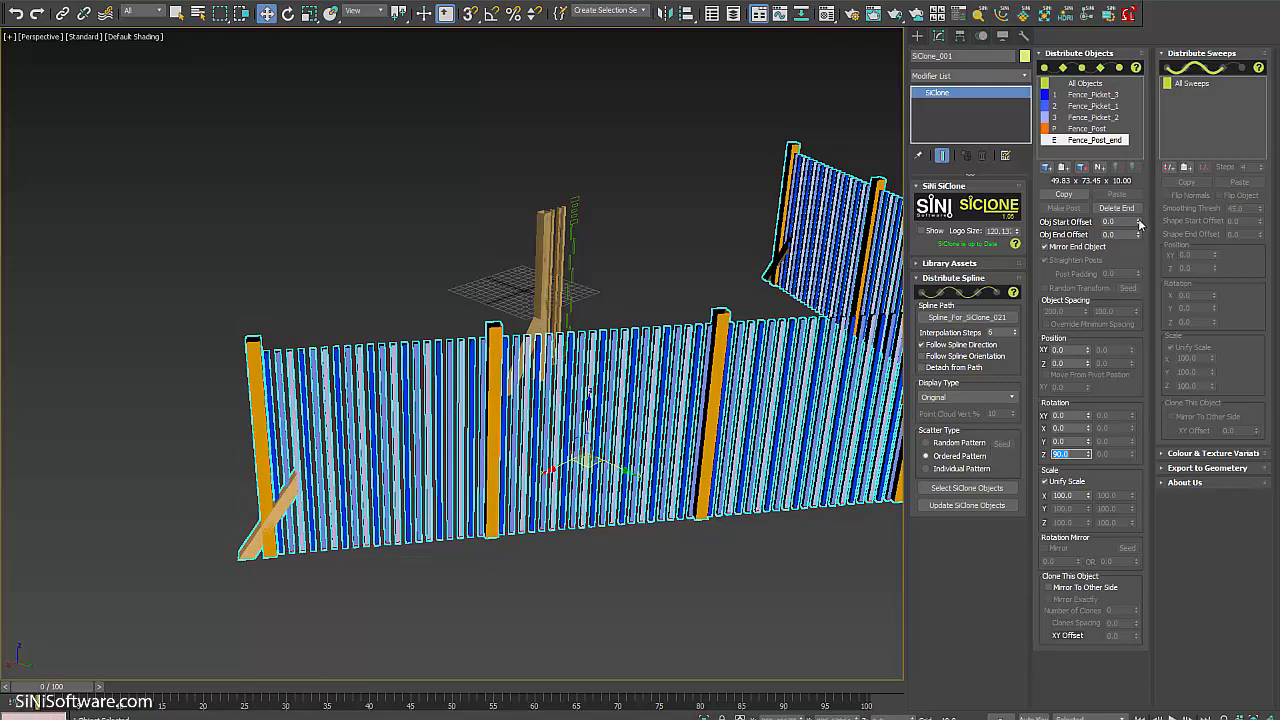
# Offset Fence_Post_end 19 from the fence start and 20 from the end.
pyautogui.moveTo(1138, 225); pyautogui.dragTo(1138, 207)
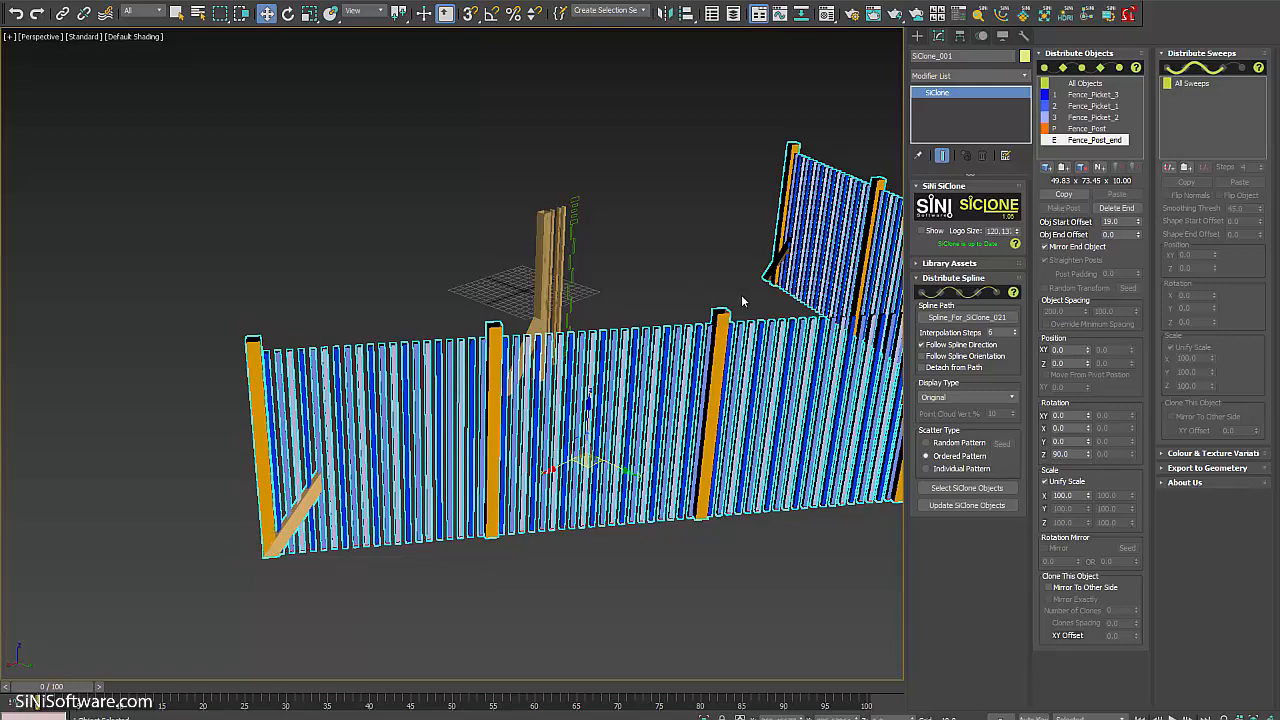
pyautogui.keyDown('alt'); pyautogui.moveTo(741, 294); pyautogui.dragTo(1154, 271, button='middle'); pyautogui.keyUp('alt')
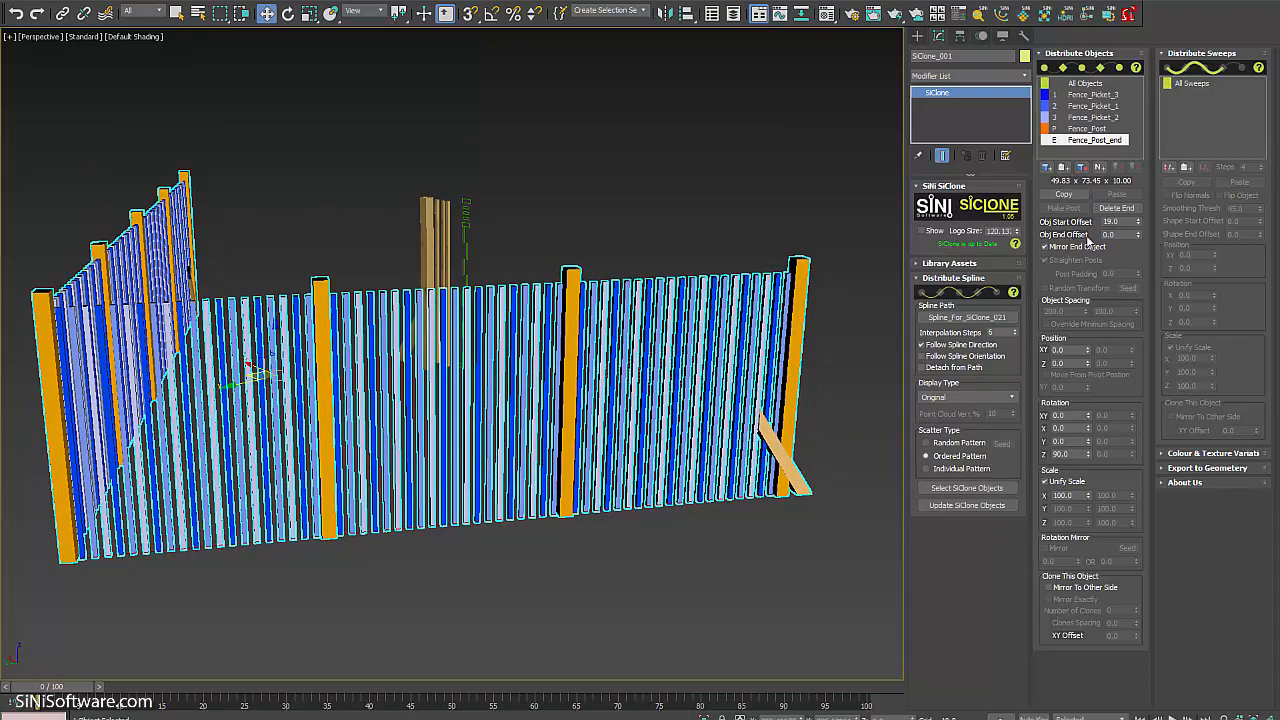
pyautogui.moveTo(1138, 236); pyautogui.dragTo(1137, 216)
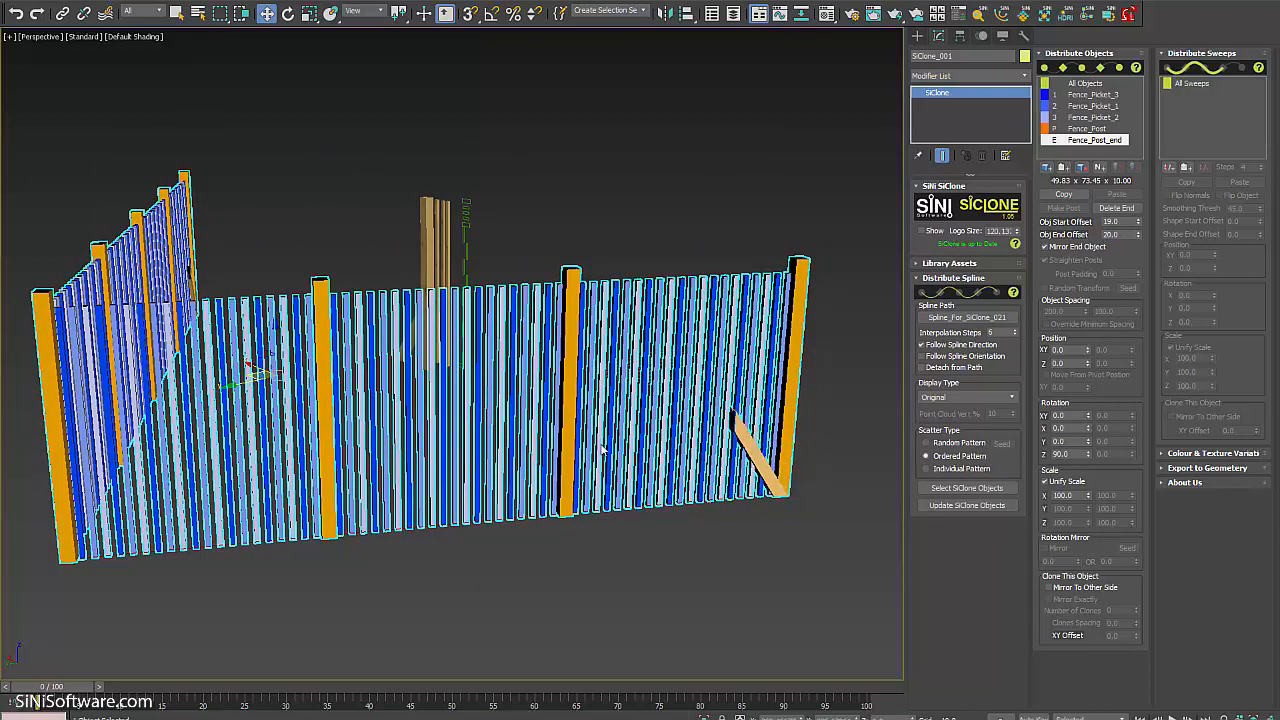
pyautogui.keyDown('alt'); pyautogui.moveTo(700, 430); pyautogui.dragTo(829, 367, button='middle'); pyautogui.keyUp('alt')
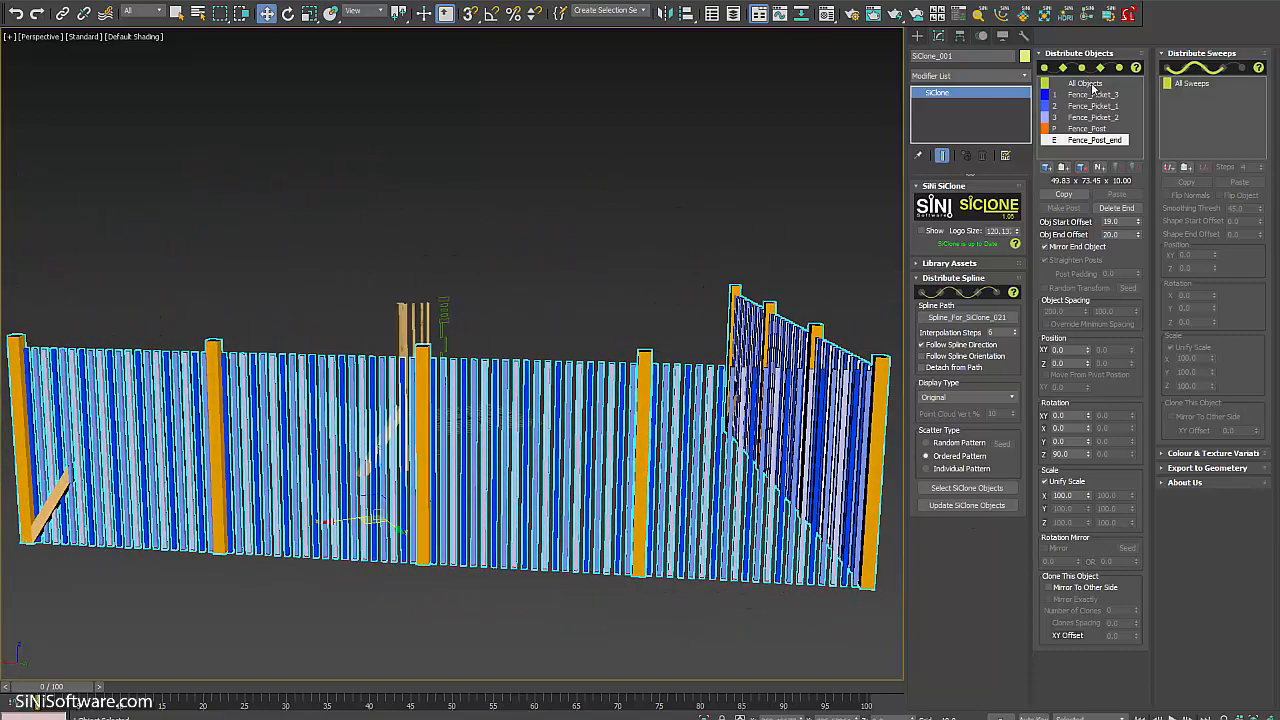
# Give All Objects an Obj Start Offset of 48 and an Obj End Offset of 49.
pyautogui.click(1085, 83)
pyautogui.keyDown('alt'); pyautogui.moveTo(639, 471); pyautogui.dragTo(470, 455, button='middle'); pyautogui.keyUp('alt')
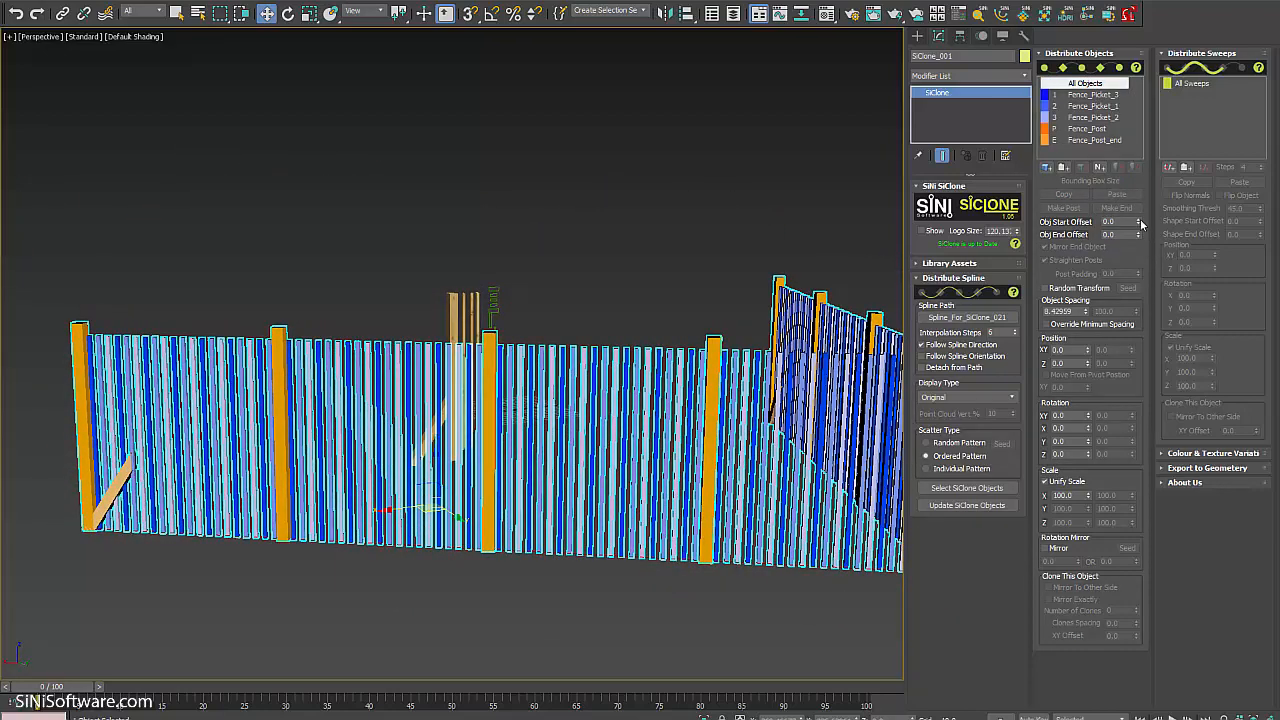
pyautogui.moveTo(1139, 224); pyautogui.dragTo(1135, 190)
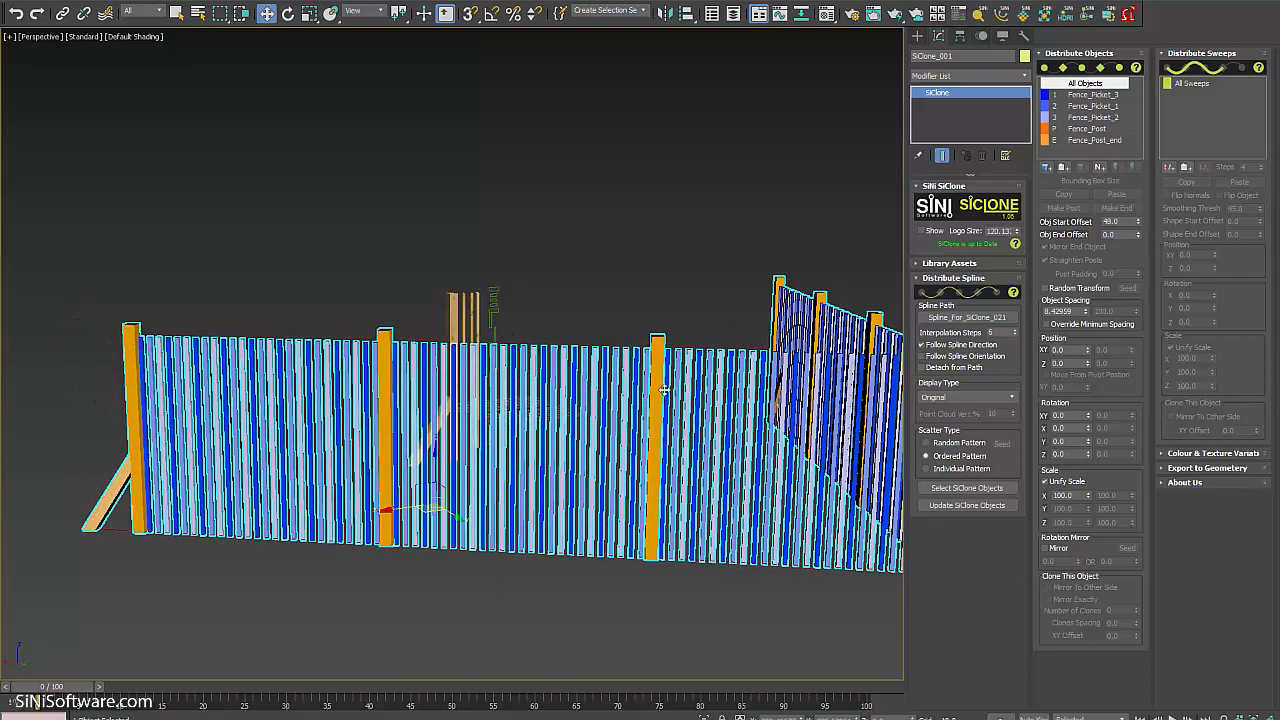
pyautogui.keyDown('alt'); pyautogui.moveTo(663, 395); pyautogui.dragTo(880, 420, button='middle'); pyautogui.keyUp('alt')
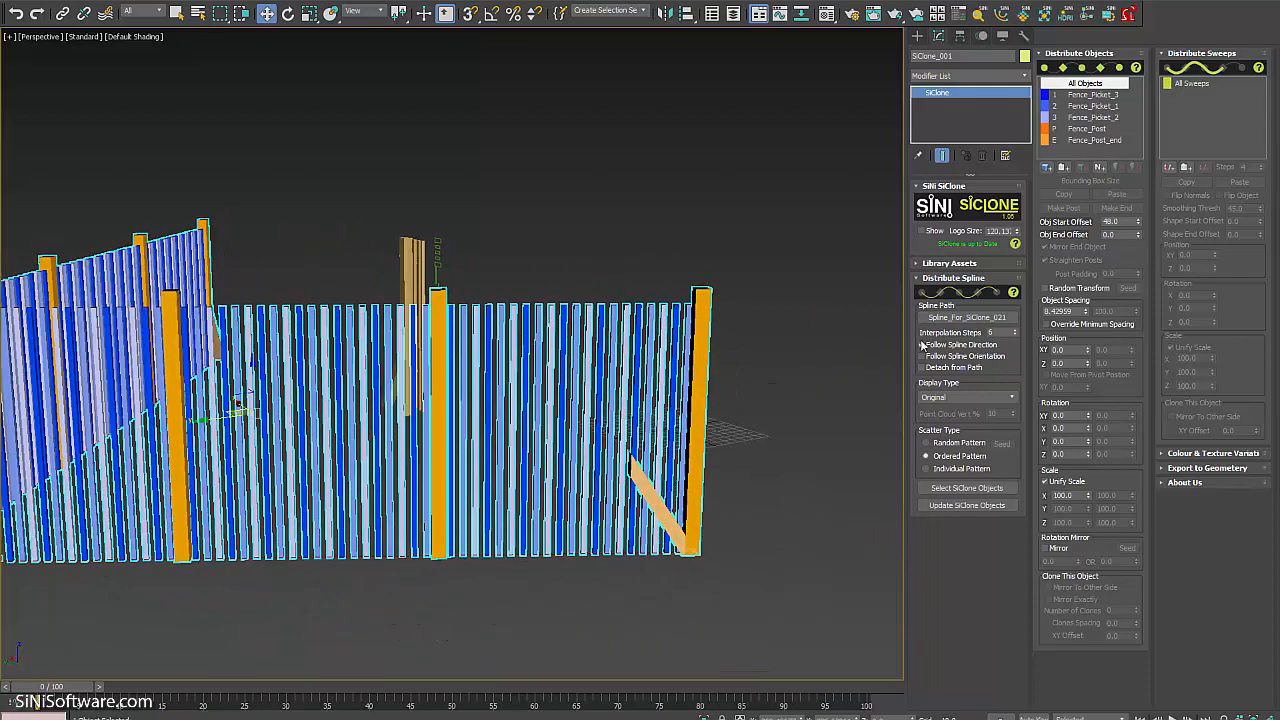
pyautogui.moveTo(1139, 236); pyautogui.dragTo(1131, 206)
pyautogui.keyDown('alt'); pyautogui.moveTo(520, 470); pyautogui.dragTo(630, 479, button='middle'); pyautogui.keyUp('alt')
# Check Fence_Picket_3's settings, then go back to All Objects.
pyautogui.click(1095, 94)
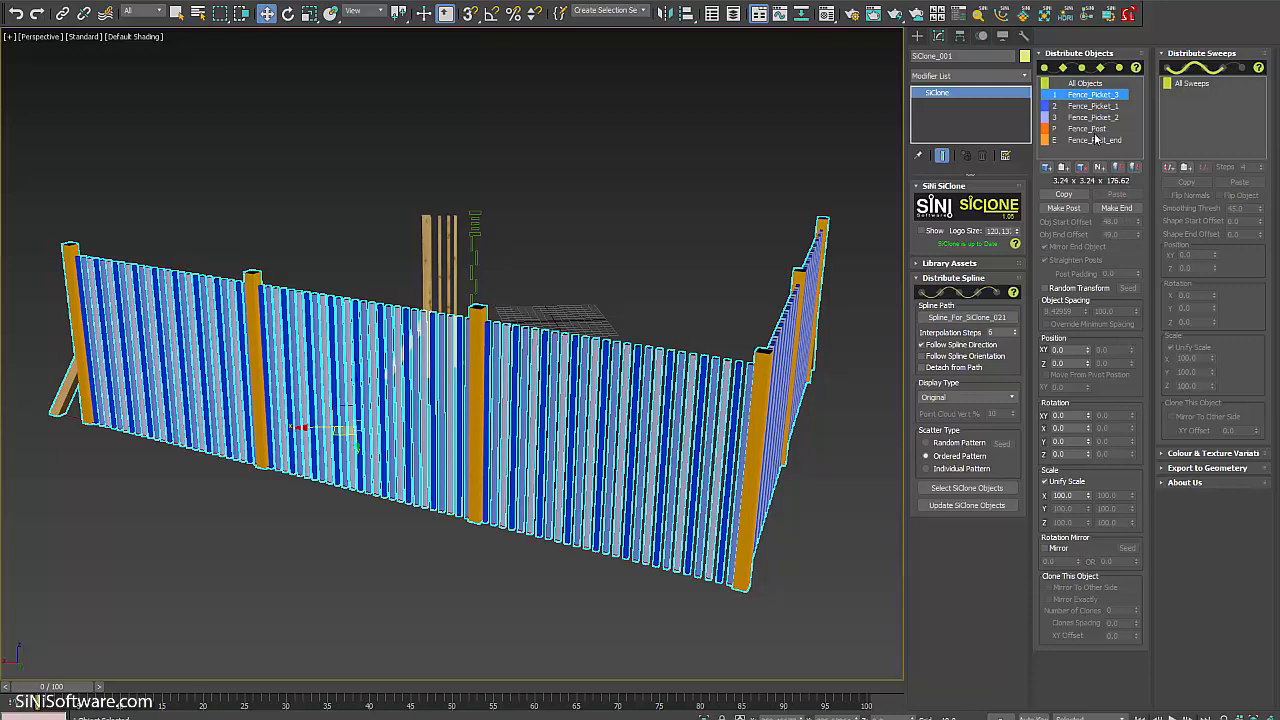
pyautogui.click(1086, 84)
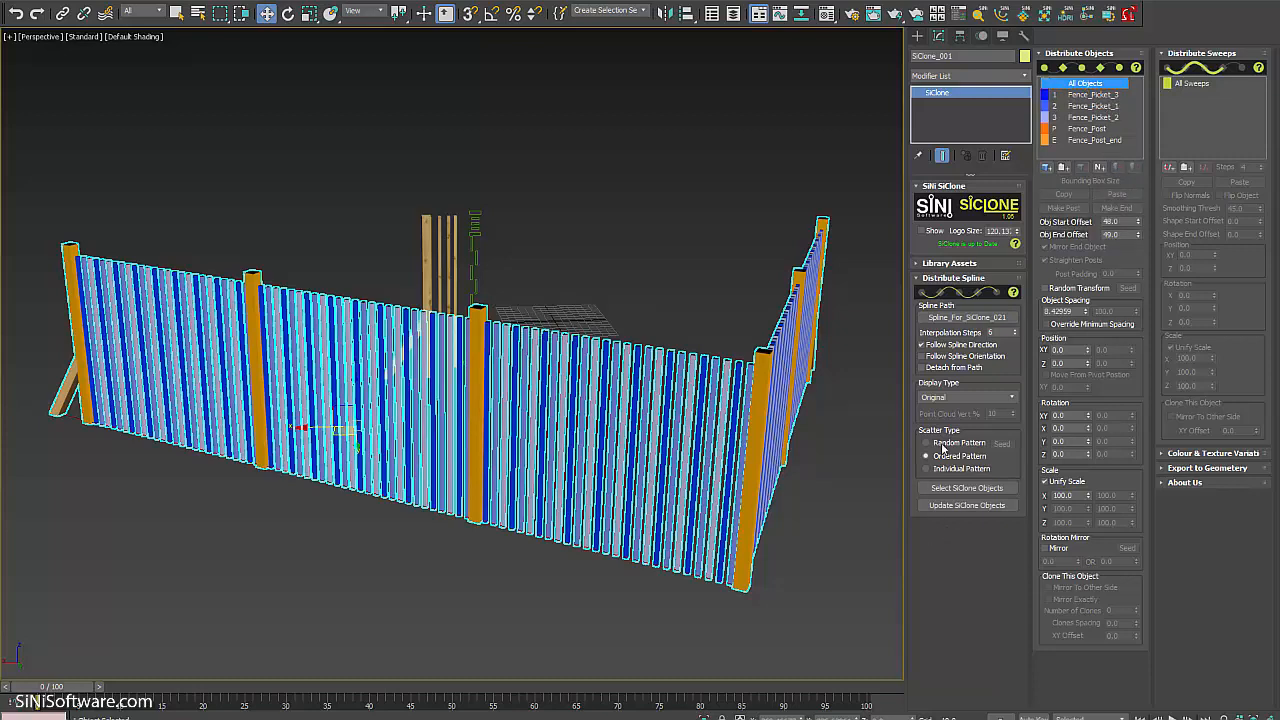
pyautogui.keyDown('alt'); pyautogui.moveTo(512, 575); pyautogui.dragTo(507, 545, button='middle'); pyautogui.keyUp('alt')
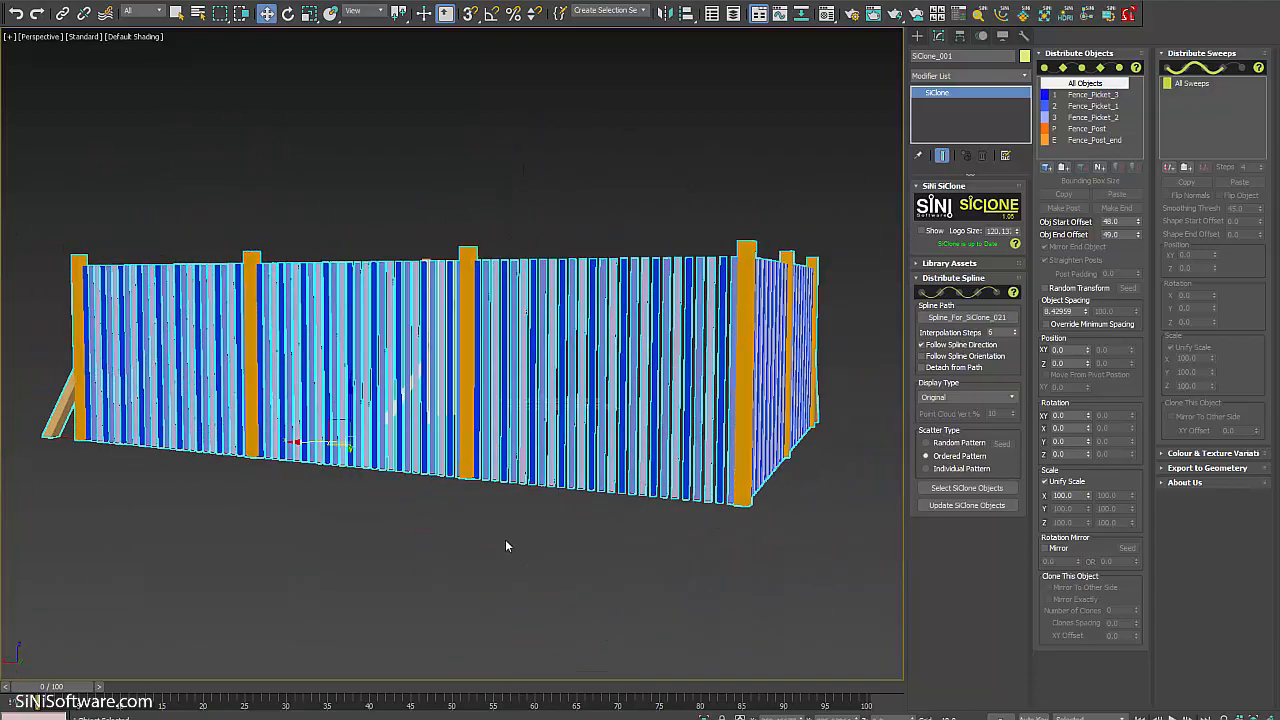
pyautogui.click(646, 377)
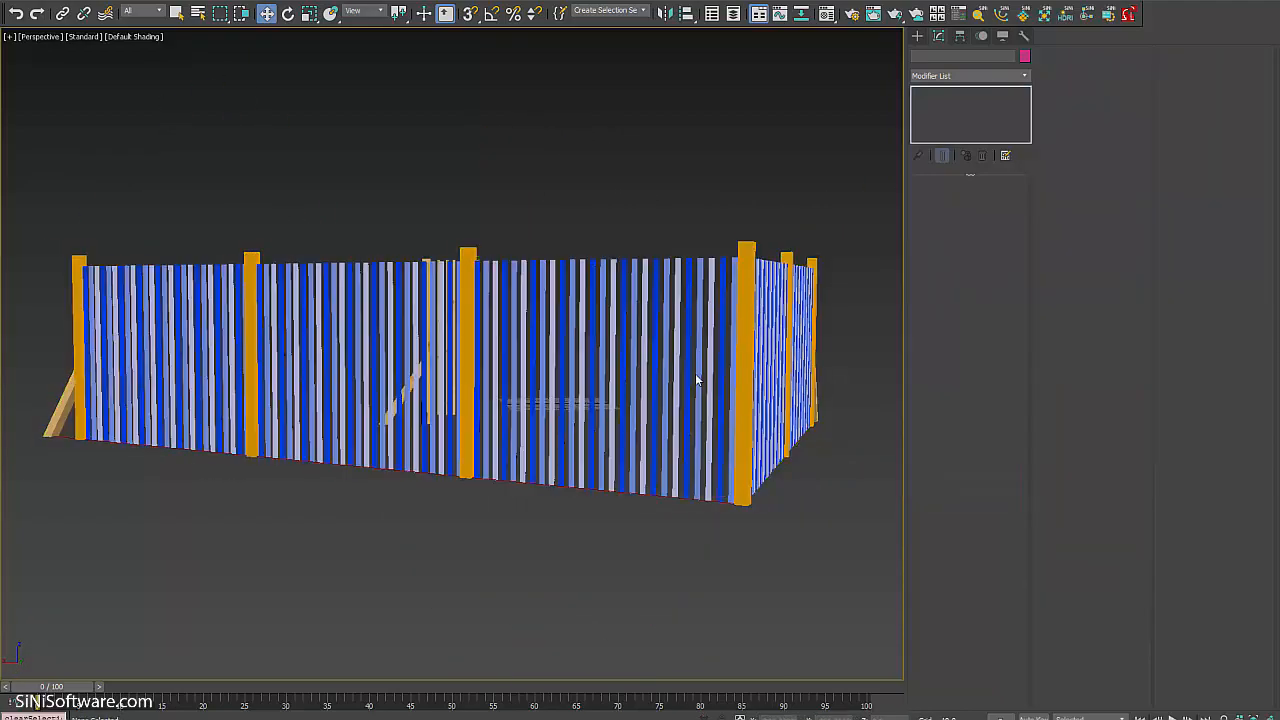
pyautogui.keyDown('alt'); pyautogui.moveTo(759, 403); pyautogui.dragTo(833, 593, button='middle'); pyautogui.keyUp('alt')
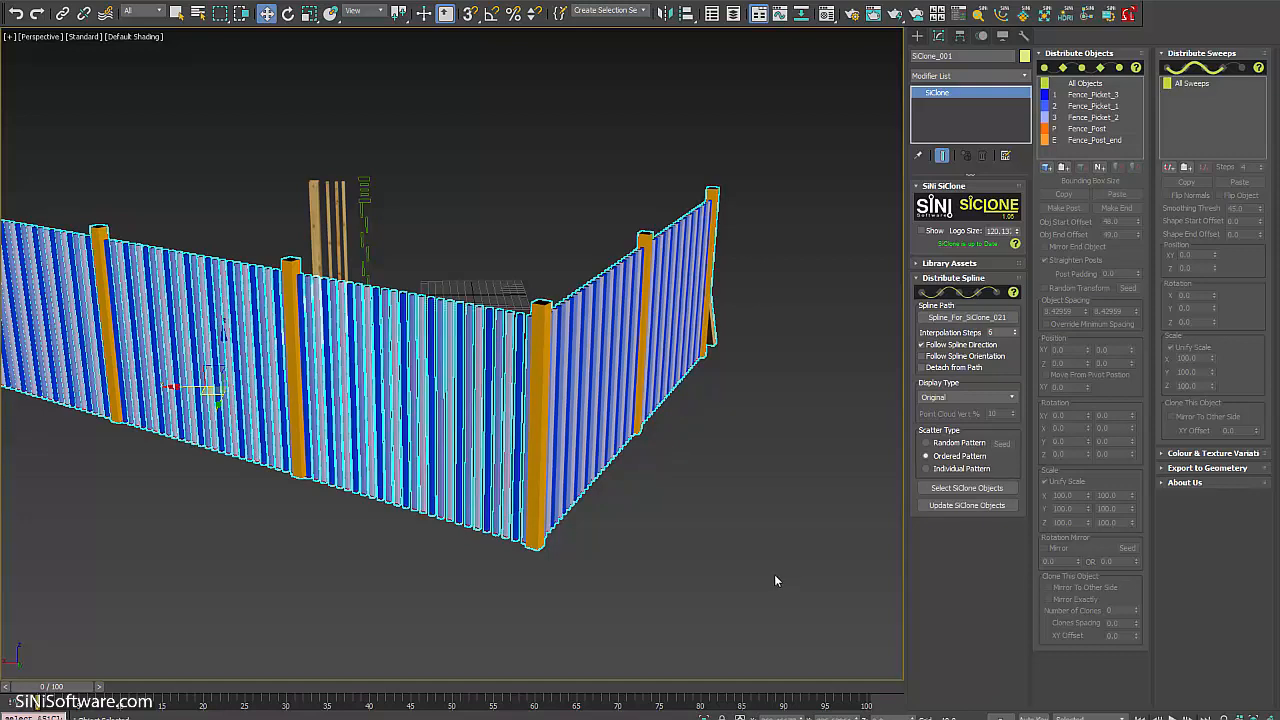
pyautogui.keyDown('alt'); pyautogui.moveTo(774, 486); pyautogui.dragTo(744, 522, button='middle'); pyautogui.keyUp('alt')
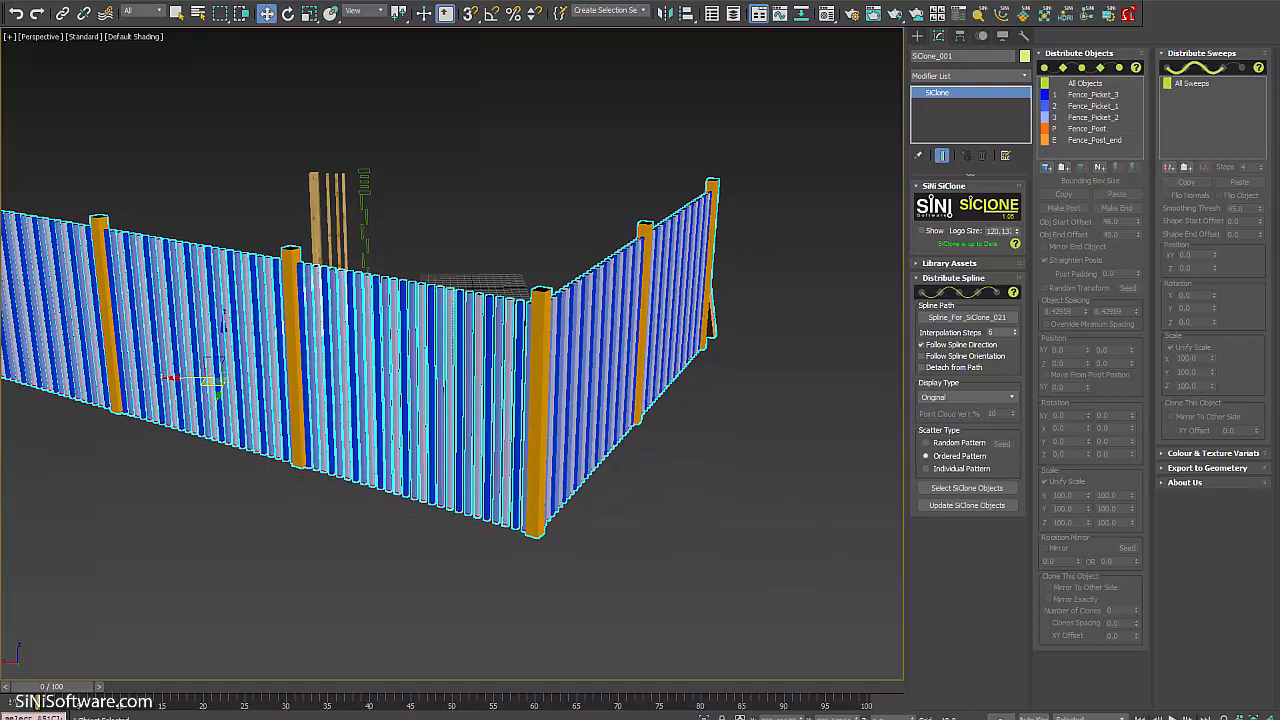
# Go to the curved walkway scene and add Haz_Grid to SiClone_001's distribution list.
pyautogui.click(440, 600)
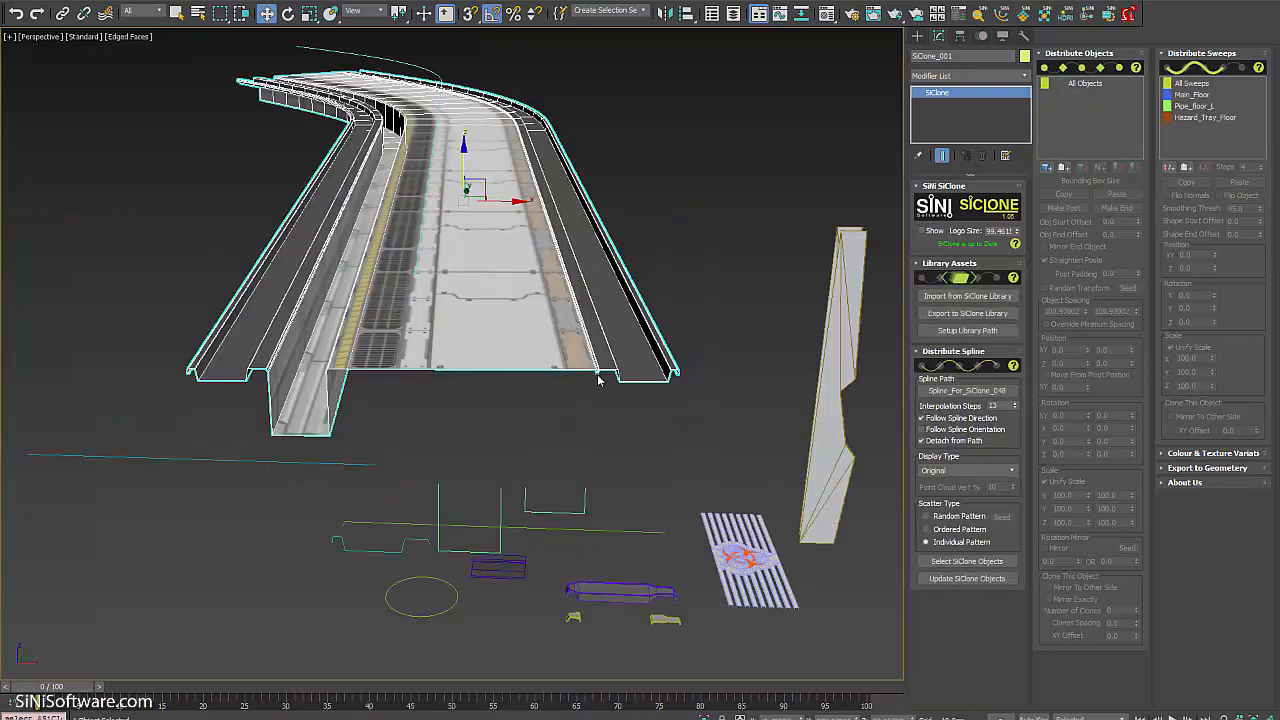
pyautogui.keyDown('alt'); pyautogui.moveTo(598, 380); pyautogui.dragTo(601, 448, button='middle'); pyautogui.keyUp('alt')
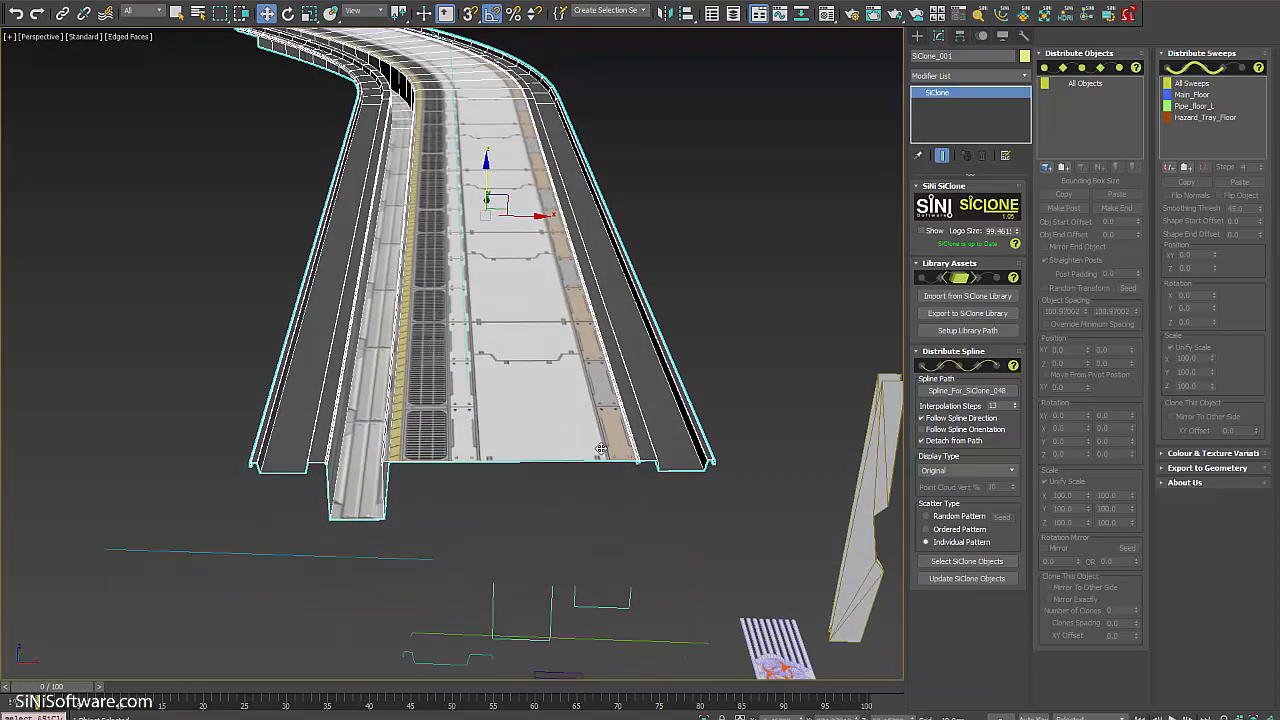
pyautogui.scroll(-6, 600, 420)
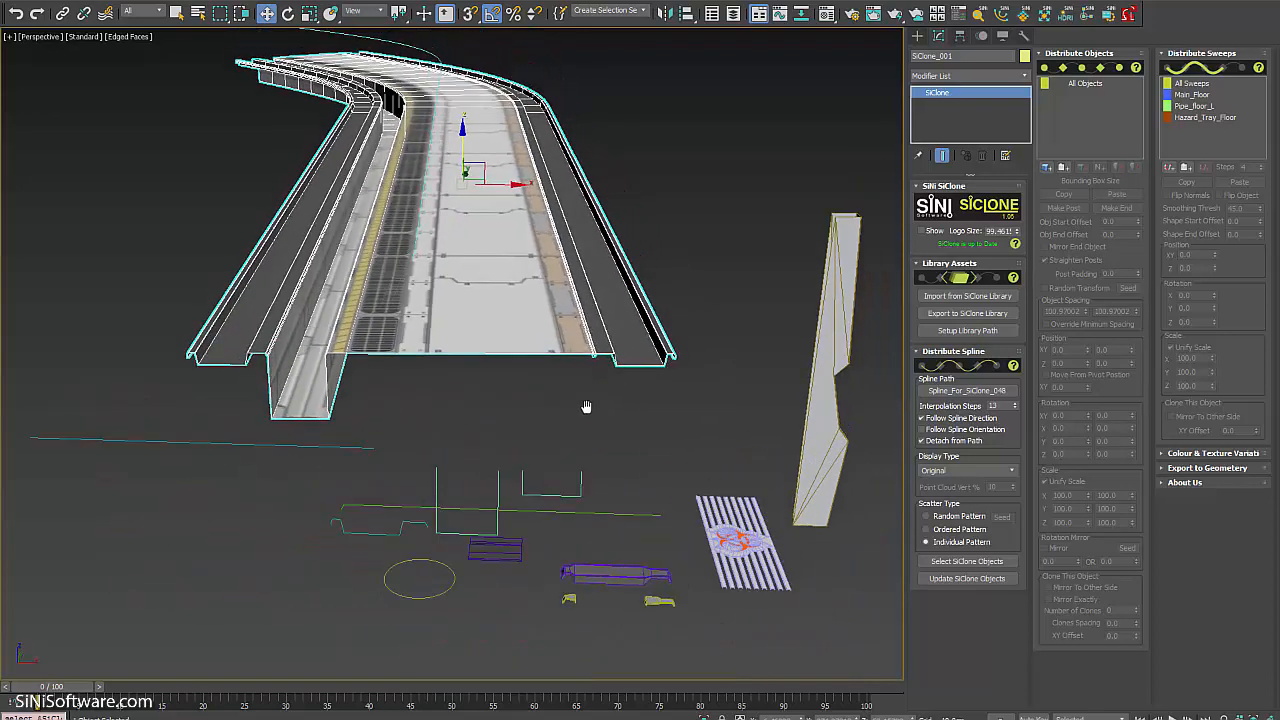
pyautogui.scroll(1, 586, 406)
pyautogui.scroll(1, 690, 563)
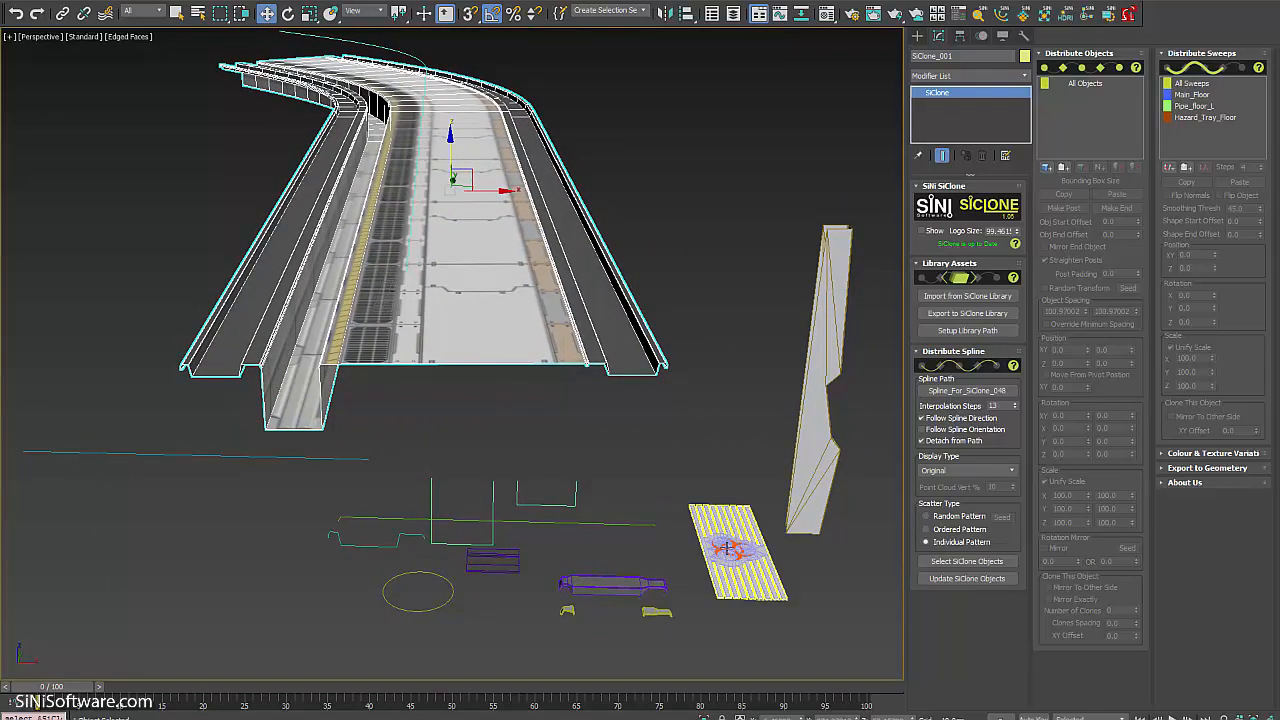
pyautogui.scroll(2, 725, 565)
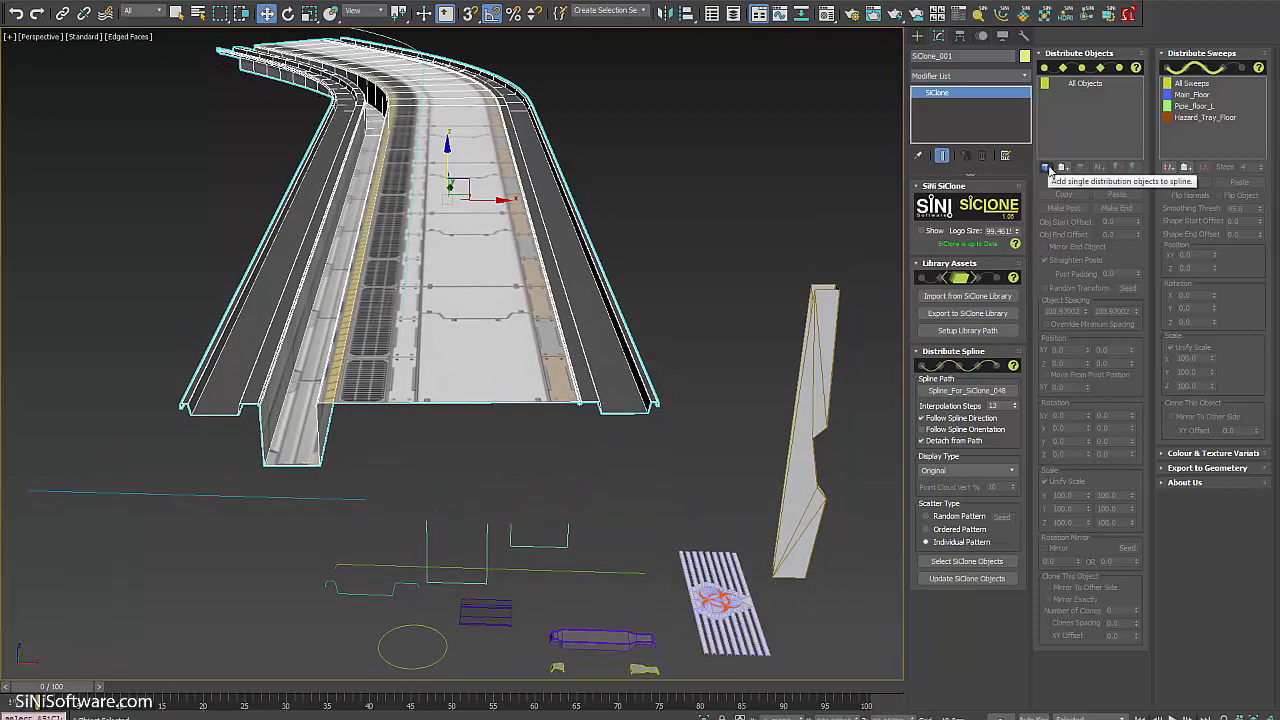
pyautogui.click(1047, 168)
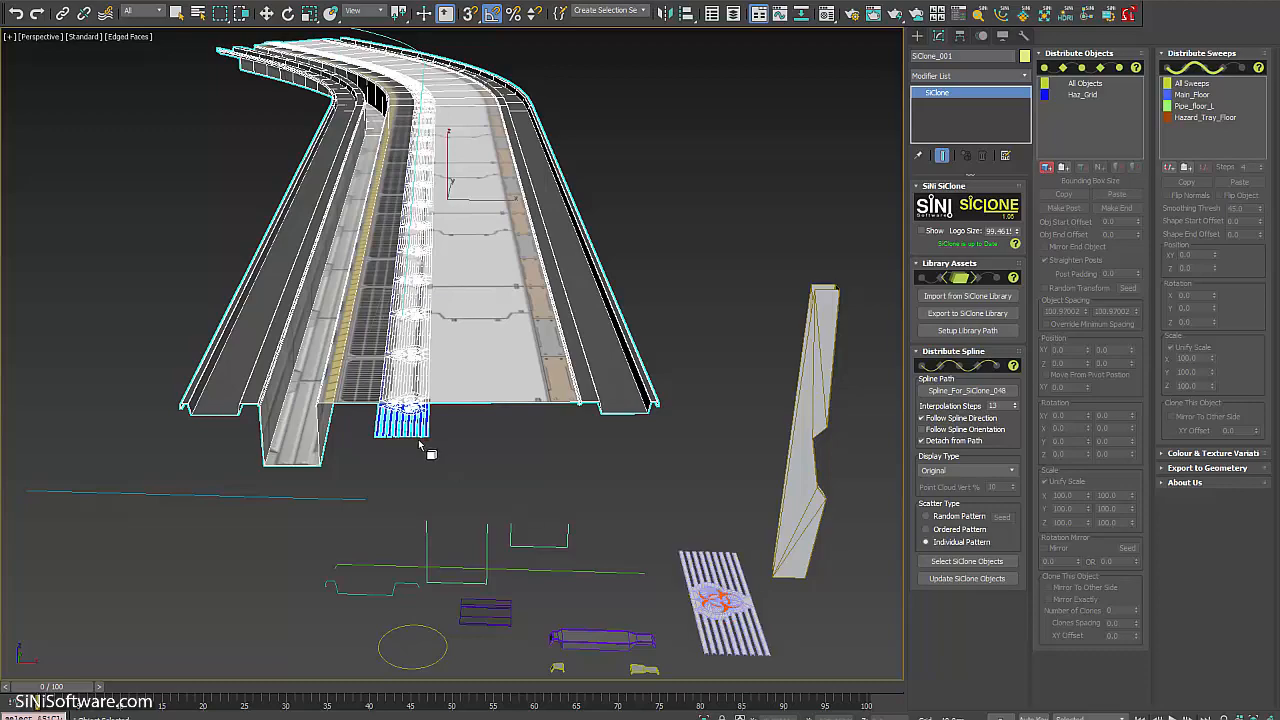
# Exit pick mode and view the Haz_Grid clones at the track end from Top view.
pyautogui.rightClick(474, 434)
pyautogui.keyDown('alt'); pyautogui.moveTo(474, 434); pyautogui.dragTo(418, 404, button='middle'); pyautogui.keyUp('alt')
pyautogui.scroll(6, 434, 487)
pyautogui.scroll(-2, 509, 486)
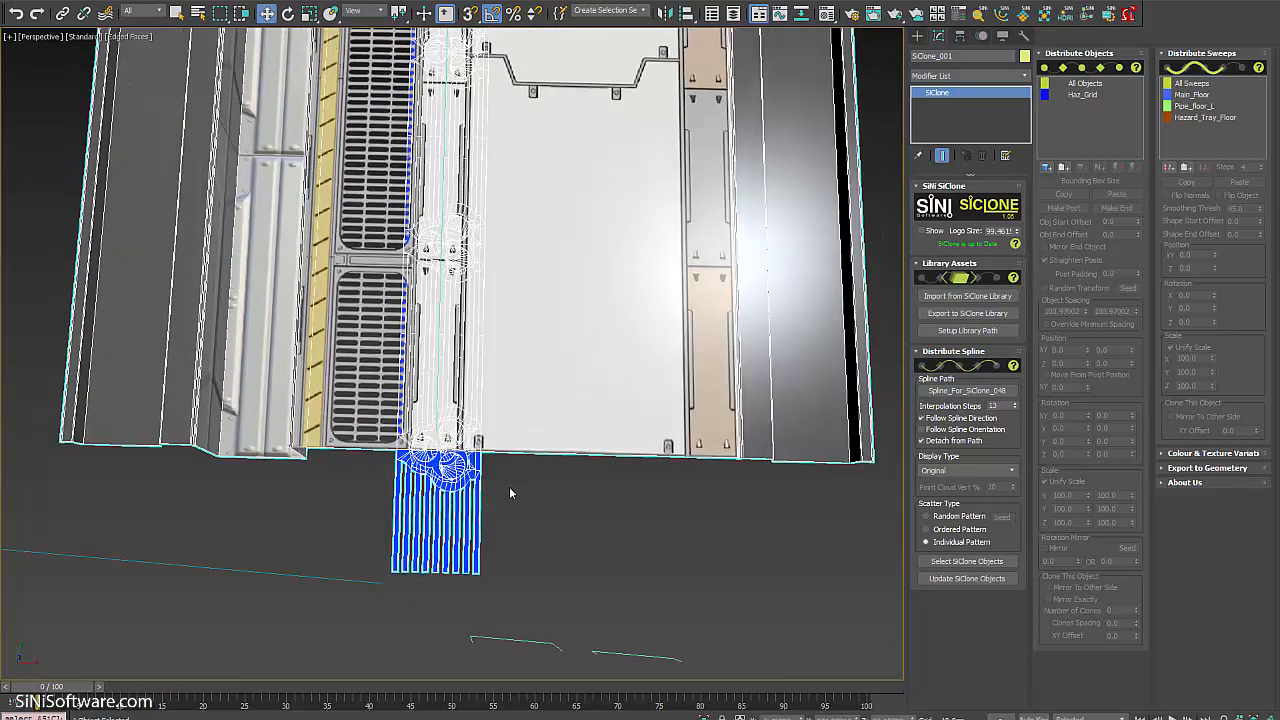
pyautogui.press('t')
pyautogui.scroll(-1, 529, 280)
pyautogui.scroll(-5, 543, 449)
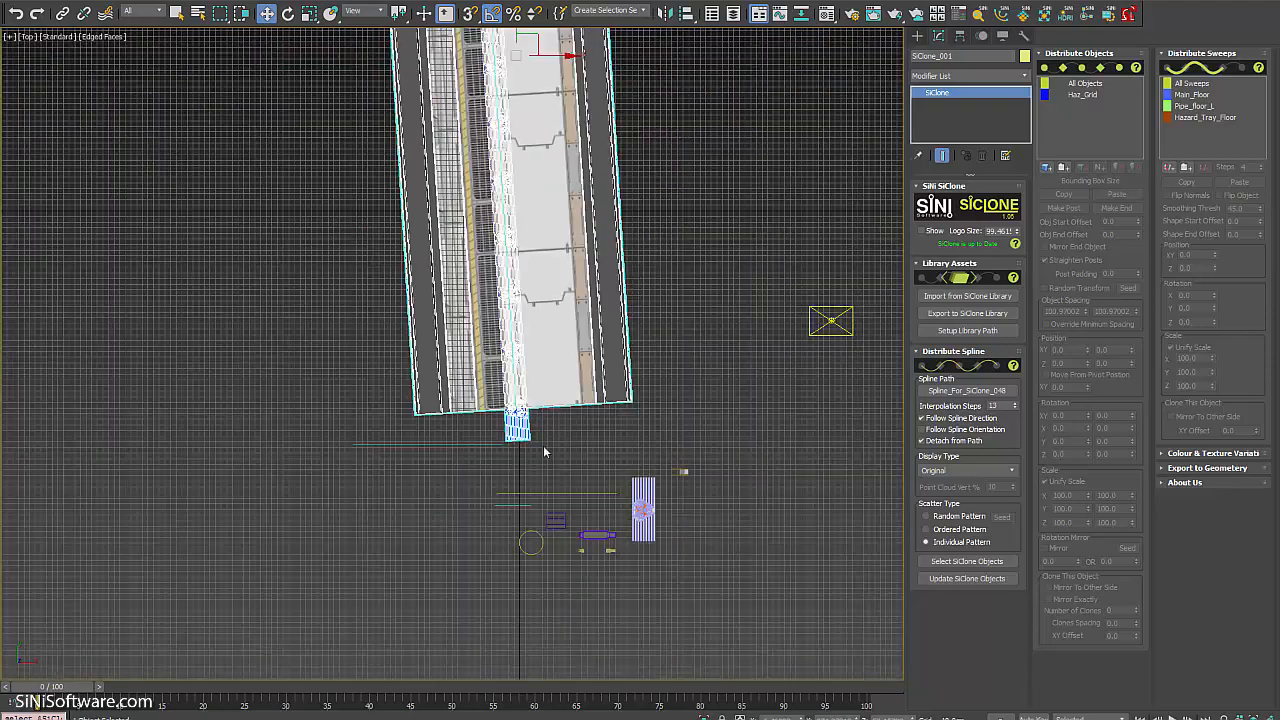
pyautogui.scroll(5, 529, 387)
pyautogui.scroll(2, 529, 387)
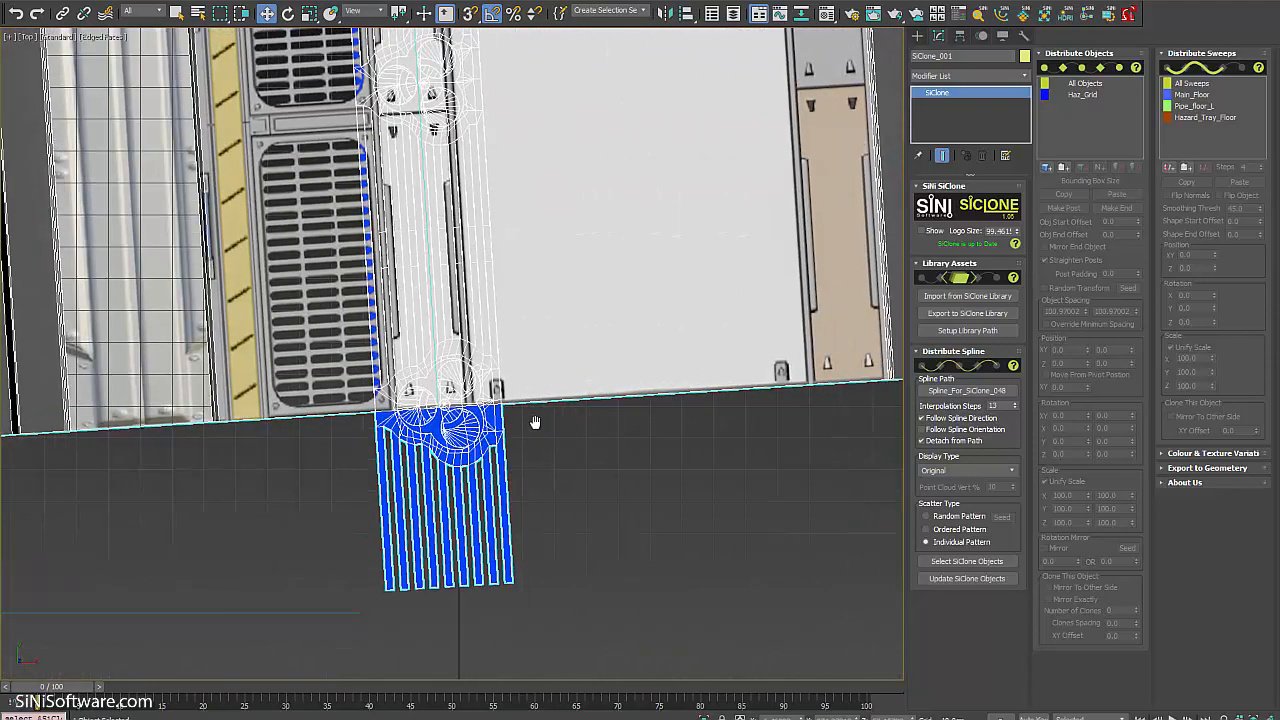
pyautogui.moveTo(520, 426); pyautogui.dragTo(534, 418, button='middle')
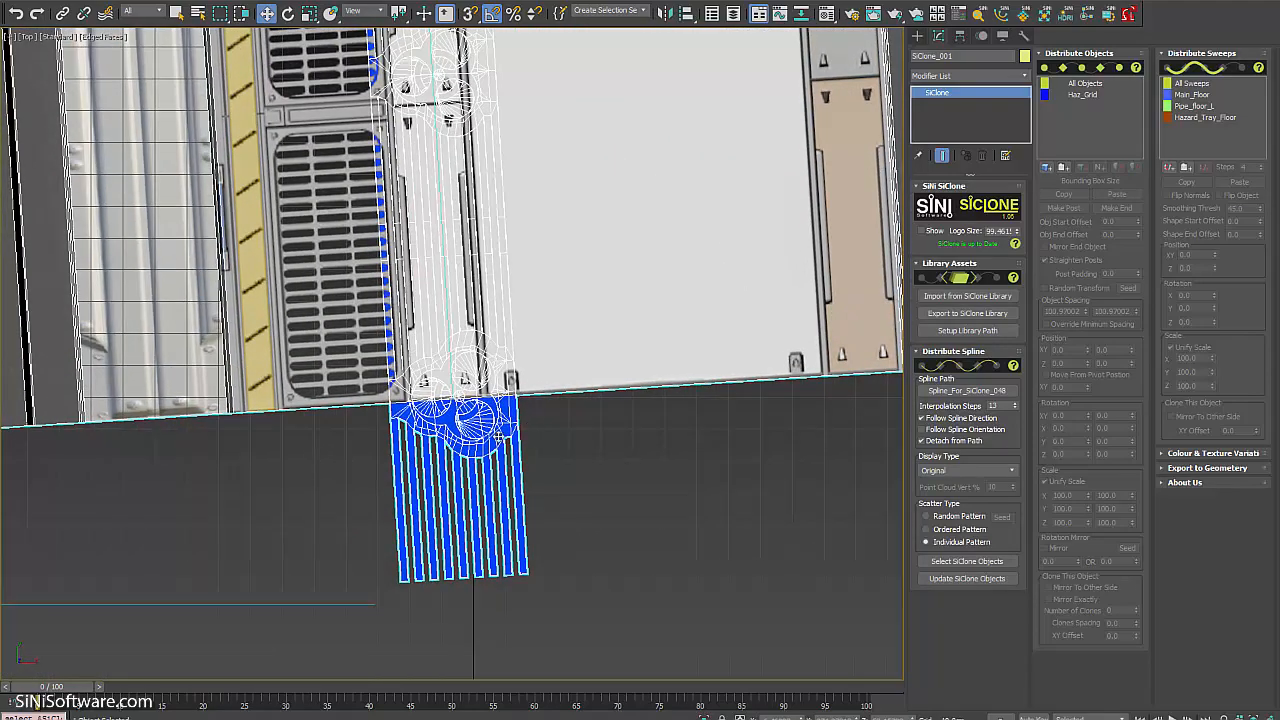
# Set Haz_Grid's Obj Start Offset to 56 along the walkway path.
pyautogui.click(1088, 96)
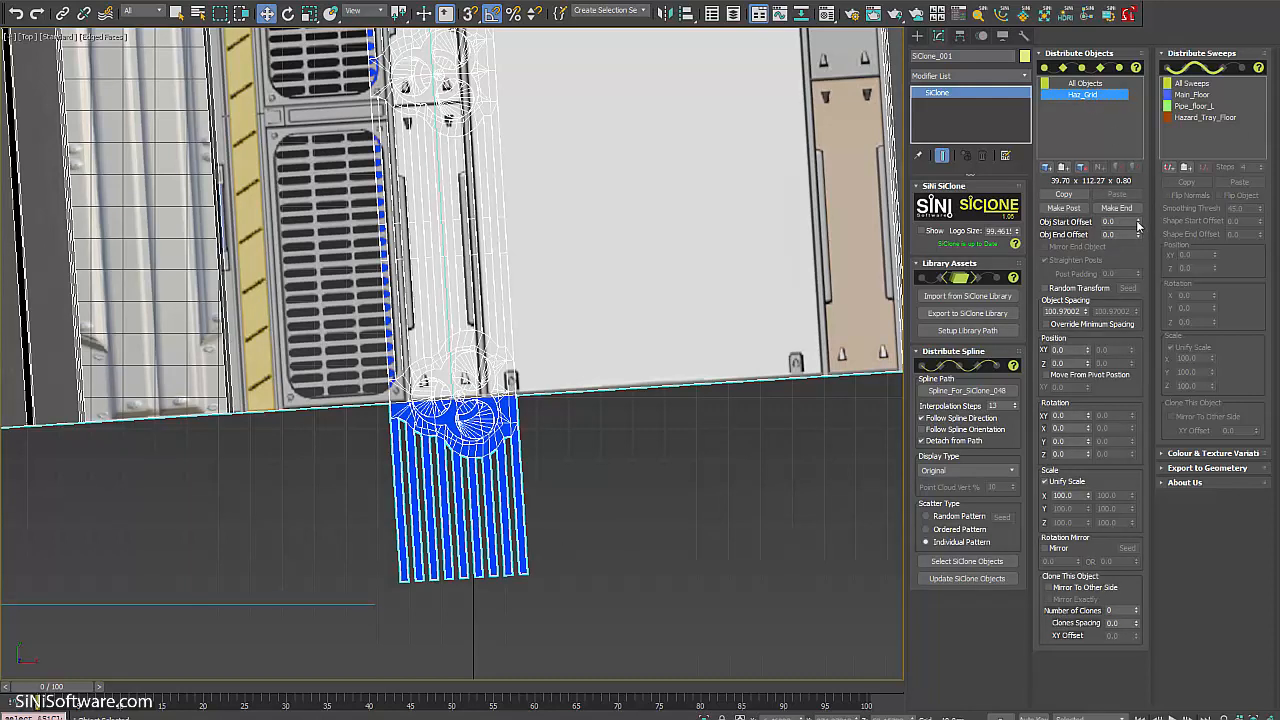
pyautogui.moveTo(1137, 222); pyautogui.dragTo(1134, 182)
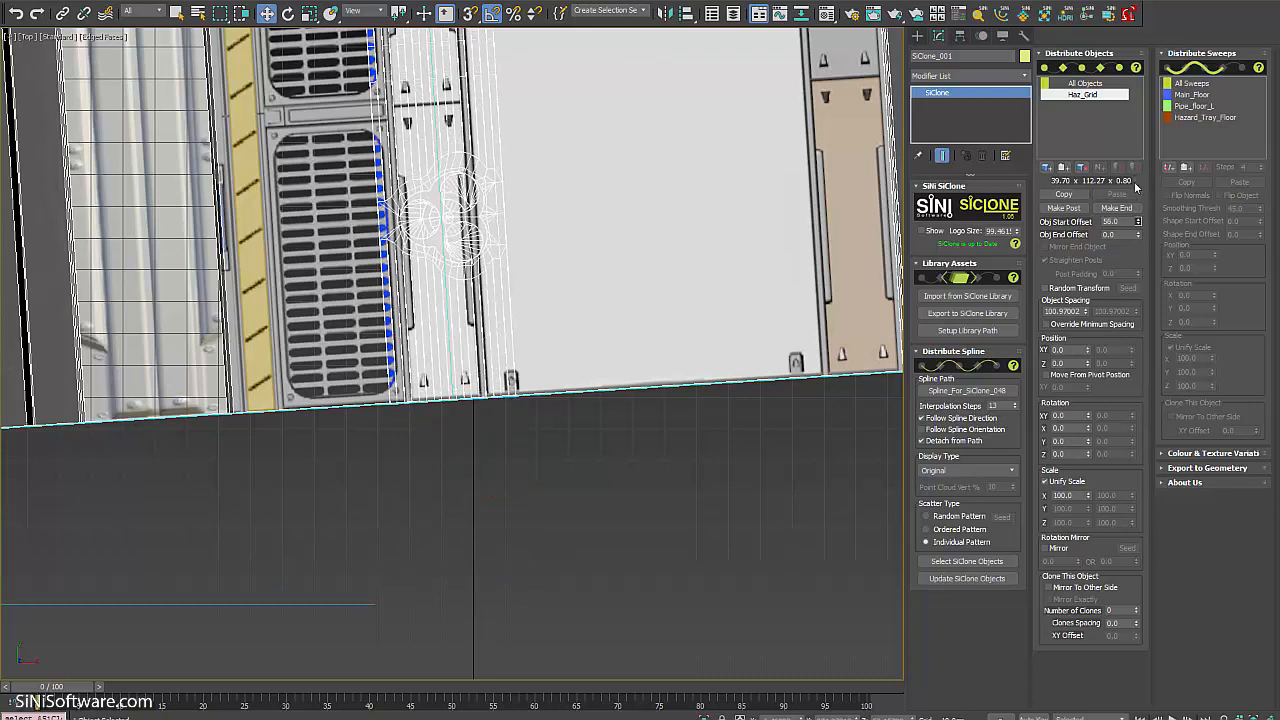
pyautogui.scroll(-3, 470, 400)
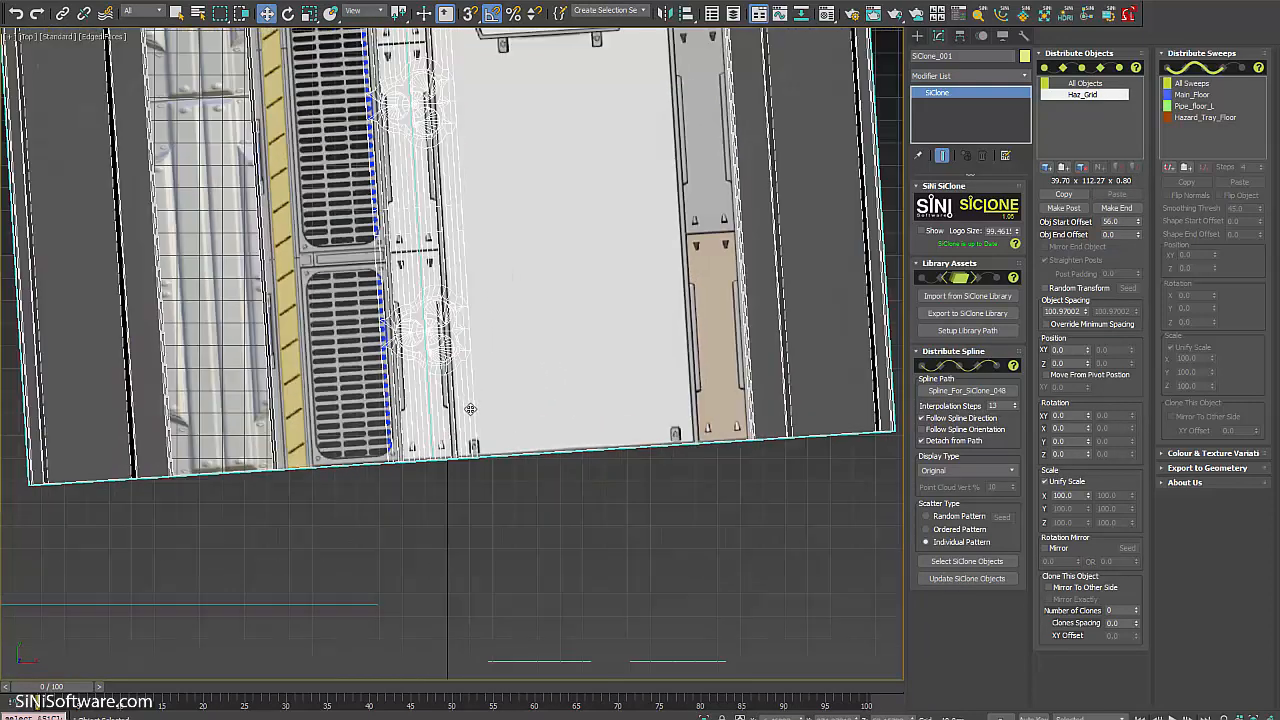
pyautogui.moveTo(471, 410); pyautogui.dragTo(474, 428, button='middle')
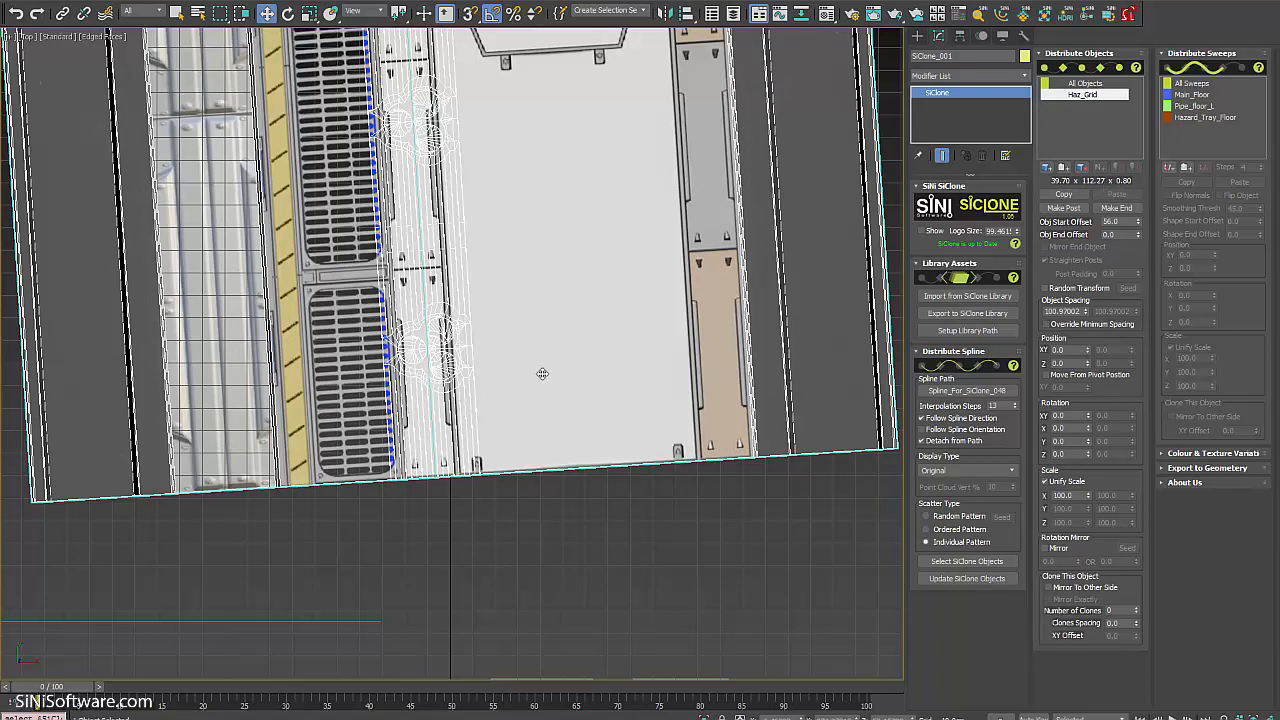
pyautogui.scroll(5, 550, 400)
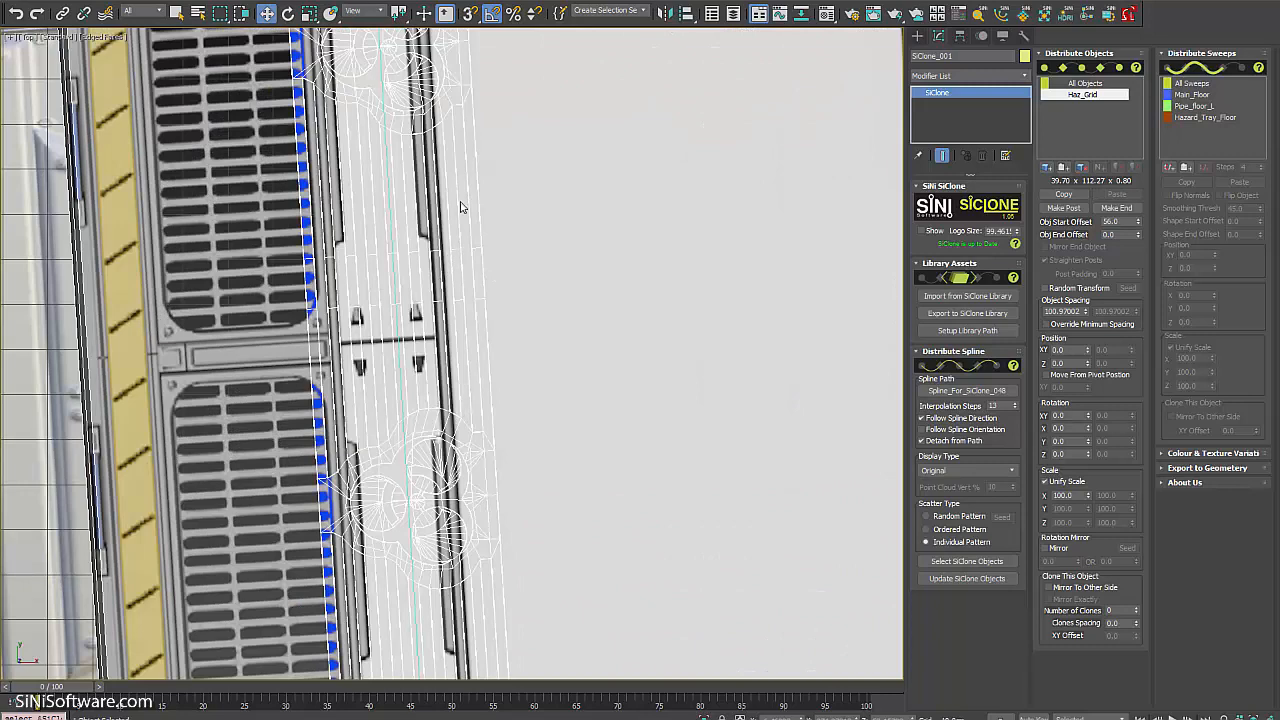
pyautogui.moveTo(449, 286); pyautogui.dragTo(600, 320, button='middle')
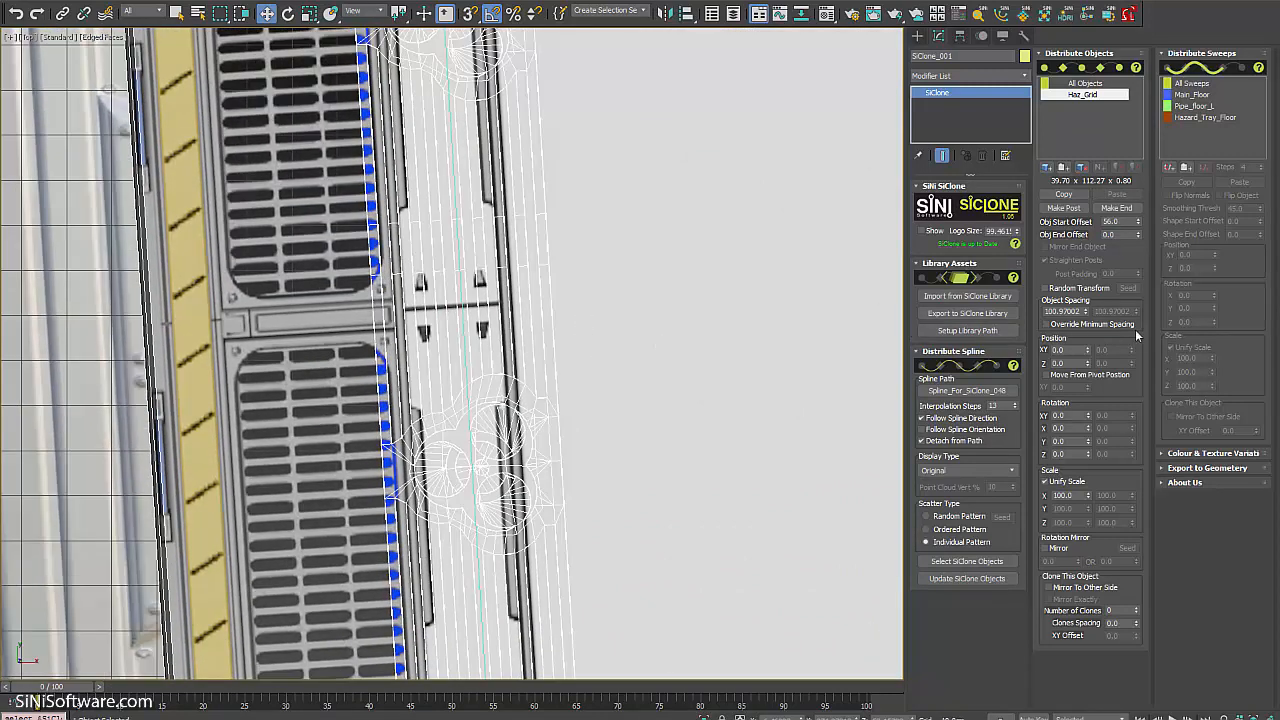
# Widen Haz_Grid's object spacing to 111.97 and check the clones around the curve.
pyautogui.moveTo(1087, 314); pyautogui.dragTo(1086, 303)
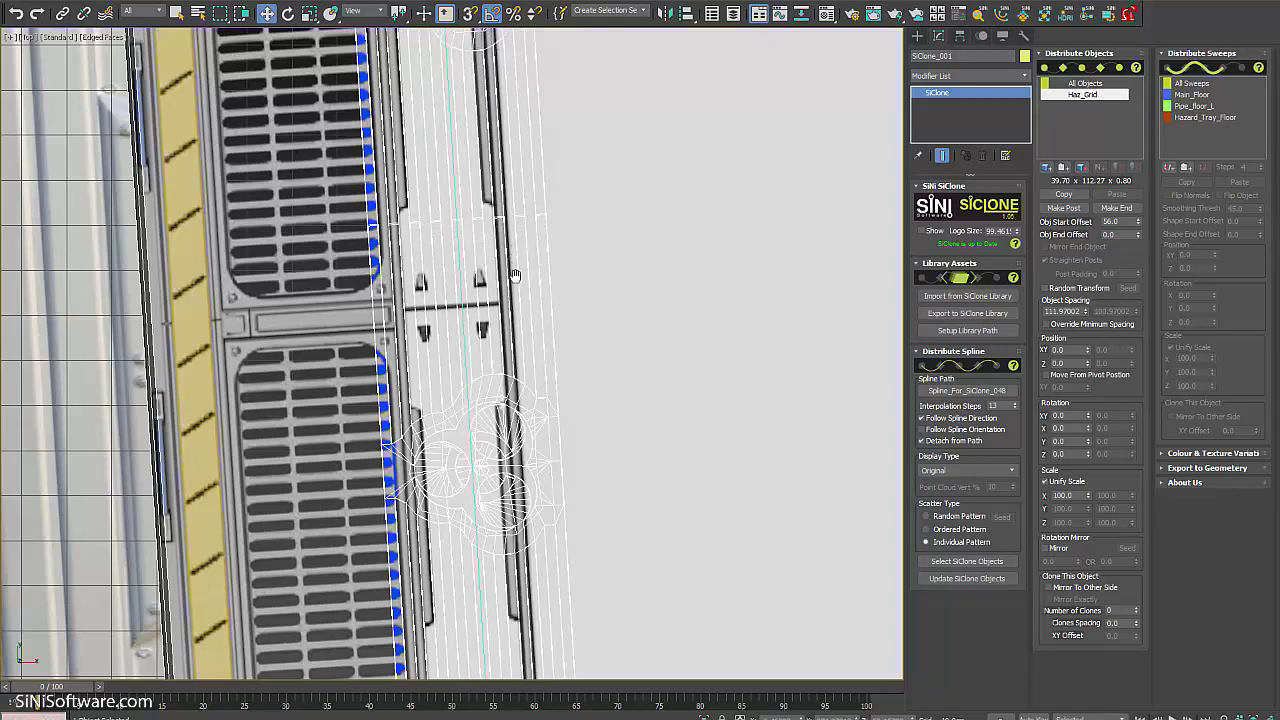
pyautogui.scroll(-5, 515, 298)
pyautogui.moveTo(519, 305); pyautogui.dragTo(512, 572, button='middle')
pyautogui.scroll(-5, 505, 565)
pyautogui.moveTo(510, 332); pyautogui.dragTo(540, 638, button='middle')
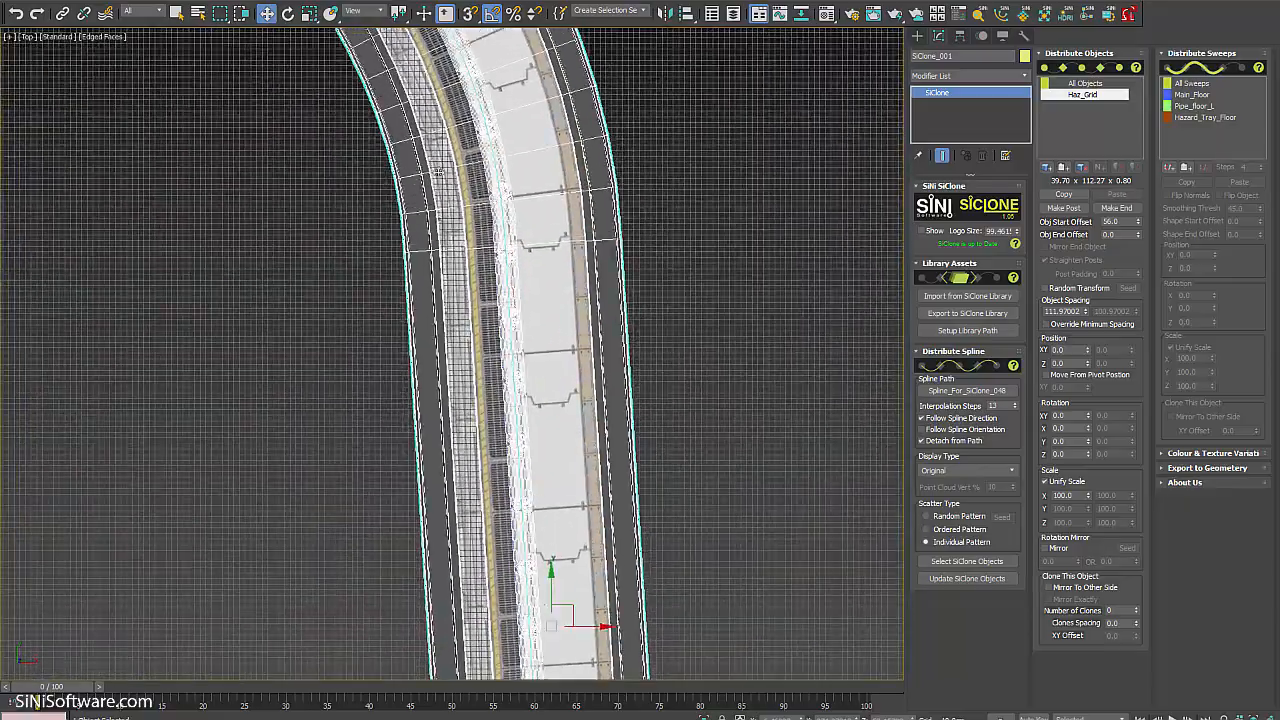
pyautogui.moveTo(490, 212); pyautogui.dragTo(622, 585, button='middle')
pyautogui.moveTo(406, 92); pyautogui.dragTo(480, 231, button='middle')
pyautogui.scroll(6, 476, 222)
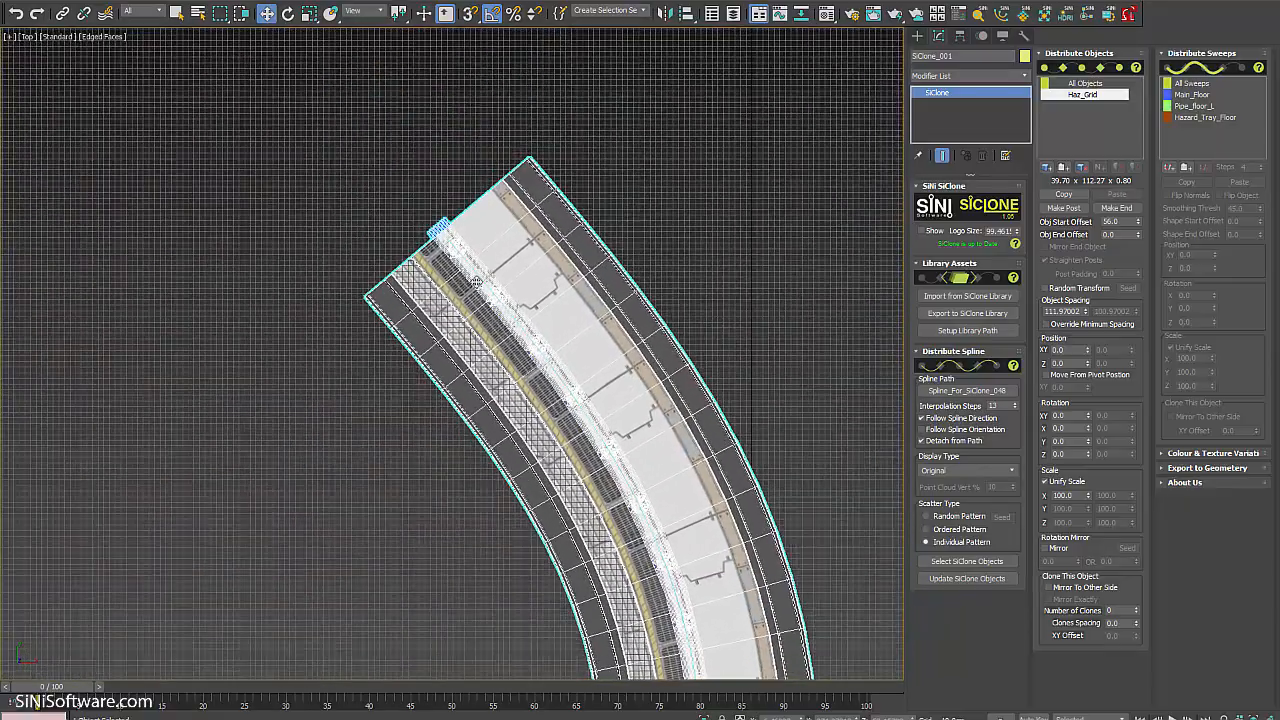
pyautogui.scroll(2, 467, 198)
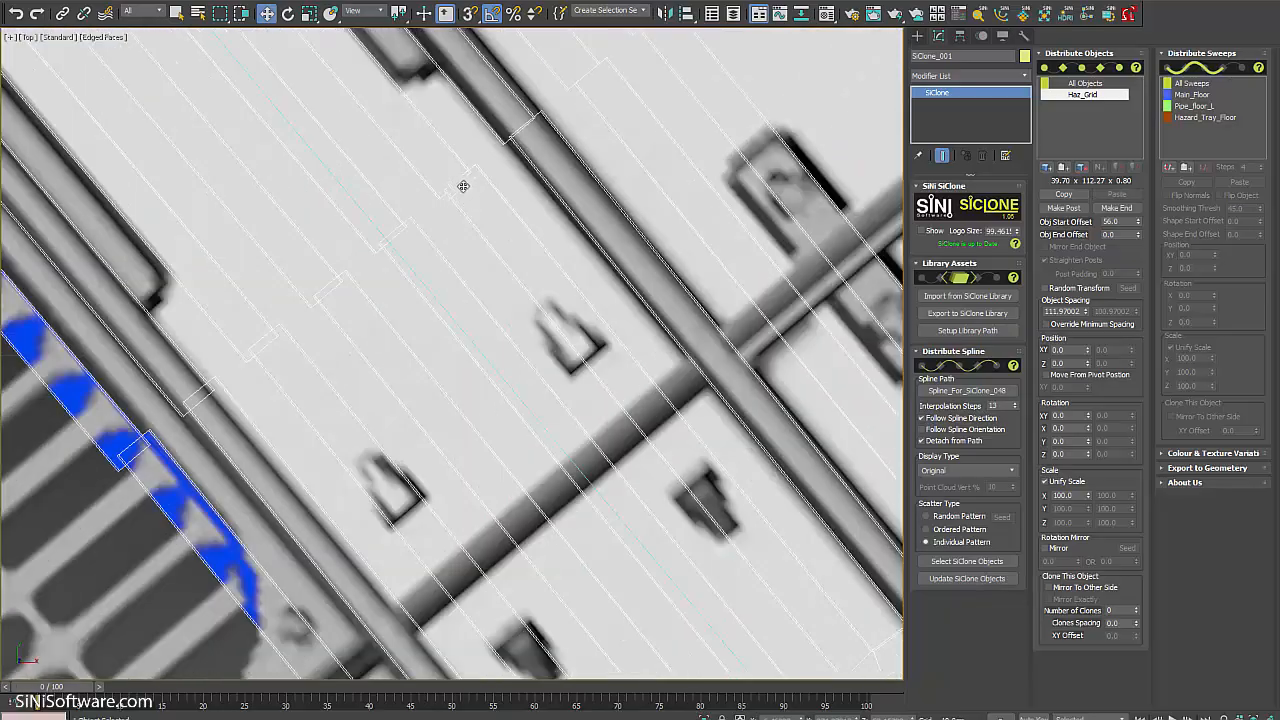
pyautogui.scroll(-8, 512, 236)
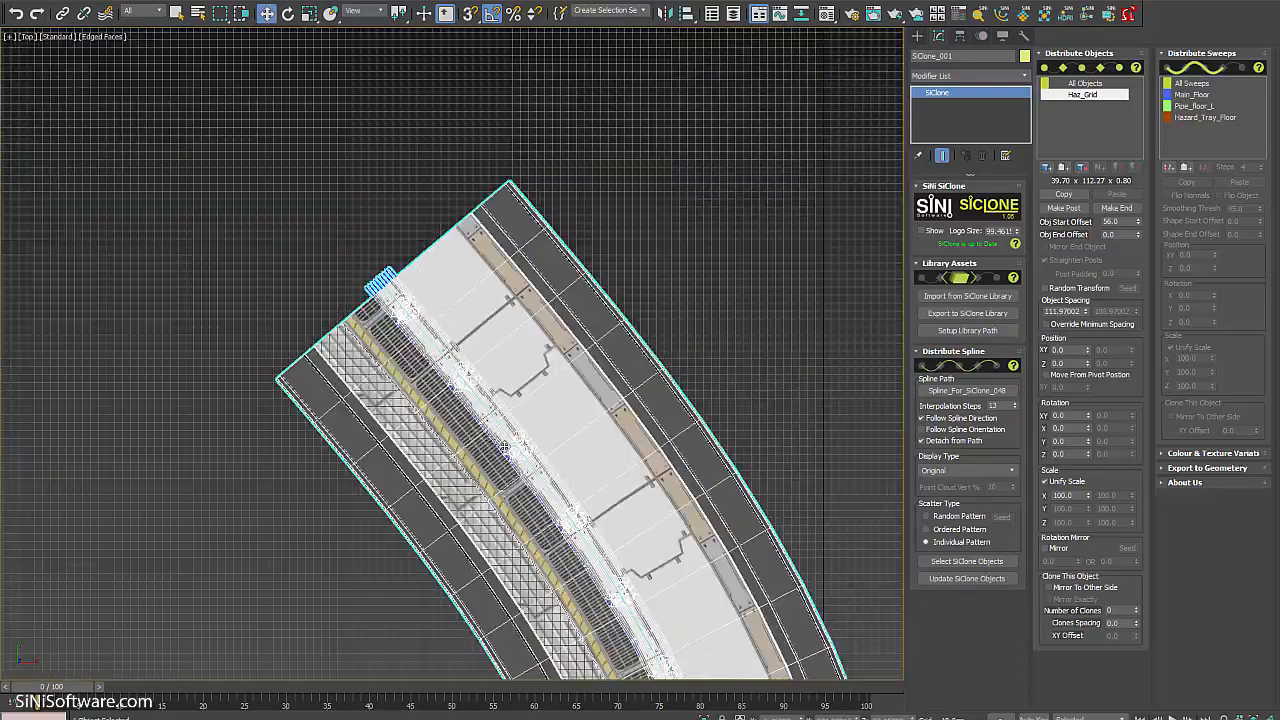
pyautogui.moveTo(566, 478); pyautogui.dragTo(500, 177, button='middle')
pyautogui.moveTo(695, 560); pyautogui.dragTo(643, 129, button='middle')
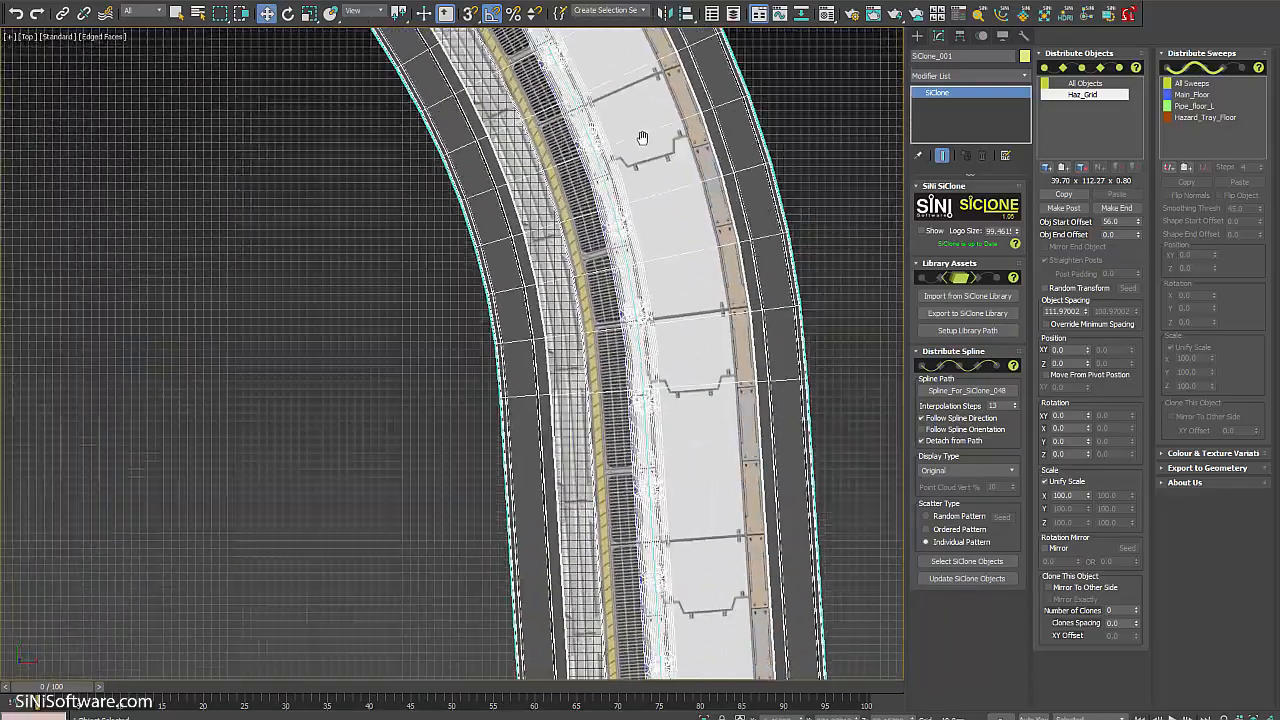
pyautogui.moveTo(643, 400); pyautogui.dragTo(651, 259, button='middle')
pyautogui.moveTo(650, 601); pyautogui.dragTo(640, 223, button='middle')
pyautogui.scroll(8, 672, 385)
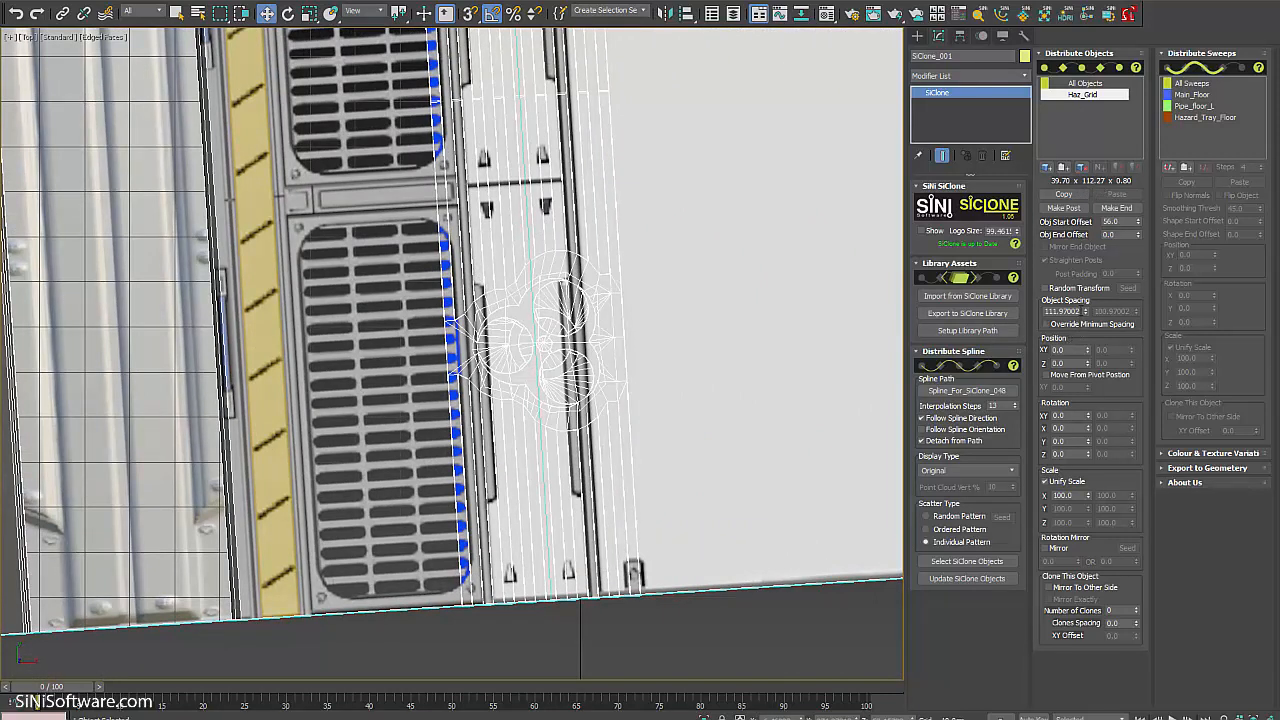
# Enter 112.27 as Haz_Grid's object spacing and switch to Perspective view.
pyautogui.write('112.27')
pyautogui.moveTo(615, 103); pyautogui.dragTo(606, 277, button='middle')
pyautogui.press('p')
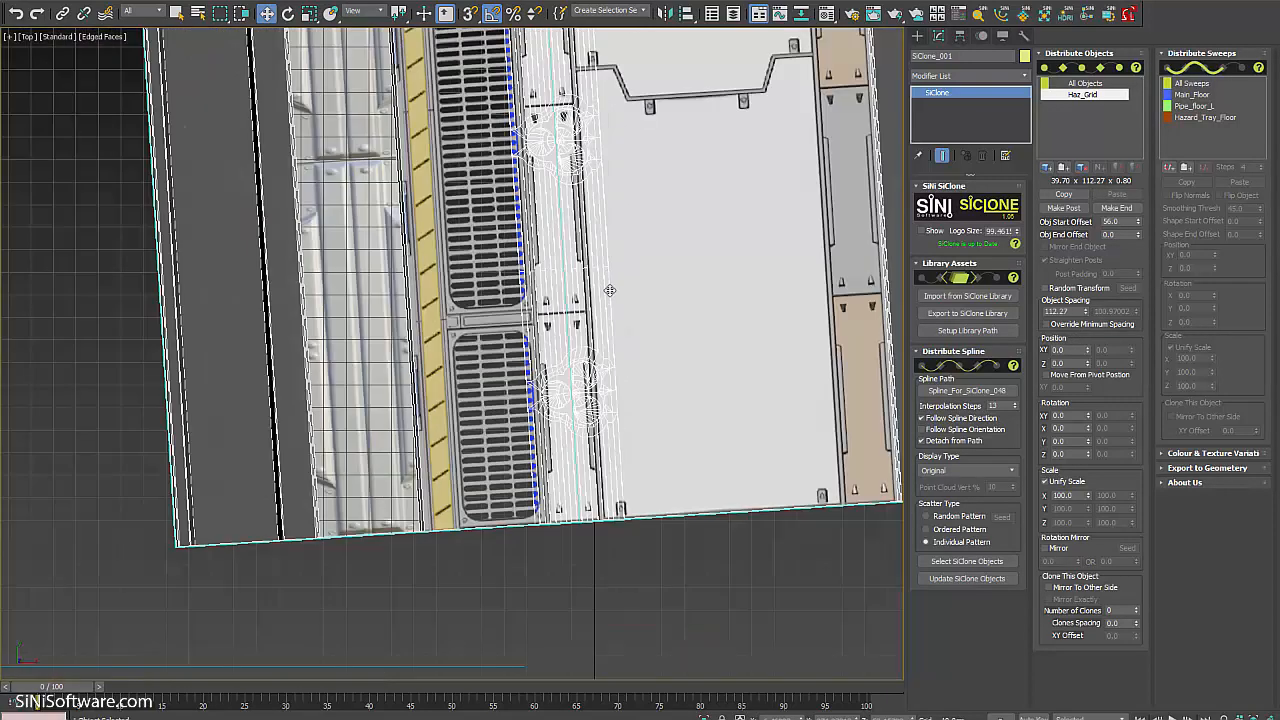
pyautogui.scroll(6, 591, 420)
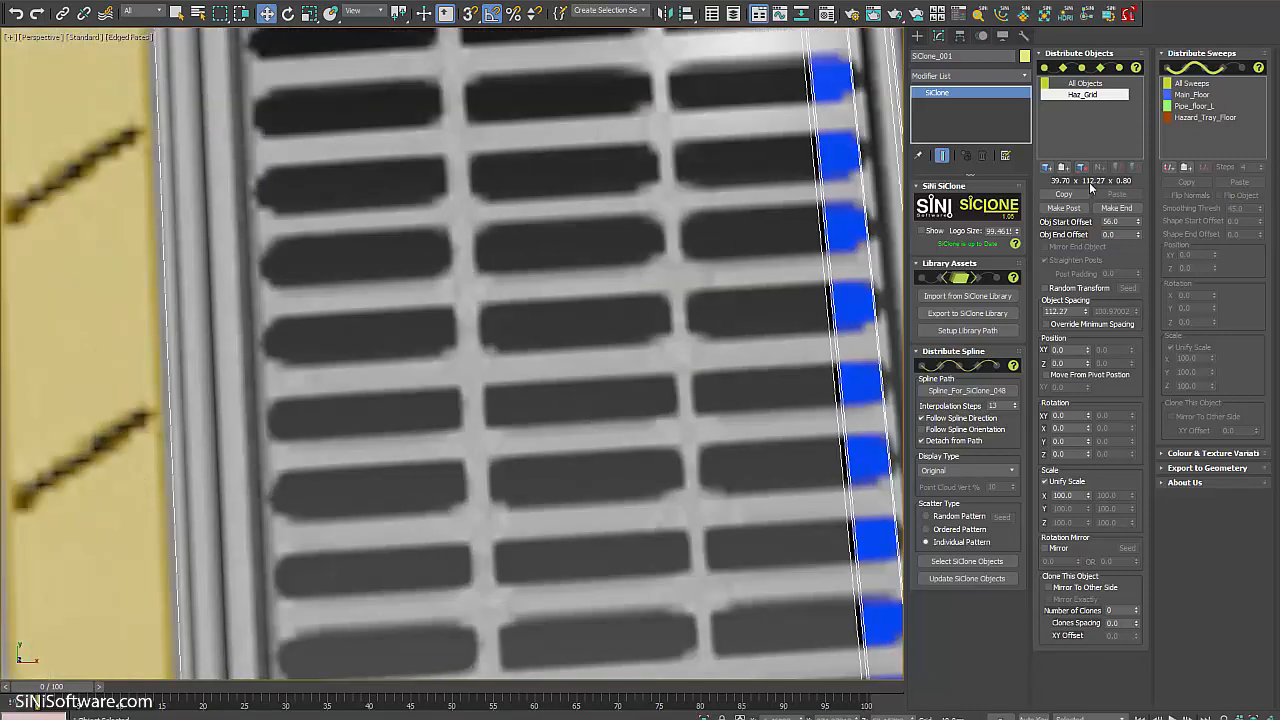
pyautogui.scroll(-10, 773, 345)
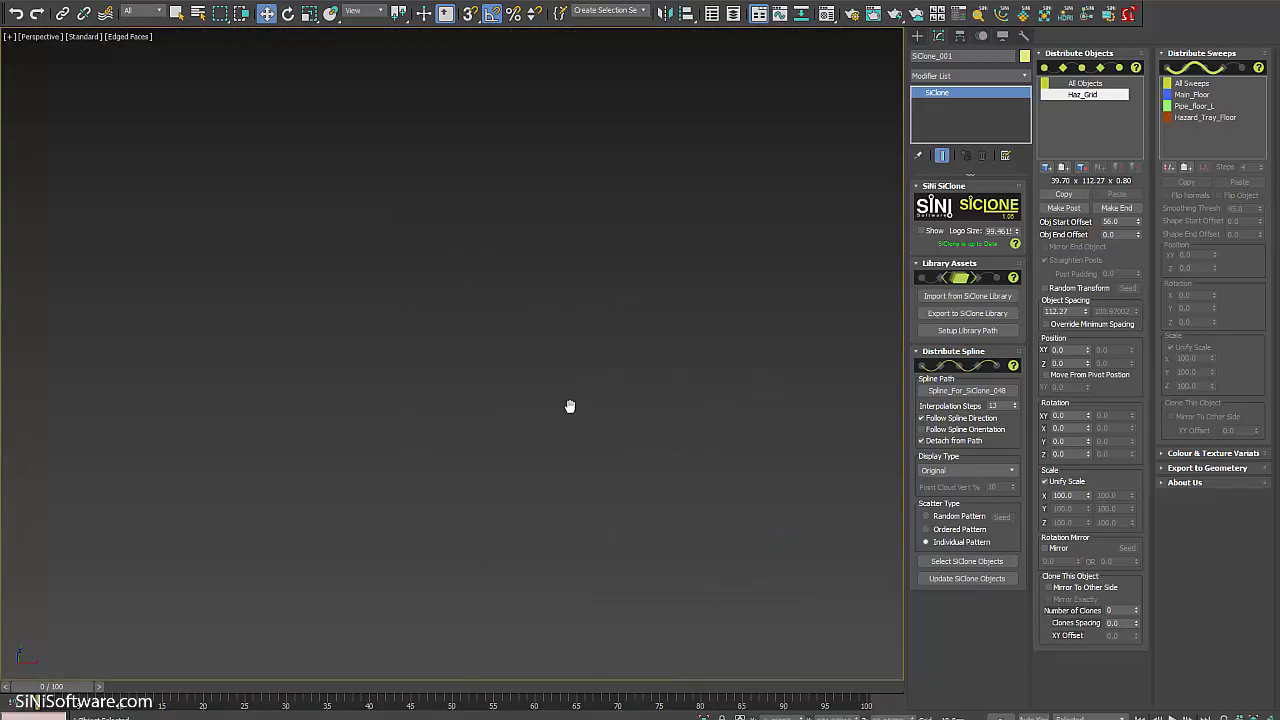
pyautogui.moveTo(452, 432)
pyautogui.mouseDown(button='middle')
pyautogui.moveTo(489, 449)
pyautogui.moveTo(500, 409)
pyautogui.moveTo(455, 441)
pyautogui.mouseUp(button='middle')
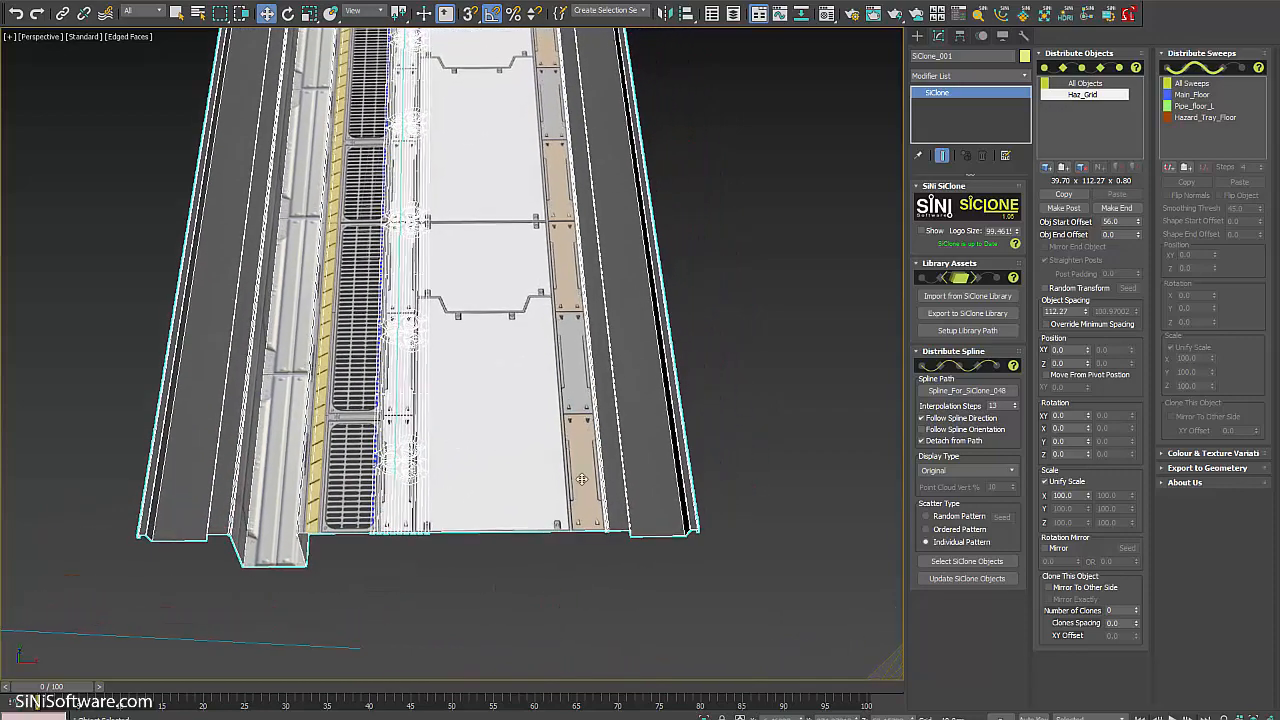
pyautogui.moveTo(451, 374); pyautogui.dragTo(525, 376, button='middle')
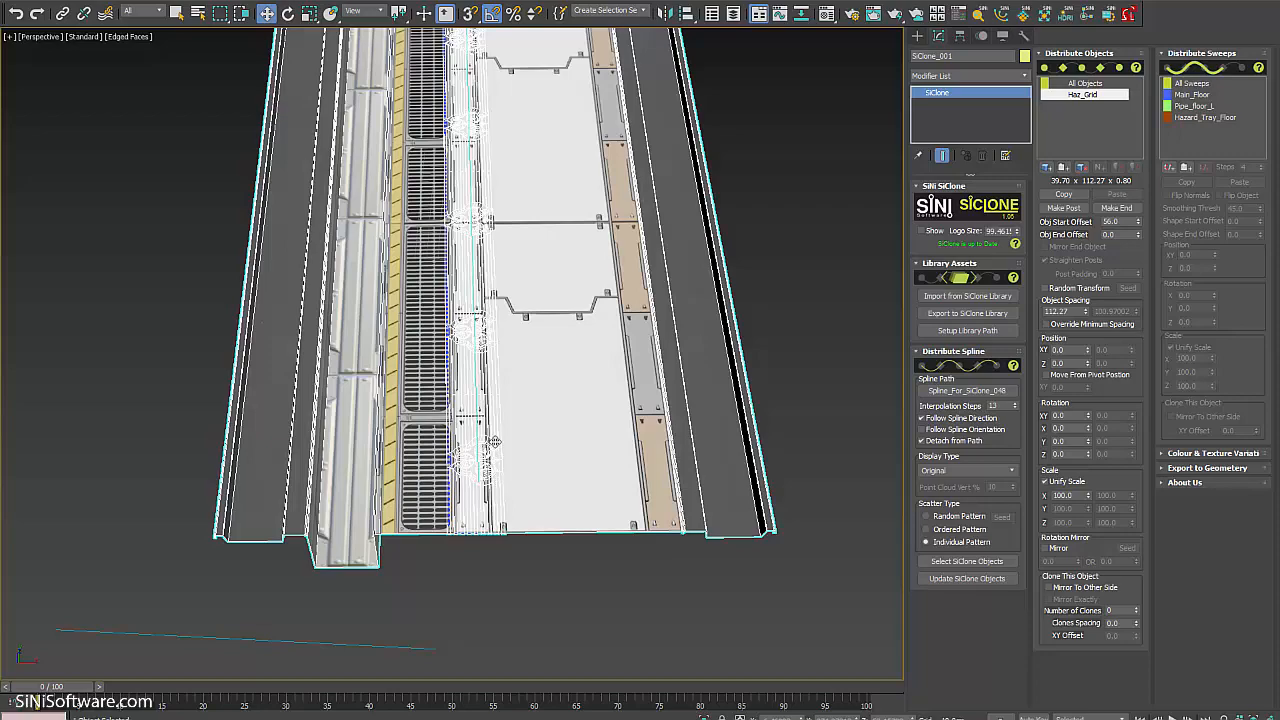
# Offset the Haz_Grid clones sideways to Position XY 240 beside the walkway.
pyautogui.keyDown('alt'); pyautogui.moveTo(494, 441); pyautogui.dragTo(508, 495, button='middle'); pyautogui.keyUp('alt')
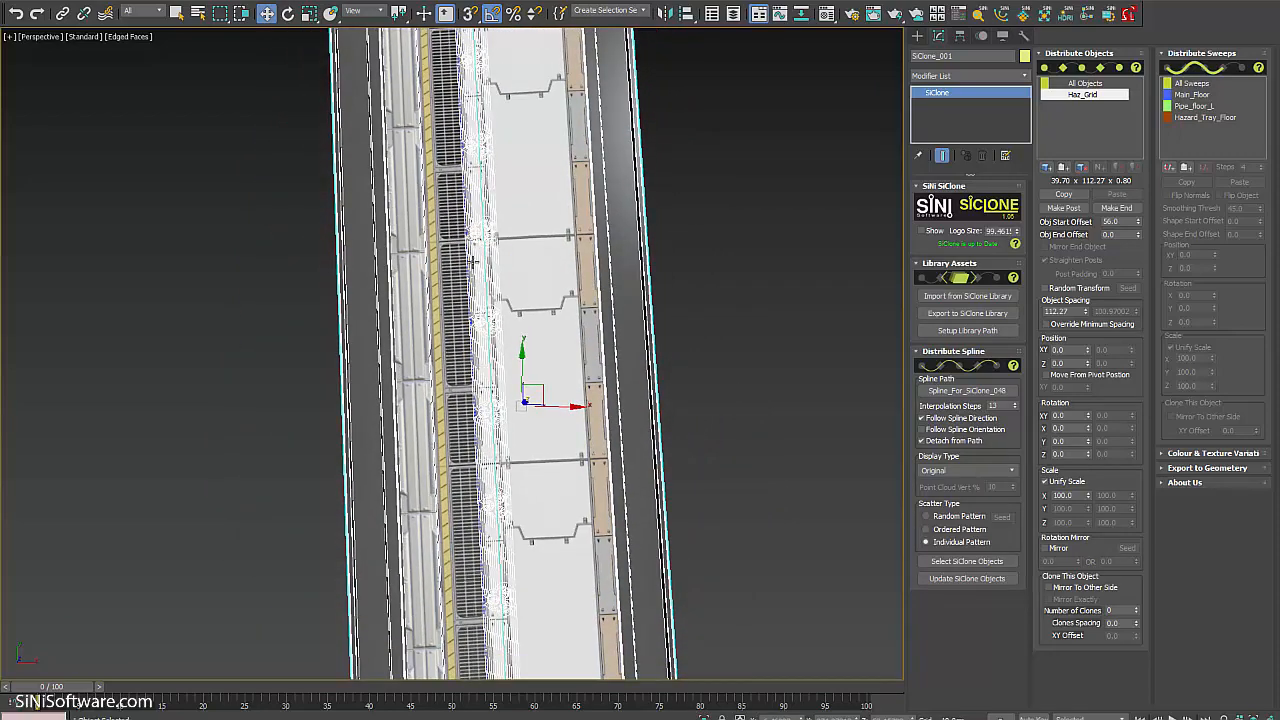
pyautogui.scroll(-5, 508, 495)
pyautogui.scroll(6, 525, 300)
pyautogui.scroll(2, 612, 334)
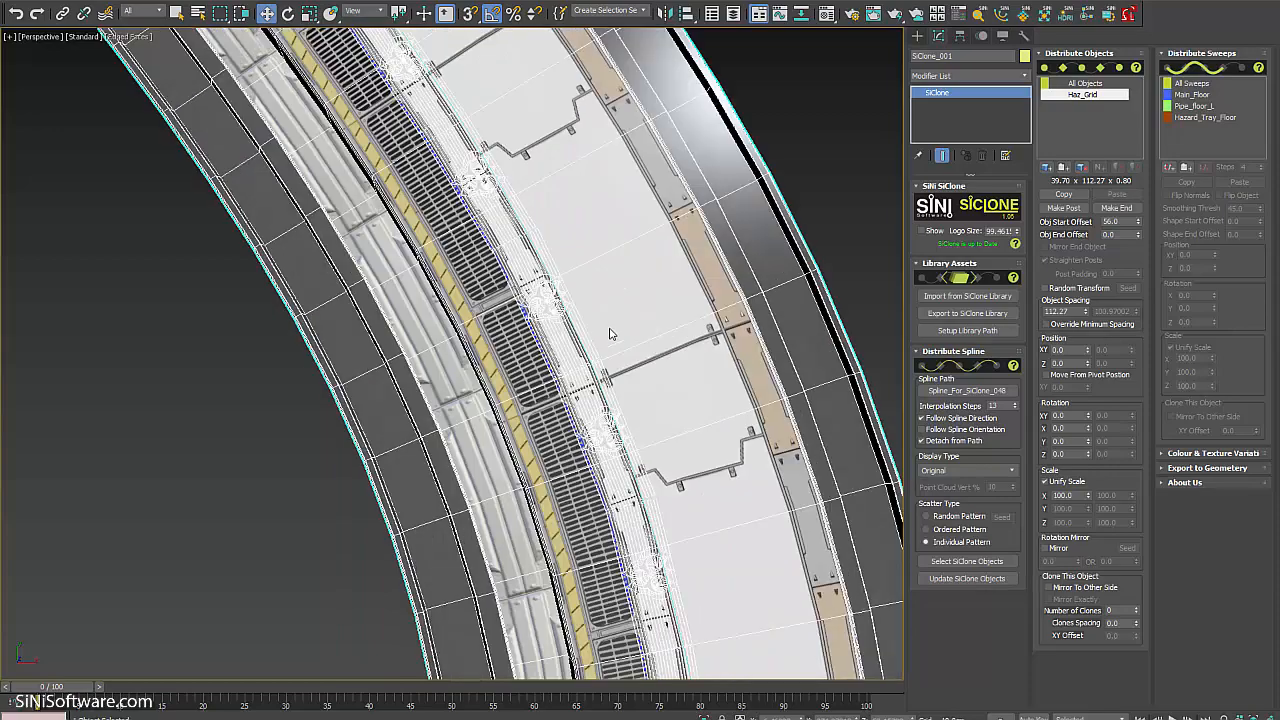
pyautogui.scroll(-4, 678, 461)
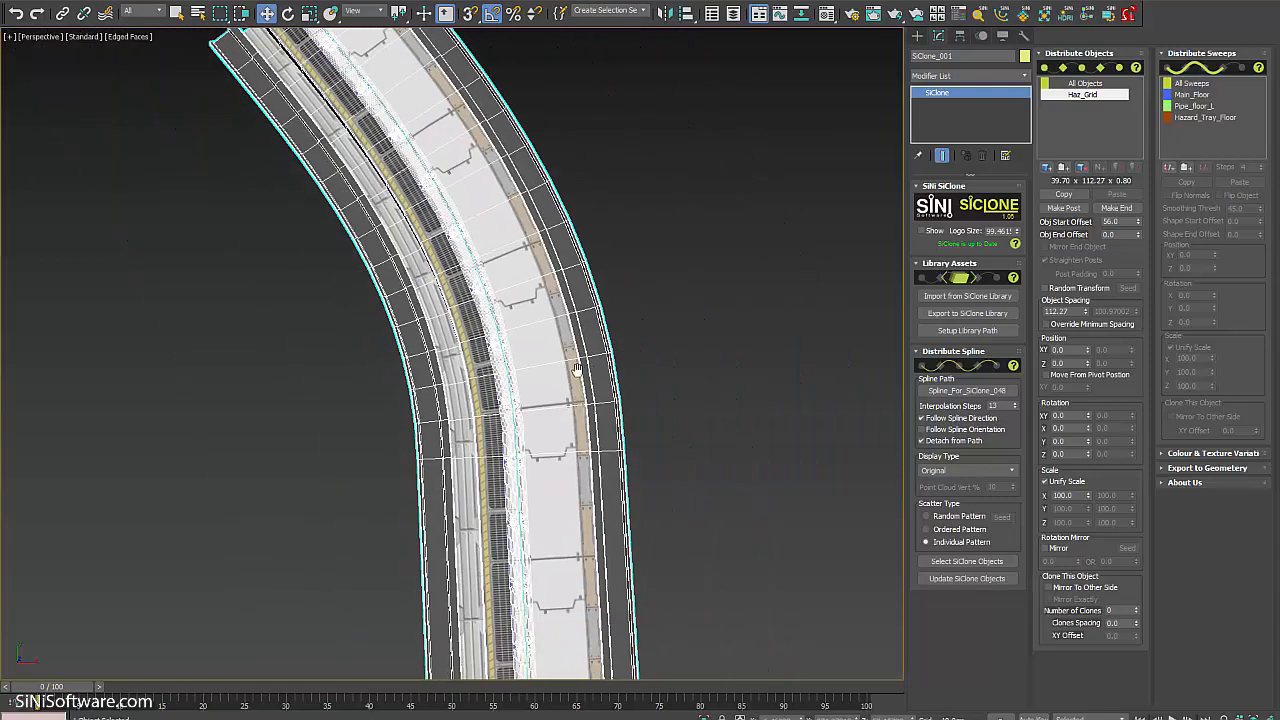
pyautogui.moveTo(528, 281); pyautogui.dragTo(541, 203, button='middle')
pyautogui.scroll(-3, 566, 287)
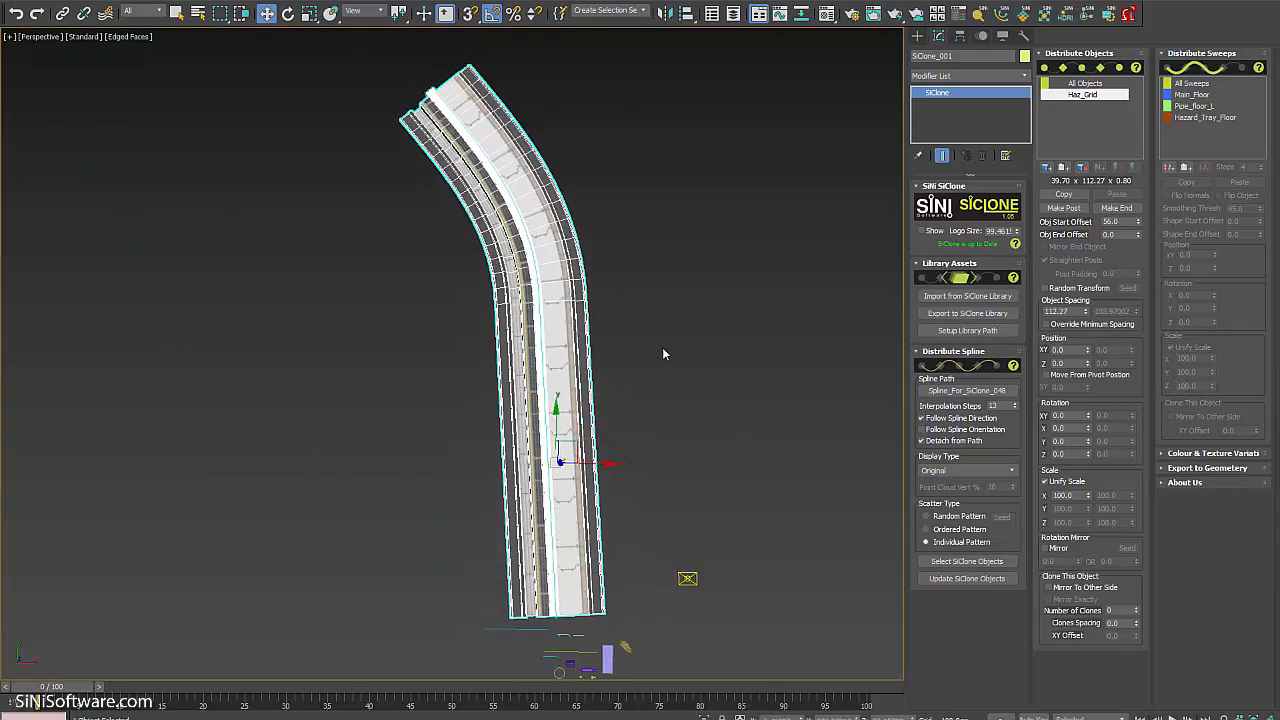
pyautogui.scroll(4, 664, 356)
pyautogui.moveTo(664, 363); pyautogui.dragTo(668, 322, button='middle')
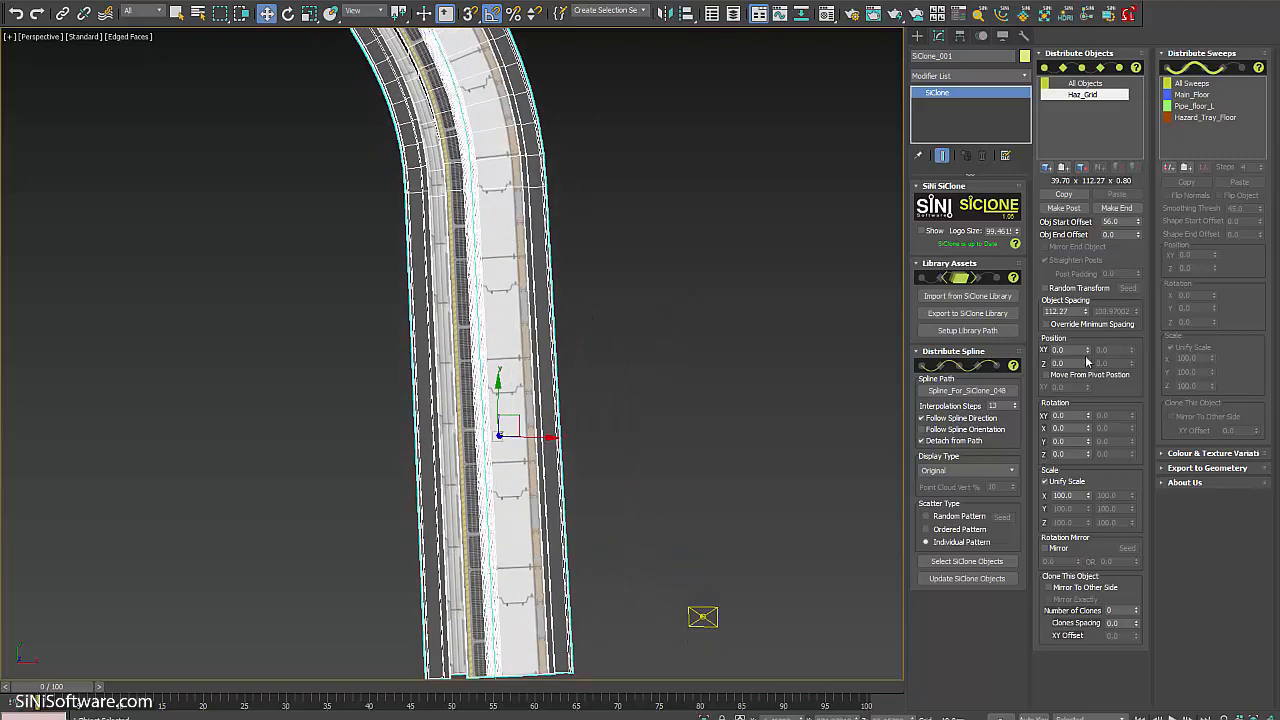
pyautogui.moveTo(1088, 350); pyautogui.dragTo(1079, 184)
pyautogui.scroll(-3, 434, 261)
pyautogui.moveTo(434, 261); pyautogui.dragTo(472, 252, button='middle')
pyautogui.scroll(5, 471, 252)
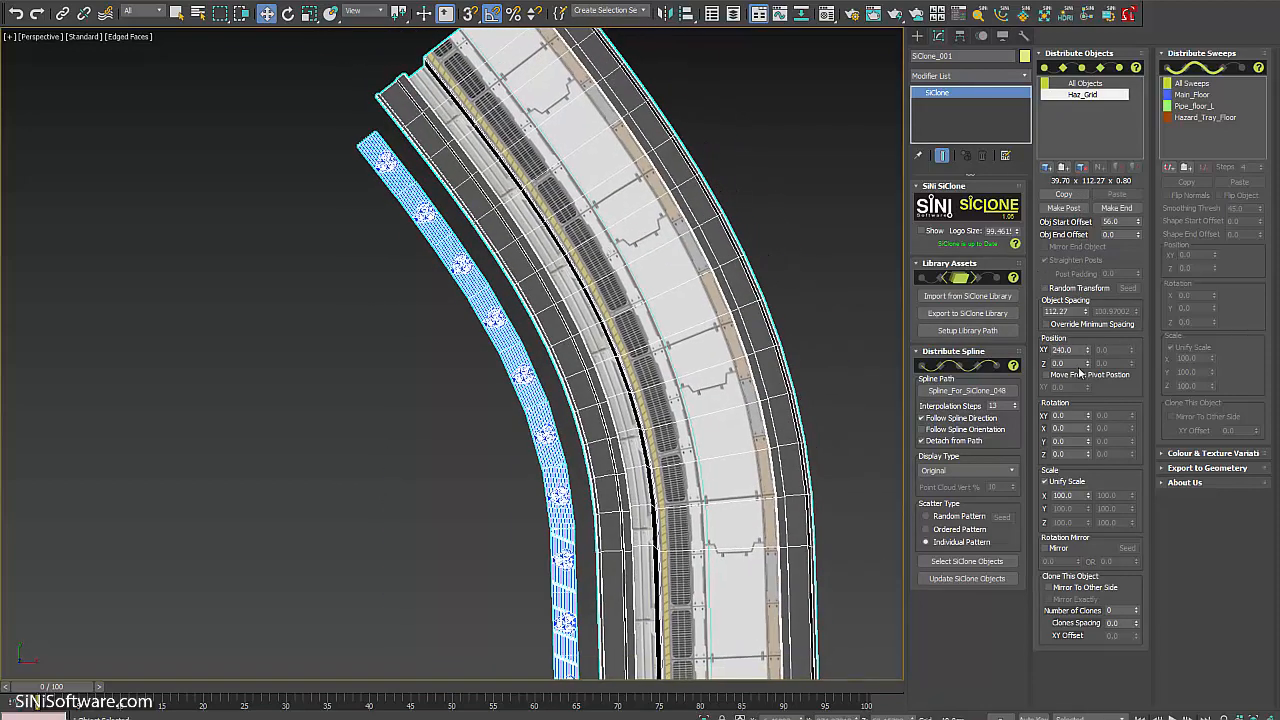
pyautogui.moveTo(1088, 357); pyautogui.dragTo(1126, 684)
pyautogui.scroll(-5, 693, 513)
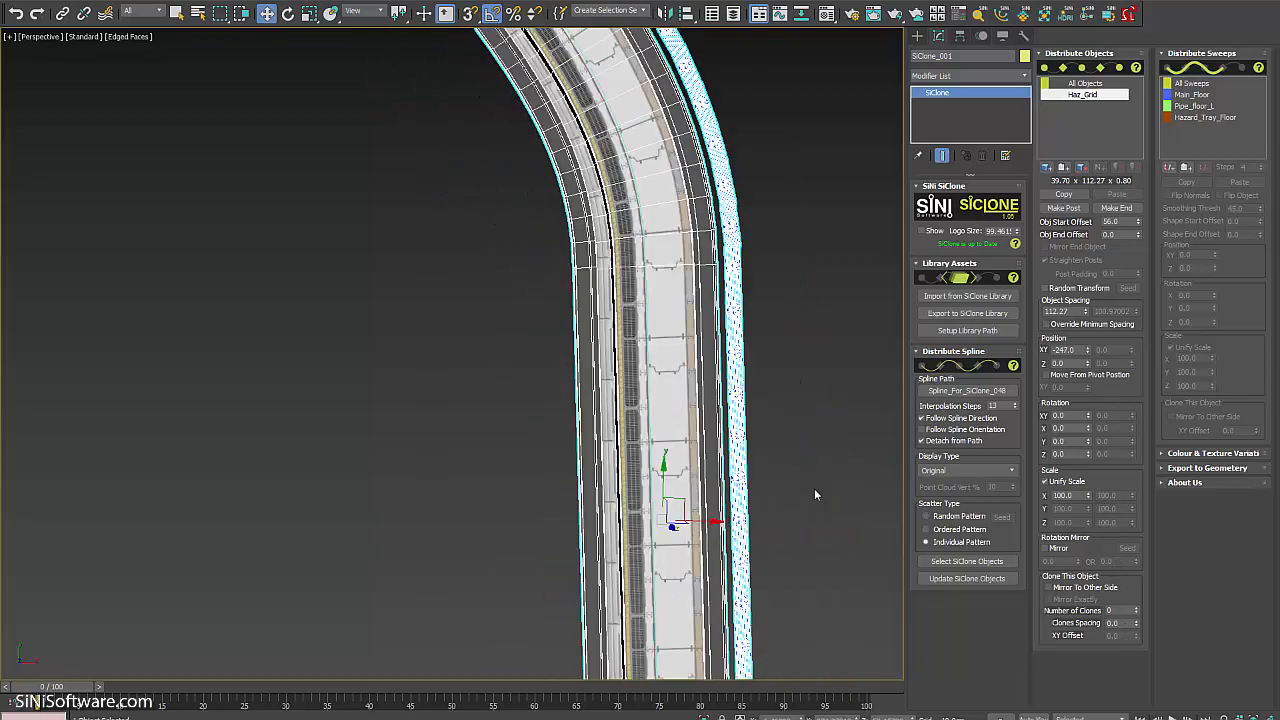
pyautogui.keyDown('alt'); pyautogui.moveTo(814, 488); pyautogui.dragTo(816, 410, button='middle'); pyautogui.keyUp('alt')
pyautogui.scroll(8, 778, 432)
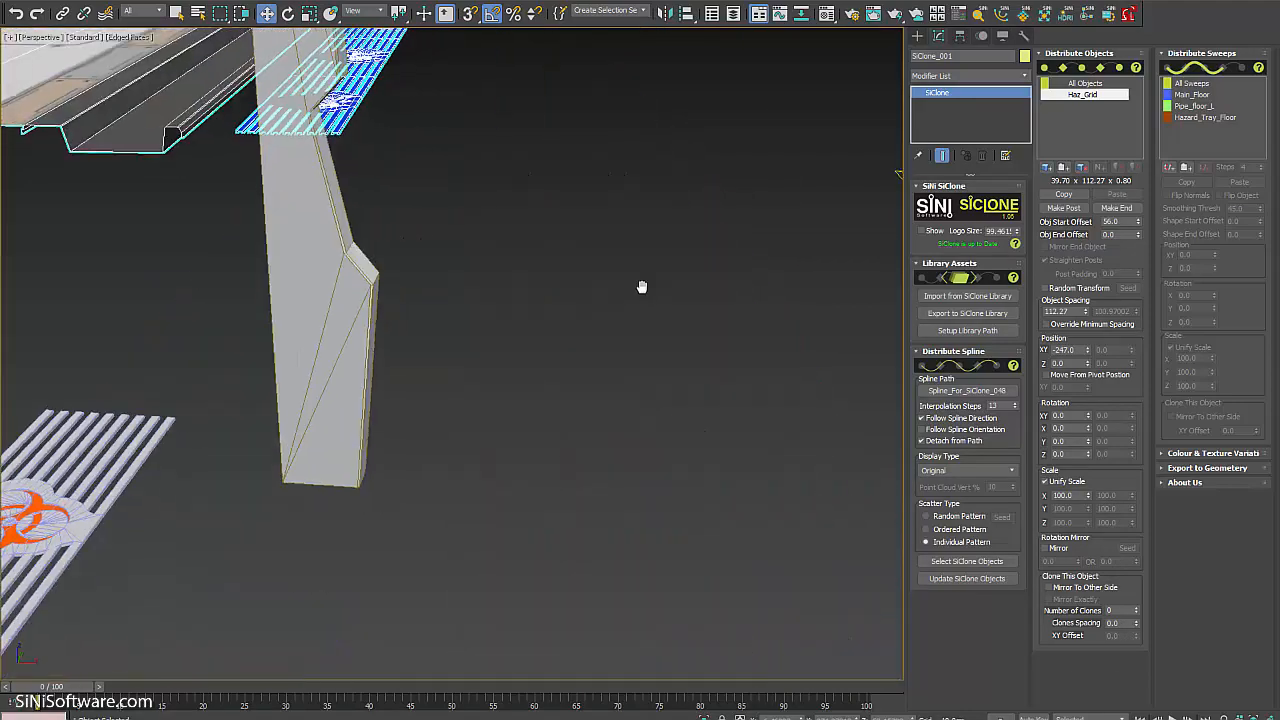
pyautogui.scroll(-3, 643, 286)
pyautogui.moveTo(604, 328); pyautogui.dragTo(652, 357, button='middle')
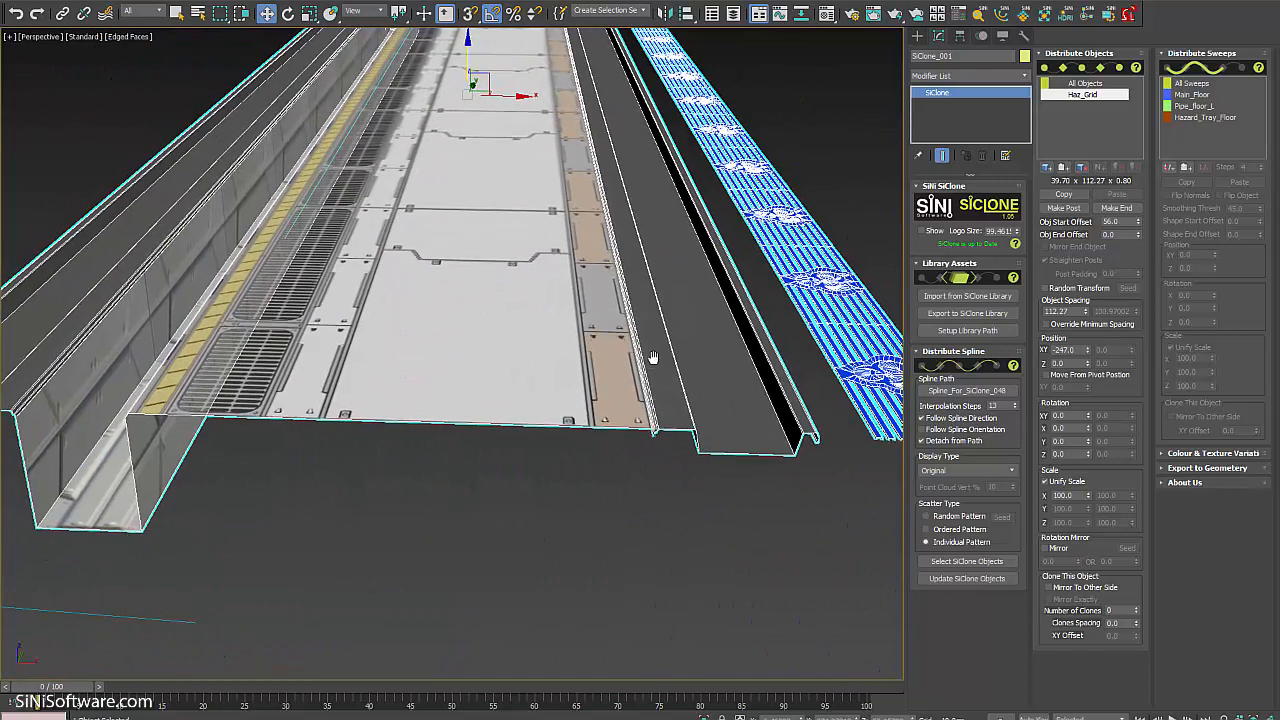
pyautogui.scroll(-10, 665, 370)
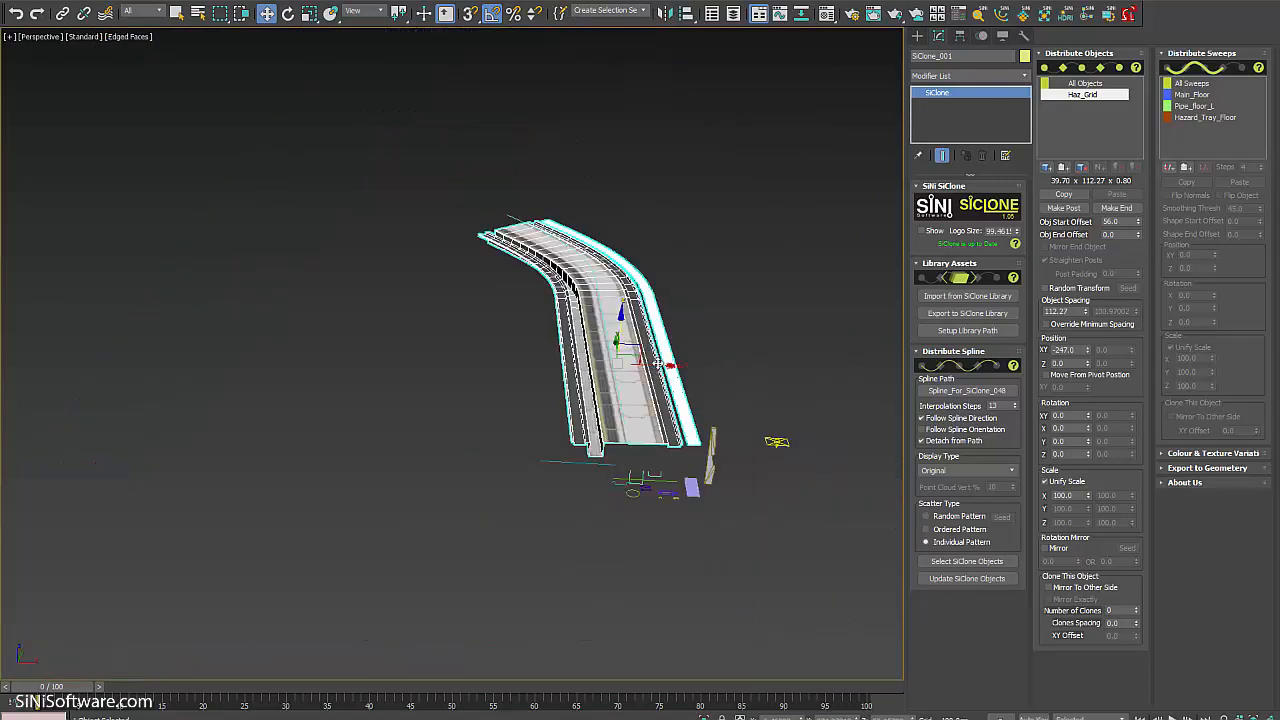
pyautogui.scroll(2, 658, 410)
pyautogui.scroll(1, 658, 410)
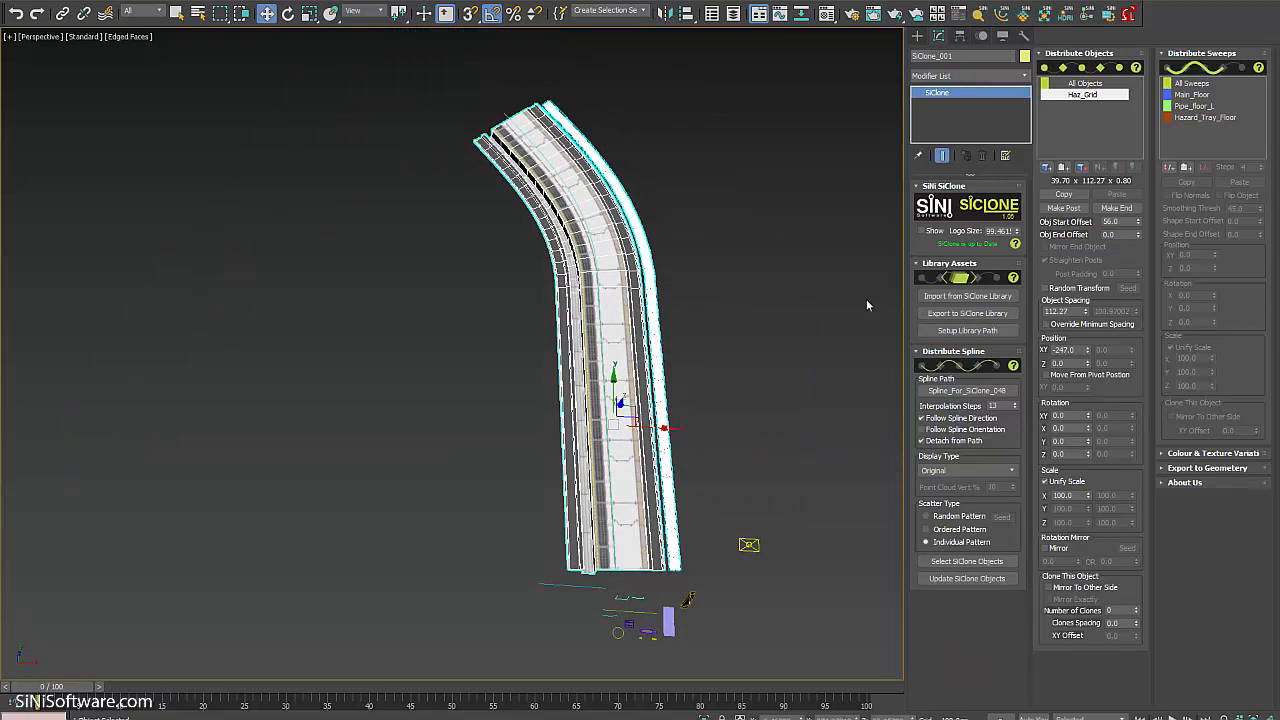
pyautogui.scroll(10, 625, 447)
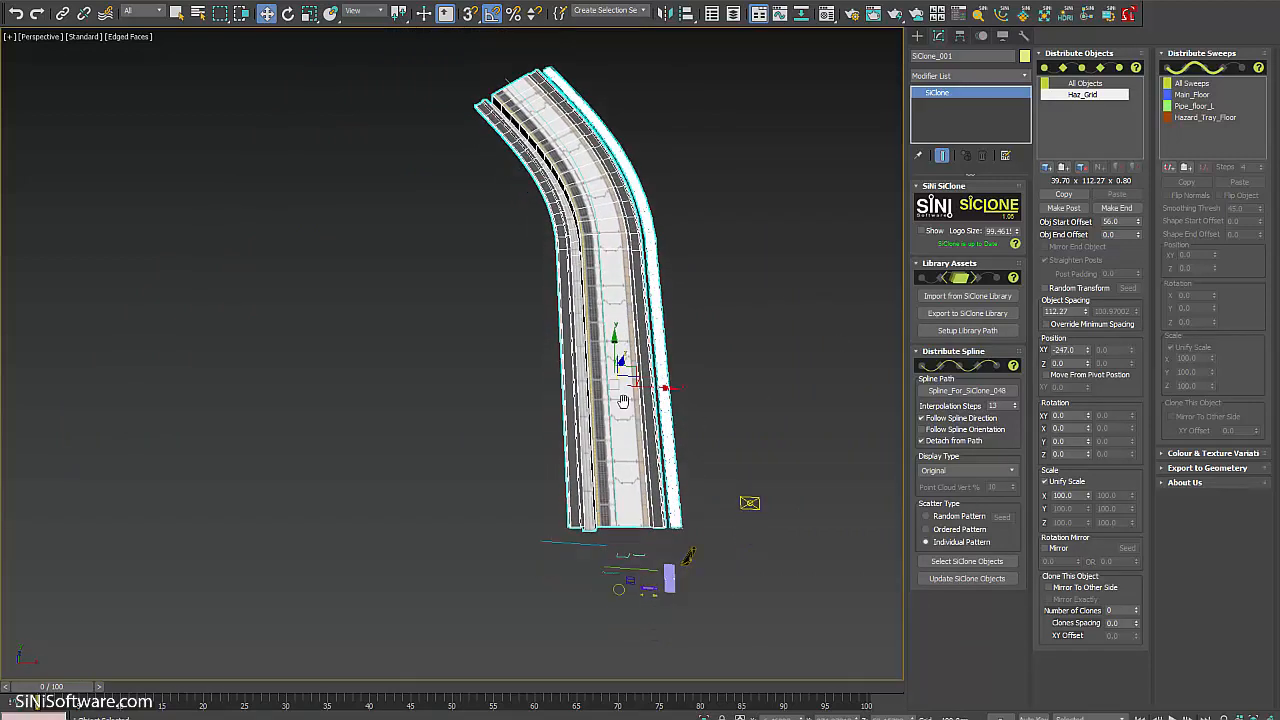
pyautogui.keyDown('alt'); pyautogui.moveTo(618, 458); pyautogui.dragTo(615, 467, button='middle'); pyautogui.keyUp('alt')
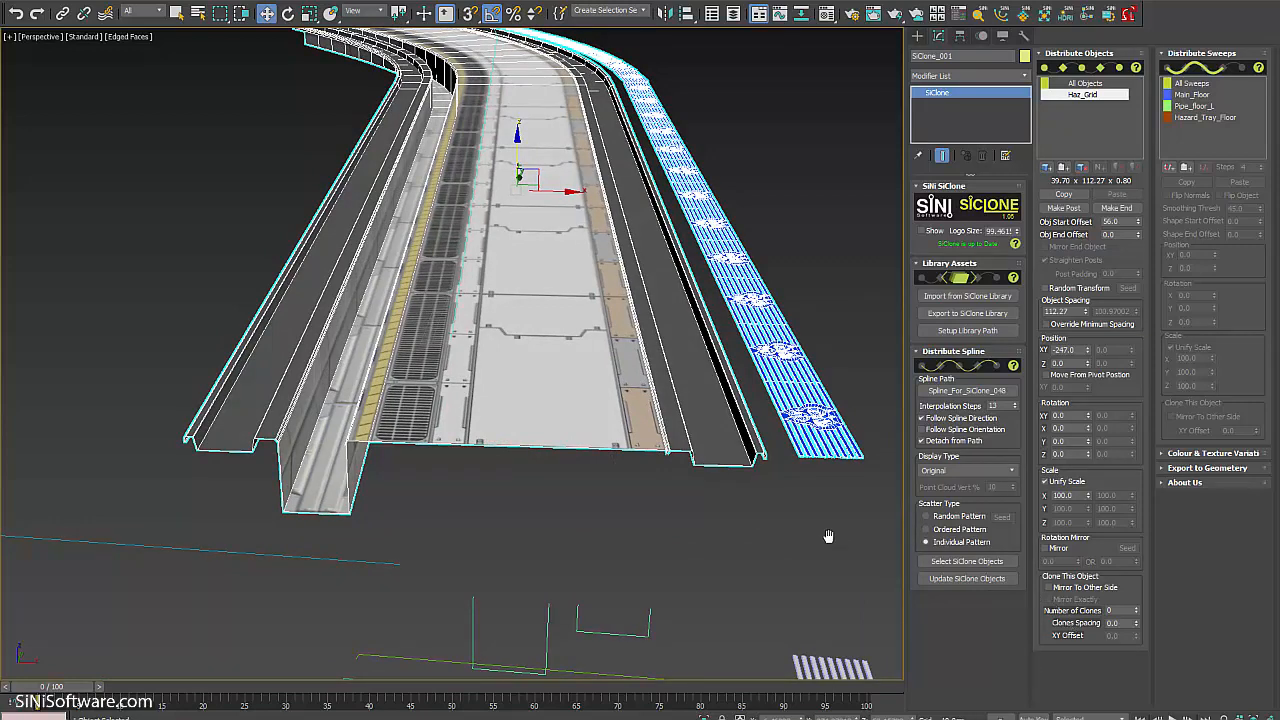
pyautogui.keyDown('alt'); pyautogui.moveTo(828, 537); pyautogui.dragTo(822, 551, button='middle'); pyautogui.keyUp('alt')
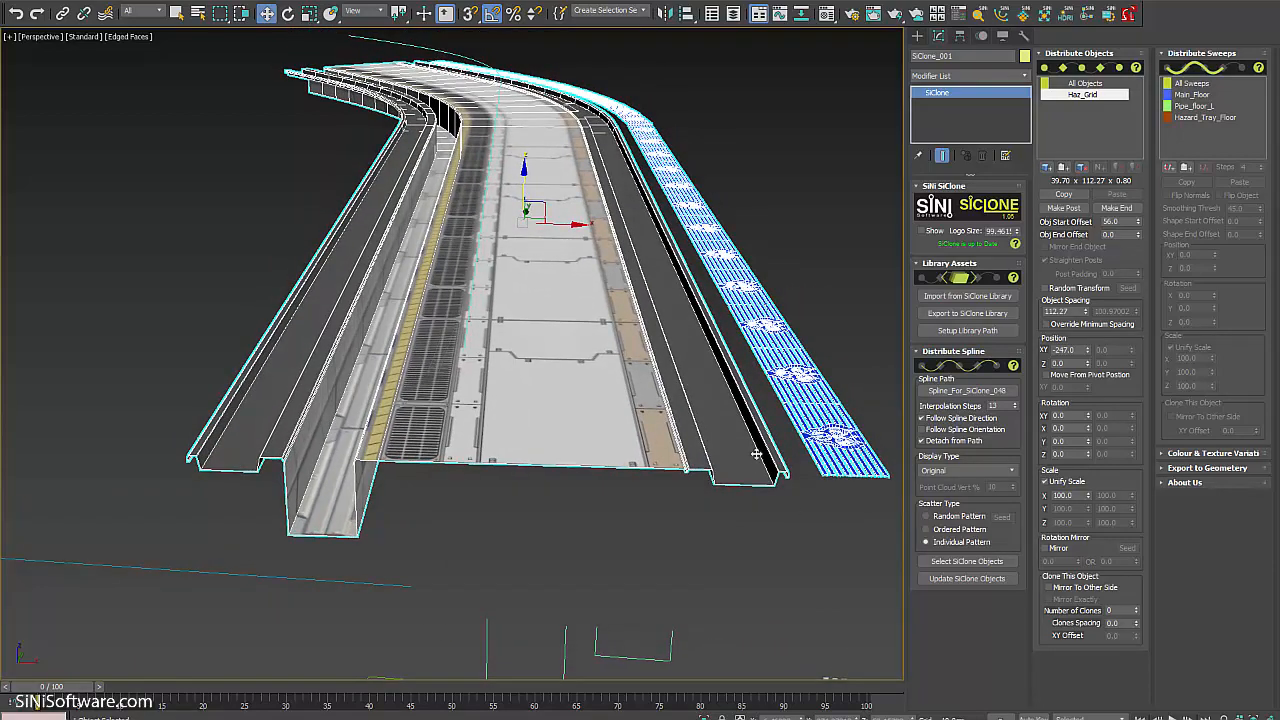
pyautogui.keyDown('alt'); pyautogui.moveTo(756, 454); pyautogui.dragTo(726, 422, button='middle'); pyautogui.keyUp('alt')
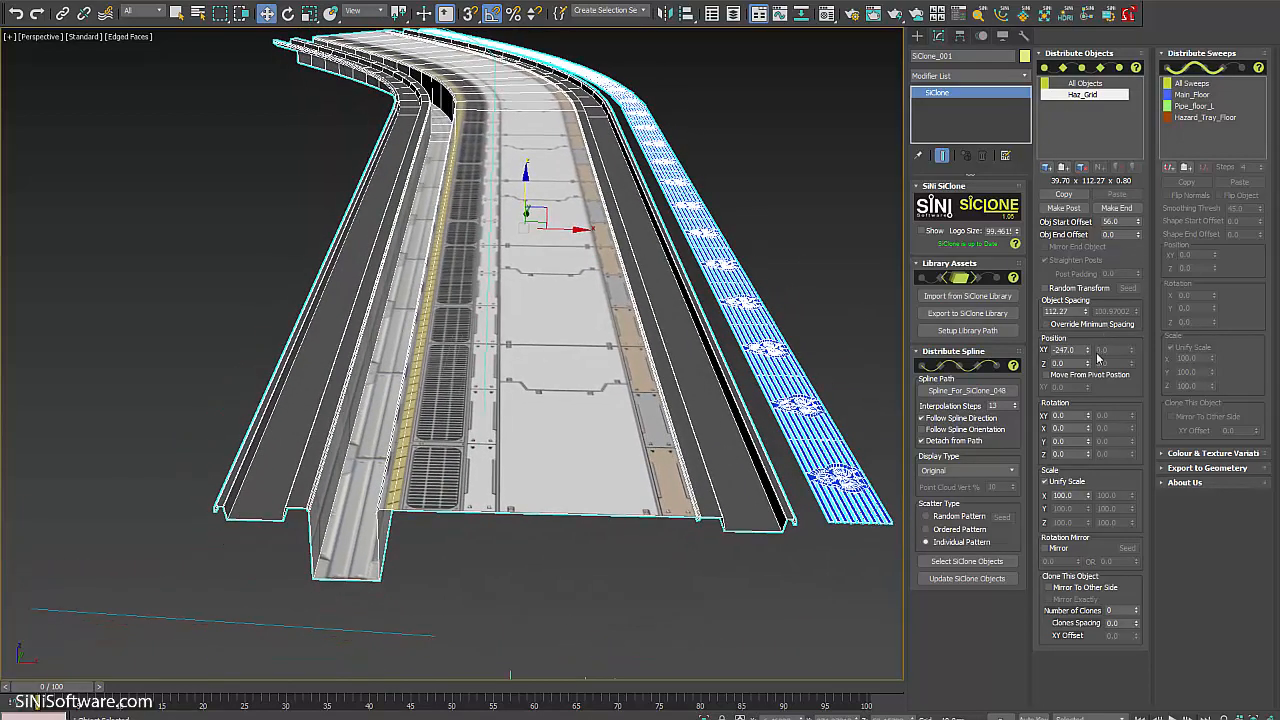
# Slide the hazard strip inward to Position XY -178 at the walkway edge.
pyautogui.moveTo(1090, 357); pyautogui.dragTo(1076, 305)
pyautogui.scroll(6, 778, 532)
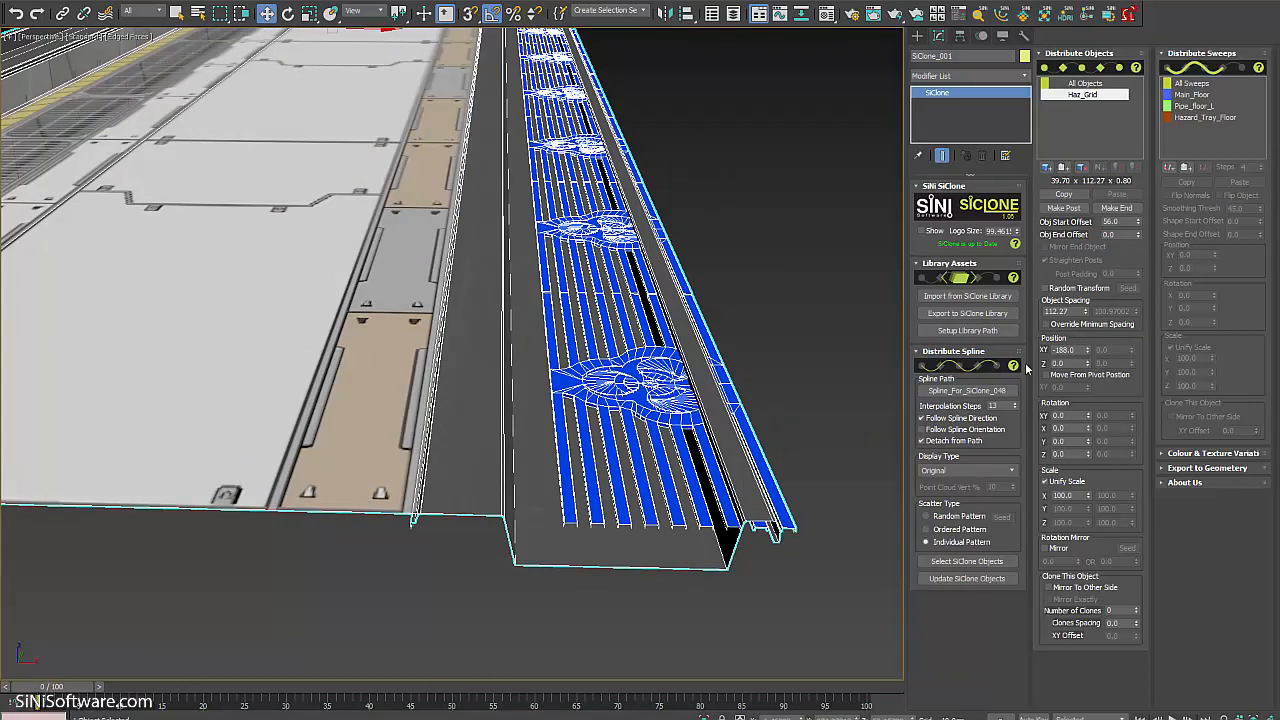
pyautogui.moveTo(1090, 360); pyautogui.dragTo(1085, 343)
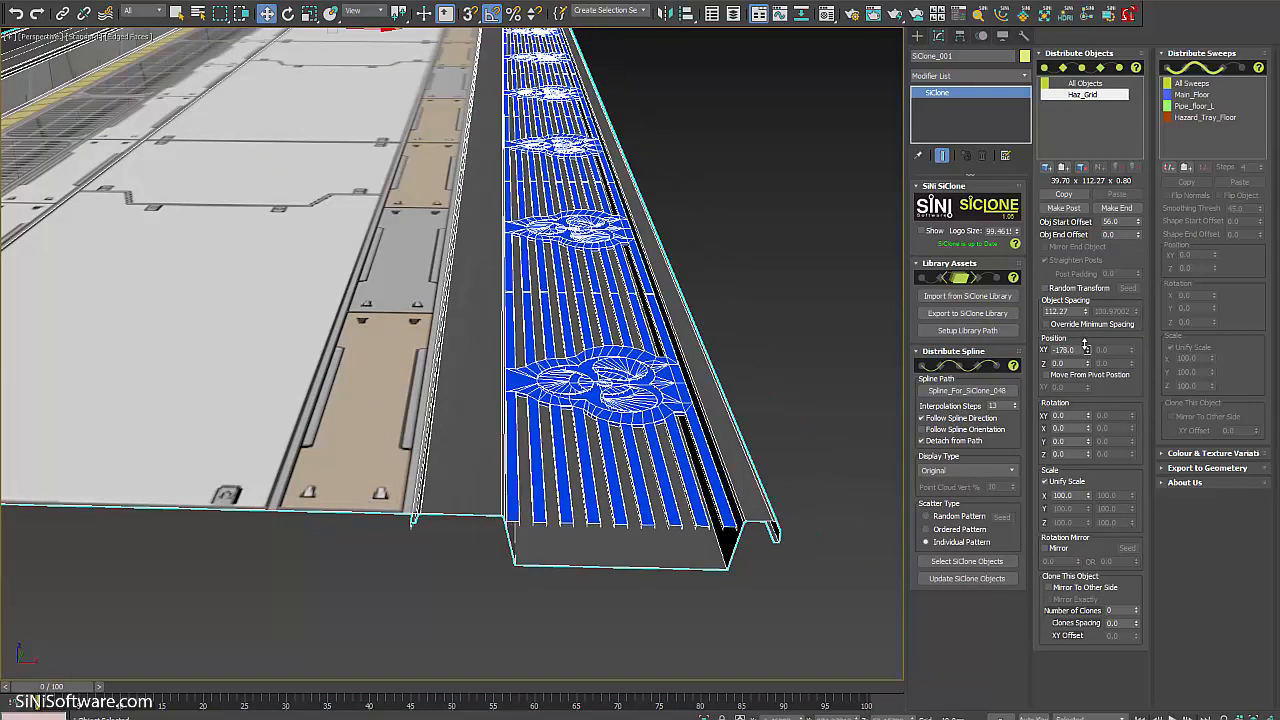
pyautogui.press('z')
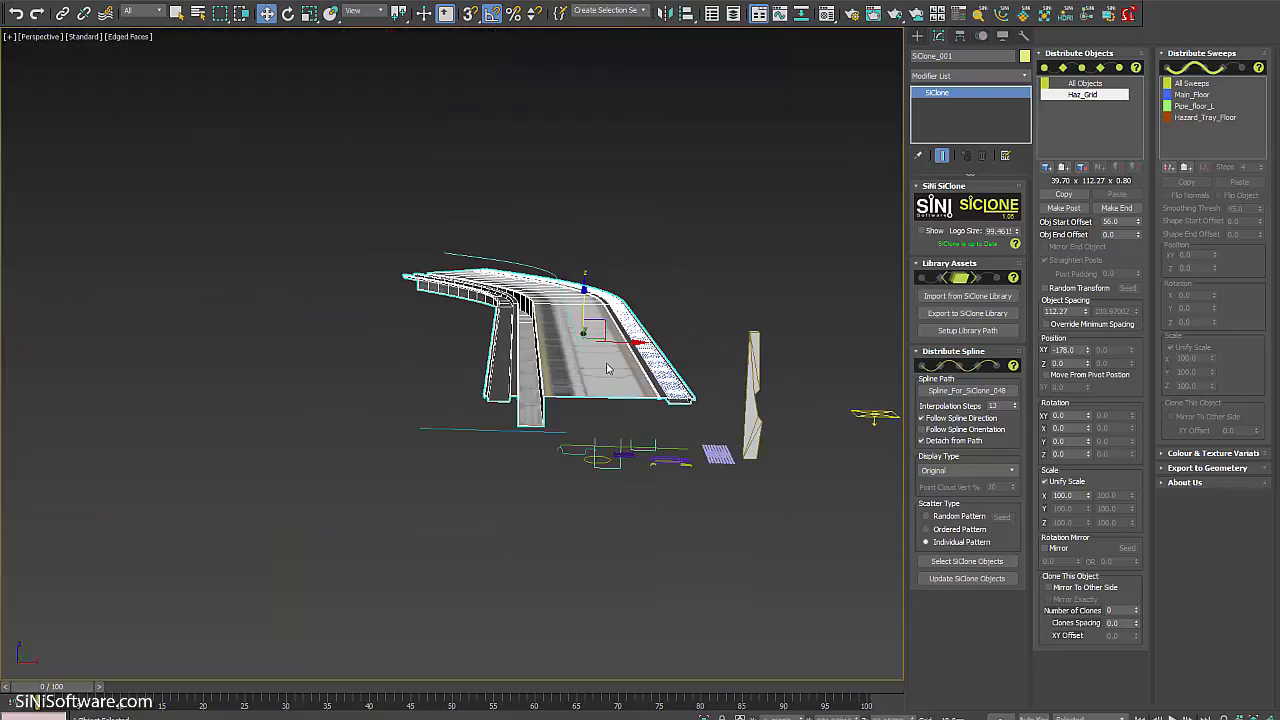
pyautogui.scroll(8, 640, 436)
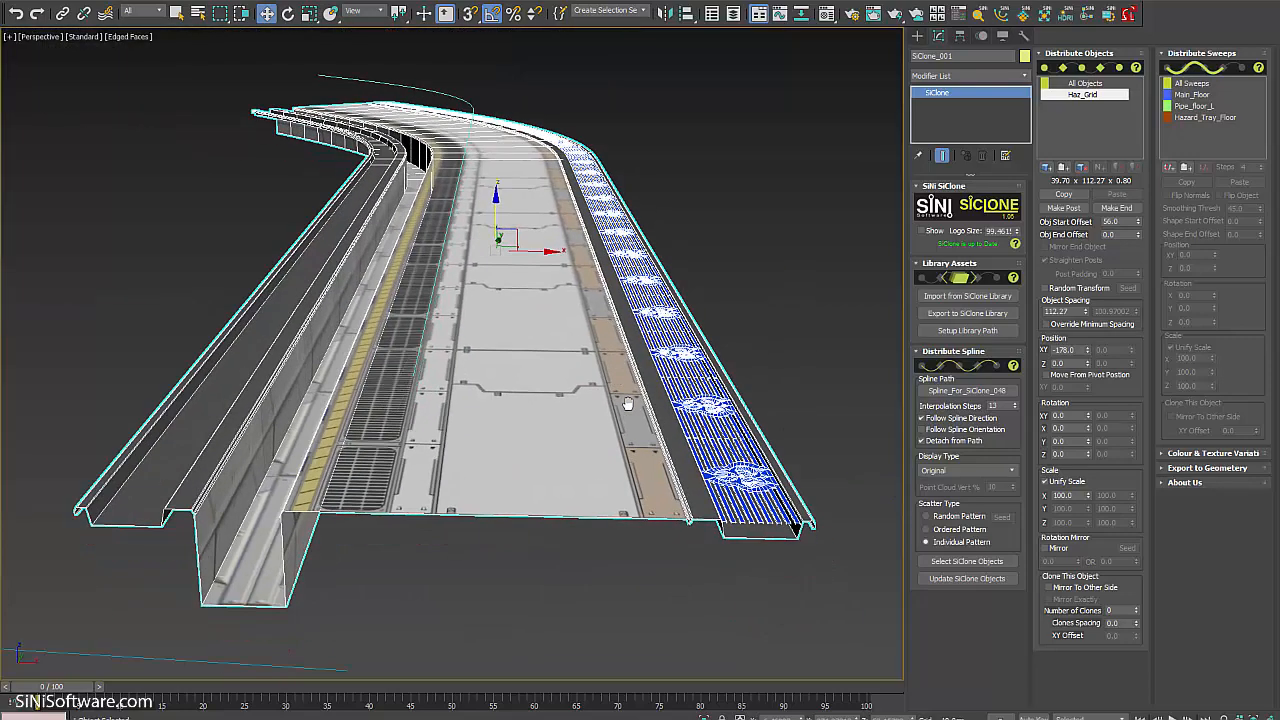
pyautogui.keyDown('alt'); pyautogui.moveTo(628, 403); pyautogui.dragTo(620, 349, button='middle'); pyautogui.keyUp('alt')
pyautogui.scroll(-8, 620, 360)
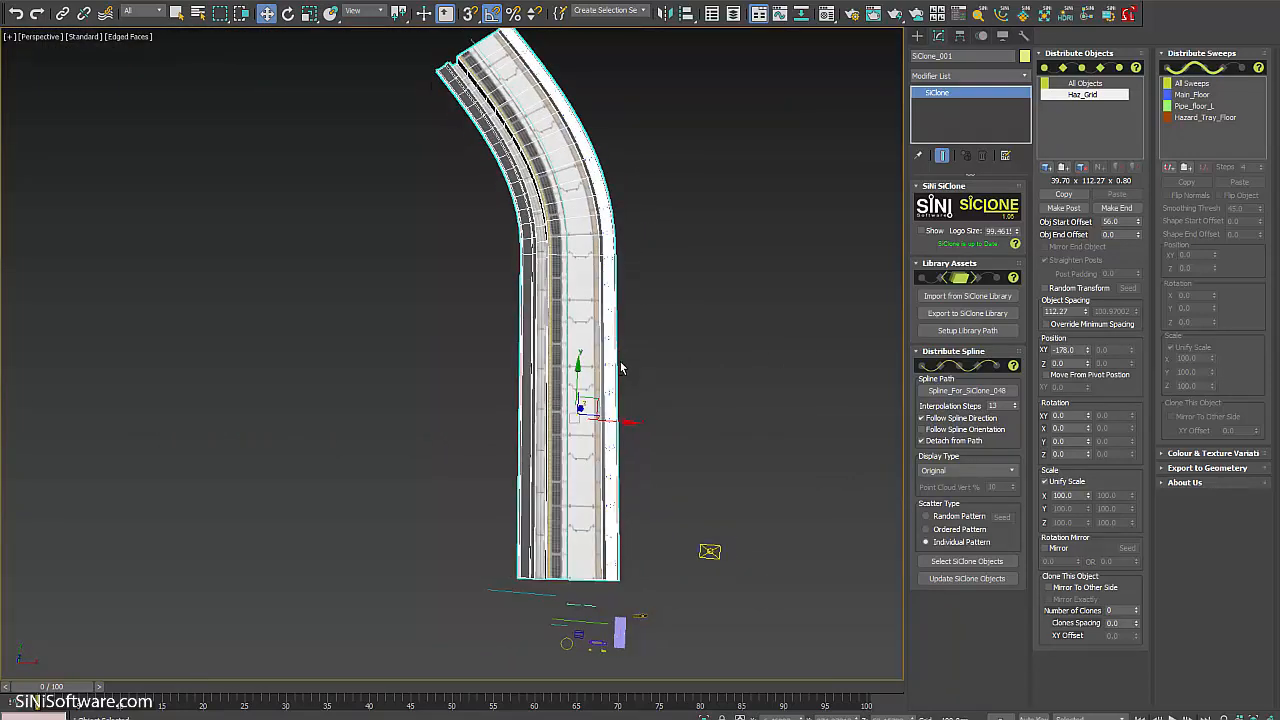
pyautogui.scroll(8, 564, 238)
pyautogui.keyDown('alt'); pyautogui.moveTo(564, 238); pyautogui.dragTo(575, 200, button='middle'); pyautogui.keyUp('alt')
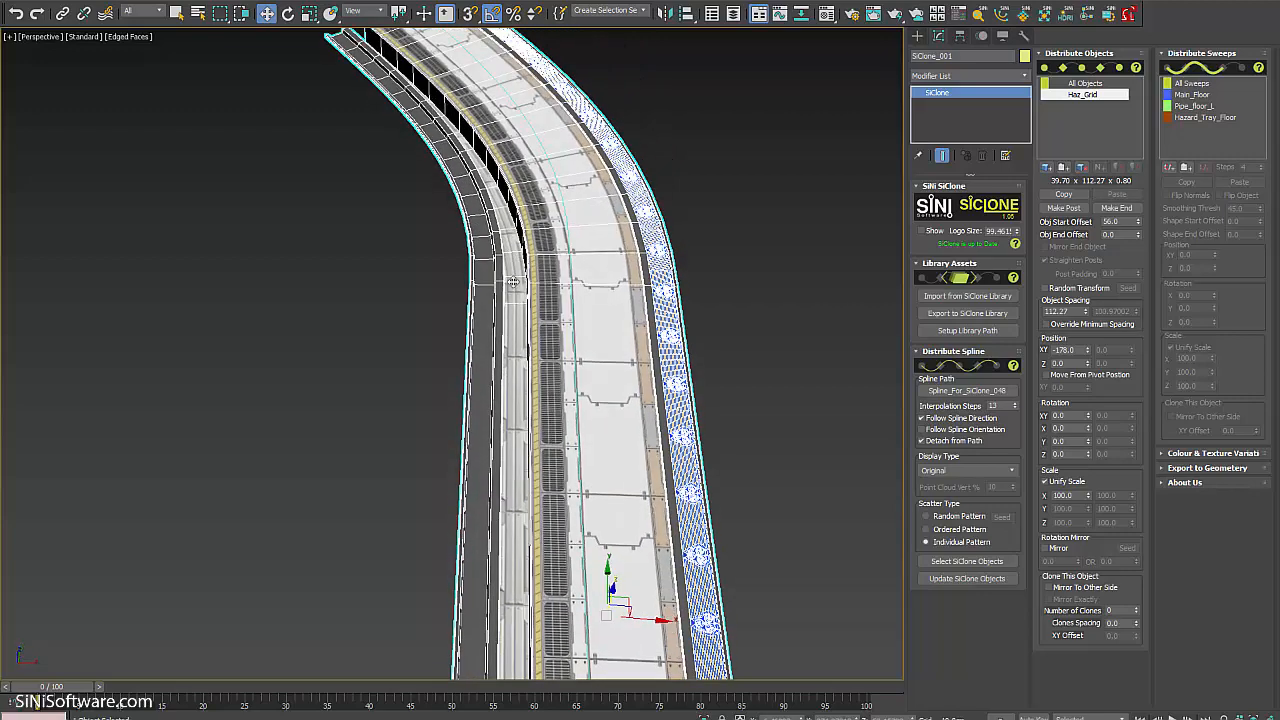
pyautogui.keyDown('alt'); pyautogui.moveTo(598, 480); pyautogui.dragTo(582, 340, button='middle'); pyautogui.keyUp('alt')
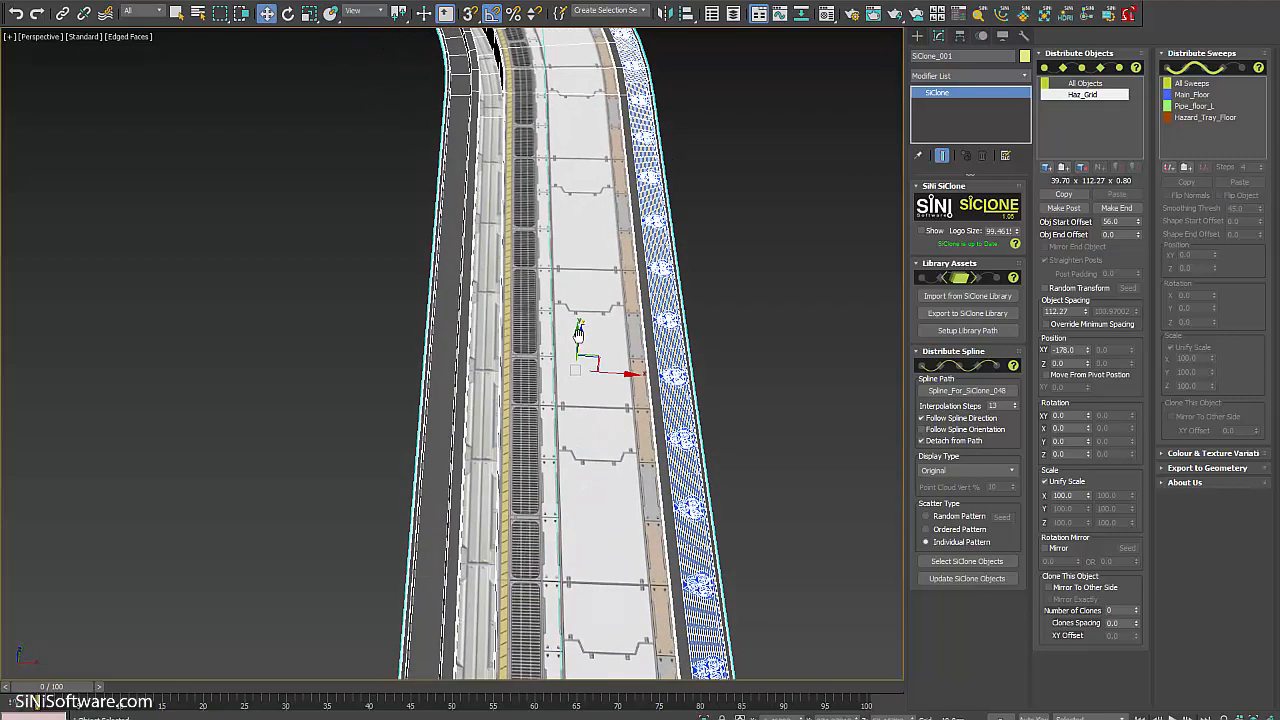
# Mirror Haz_Grid onto the other side with an XY Offset of 26, keeping -178.
pyautogui.click(958, 580)
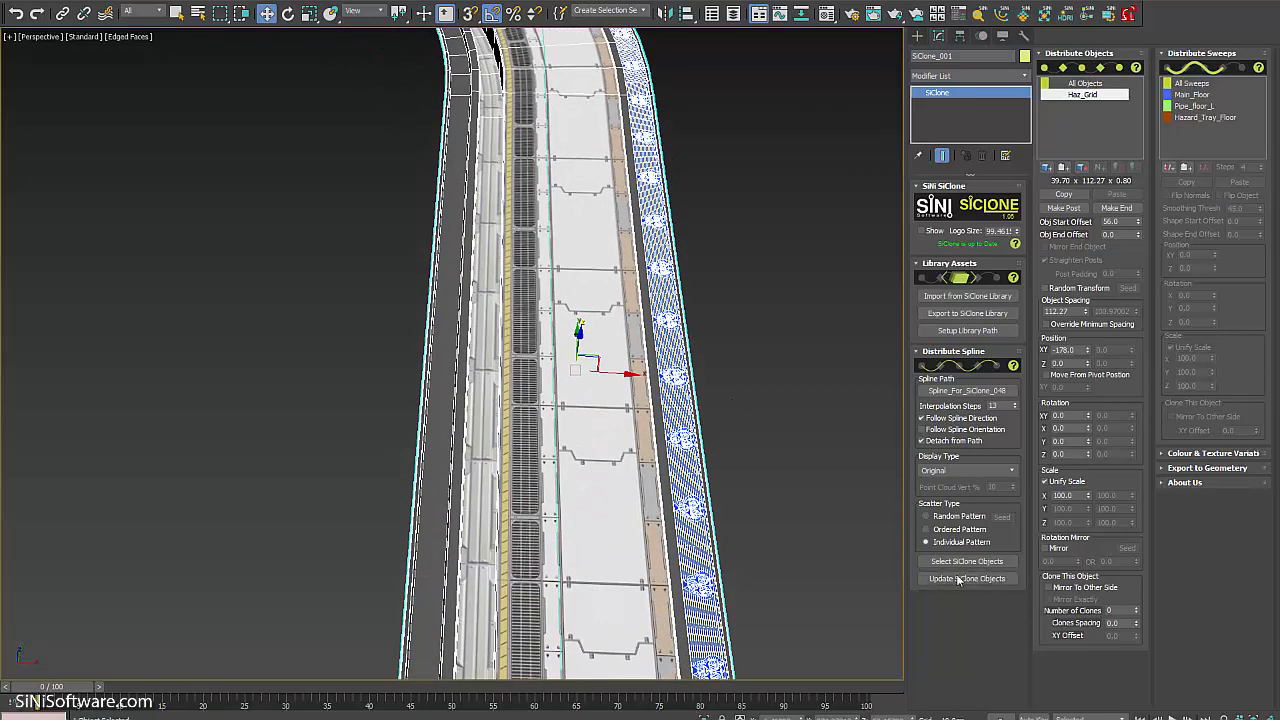
pyautogui.click(1048, 587)
pyautogui.keyDown('alt'); pyautogui.moveTo(600, 400); pyautogui.dragTo(600, 300, button='middle'); pyautogui.keyUp('alt')
pyautogui.scroll(3, 600, 400)
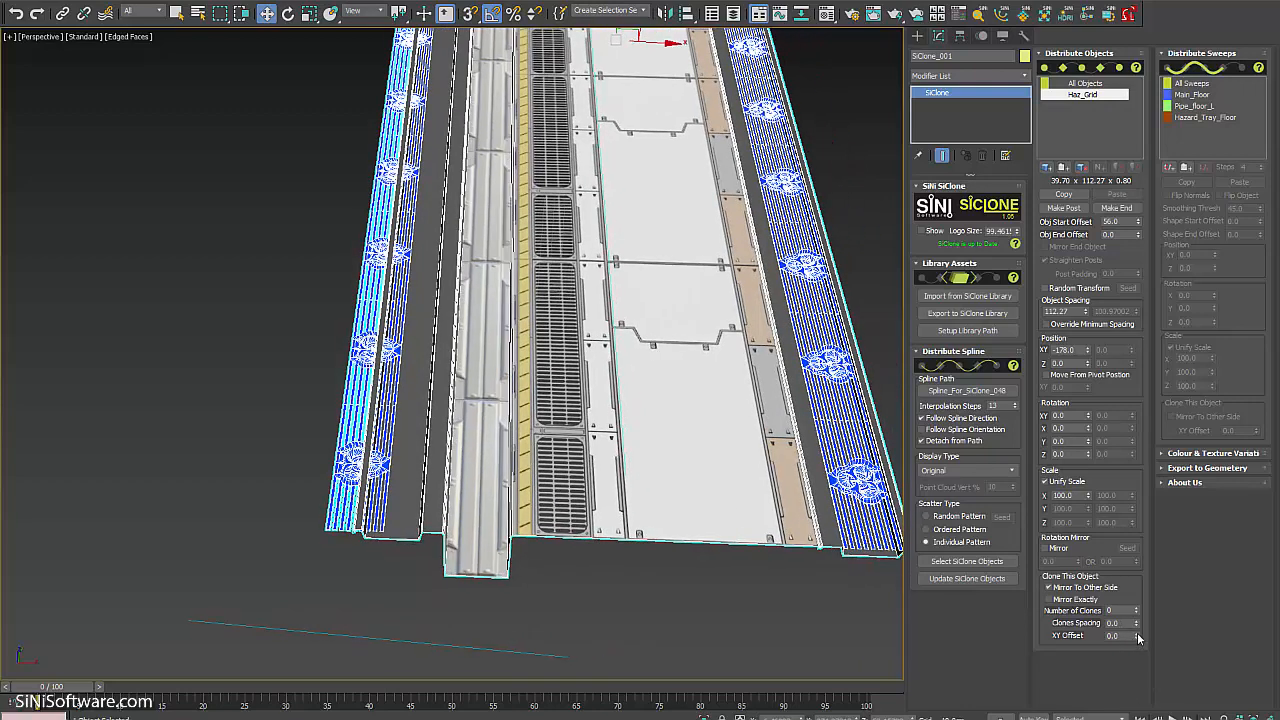
pyautogui.moveTo(1136, 636)
pyautogui.mouseDown()
pyautogui.moveTo(1134, 604)
pyautogui.moveTo(1122, 636)
pyautogui.moveTo(1124, 618)
pyautogui.mouseUp()
pyautogui.press('z')
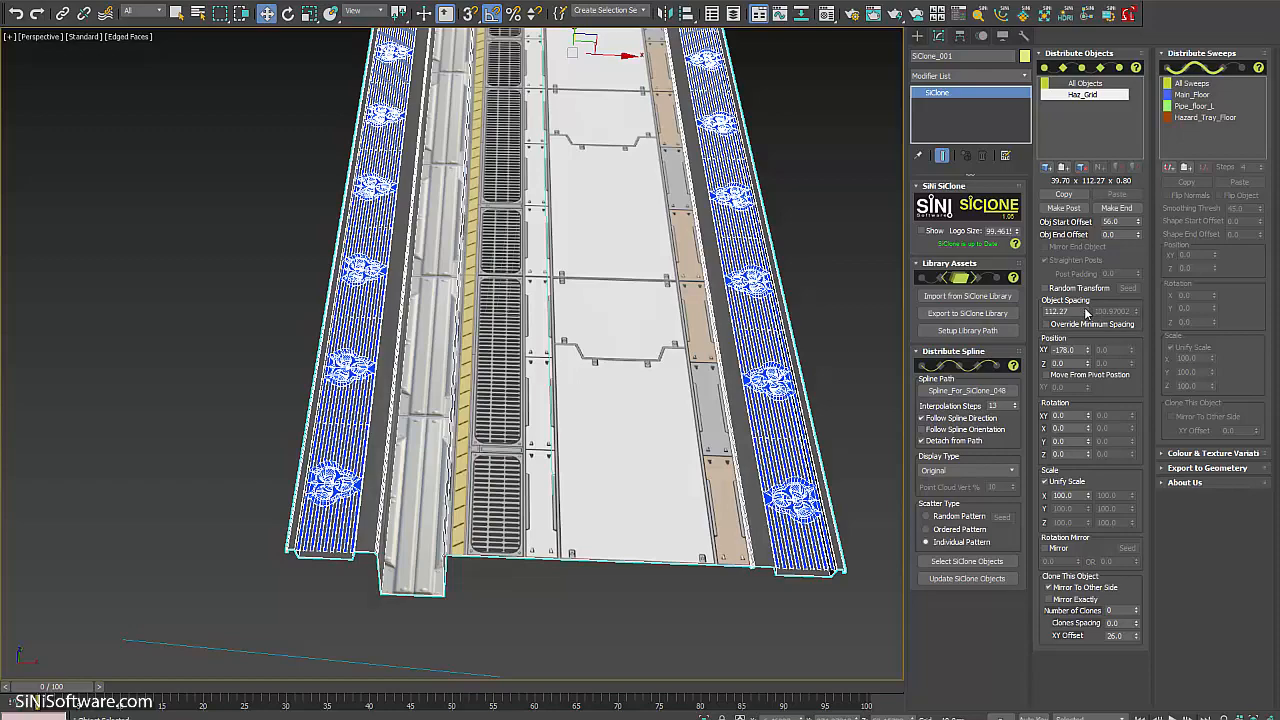
pyautogui.moveTo(1088, 352)
pyautogui.mouseDown()
pyautogui.moveTo(1086, 318)
pyautogui.moveTo(1082, 346)
pyautogui.mouseUp()
pyautogui.keyDown('alt'); pyautogui.moveTo(680, 497); pyautogui.dragTo(582, 440, button='middle'); pyautogui.keyUp('alt')
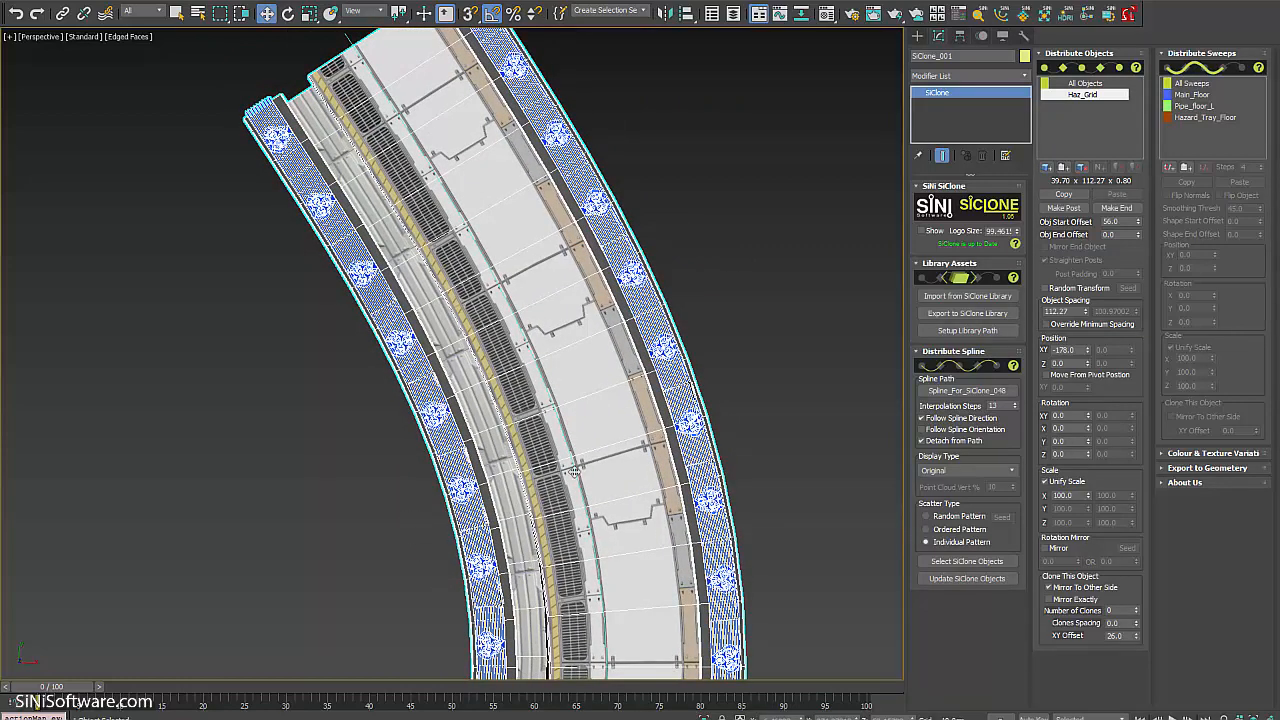
pyautogui.scroll(-5, 671, 425)
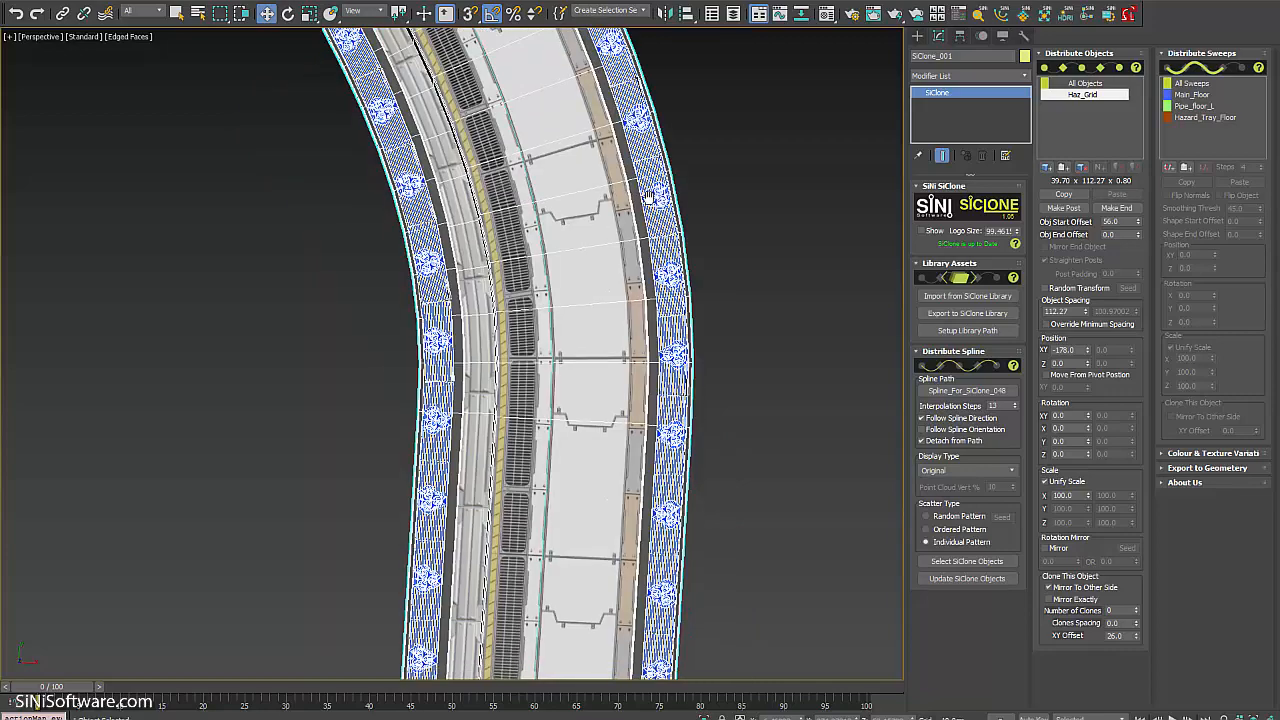
pyautogui.keyDown('alt'); pyautogui.moveTo(671, 425); pyautogui.dragTo(632, 381, button='middle'); pyautogui.keyUp('alt')
pyautogui.scroll(5, 645, 388)
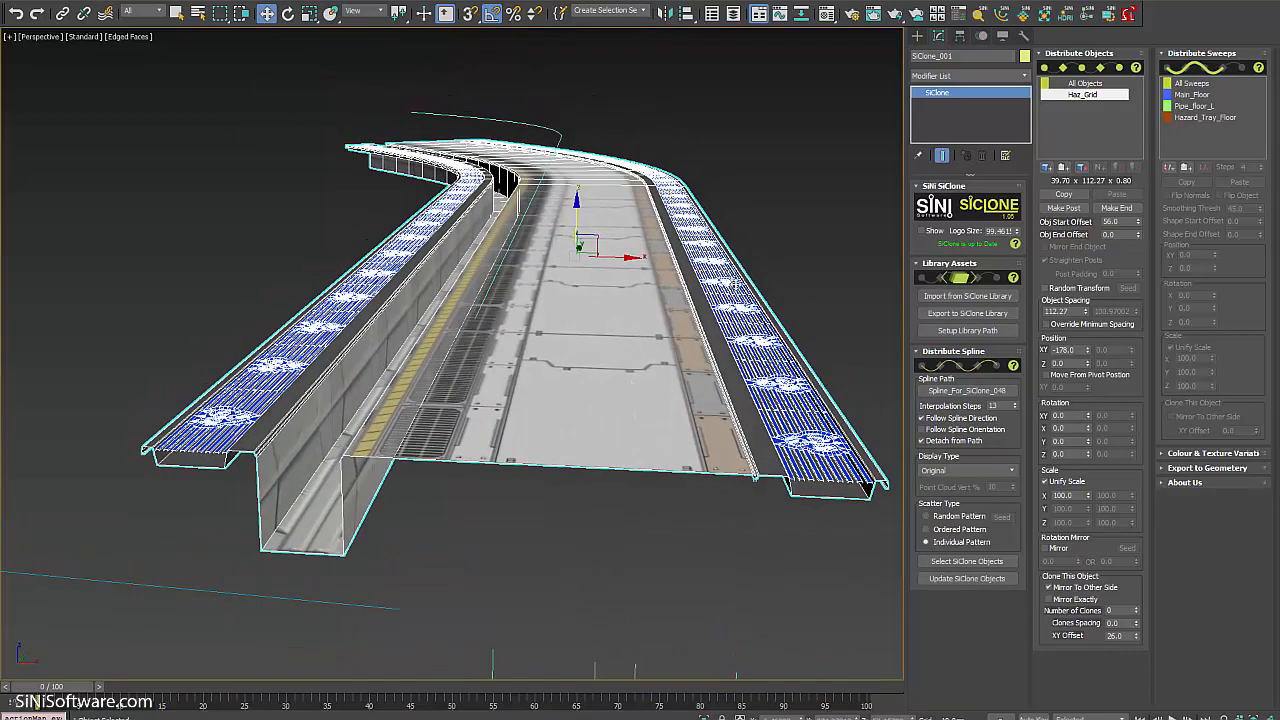
pyautogui.keyDown('alt'); pyautogui.moveTo(576, 276); pyautogui.dragTo(858, 518, button='middle'); pyautogui.keyUp('alt')
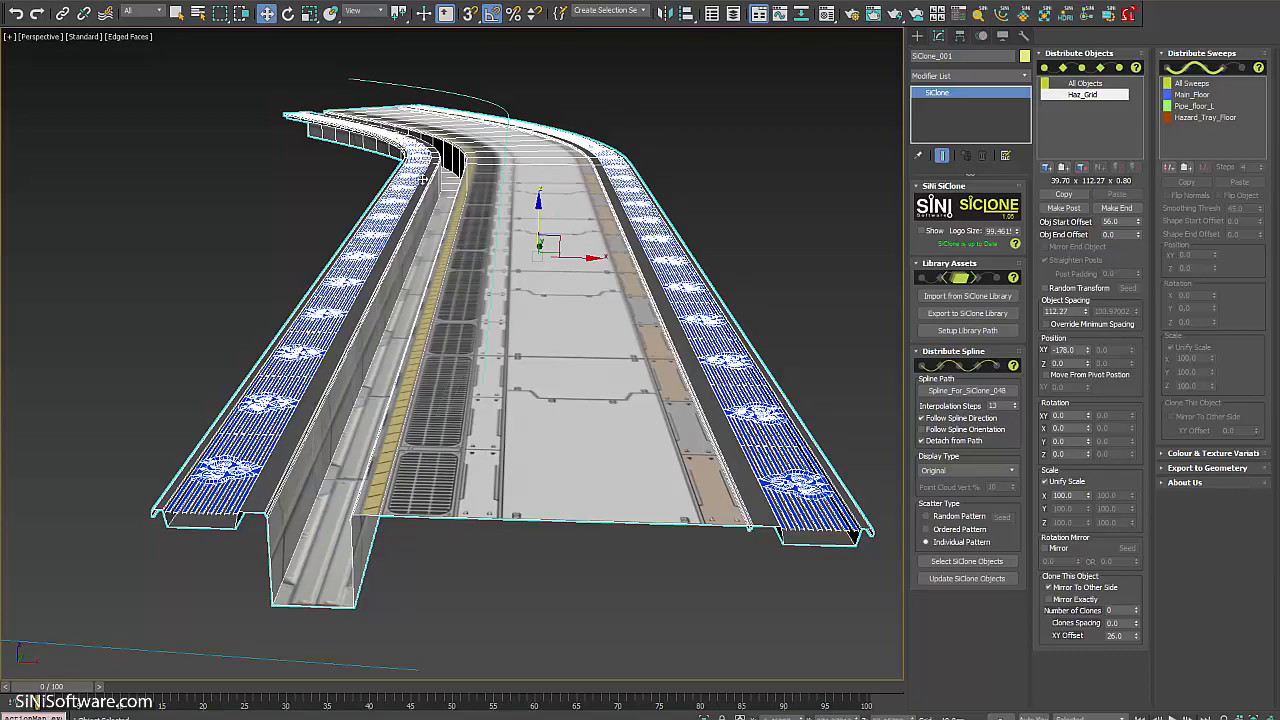
pyautogui.keyDown('alt'); pyautogui.moveTo(529, 372); pyautogui.dragTo(513, 327, button='middle'); pyautogui.keyUp('alt')
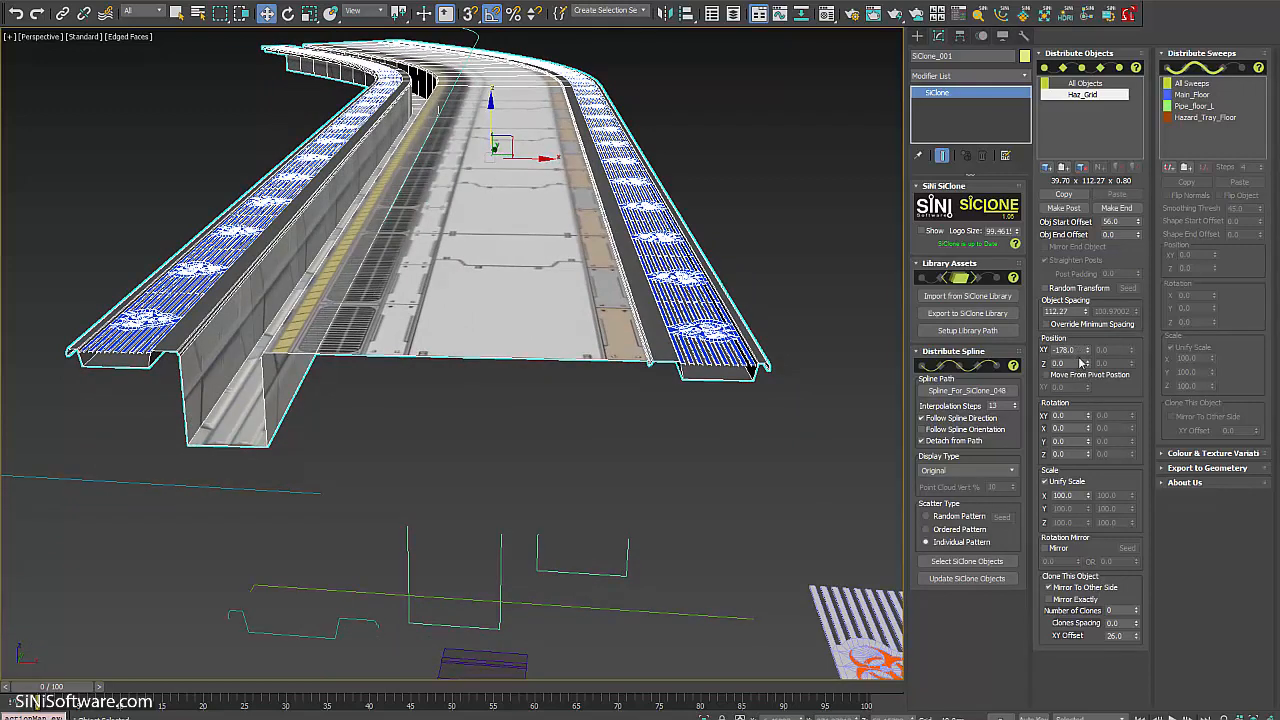
pyautogui.press('Return')
pyautogui.scroll(8, 521, 409)
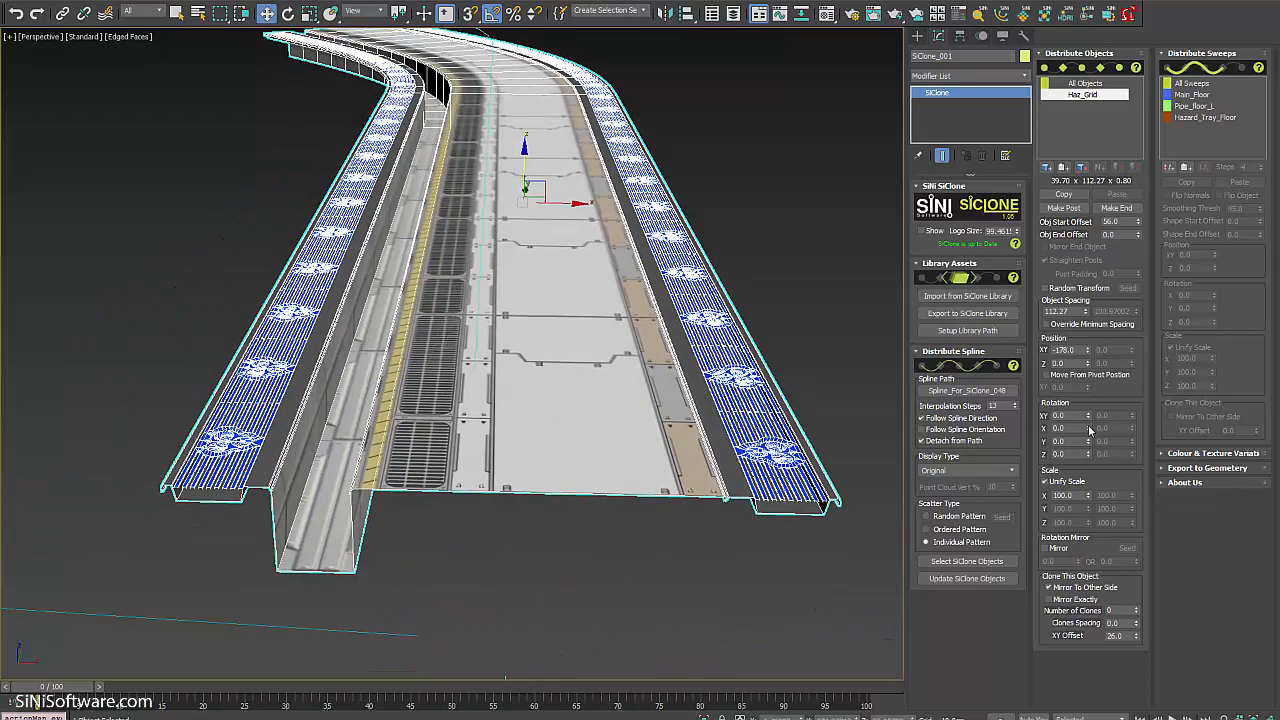
pyautogui.moveTo(1090, 430); pyautogui.dragTo(1088, 449)
pyautogui.moveTo(690, 442); pyautogui.dragTo(684, 428, button='middle')
pyautogui.scroll(-3, 684, 424)
pyautogui.scroll(2, 694, 438)
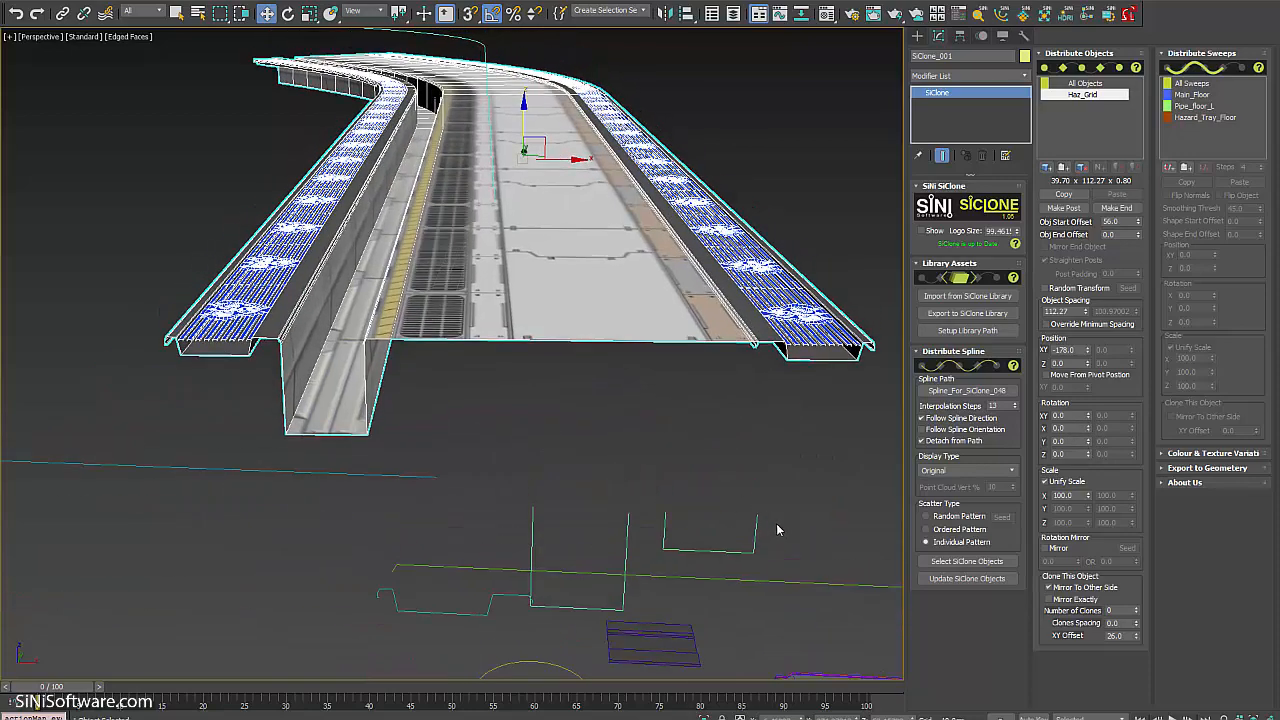
pyautogui.scroll(4, 728, 491)
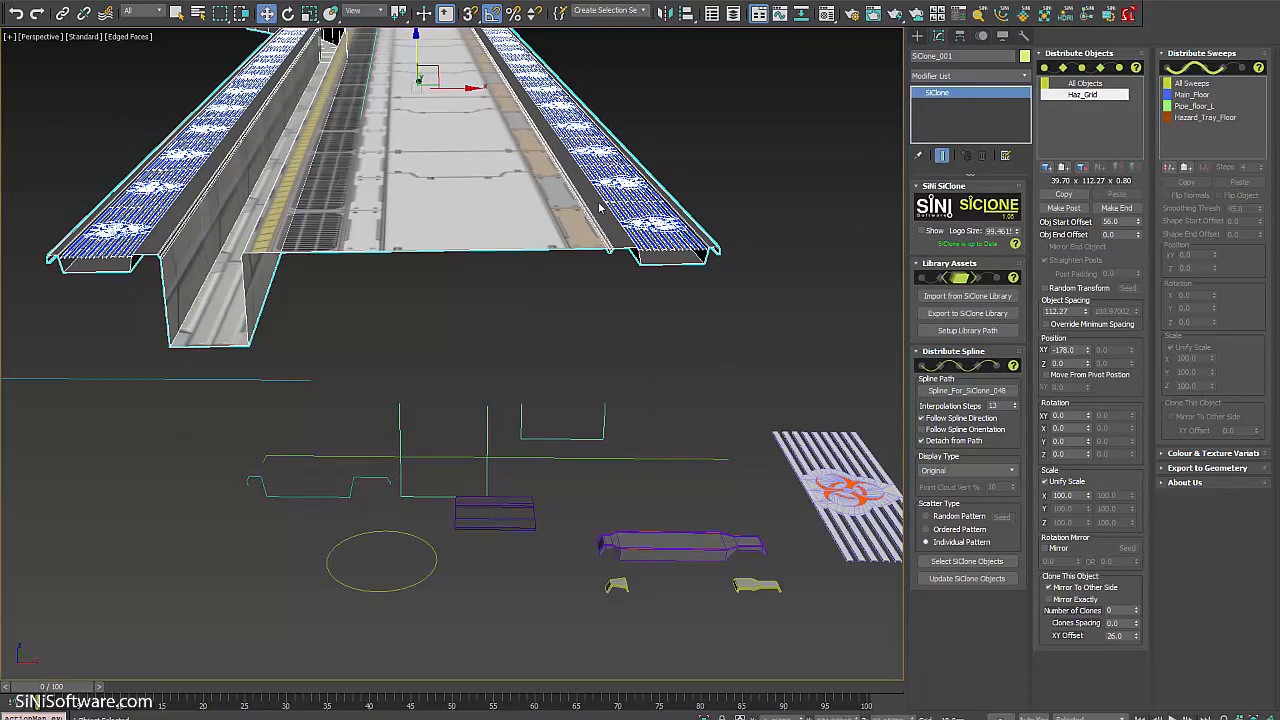
# Add the purple Haz_grid_H object to the distributed objects.
pyautogui.moveTo(710, 541); pyautogui.dragTo(670, 470, button='middle')
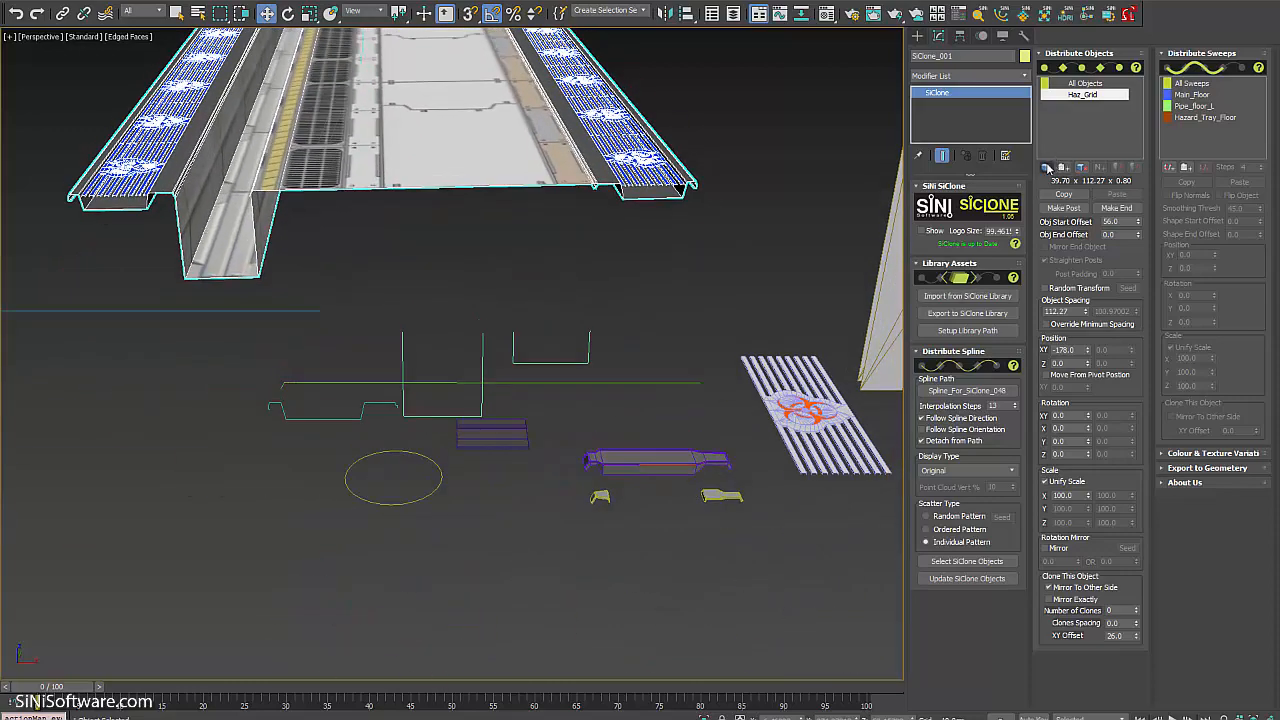
pyautogui.click(680, 455)
pyautogui.moveTo(551, 200); pyautogui.dragTo(535, 287, button='middle')
pyautogui.press('w')
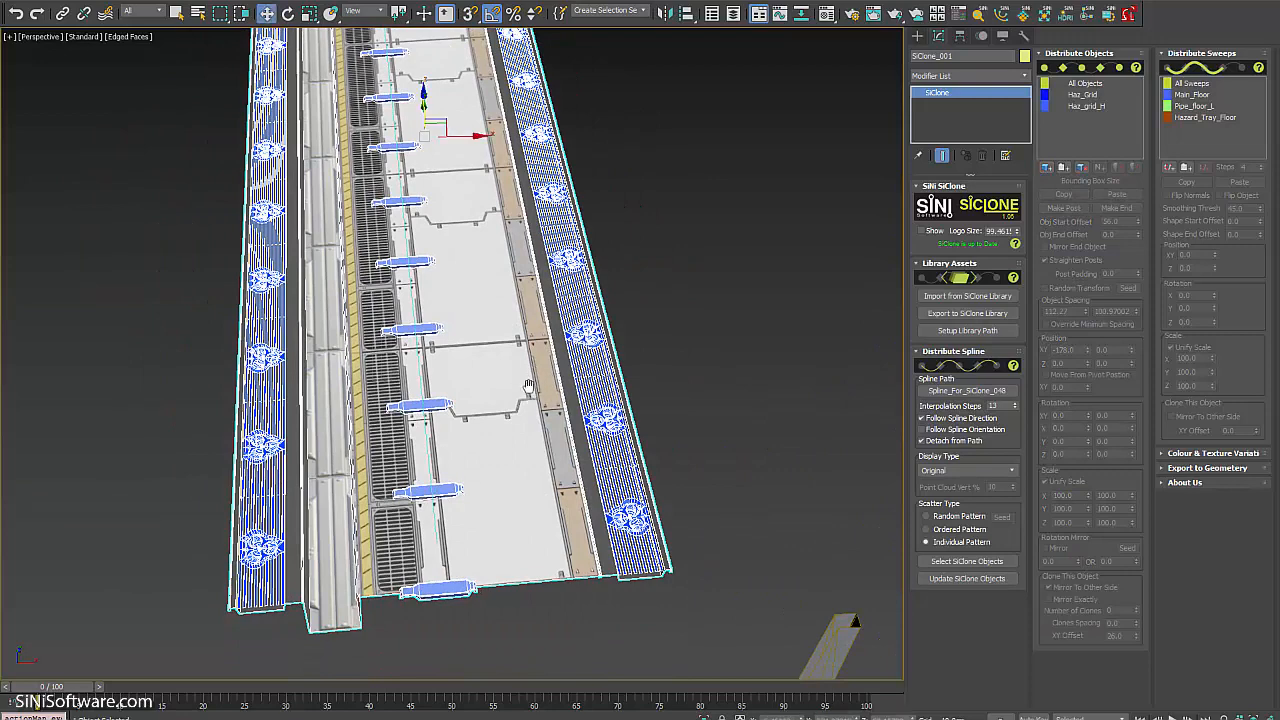
pyautogui.moveTo(532, 428); pyautogui.dragTo(534, 396, button='middle')
pyautogui.scroll(5, 534, 410)
pyautogui.press('z')
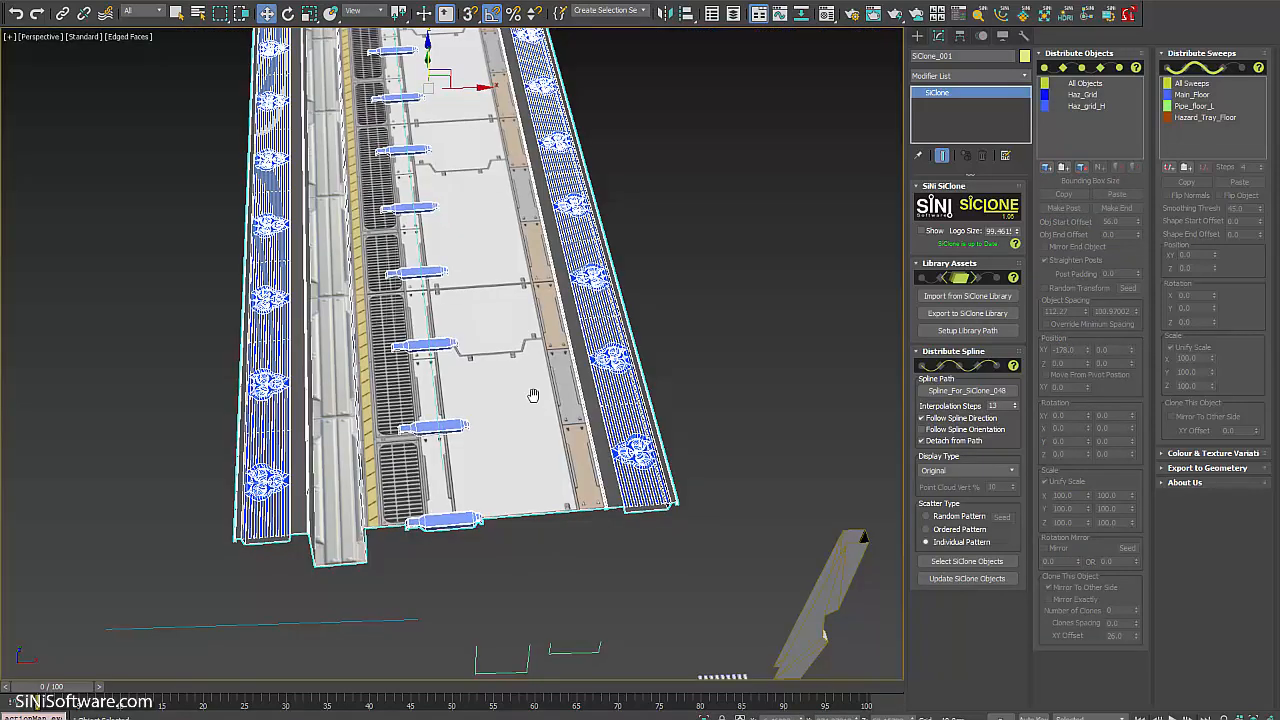
# Copy Haz_Grid's 112.27 spacing into Haz_grid_H's Obj Start Offset and Object Spacing.
pyautogui.click(1085, 95)
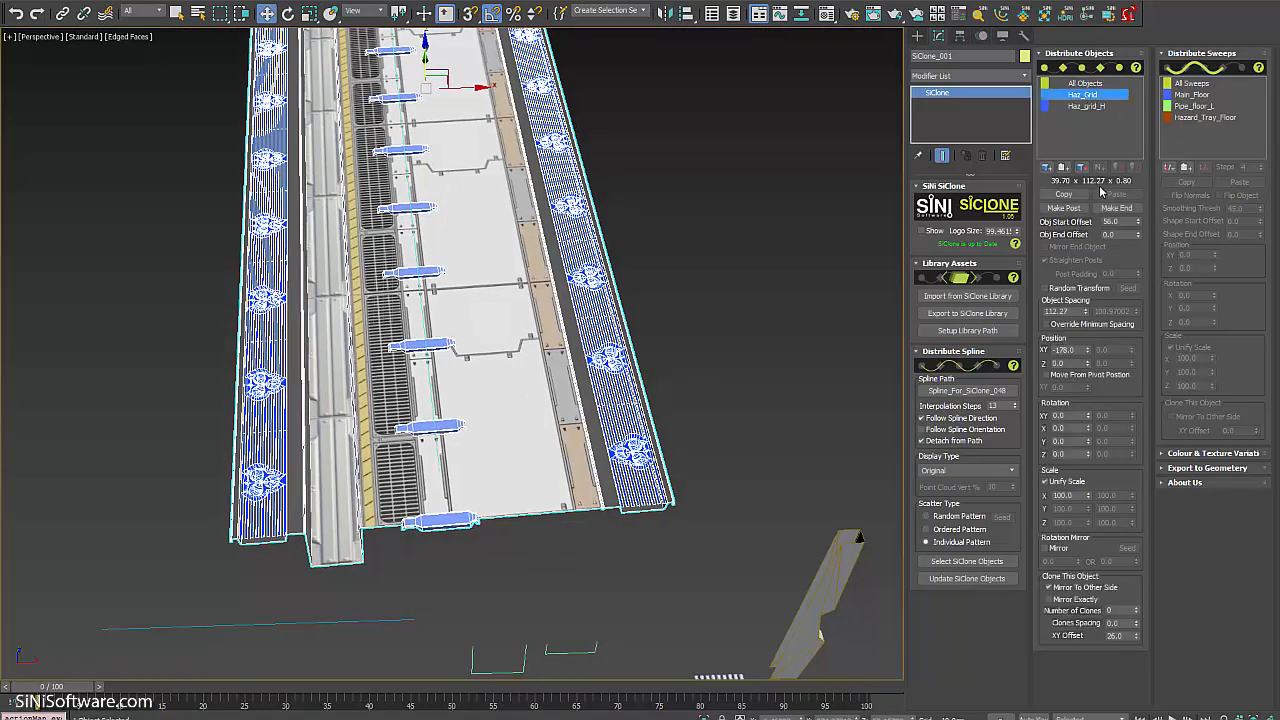
pyautogui.doubleClick(1058, 311)
pyautogui.hotkey('ctrl', 'c')
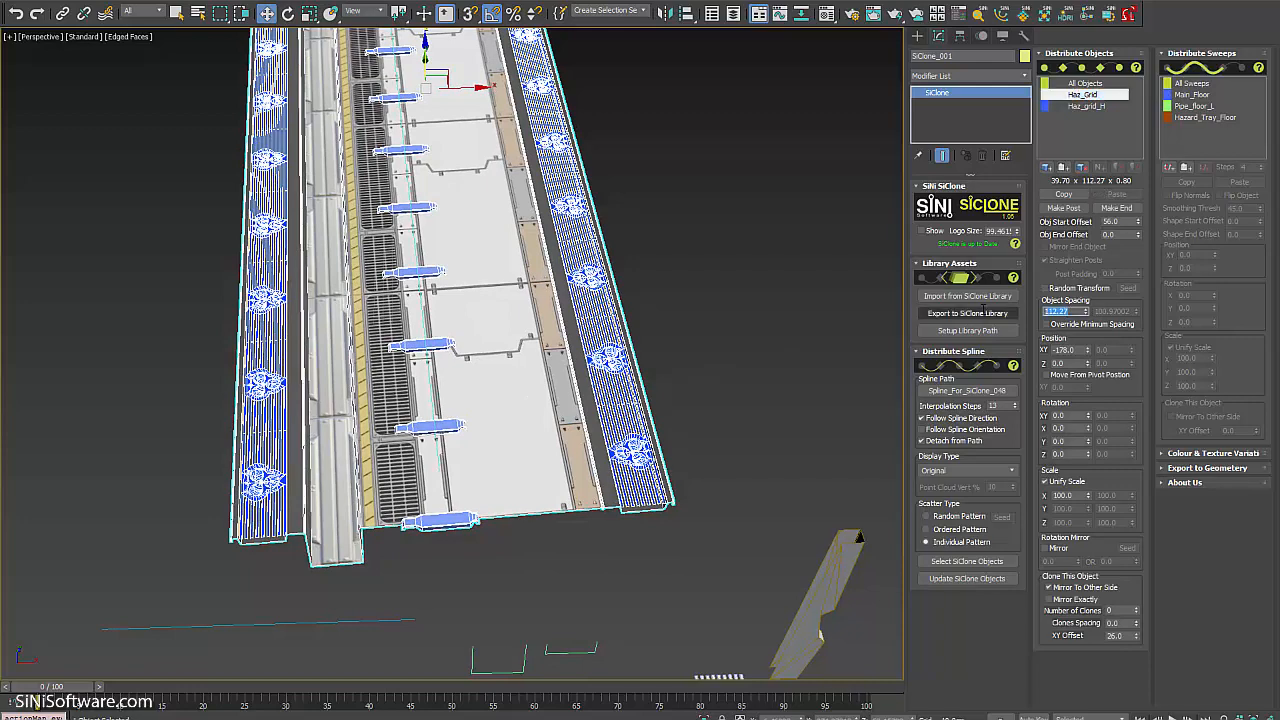
pyautogui.click(1087, 106)
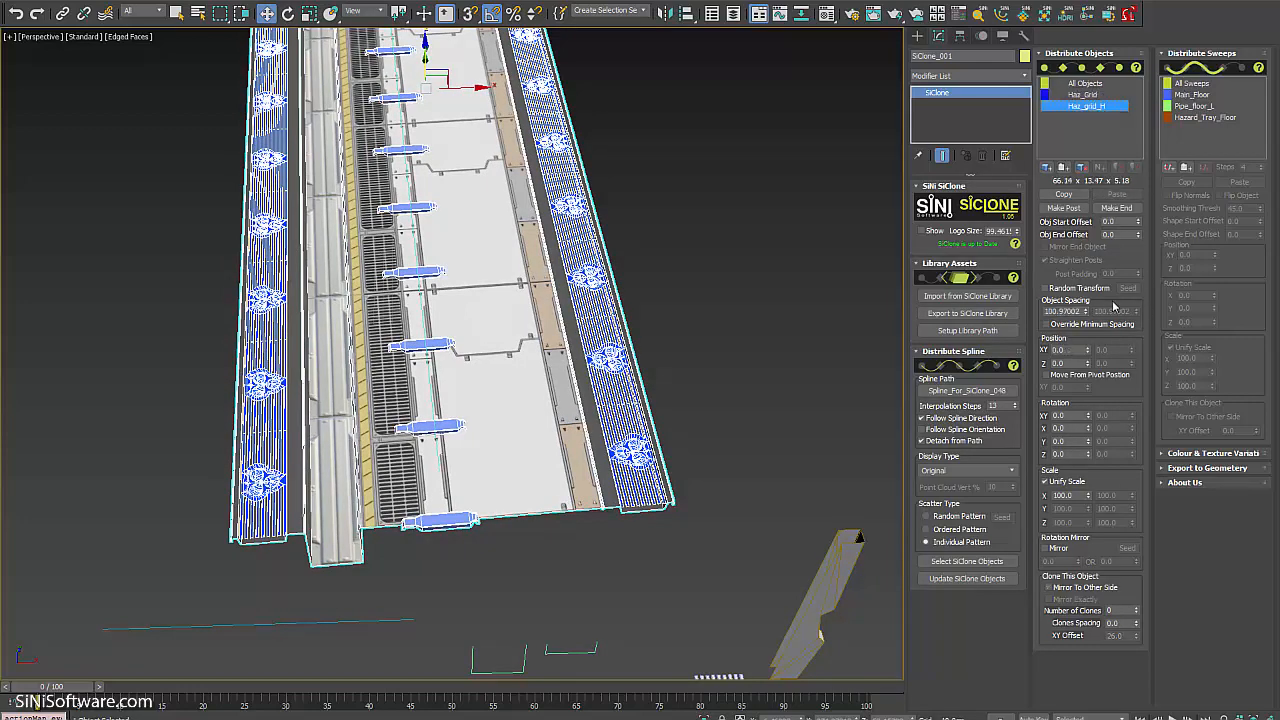
pyautogui.doubleClick(1118, 221)
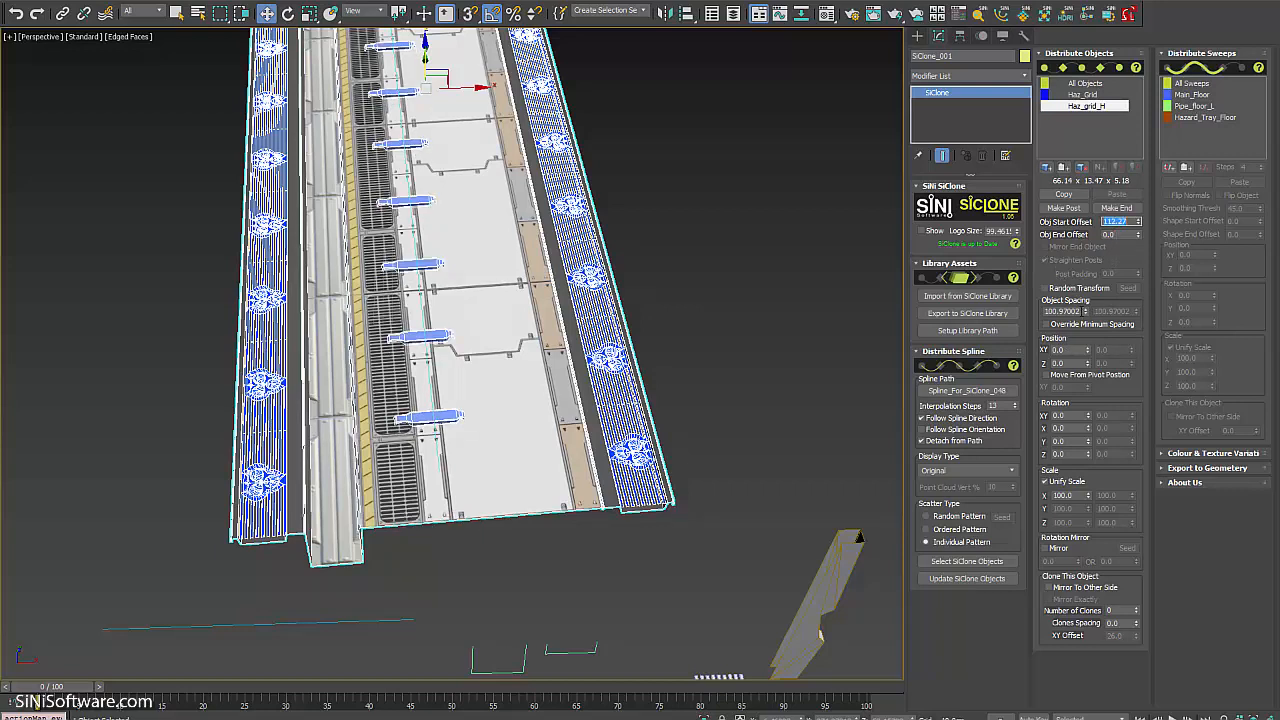
pyautogui.doubleClick(1062, 311)
pyautogui.hotkey('ctrl', 'v')
pyautogui.press('Return')
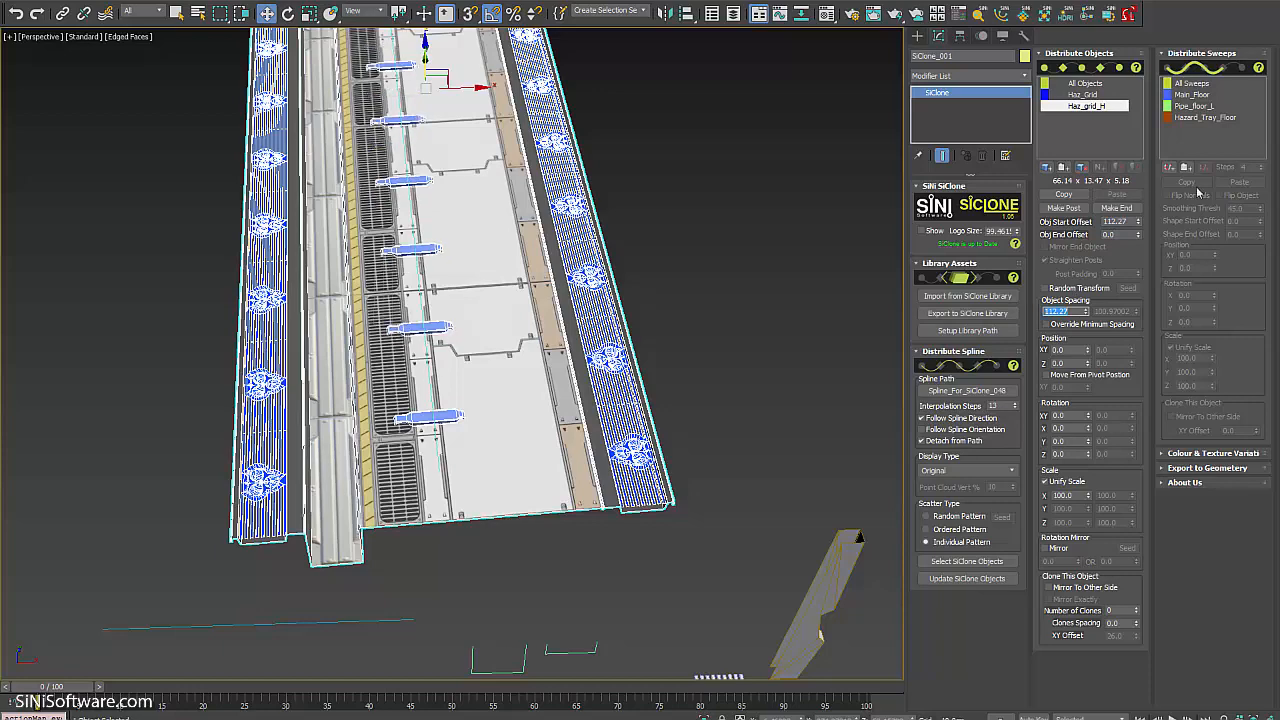
# Move the Haz_grid_H clones to Position XY -174 and Z -2.
pyautogui.scroll(5, 714, 368)
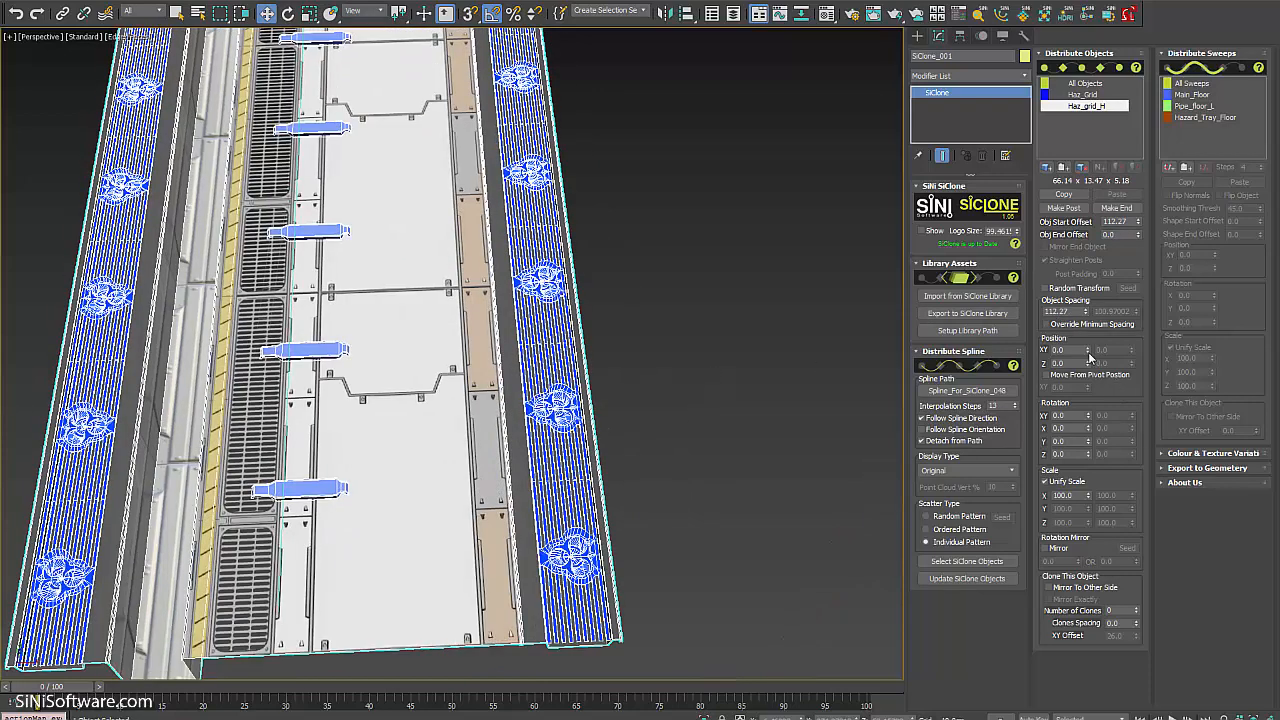
pyautogui.moveTo(1088, 351); pyautogui.dragTo(1117, 467)
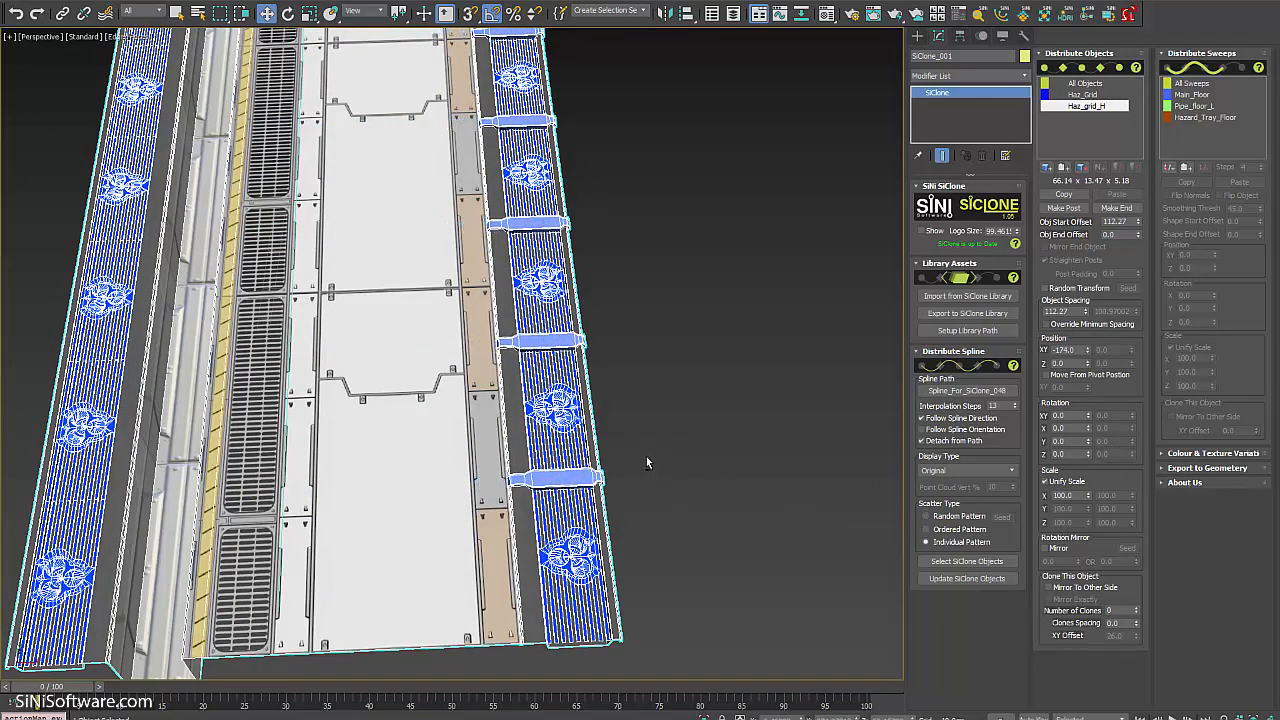
pyautogui.scroll(5, 646, 456)
pyautogui.scroll(6, 640, 52)
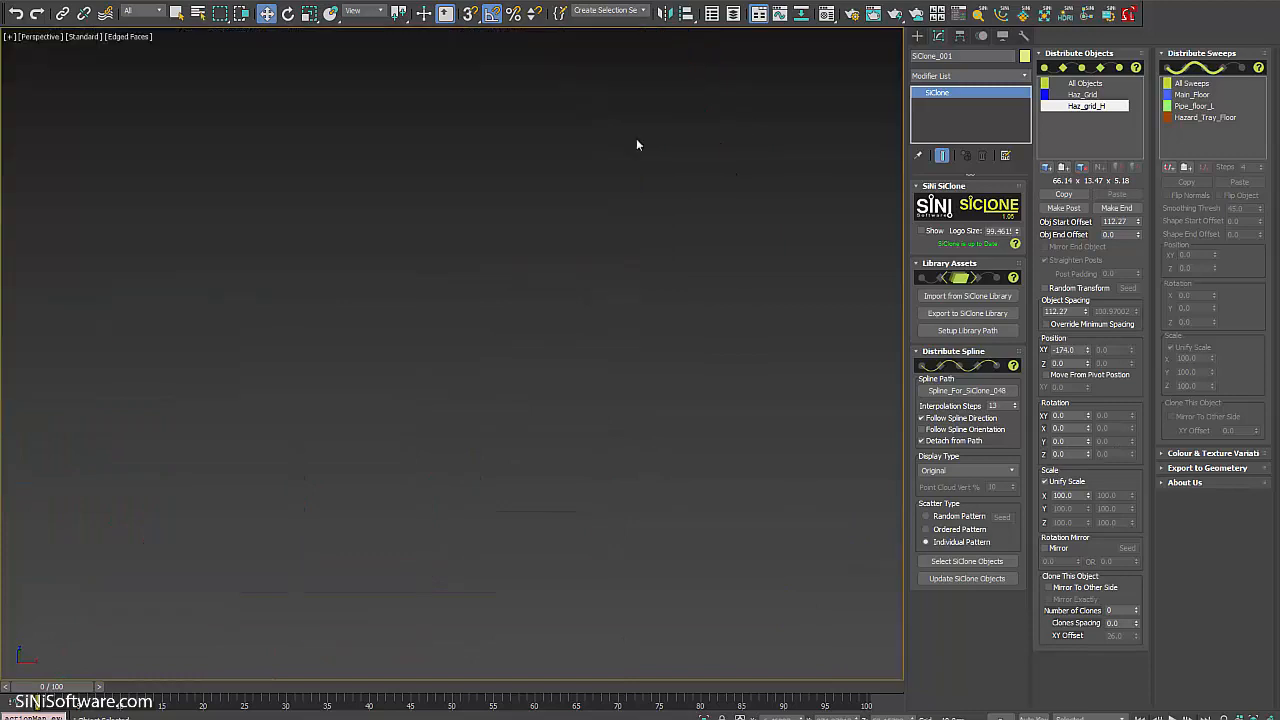
pyautogui.scroll(-5, 636, 176)
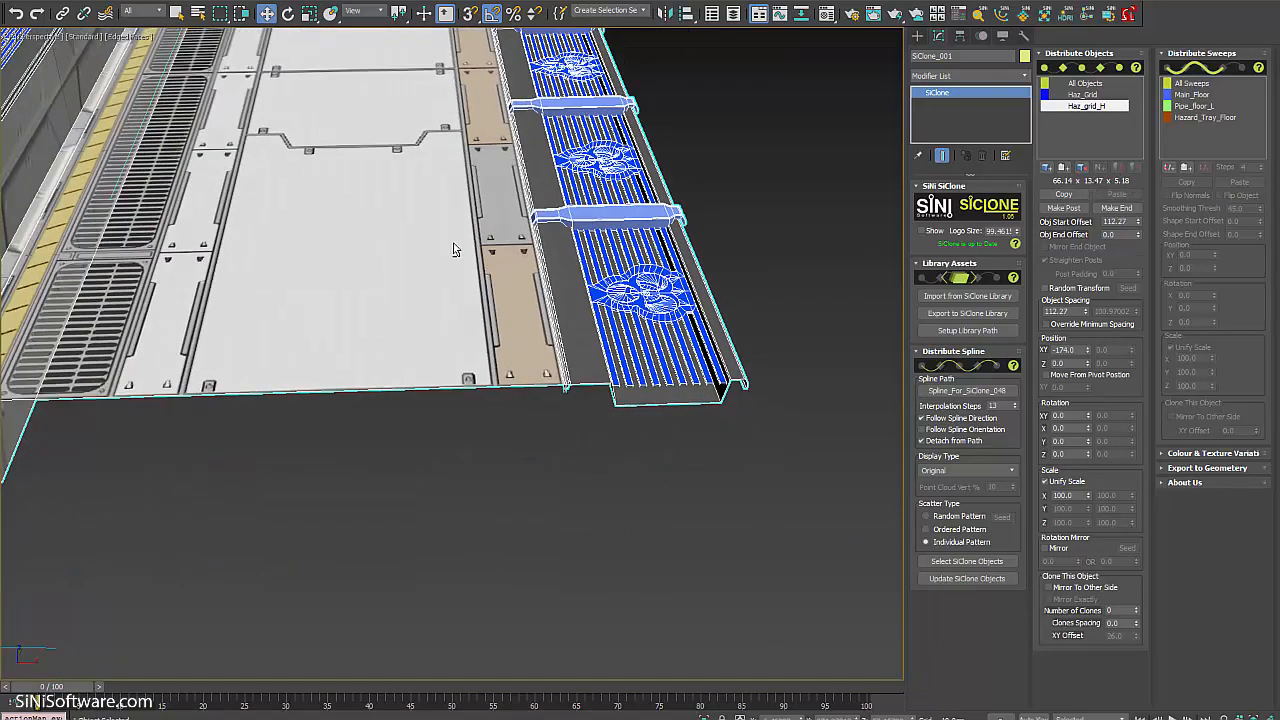
pyautogui.moveTo(457, 250); pyautogui.dragTo(642, 150, button='middle')
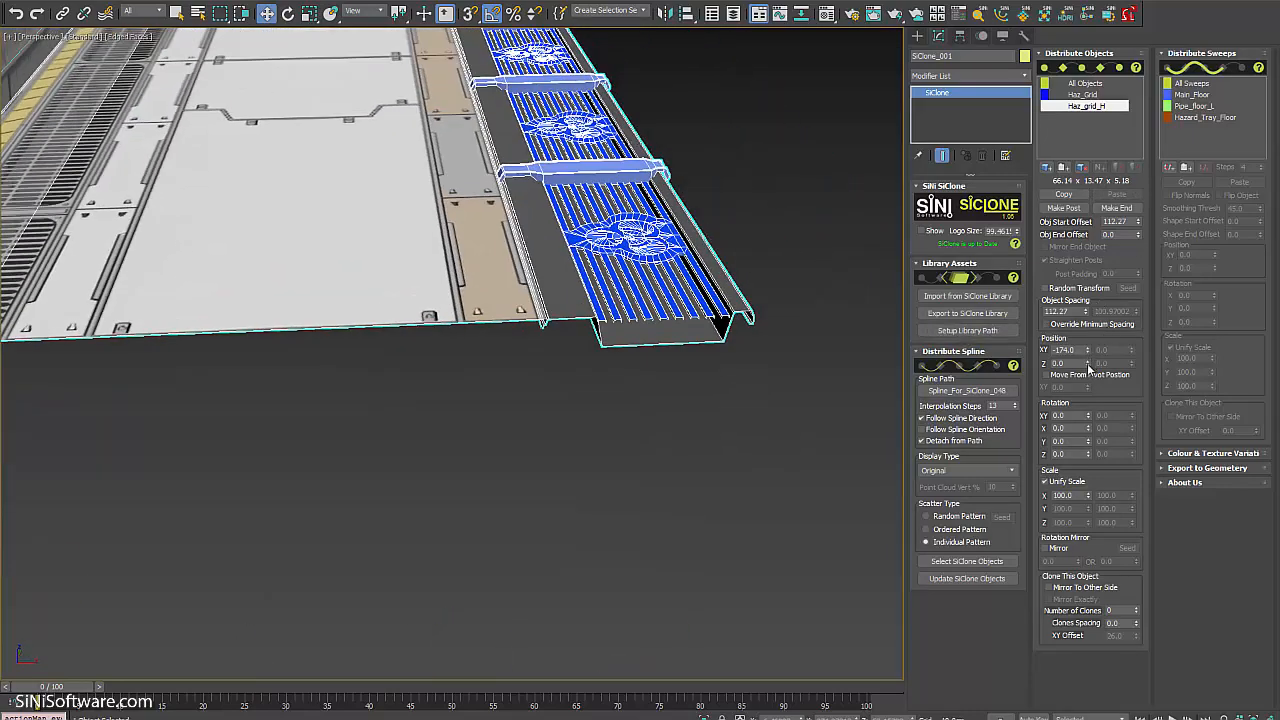
pyautogui.moveTo(1089, 369); pyautogui.dragTo(1089, 366)
pyautogui.keyDown('alt'); pyautogui.moveTo(826, 366); pyautogui.dragTo(565, 350, button='middle'); pyautogui.keyUp('alt')
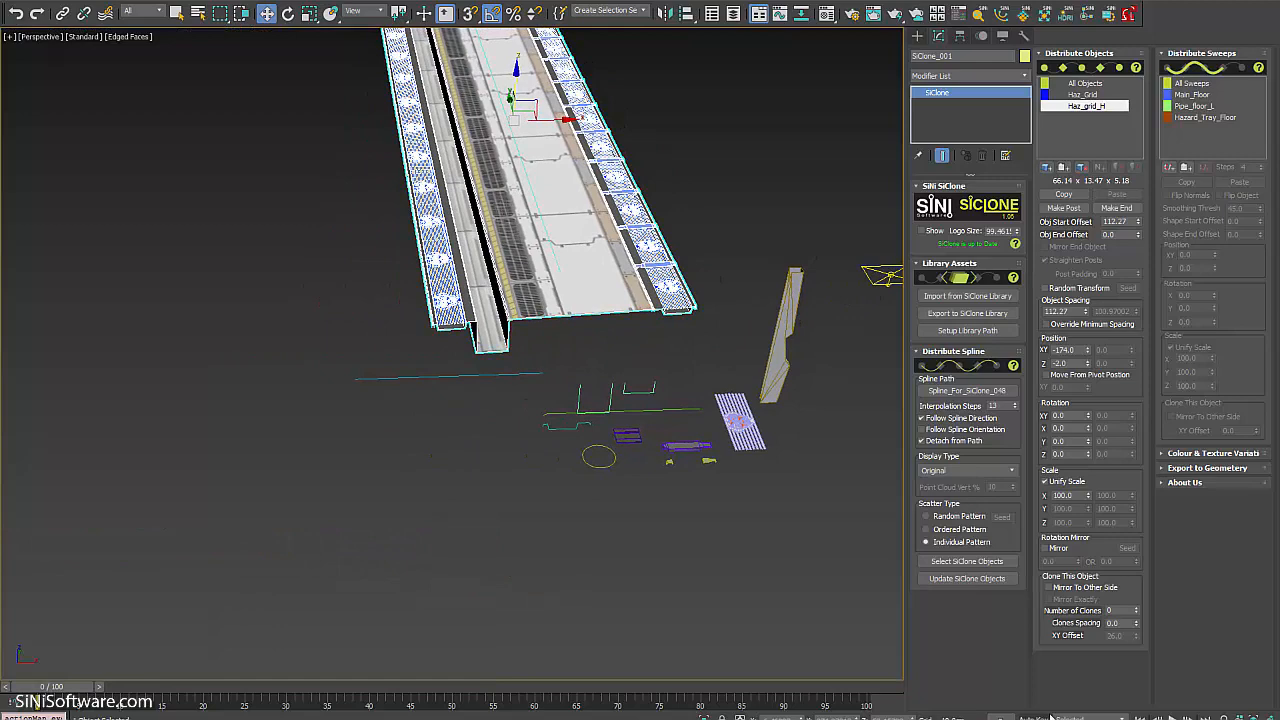
# Enable Mirror To Other Side for Haz_grid_H with an XY Offset of 26.0.
pyautogui.click(1048, 587)
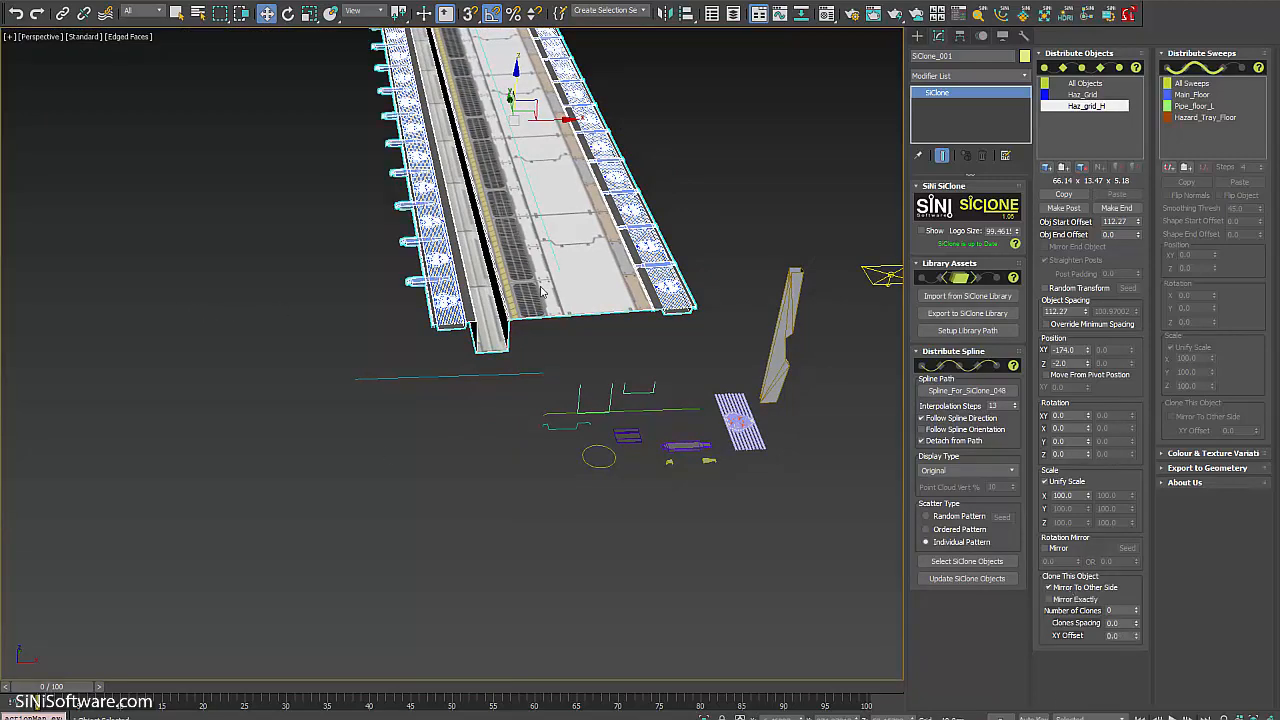
pyautogui.scroll(8, 450, 325)
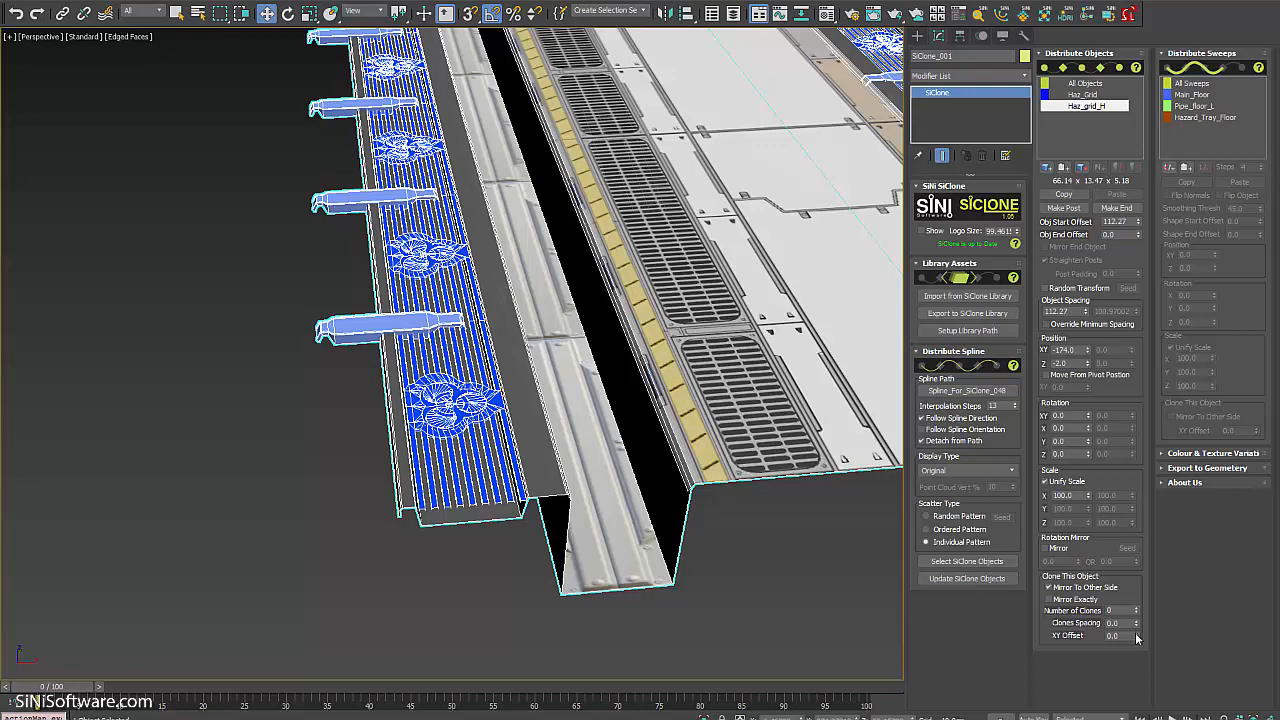
pyautogui.moveTo(1138, 638); pyautogui.dragTo(1137, 613)
pyautogui.scroll(-5, 409, 380)
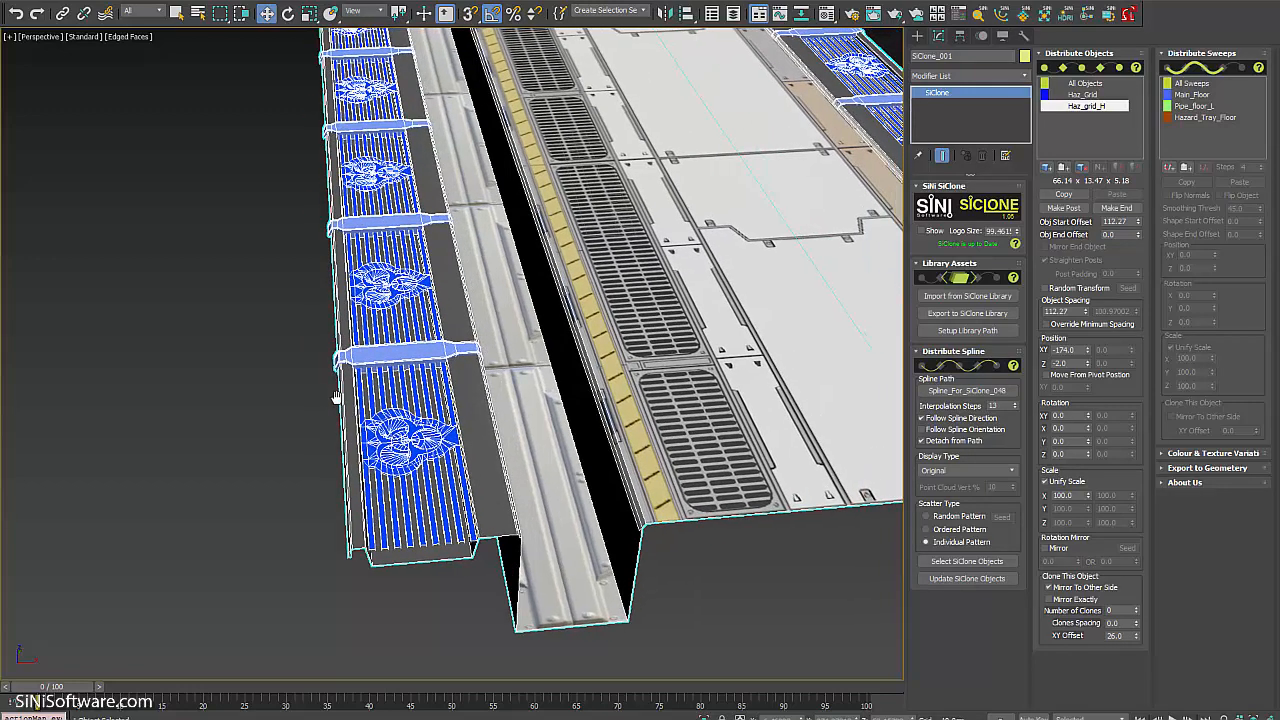
pyautogui.moveTo(564, 389); pyautogui.dragTo(669, 530, button='middle')
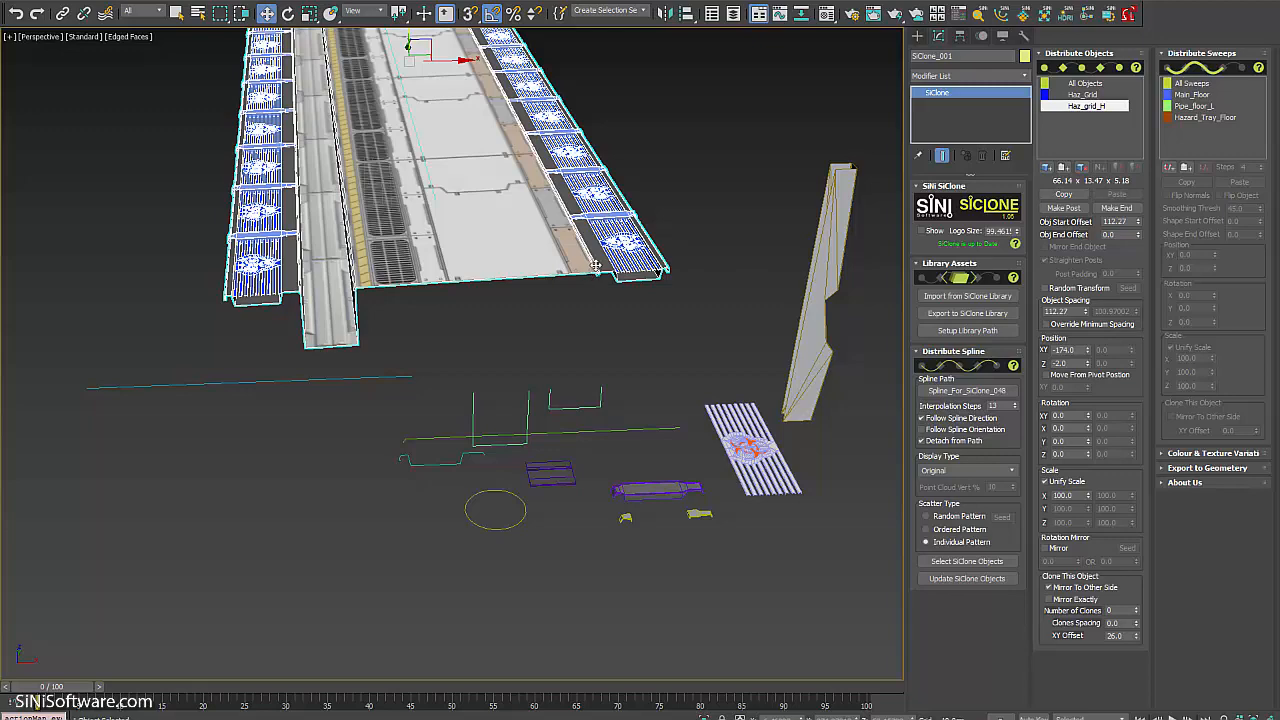
pyautogui.keyDown('alt'); pyautogui.moveTo(617, 349); pyautogui.dragTo(668, 633, button='middle'); pyautogui.keyUp('alt')
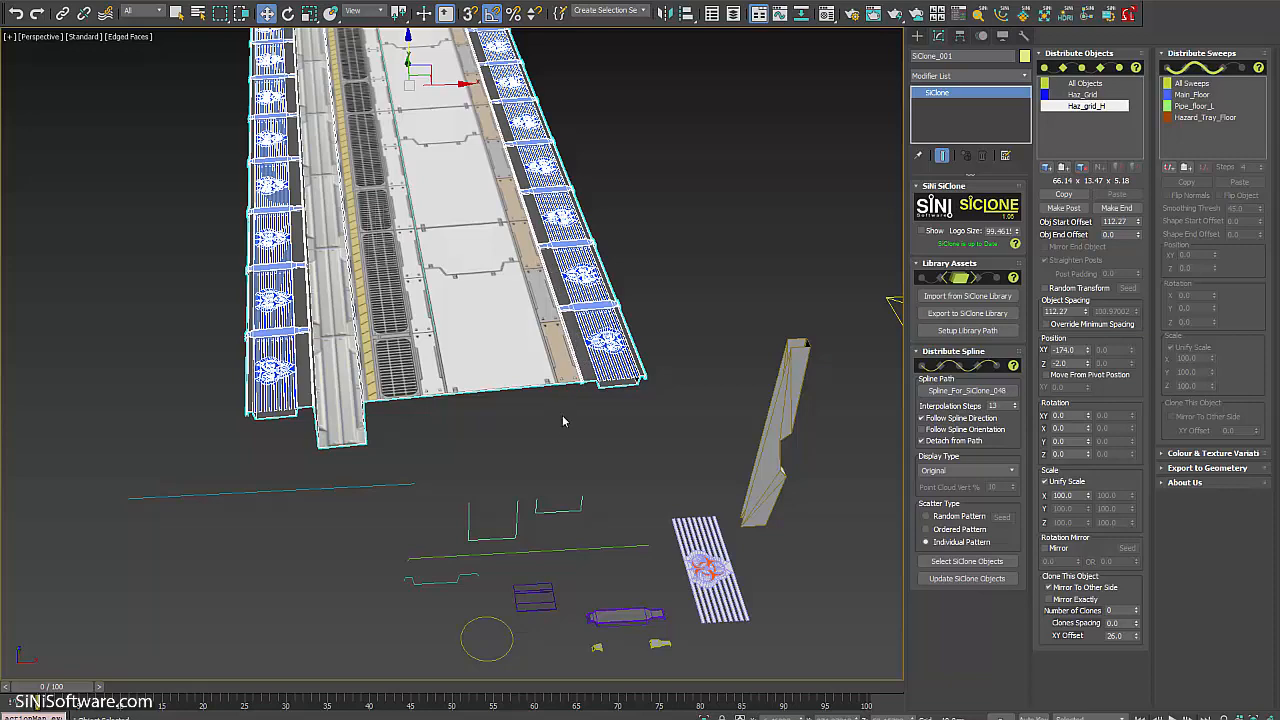
pyautogui.keyDown('alt'); pyautogui.moveTo(562, 415); pyautogui.dragTo(590, 285, button='middle'); pyautogui.keyUp('alt')
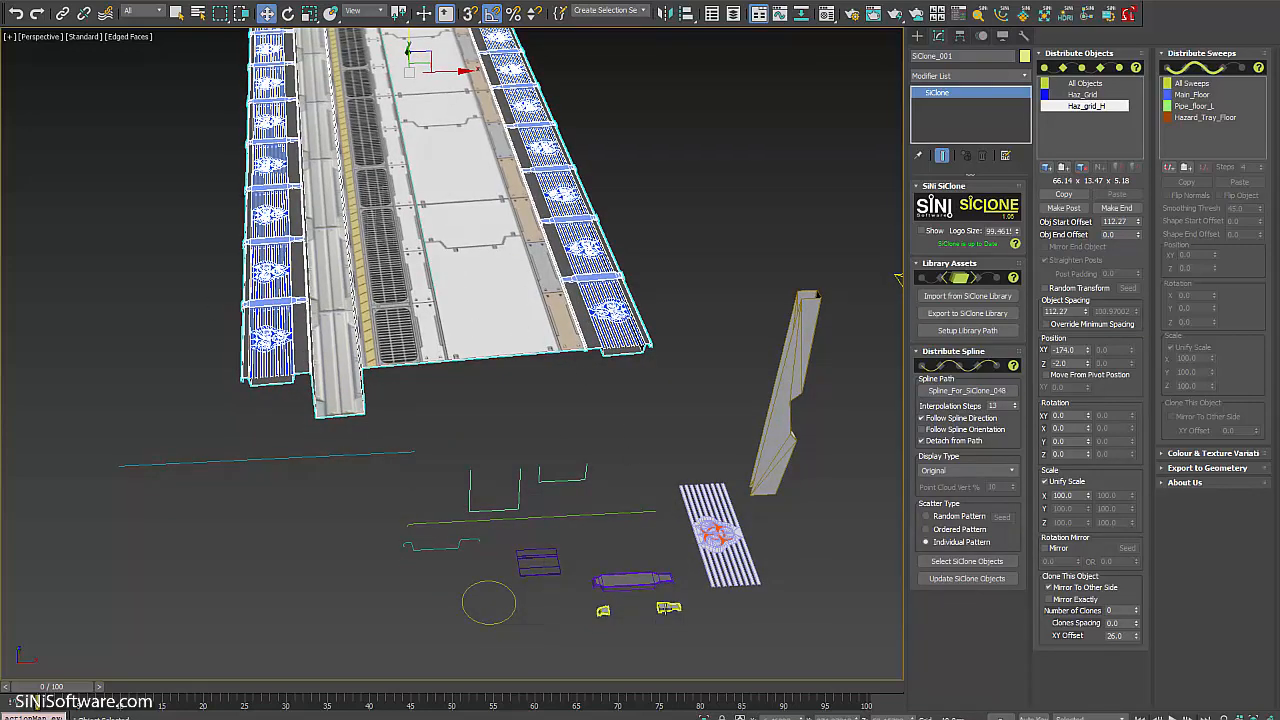
# Pick the yellow Haz_grid_H_S piece and paste Haz_grid_H's distribution settings onto it.
pyautogui.click(1047, 168)
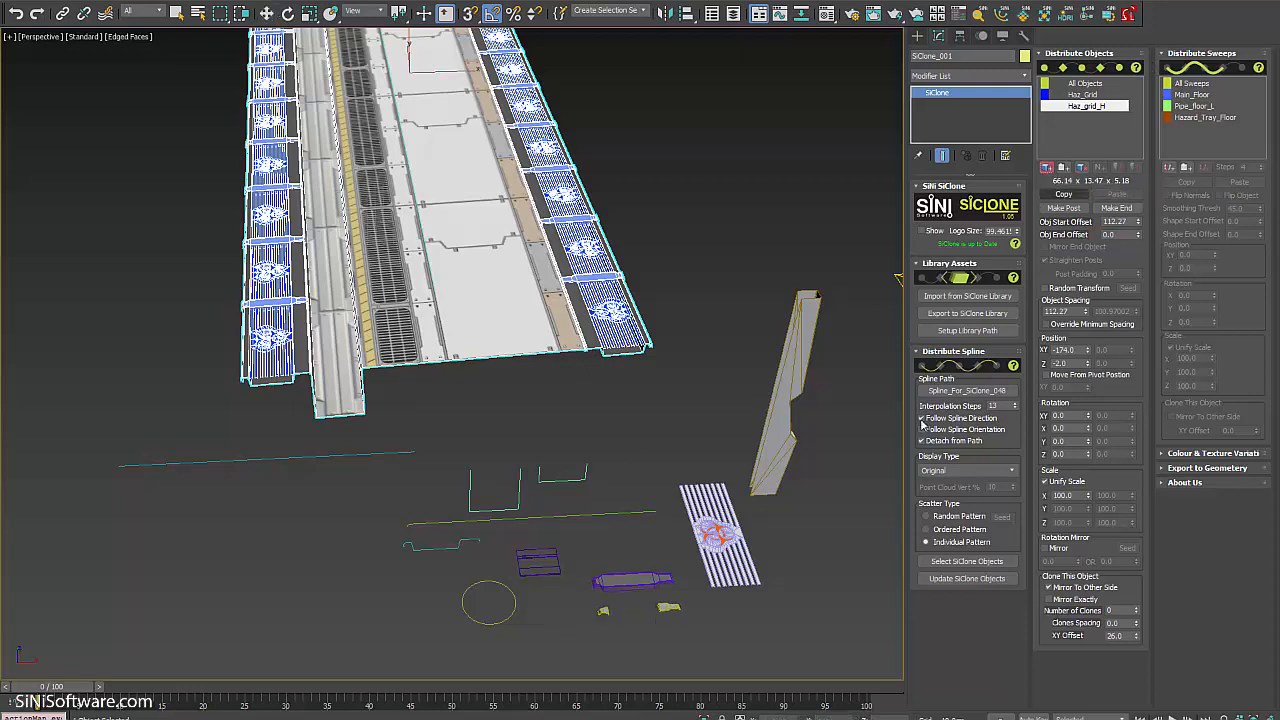
pyautogui.click(669, 612)
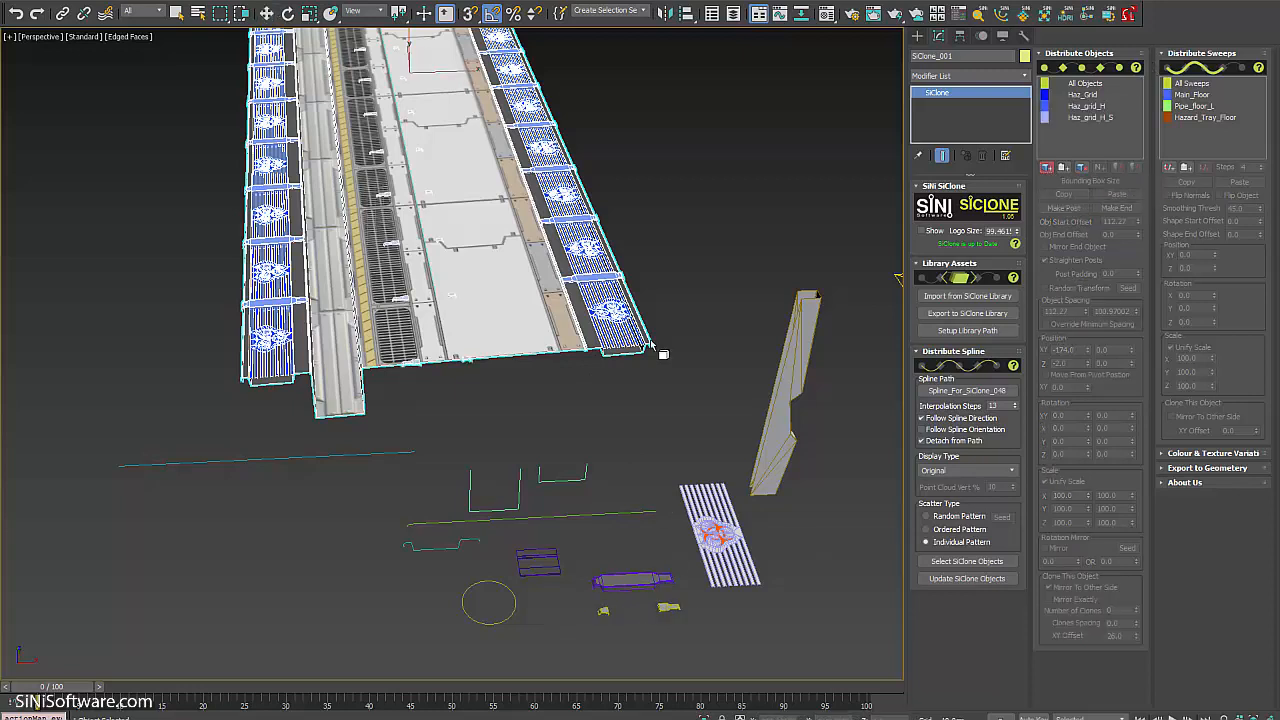
pyautogui.click(1093, 108)
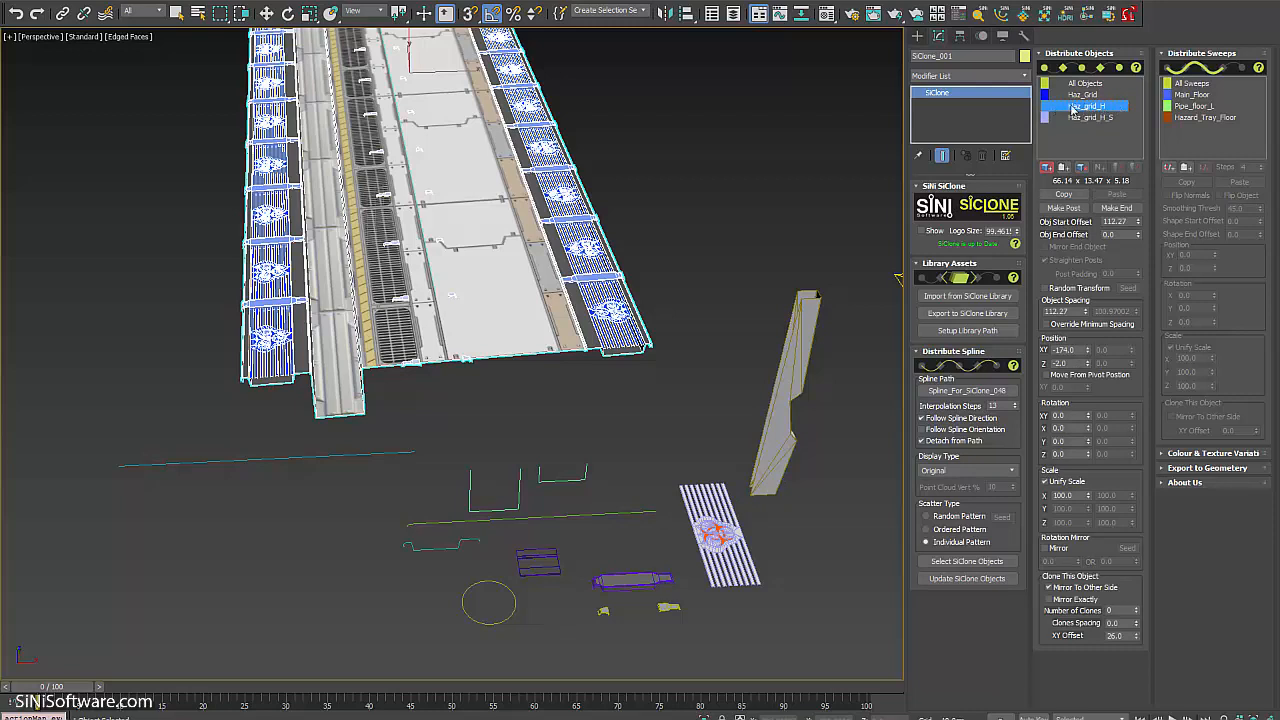
pyautogui.click(1066, 195)
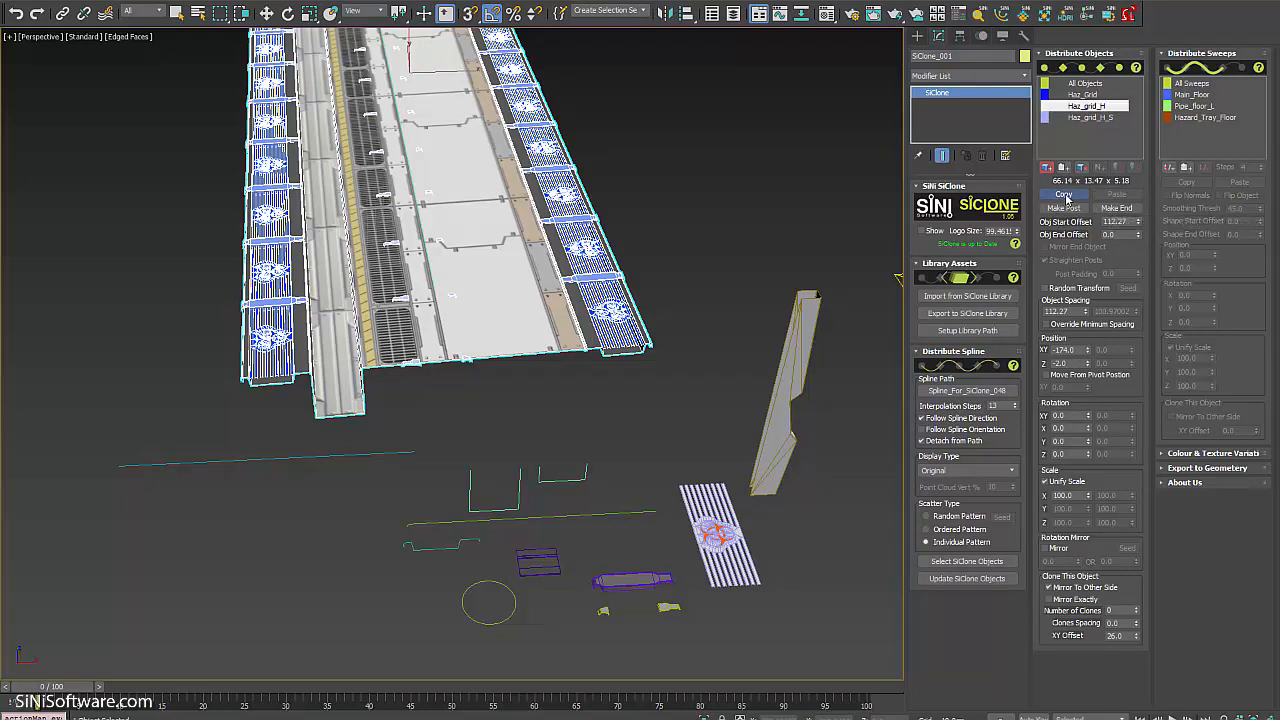
pyautogui.click(1104, 118)
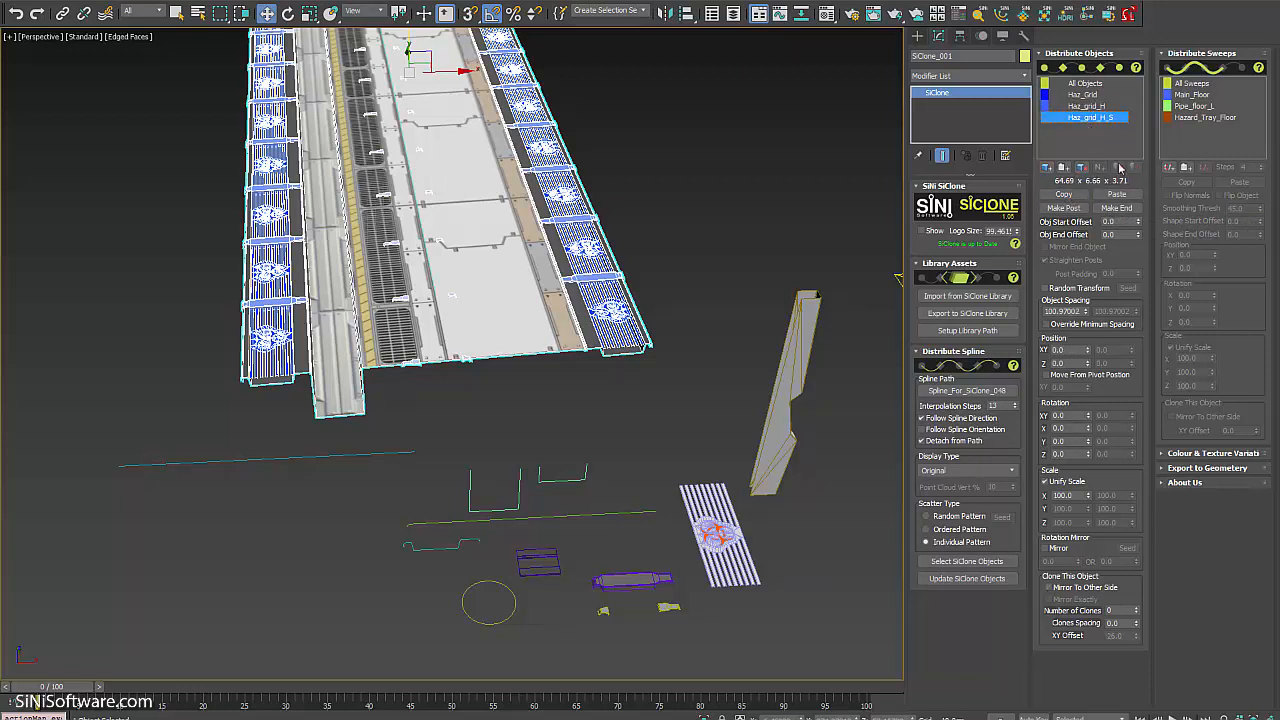
pyautogui.click(1118, 195)
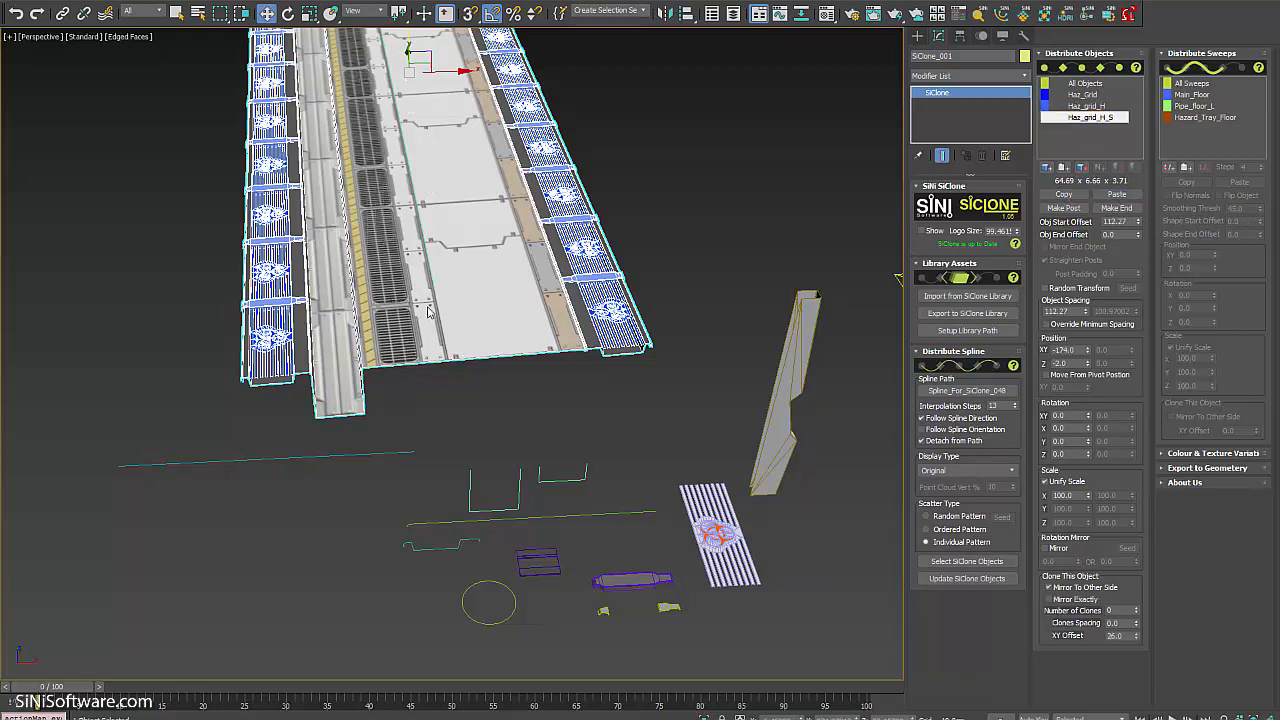
pyautogui.scroll(2, 489, 365)
pyautogui.scroll(6, 489, 365)
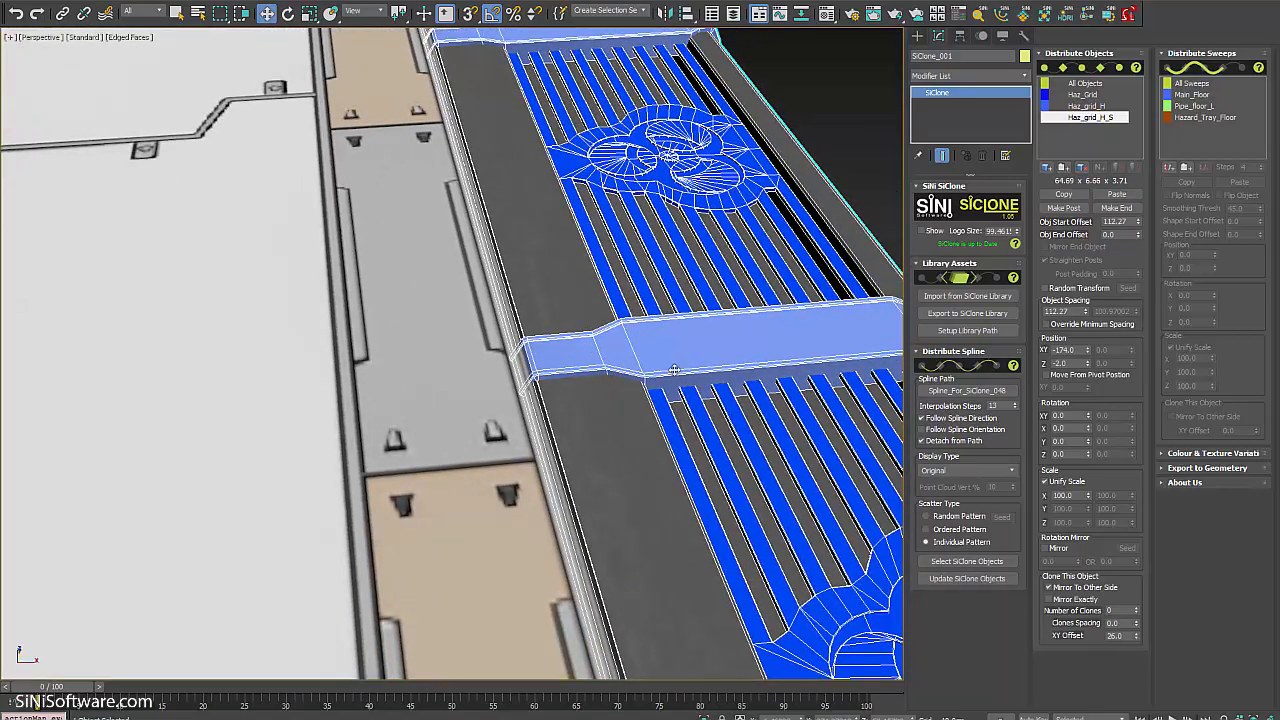
# Set Haz_grid_H_S's start offset to 18.27 so its pieces fall between the Haz_grid_H clones.
pyautogui.moveTo(675, 370); pyautogui.dragTo(577, 213, button='middle')
pyautogui.scroll(-8, 577, 213)
pyautogui.scroll(2, 585, 232)
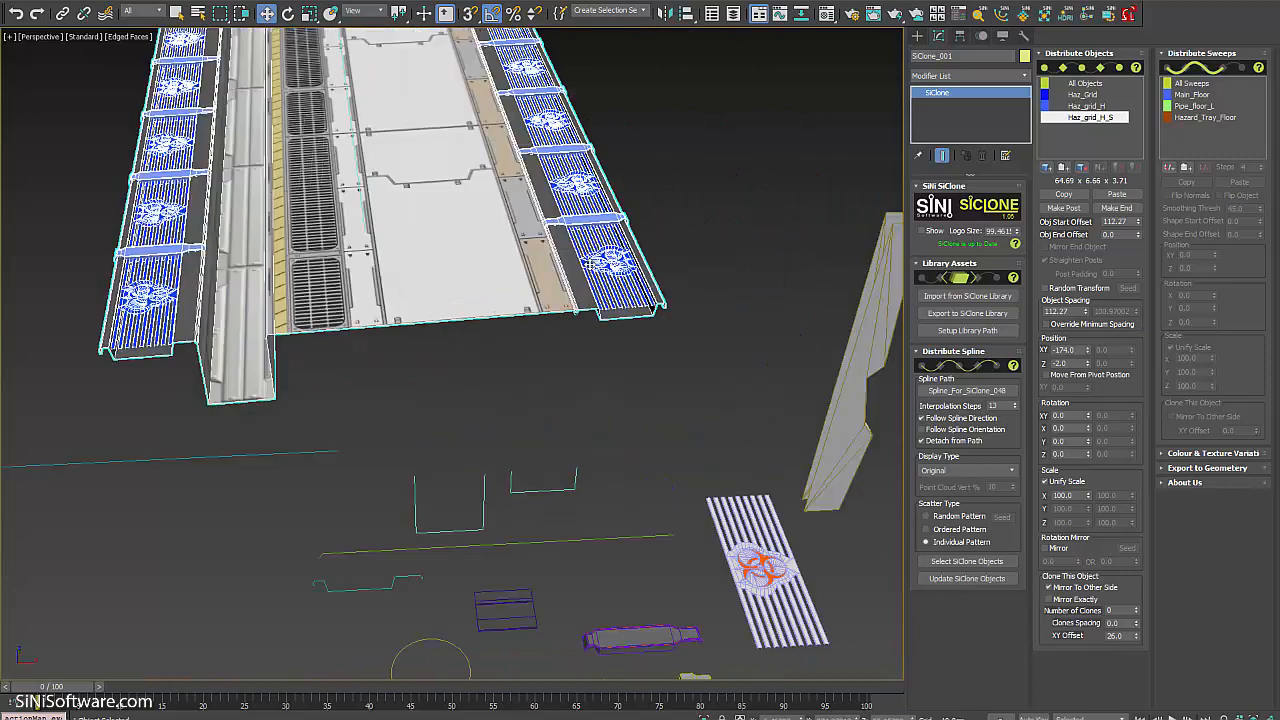
pyautogui.scroll(3, 585, 232)
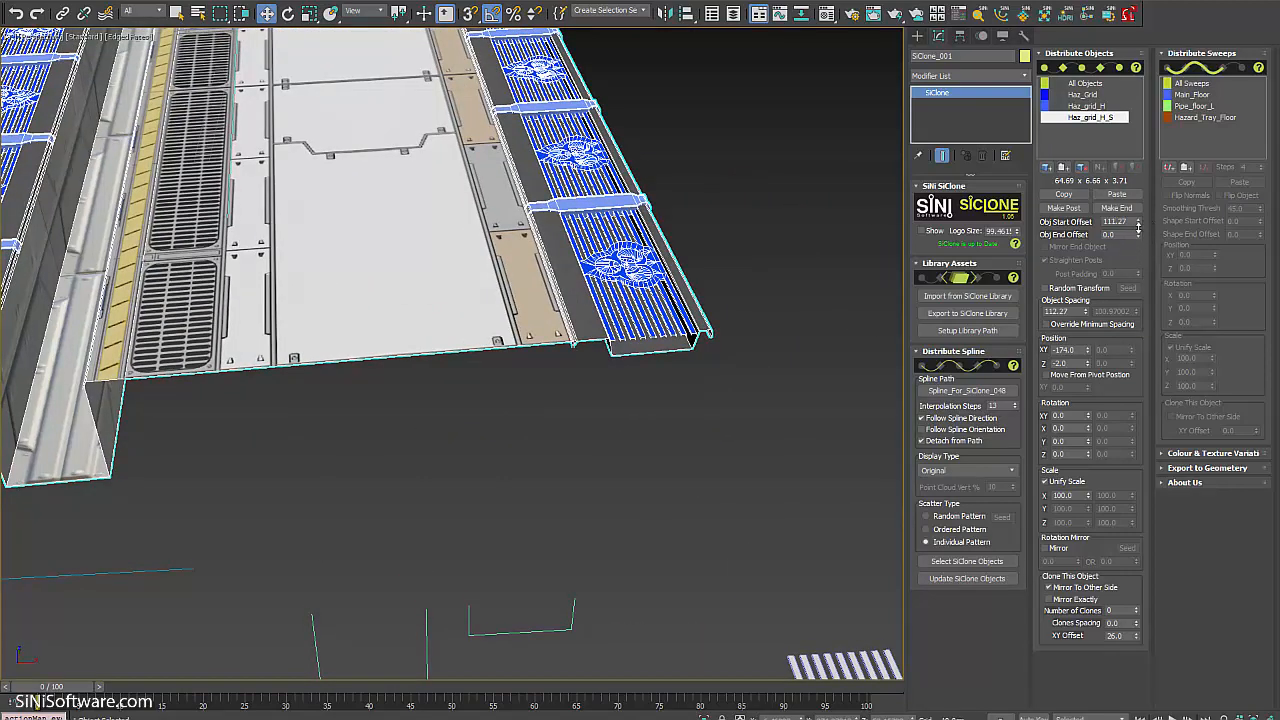
pyautogui.moveTo(1138, 228); pyautogui.dragTo(1144, 289)
pyautogui.keyDown('alt'); pyautogui.moveTo(335, 360); pyautogui.dragTo(740, 360, button='middle'); pyautogui.keyUp('alt')
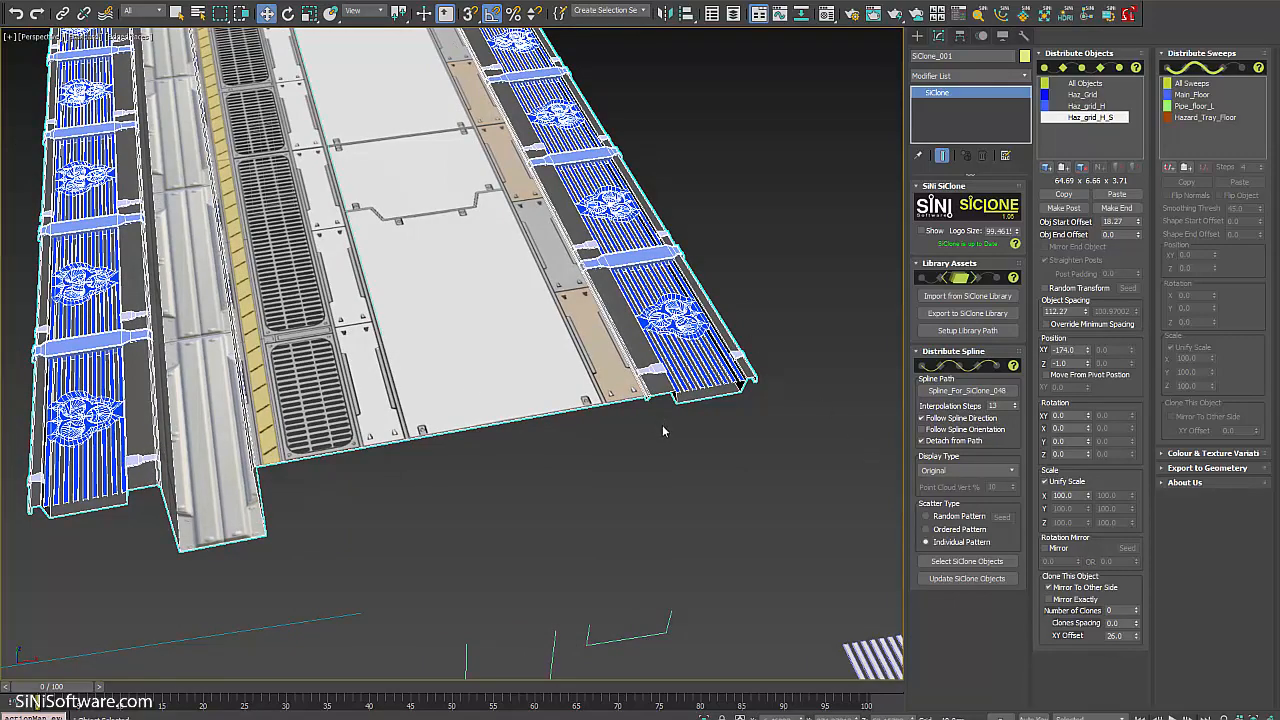
pyautogui.keyDown('alt'); pyautogui.moveTo(662, 431); pyautogui.dragTo(757, 457, button='middle'); pyautogui.keyUp('alt')
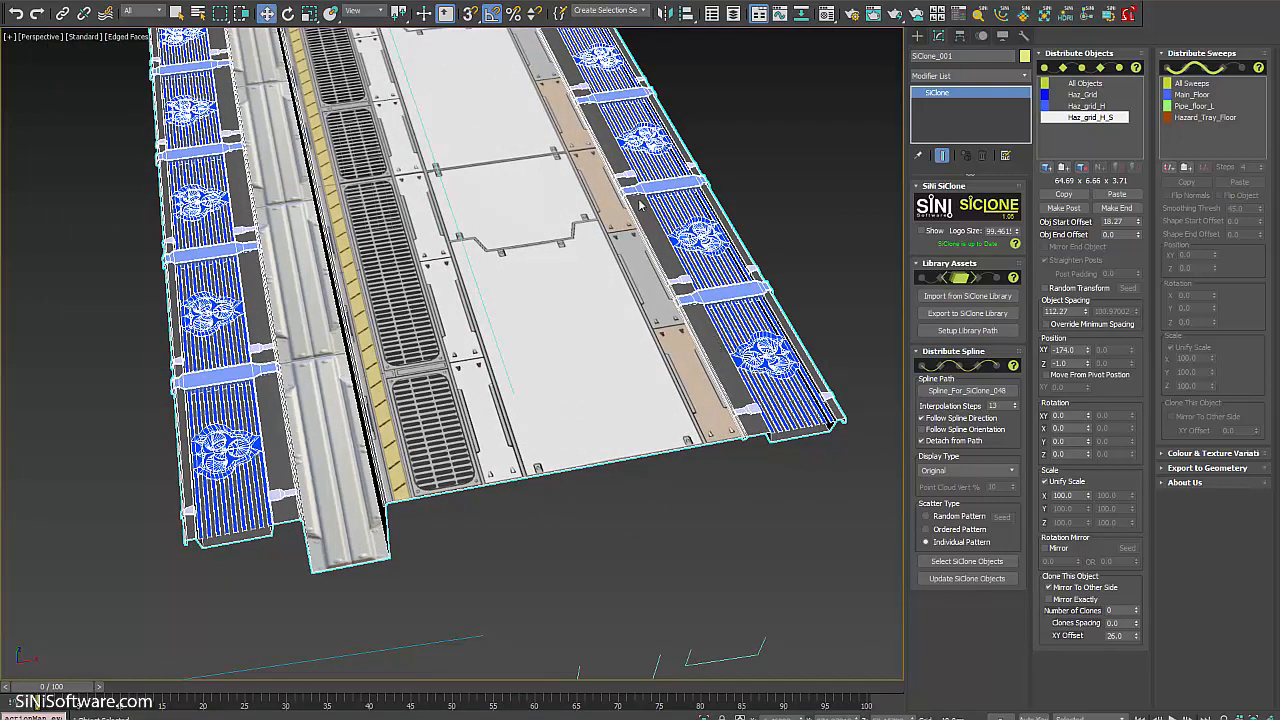
pyautogui.keyDown('alt'); pyautogui.moveTo(758, 552); pyautogui.dragTo(753, 540, button='middle'); pyautogui.keyUp('alt')
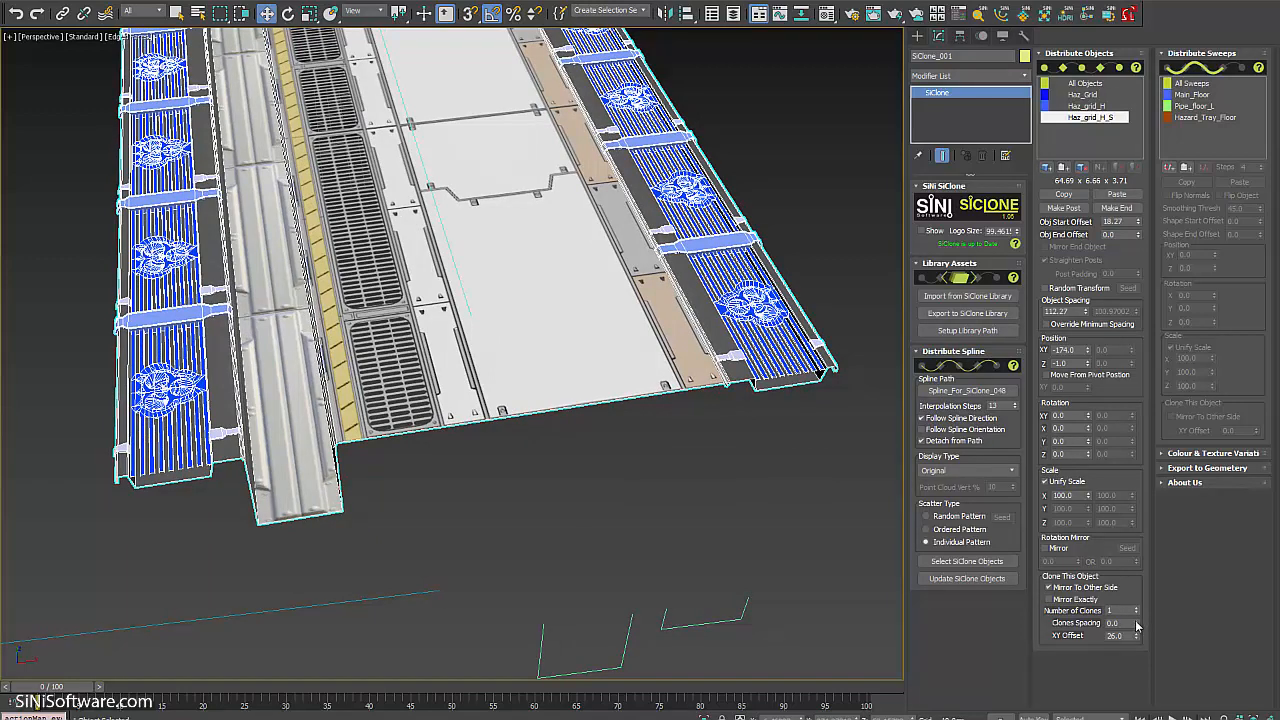
pyautogui.moveTo(1137, 625); pyautogui.dragTo(1130, 576)
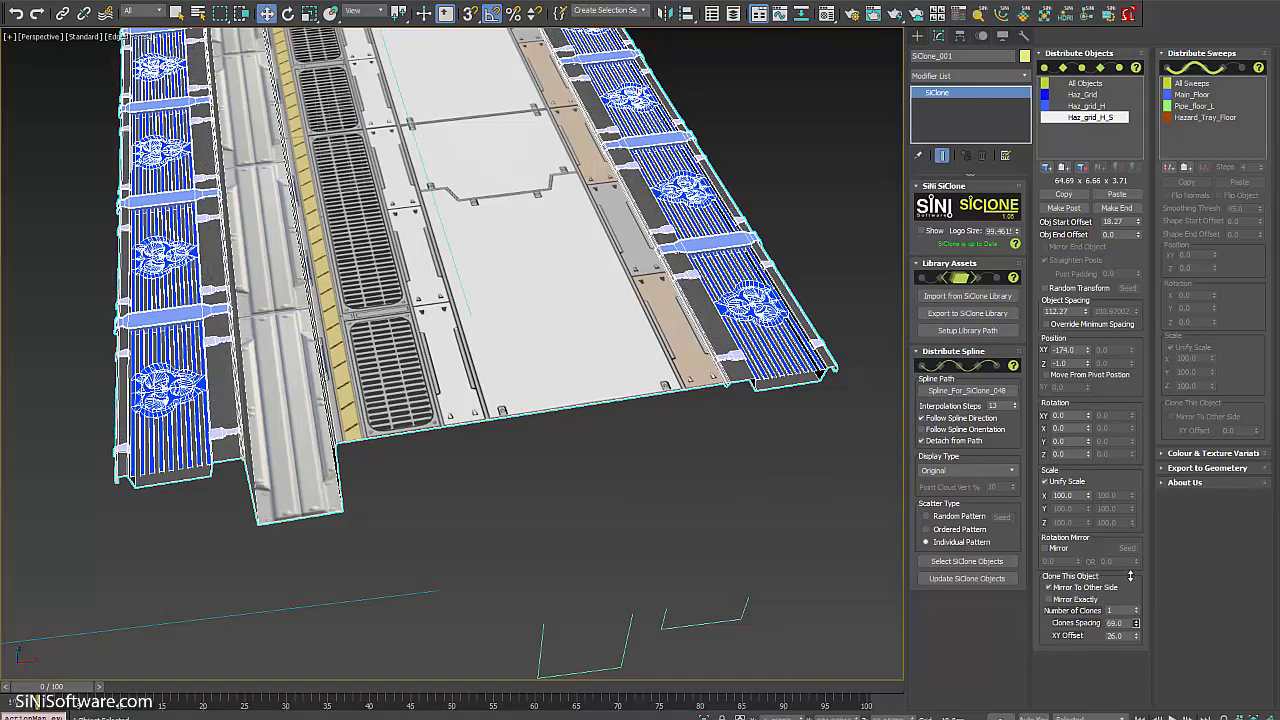
# Frame the whole walkway in view and begin picking another object to distribute.
pyautogui.keyDown('alt'); pyautogui.moveTo(579, 631); pyautogui.dragTo(706, 496, button='middle'); pyautogui.keyUp('alt')
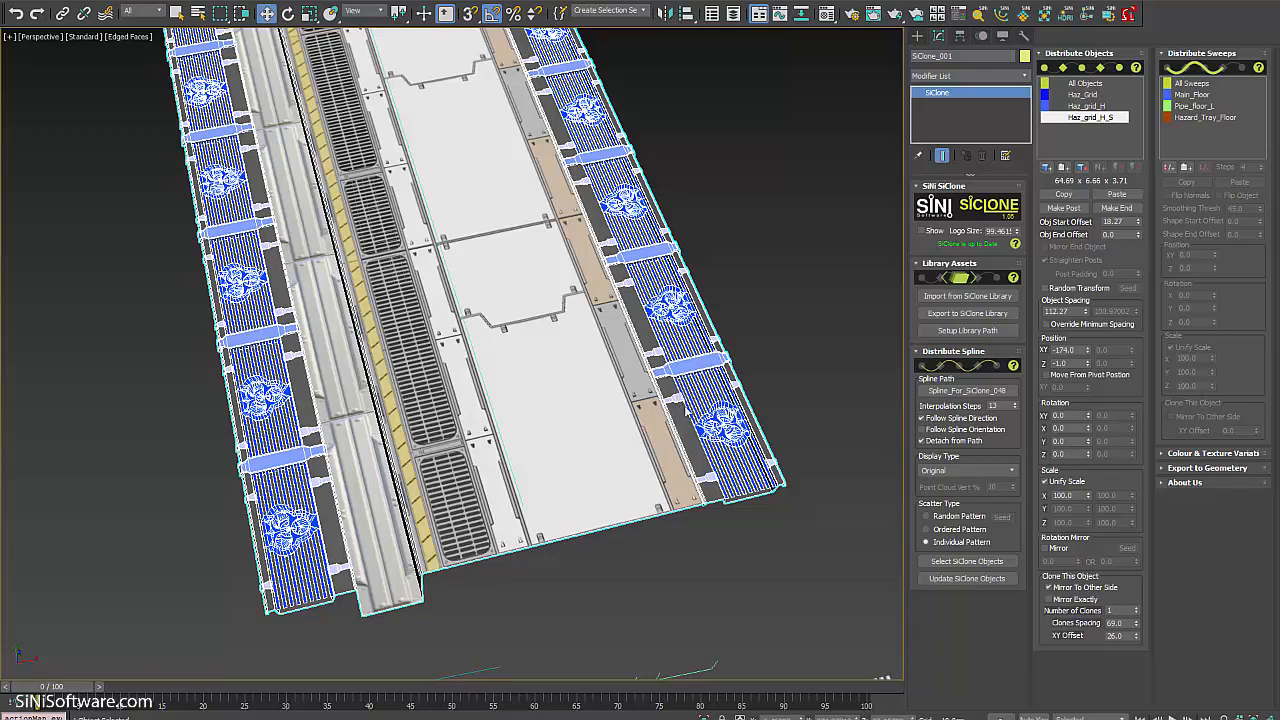
pyautogui.keyDown('alt'); pyautogui.moveTo(656, 408); pyautogui.dragTo(600, 414, button='middle'); pyautogui.keyUp('alt')
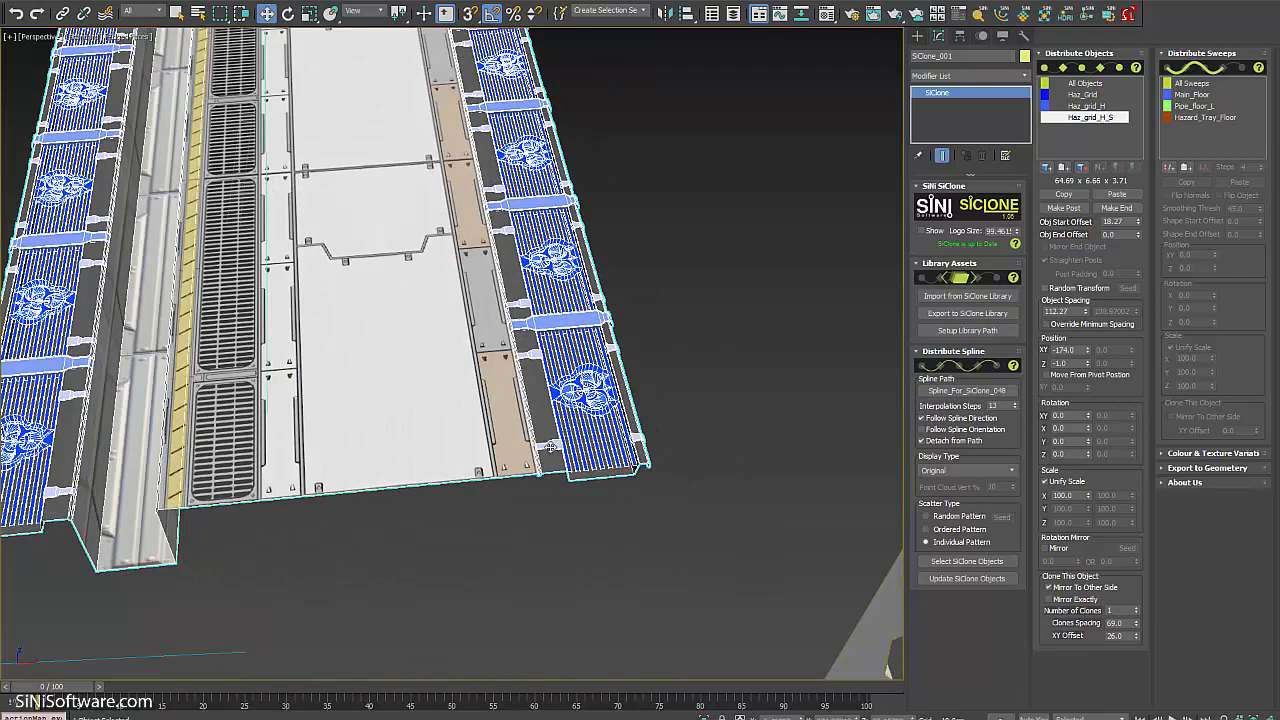
pyautogui.moveTo(309, 417); pyautogui.dragTo(409, 417, button='middle')
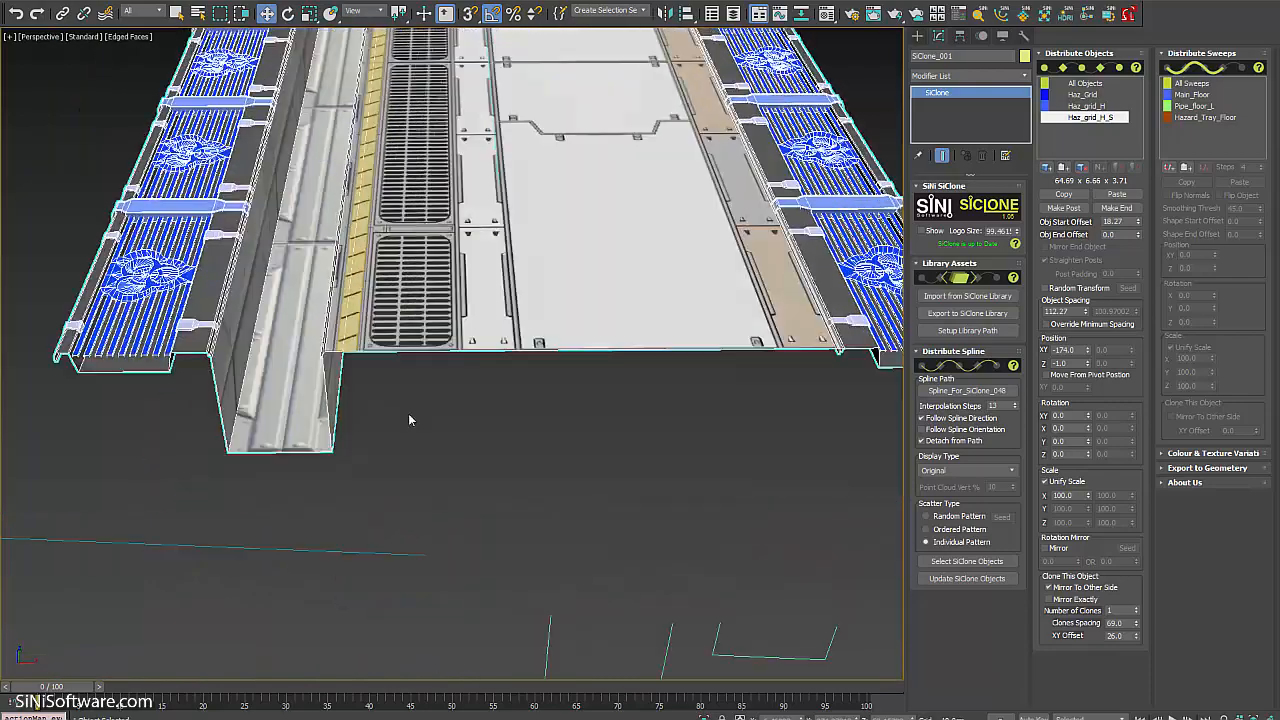
pyautogui.moveTo(408, 620); pyautogui.dragTo(408, 496, button='middle')
pyautogui.scroll(-3, 408, 496)
pyautogui.moveTo(428, 389); pyautogui.dragTo(535, 452, button='middle')
pyautogui.scroll(-5, 536, 444)
pyautogui.scroll(5, 546, 470)
pyautogui.scroll(-5, 543, 452)
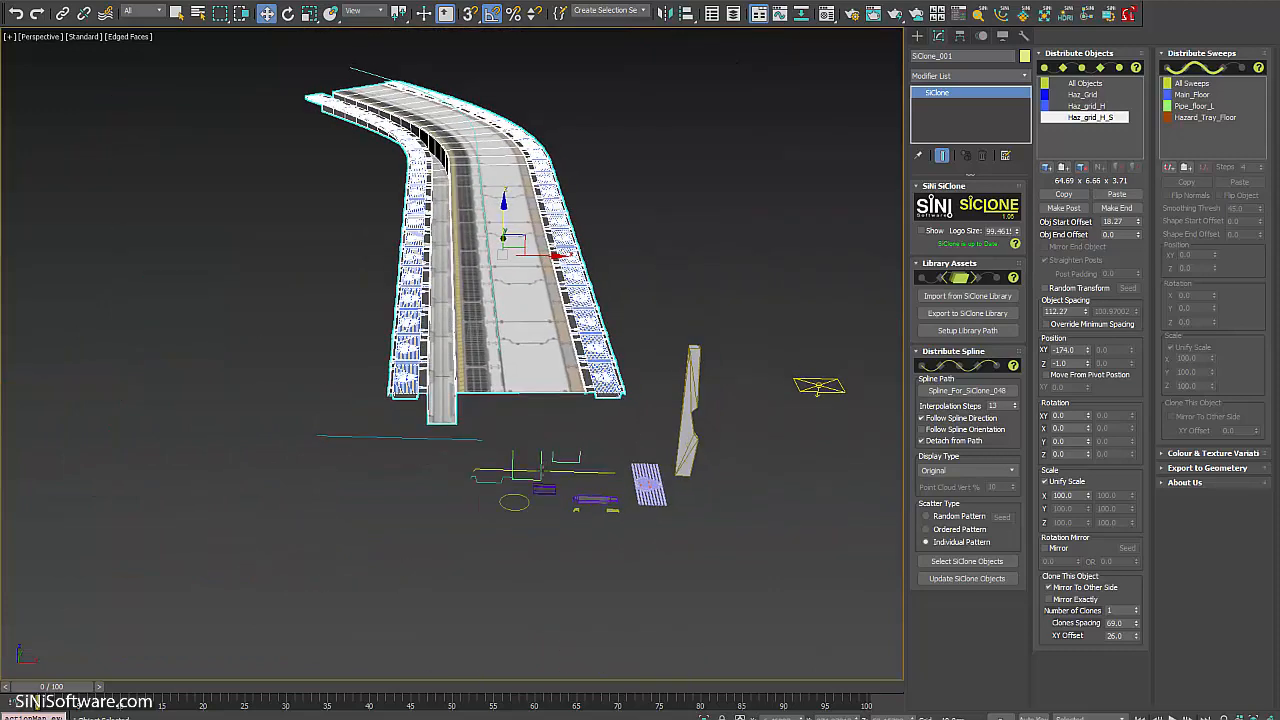
pyautogui.moveTo(644, 416); pyautogui.dragTo(648, 424, button='middle')
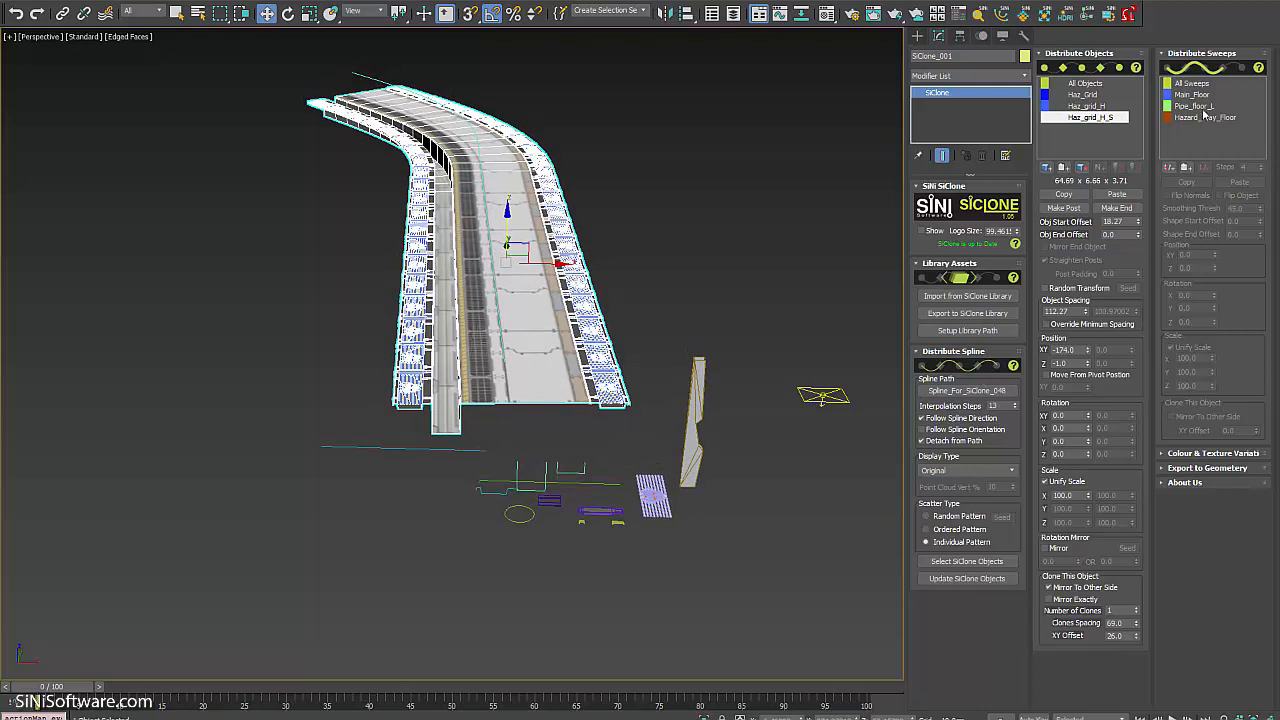
pyautogui.click(1045, 168)
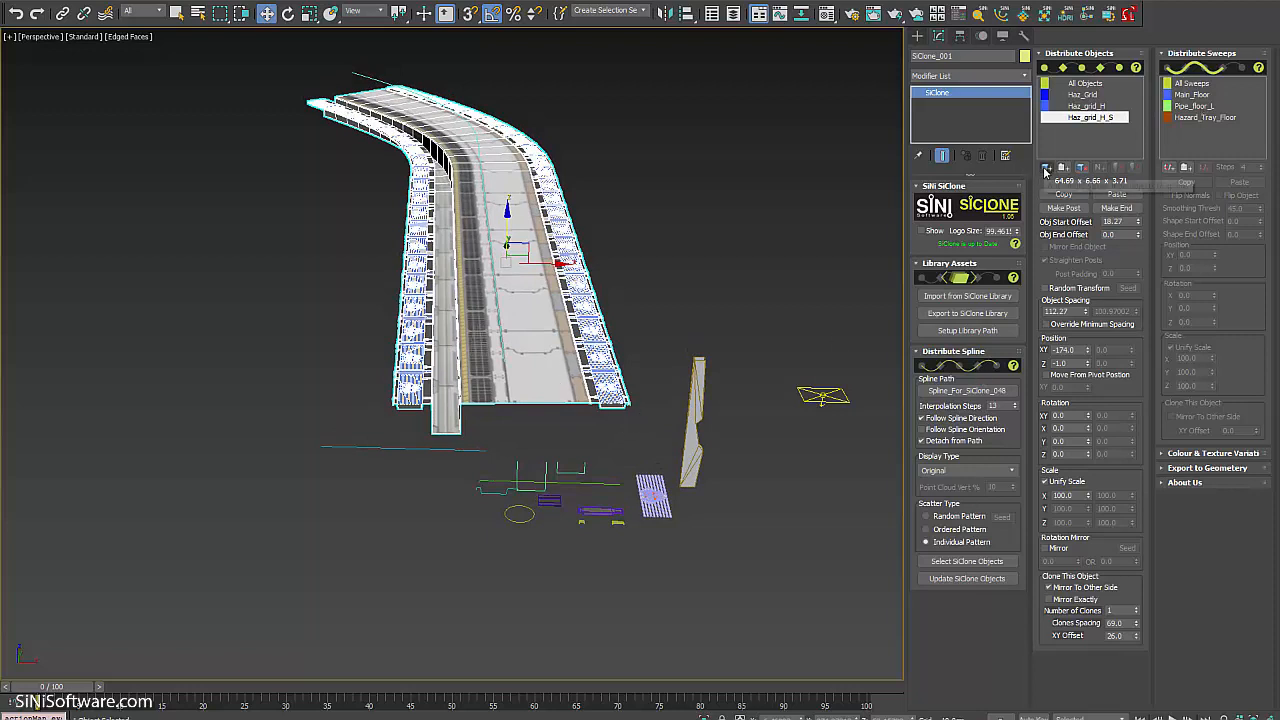
# Add Side_Beam_2 to the distributed objects, widen its object spacing, and clone each placement 10 times.
pyautogui.click(700, 462)
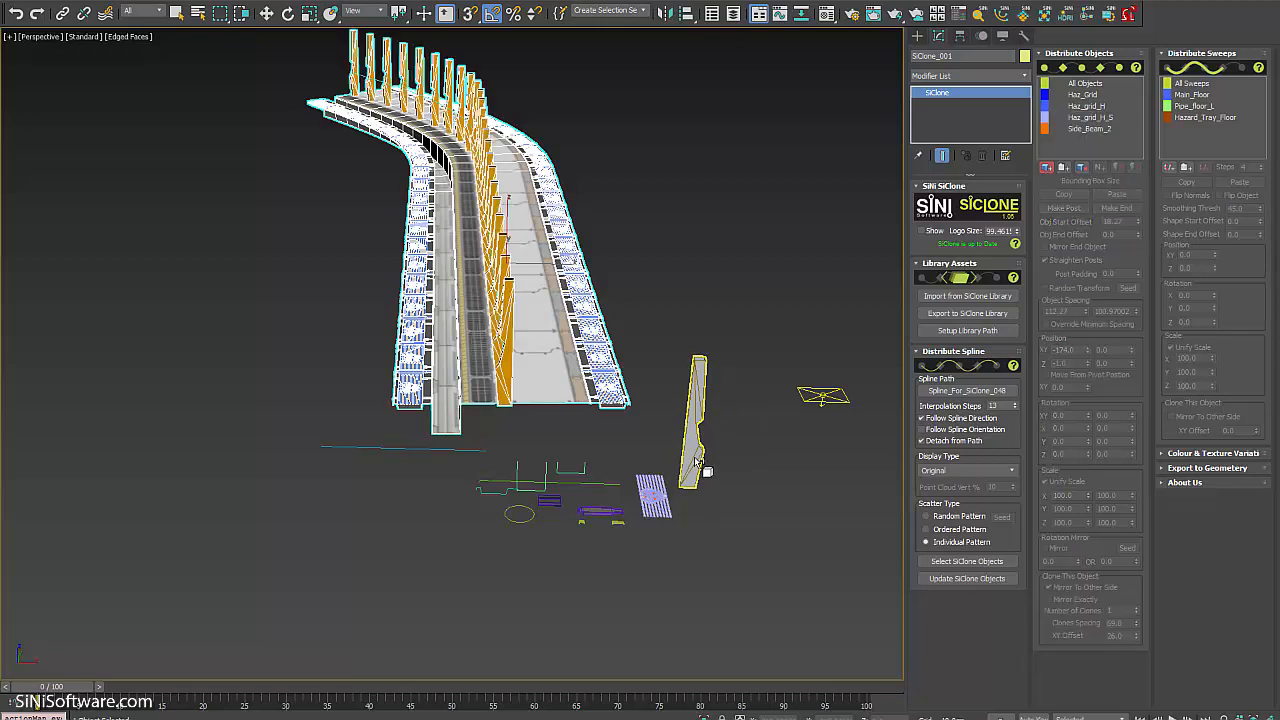
pyautogui.keyDown('alt'); pyautogui.moveTo(700, 462); pyautogui.dragTo(400, 264, button='middle'); pyautogui.keyUp('alt')
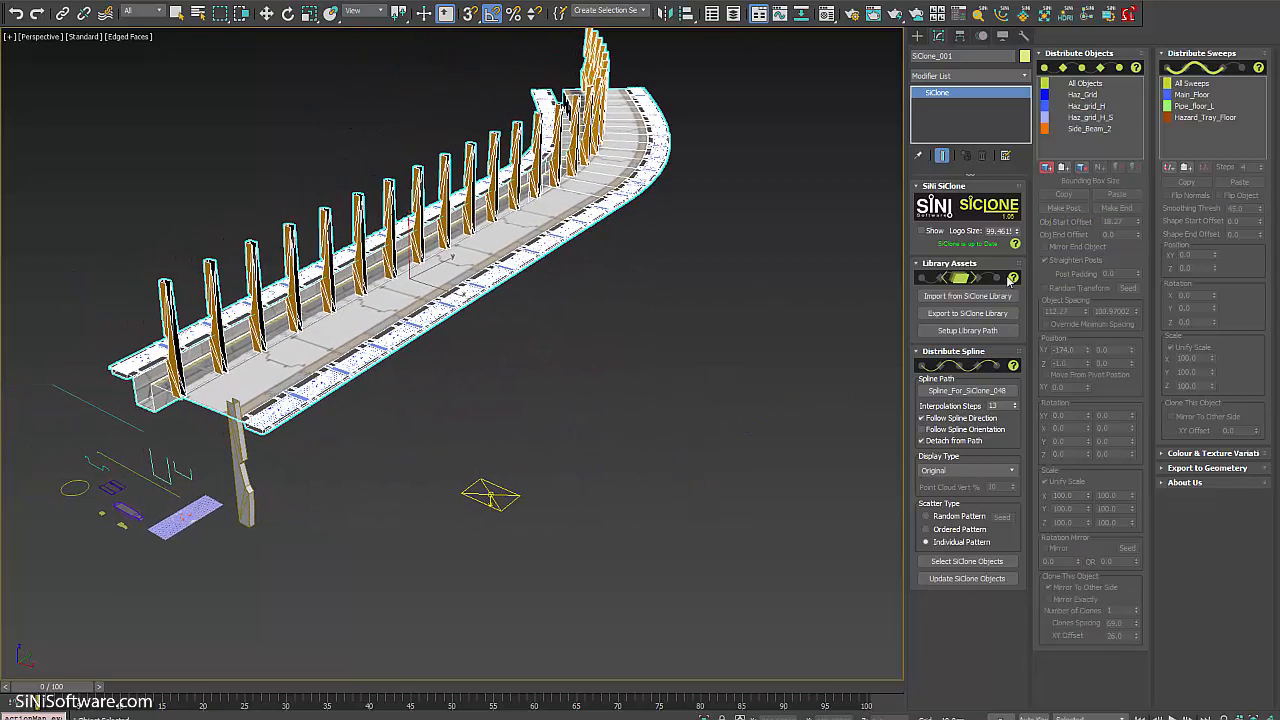
pyautogui.click(1089, 129)
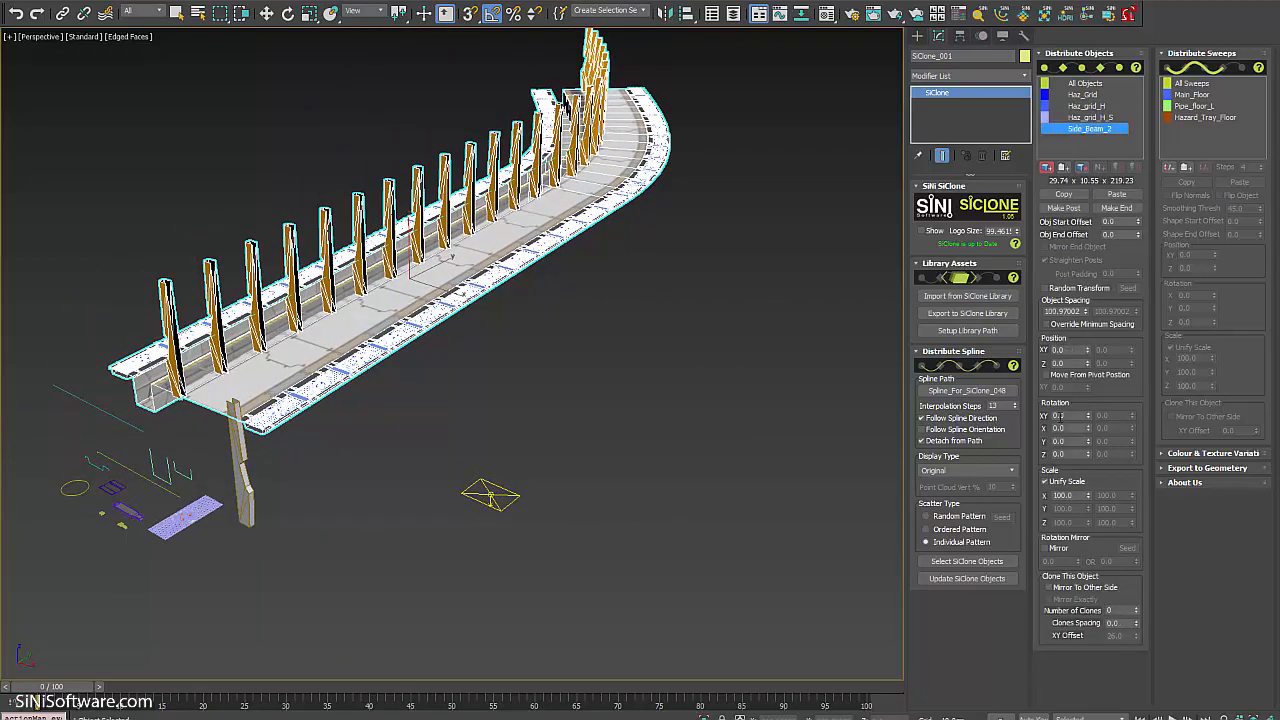
pyautogui.moveTo(1085, 312); pyautogui.dragTo(1056, 608)
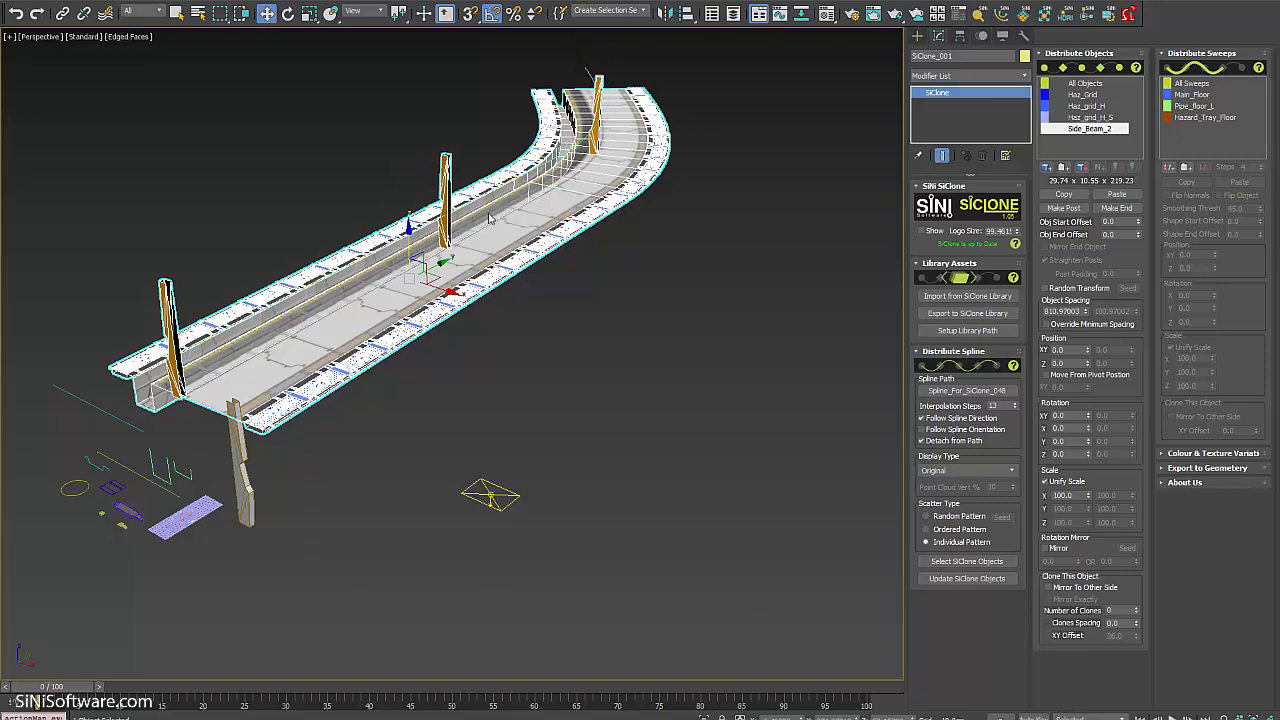
pyautogui.keyDown('alt'); pyautogui.moveTo(489, 332); pyautogui.dragTo(521, 338, button='middle'); pyautogui.keyUp('alt')
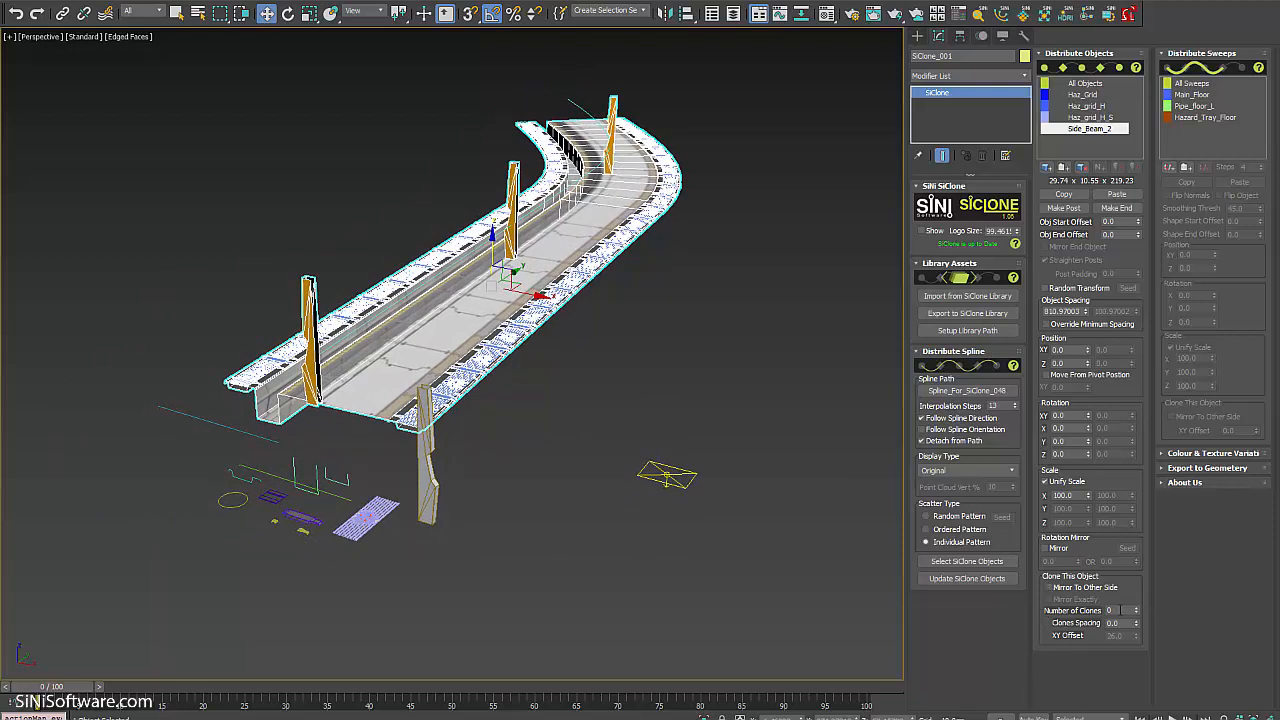
pyautogui.moveTo(1132, 553)
pyautogui.mouseDown()
pyautogui.moveTo(1137, 613)
pyautogui.moveTo(1135, 585)
pyautogui.mouseUp()
# Tighten Side_Beam_2's clone spacing to 57 and inspect the beams along the rail.
pyautogui.keyDown('alt'); pyautogui.moveTo(481, 347); pyautogui.dragTo(651, 262, button='middle'); pyautogui.keyUp('alt')
pyautogui.scroll(3, 578, 308)
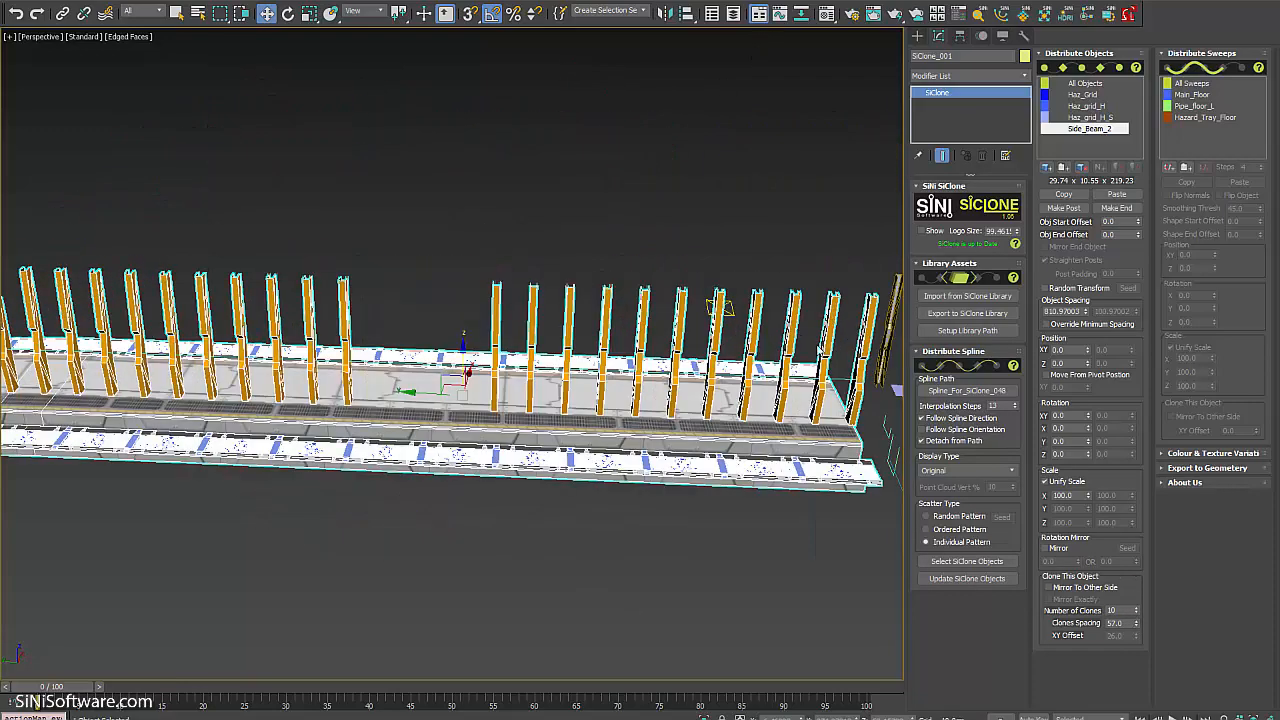
pyautogui.keyDown('alt'); pyautogui.moveTo(218, 348); pyautogui.dragTo(416, 436, button='middle'); pyautogui.keyUp('alt')
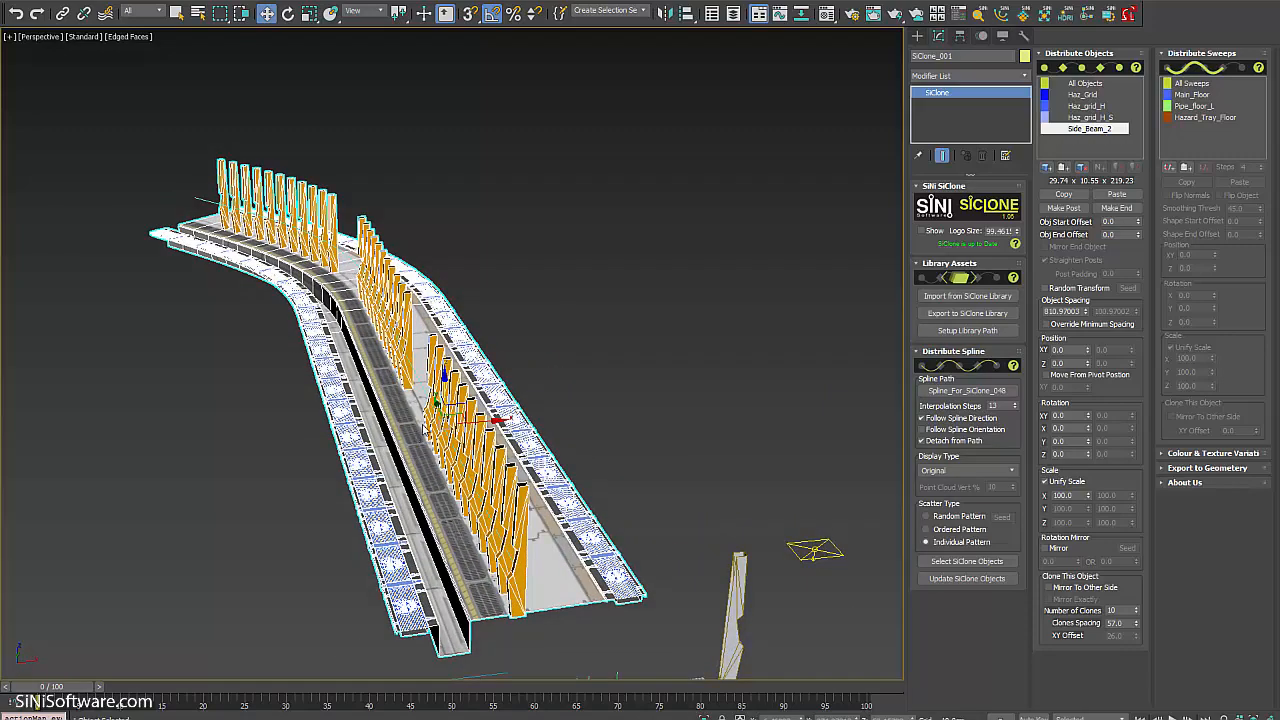
pyautogui.keyDown('alt'); pyautogui.moveTo(628, 422); pyautogui.dragTo(547, 442, button='middle'); pyautogui.keyUp('alt')
pyautogui.scroll(5, 547, 444)
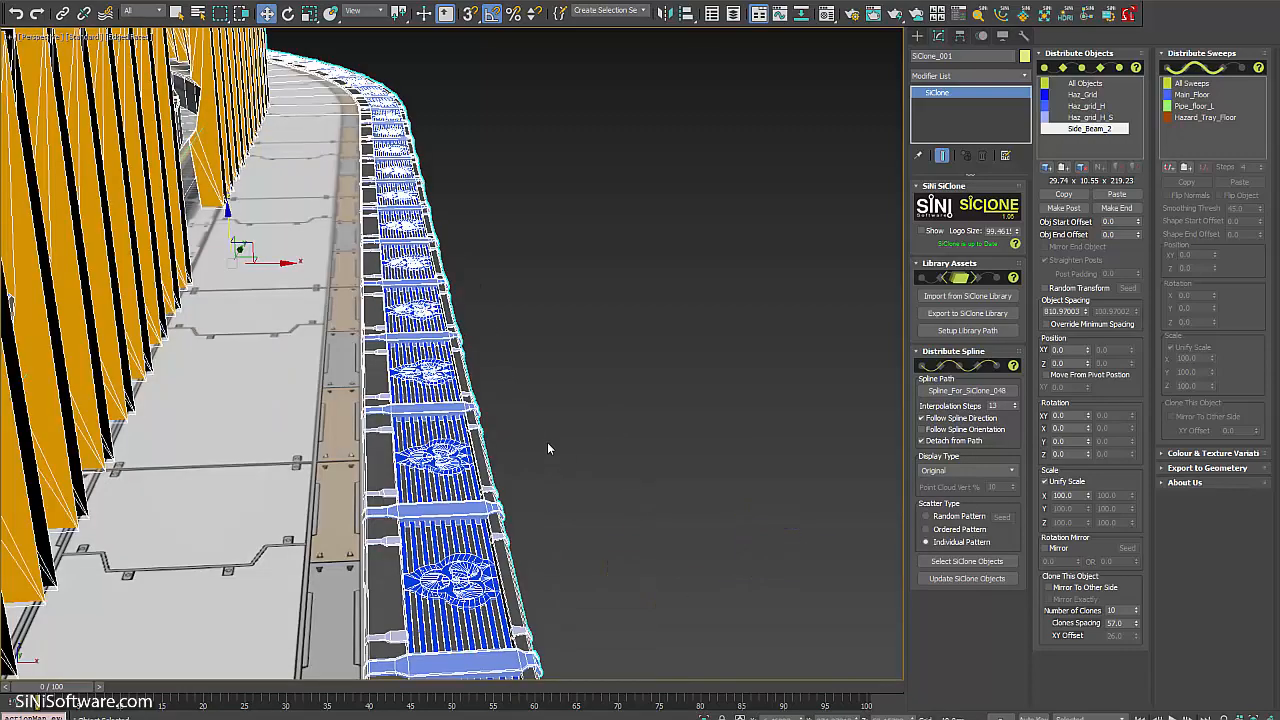
pyautogui.scroll(-8, 547, 442)
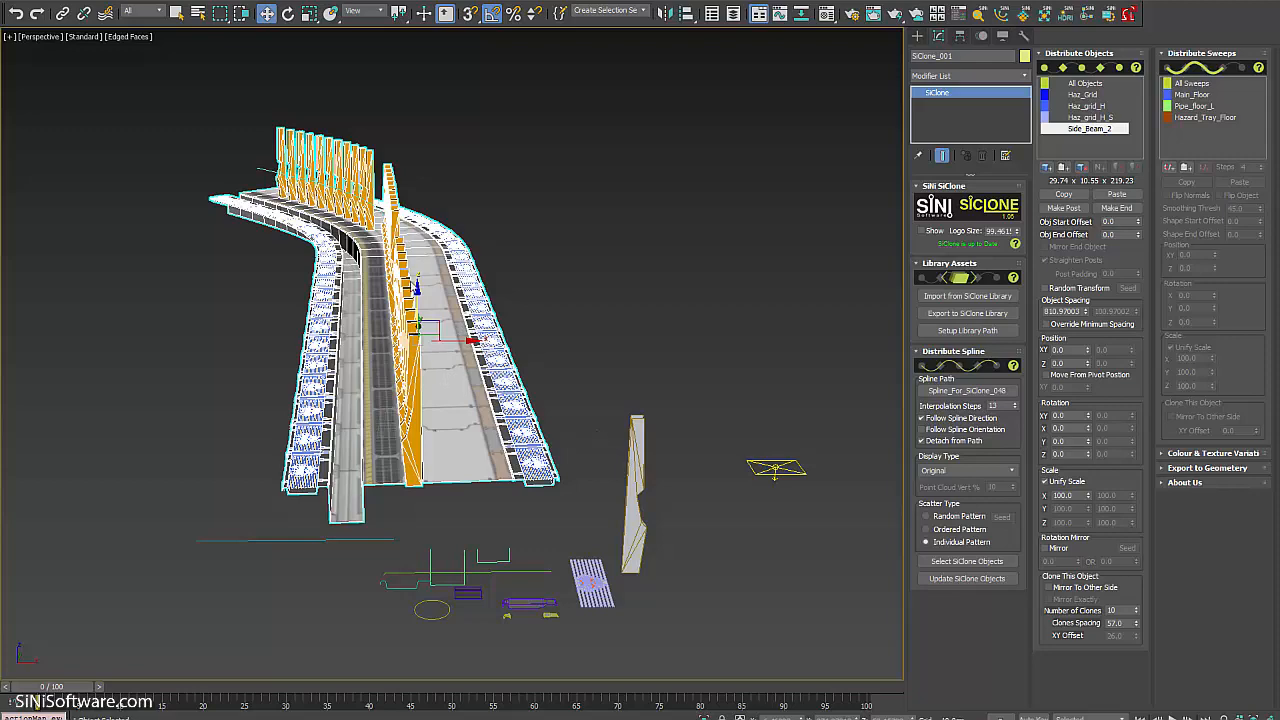
# Move the beam rows to Position XY -208 so they line the walkway's edge.
pyautogui.keyDown('alt'); pyautogui.moveTo(413, 283); pyautogui.dragTo(437, 293, button='middle'); pyautogui.keyUp('alt')
pyautogui.scroll(4, 420, 280)
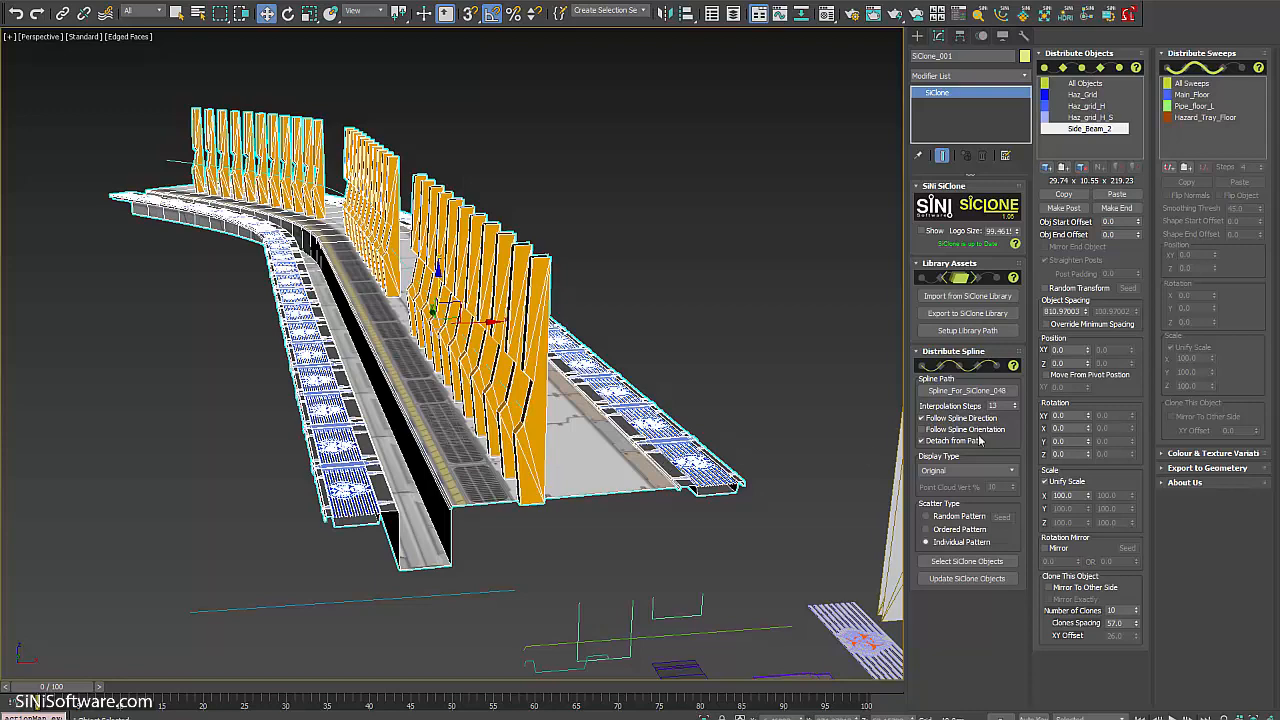
pyautogui.moveTo(1088, 351); pyautogui.dragTo(1102, 487)
pyautogui.scroll(5, 635, 500)
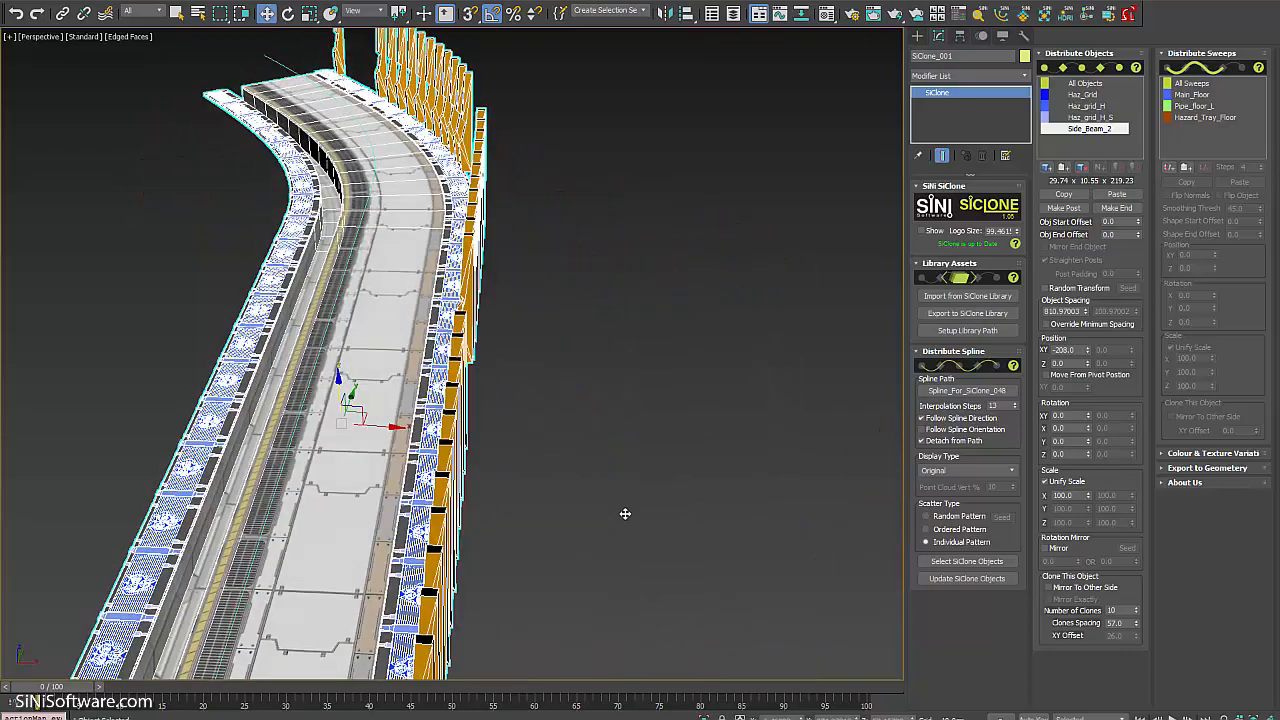
# Mirror Side_Beam_2's beam rows to the walkway's other side with an XY offset of 19.0.
pyautogui.moveTo(623, 514); pyautogui.dragTo(698, 412, button='middle')
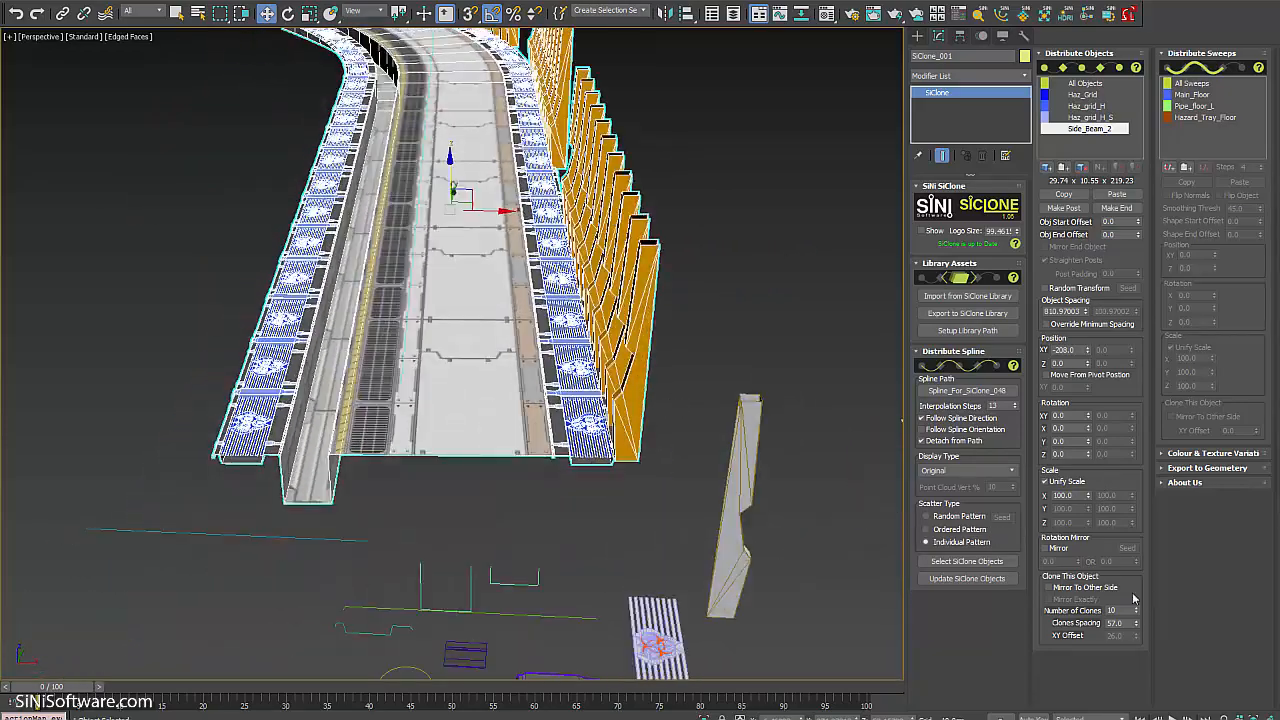
pyautogui.click(1049, 587)
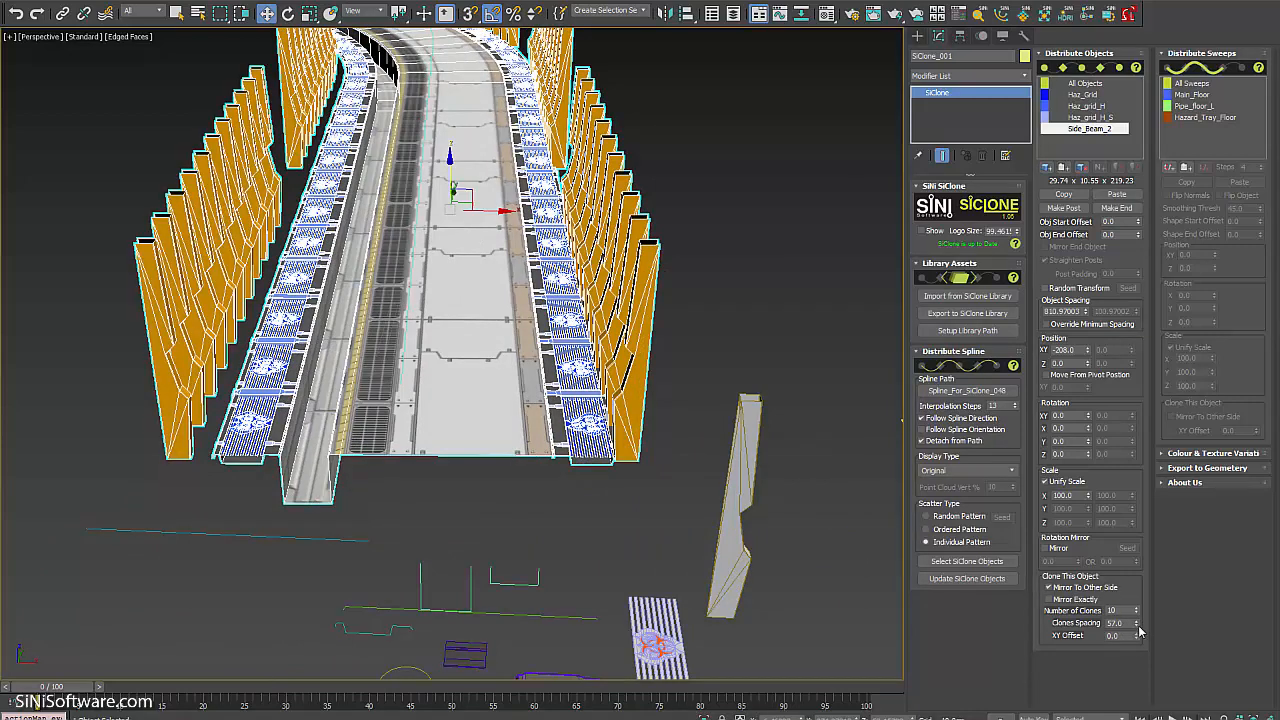
pyautogui.moveTo(1137, 640); pyautogui.dragTo(1137, 615)
pyautogui.scroll(-5, 435, 376)
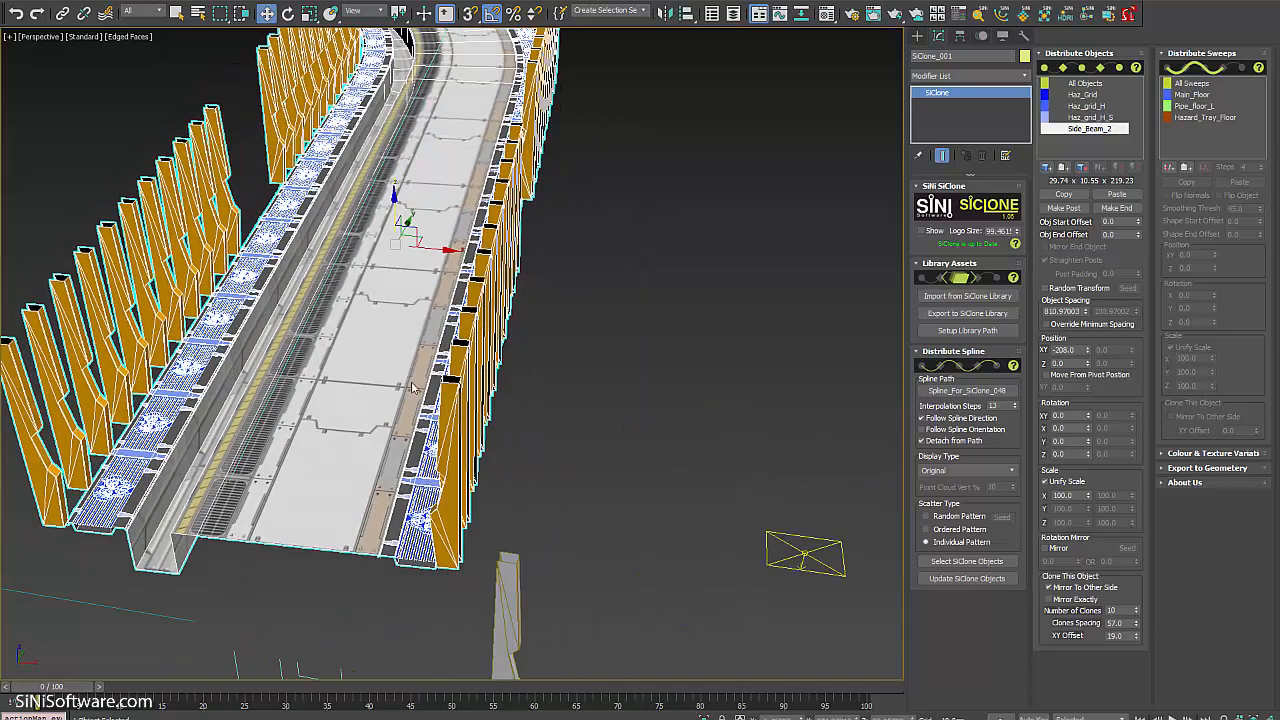
pyautogui.keyDown('alt'); pyautogui.moveTo(435, 376); pyautogui.dragTo(508, 248, button='middle'); pyautogui.keyUp('alt')
pyautogui.scroll(4, 454, 142)
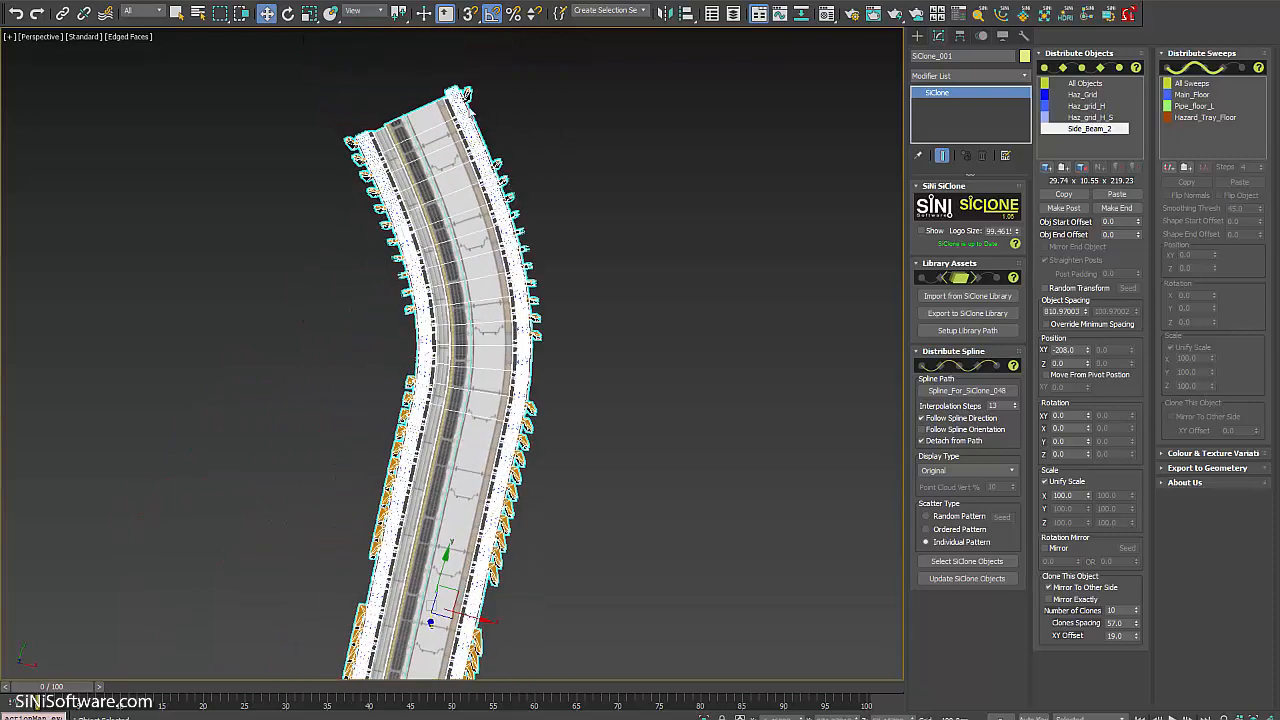
pyautogui.keyDown('alt'); pyautogui.moveTo(427, 276); pyautogui.dragTo(514, 227, button='middle'); pyautogui.keyUp('alt')
pyautogui.scroll(4, 514, 245)
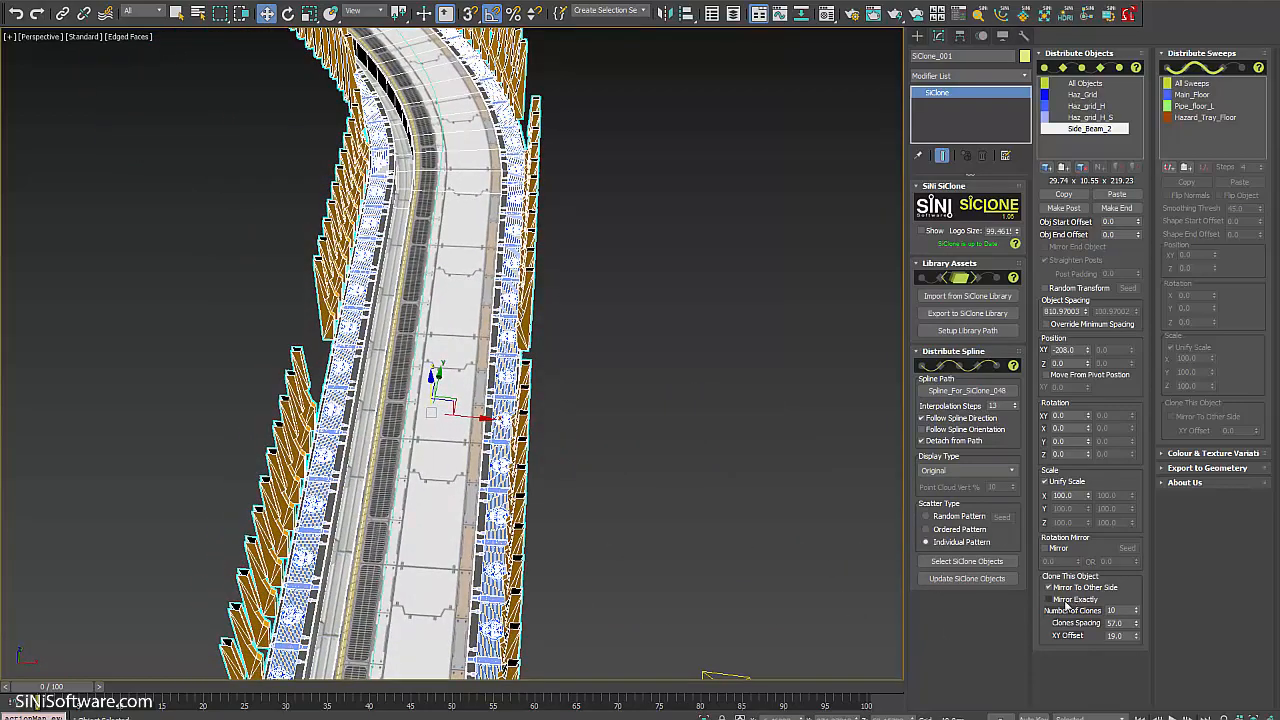
pyautogui.click(1058, 600)
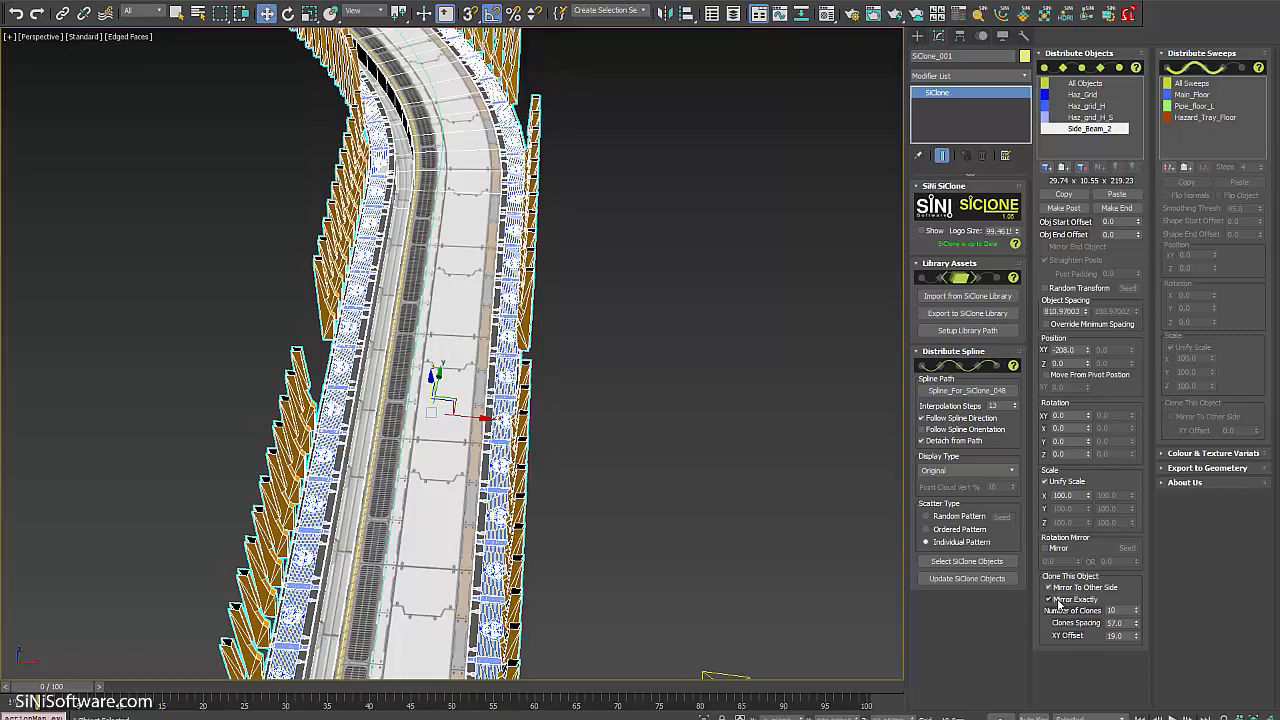
pyautogui.keyDown('alt'); pyautogui.moveTo(595, 326); pyautogui.dragTo(514, 326, button='middle'); pyautogui.keyUp('alt')
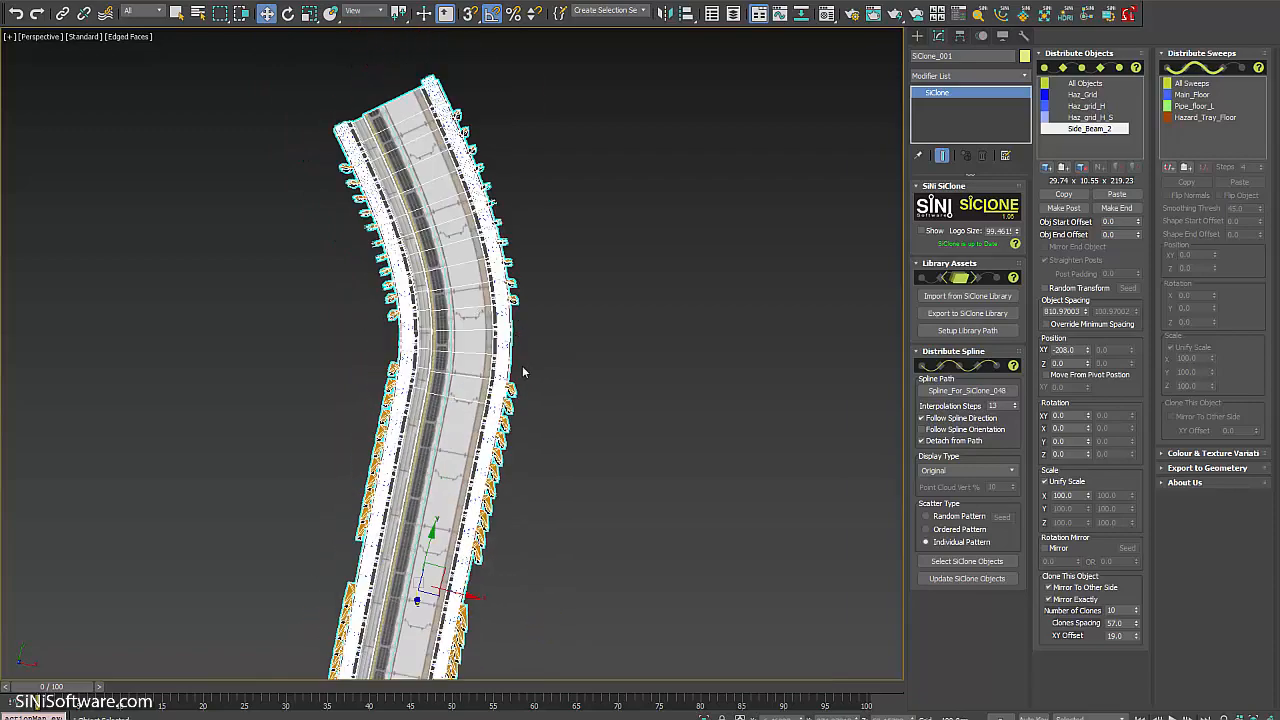
pyautogui.keyDown('alt'); pyautogui.moveTo(523, 372); pyautogui.dragTo(504, 398, button='middle'); pyautogui.keyUp('alt')
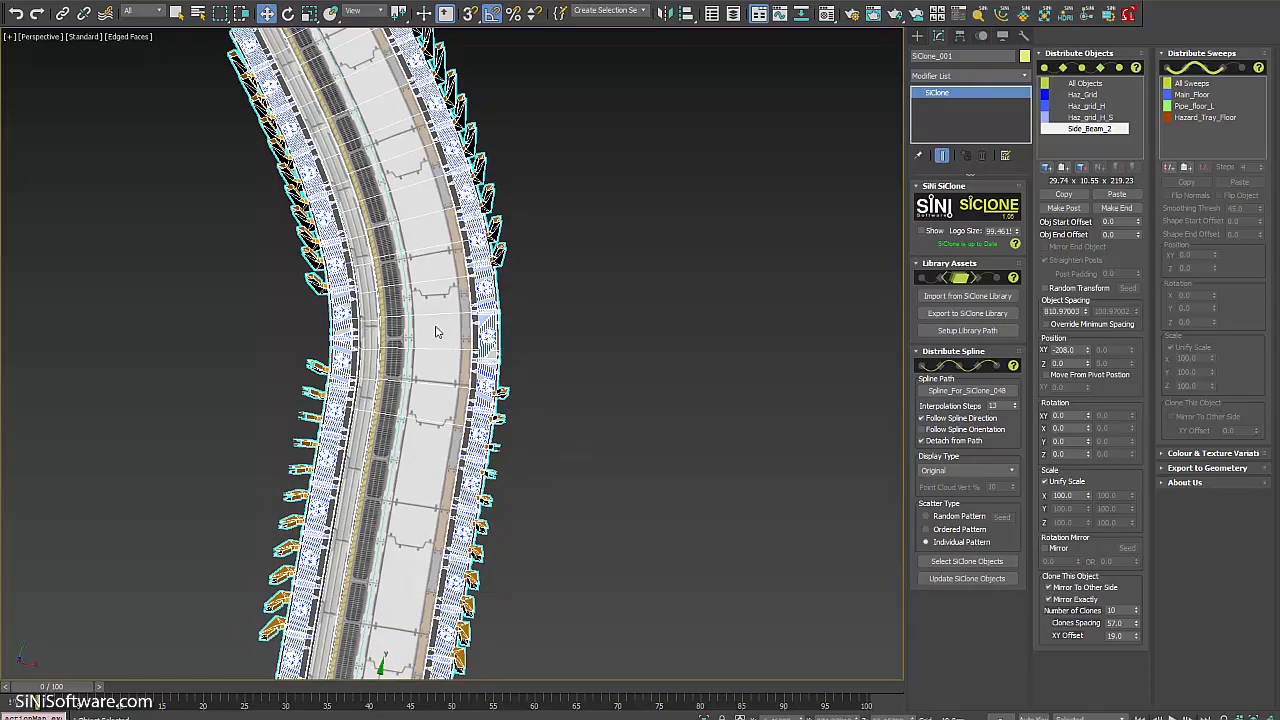
pyautogui.keyDown('alt'); pyautogui.moveTo(383, 186); pyautogui.dragTo(640, 300, button='middle'); pyautogui.keyUp('alt')
pyautogui.keyDown('alt'); pyautogui.moveTo(440, 512); pyautogui.dragTo(563, 330, button='middle'); pyautogui.keyUp('alt')
pyautogui.scroll(-5, 563, 330)
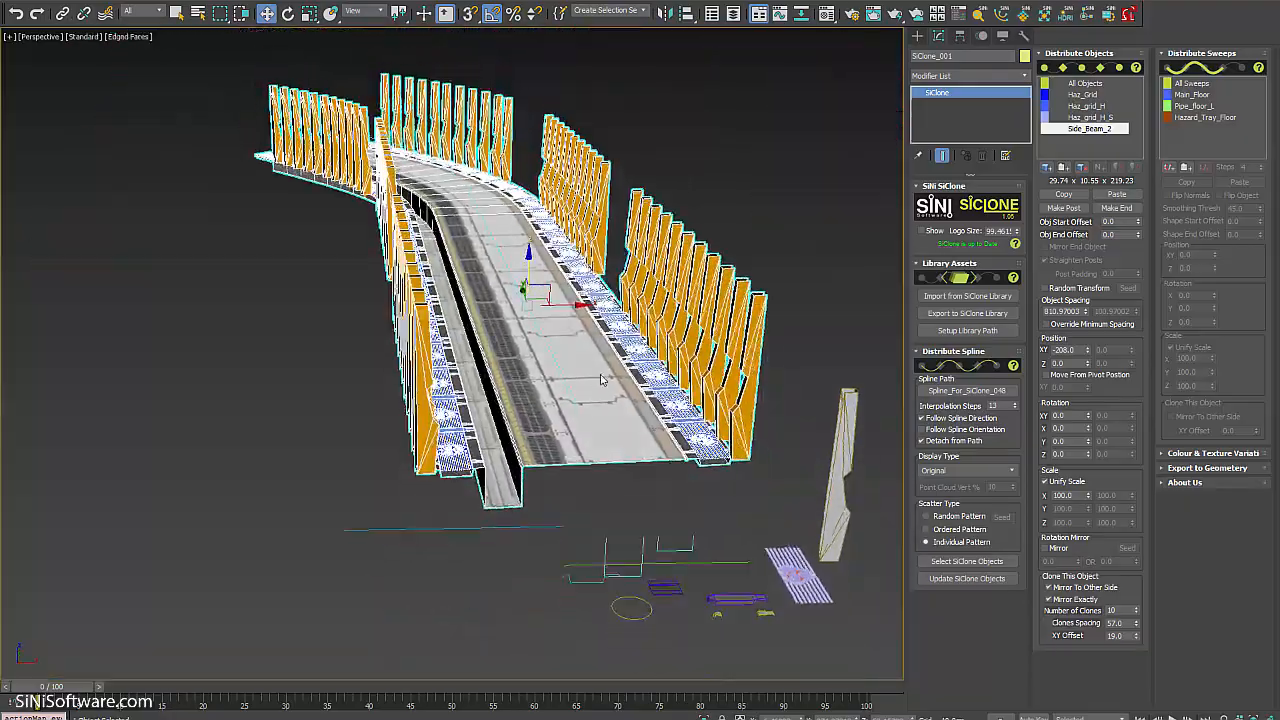
pyautogui.scroll(8, 565, 340)
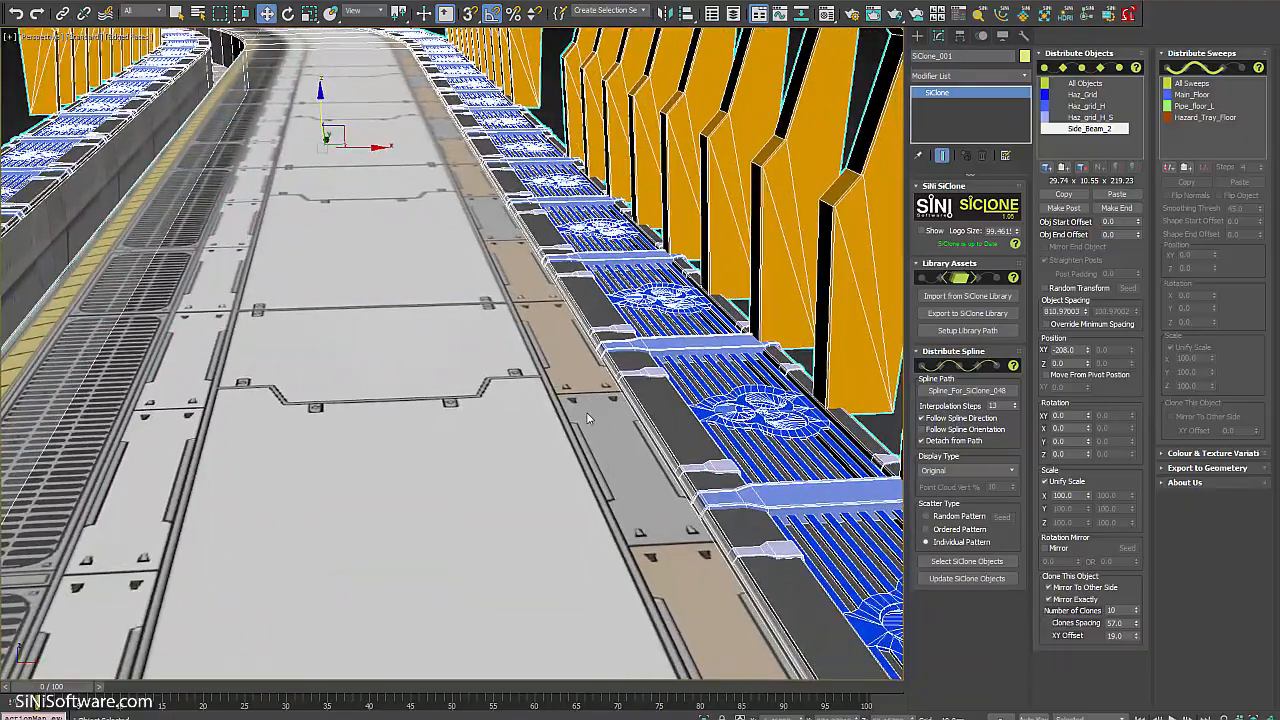
pyautogui.keyDown('alt'); pyautogui.moveTo(507, 277); pyautogui.dragTo(410, 322, button='middle'); pyautogui.keyUp('alt')
pyautogui.scroll(-4, 458, 266)
pyautogui.scroll(4, 468, 283)
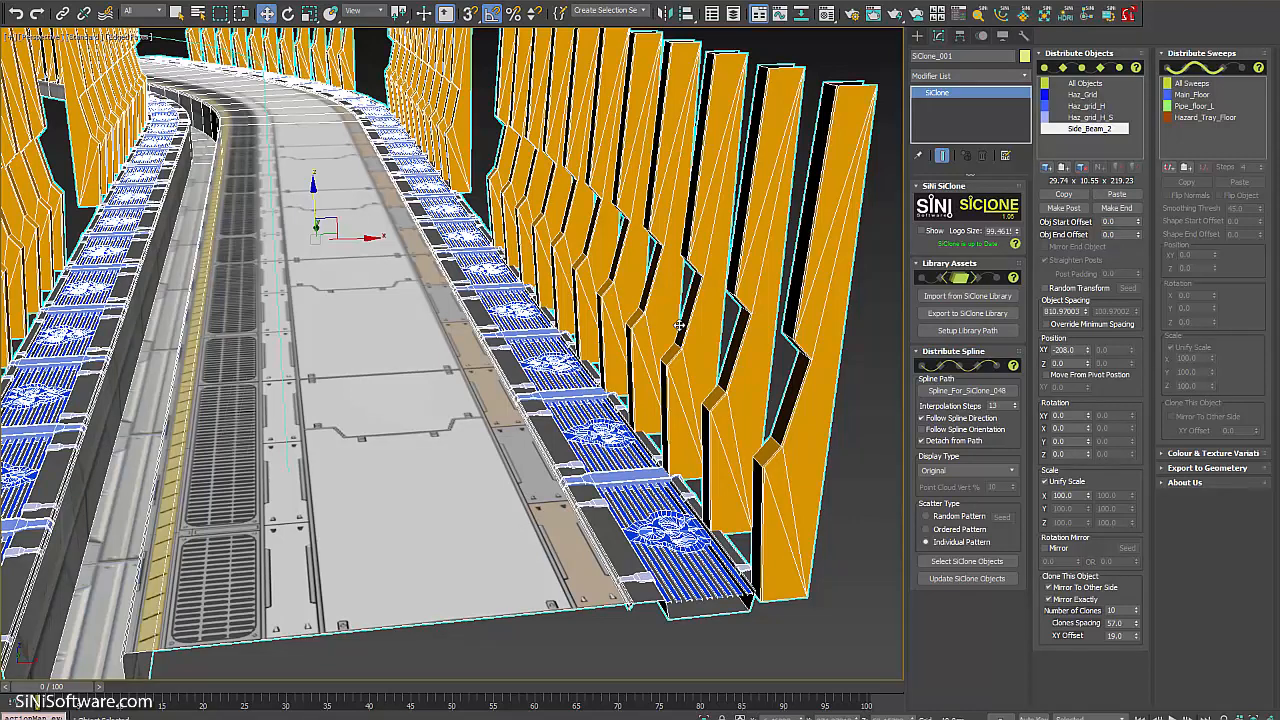
pyautogui.scroll(-5, 679, 325)
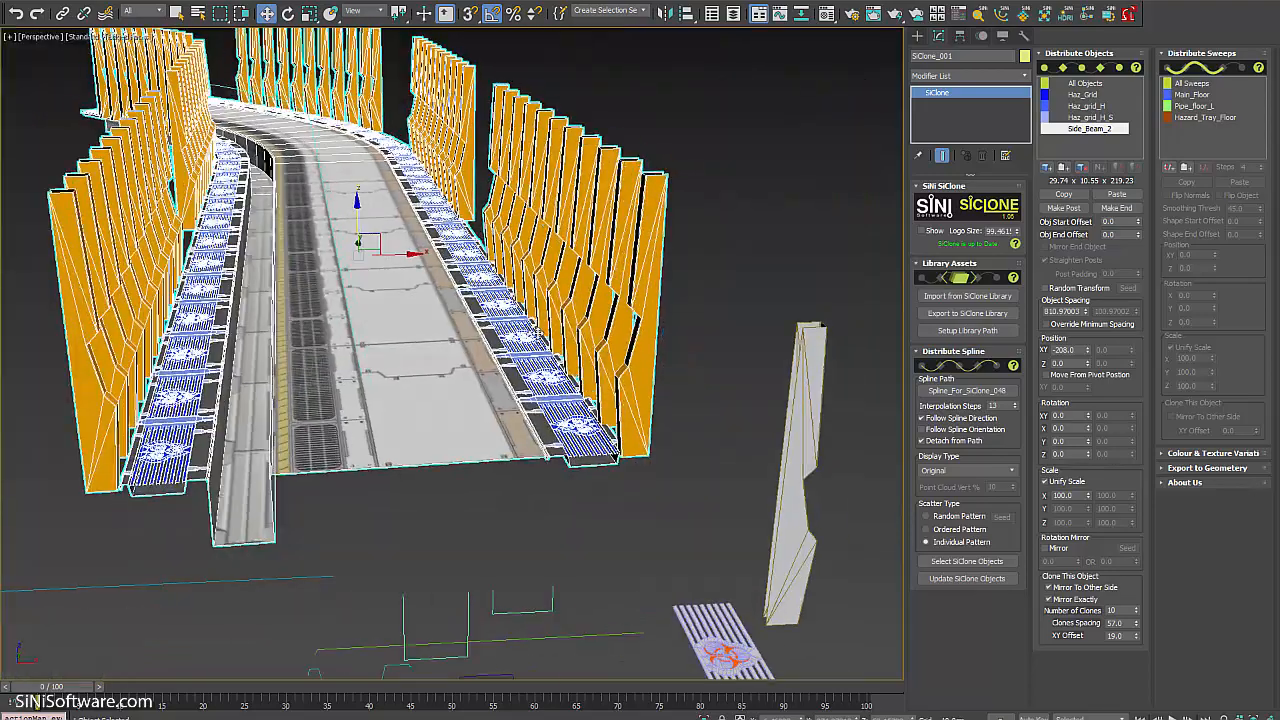
pyautogui.keyDown('alt'); pyautogui.moveTo(541, 342); pyautogui.dragTo(632, 352, button='middle'); pyautogui.keyUp('alt')
pyautogui.scroll(5, 625, 370)
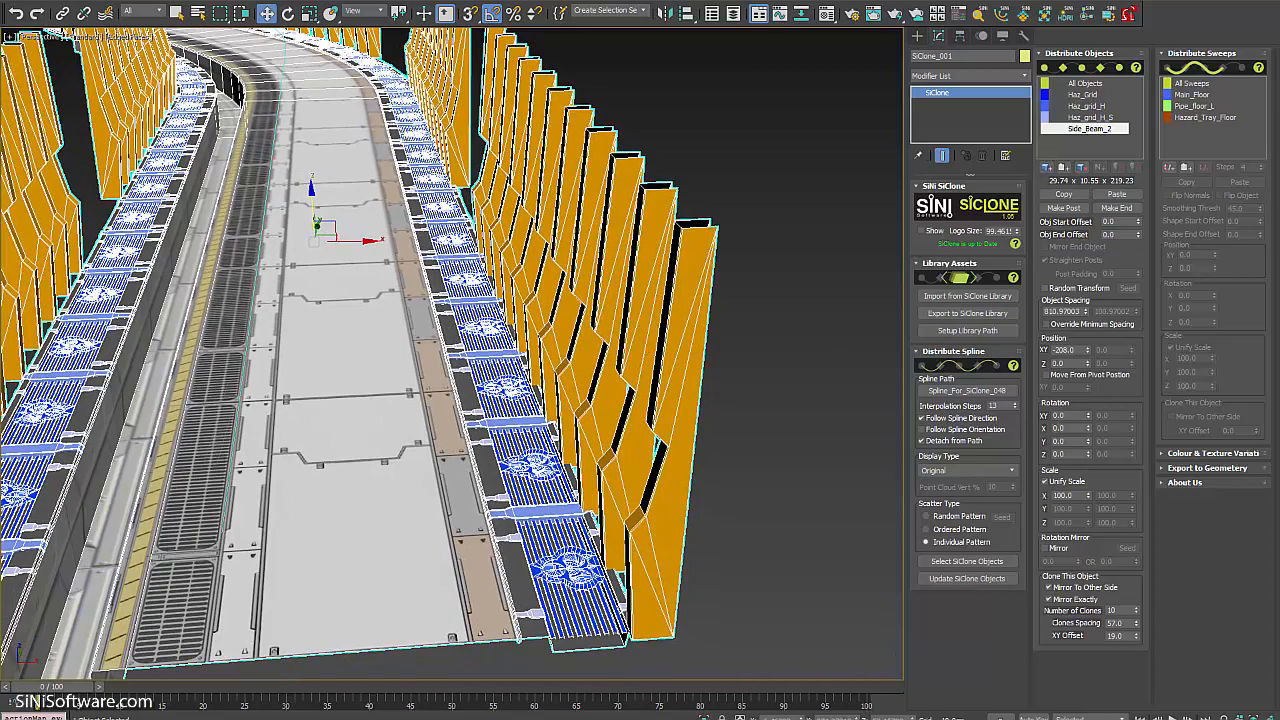
pyautogui.keyDown('alt'); pyautogui.moveTo(409, 366); pyautogui.dragTo(450, 350, button='middle'); pyautogui.keyUp('alt')
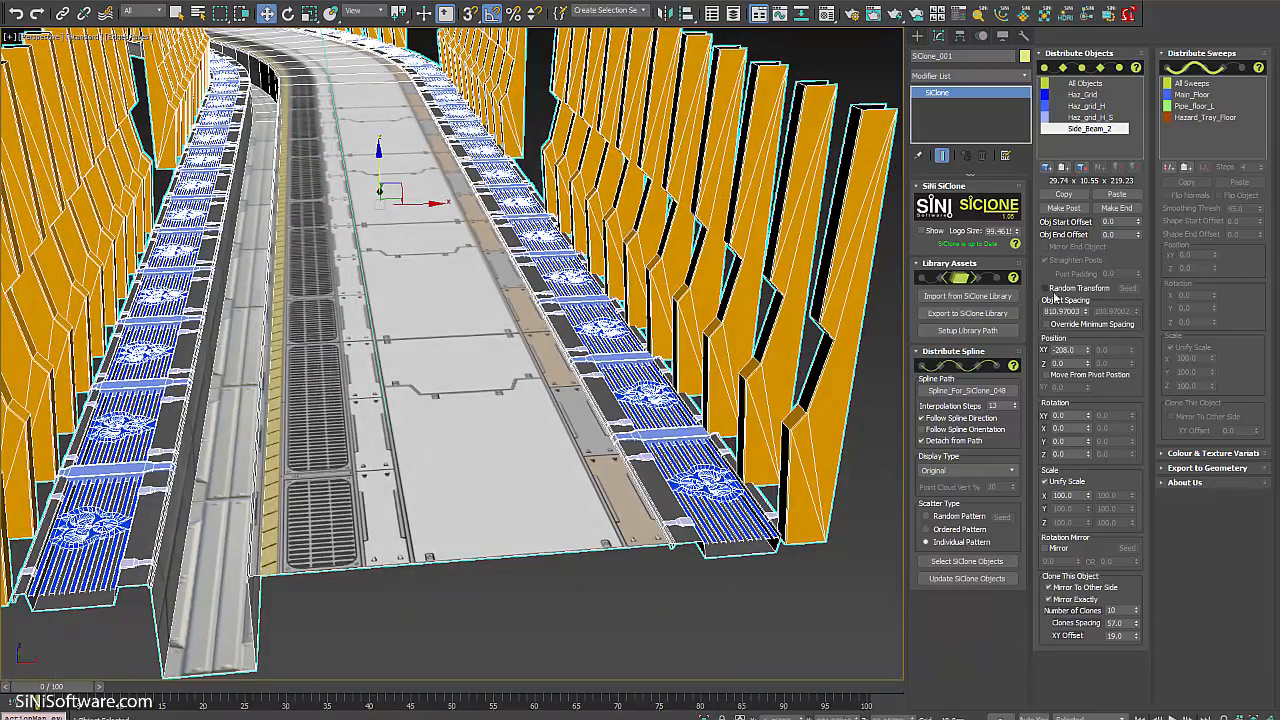
# Enable Random Transform for Side_Beam_2 with object spacing randomized between about 226 and 1354.
pyautogui.click(1047, 289)
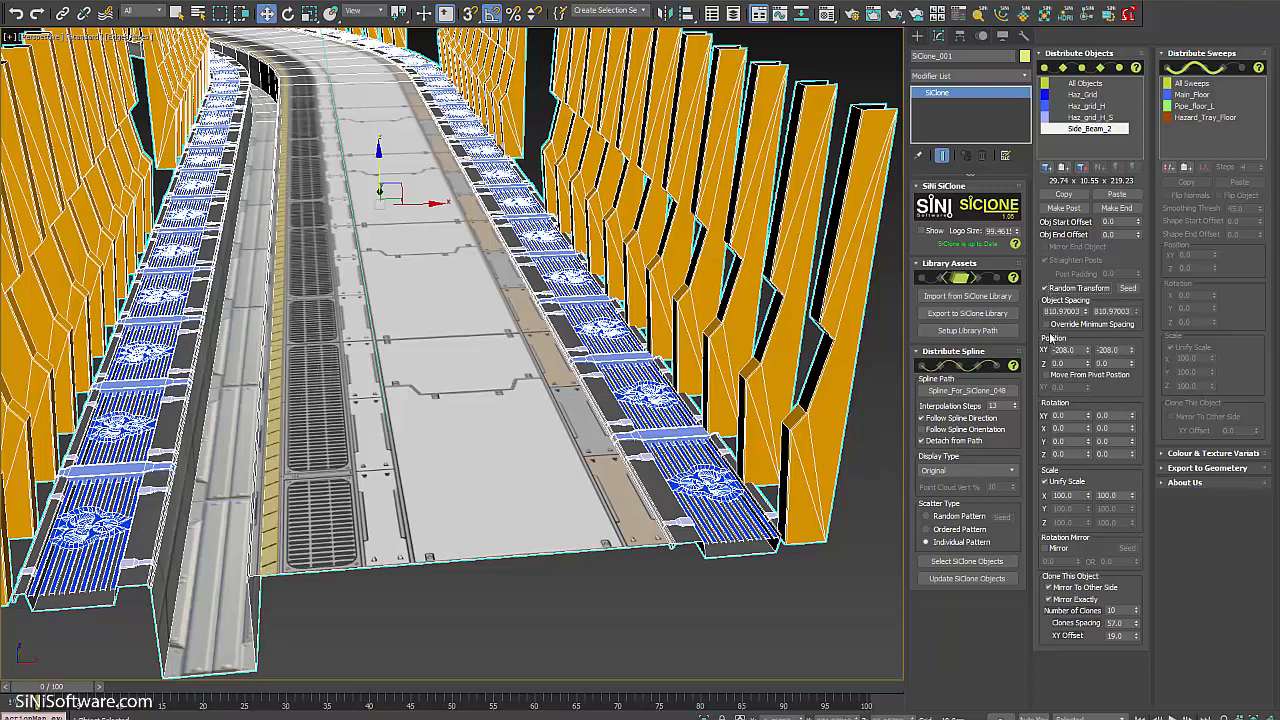
pyautogui.moveTo(1137, 314)
pyautogui.mouseDown()
pyautogui.moveTo(1137, 266)
pyautogui.moveTo(1137, 298)
pyautogui.mouseUp()
pyautogui.keyDown('alt'); pyautogui.moveTo(457, 283); pyautogui.dragTo(614, 277, button='middle'); pyautogui.keyUp('alt')
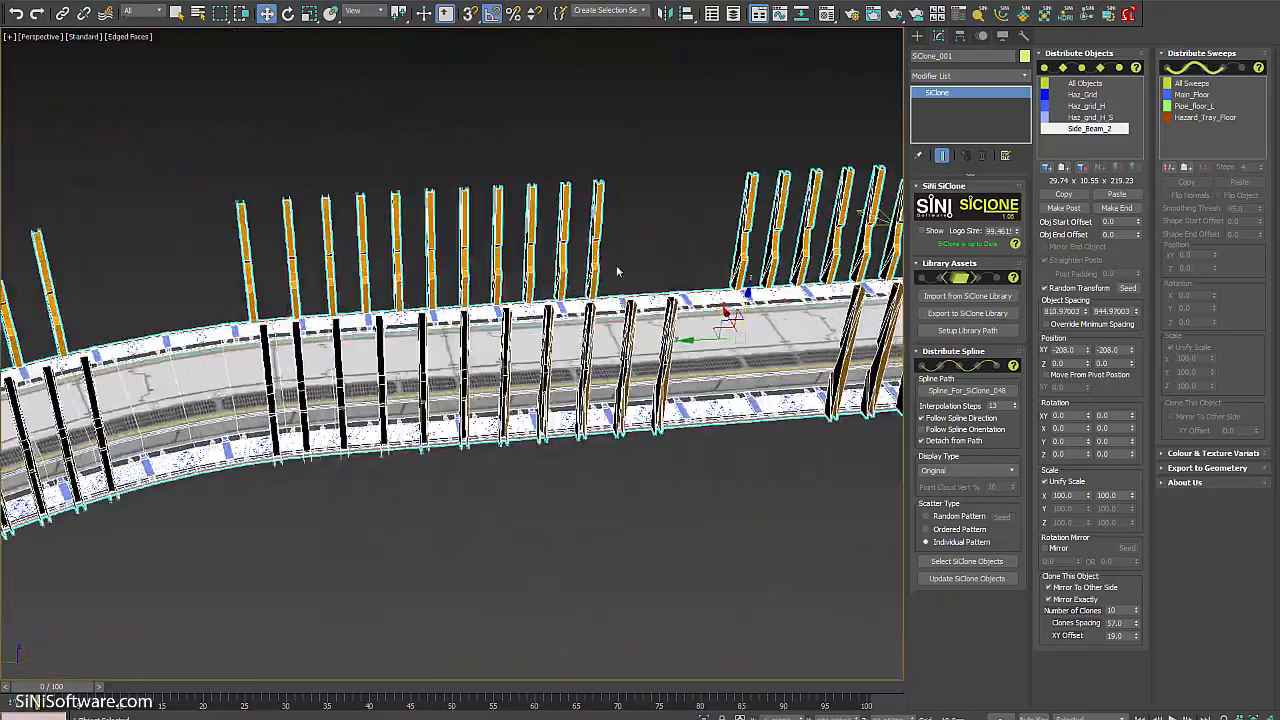
pyautogui.keyDown('alt'); pyautogui.moveTo(290, 267); pyautogui.dragTo(590, 346, button='middle'); pyautogui.keyUp('alt')
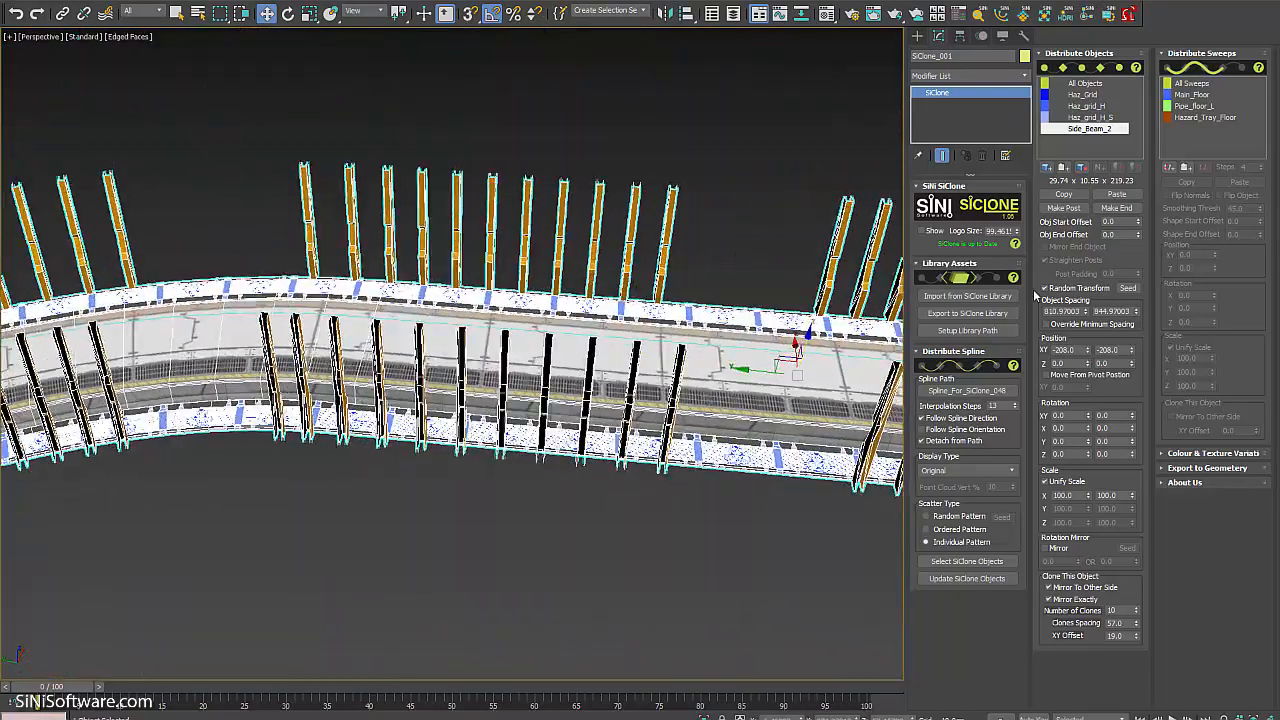
pyautogui.moveTo(1087, 313); pyautogui.dragTo(1090, 700)
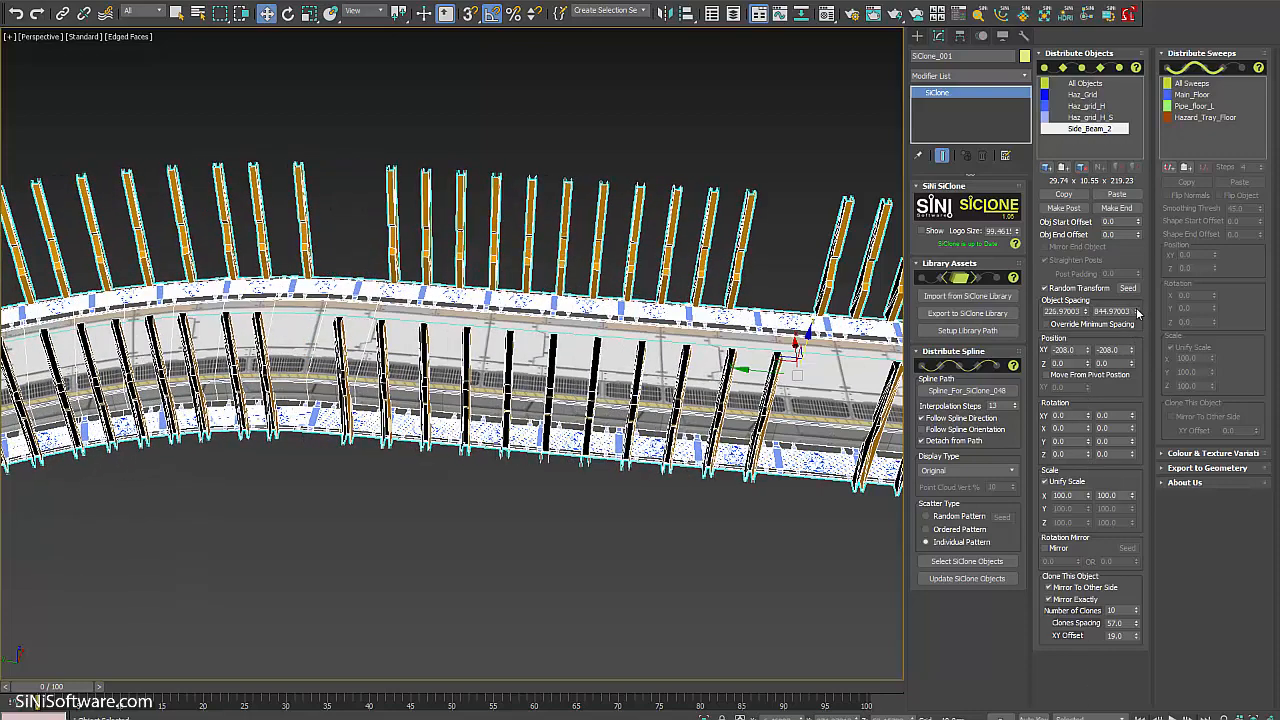
pyautogui.moveTo(1136, 312)
pyautogui.mouseDown()
pyautogui.moveTo(1136, 300)
pyautogui.moveTo(1136, 311)
pyautogui.mouseUp()
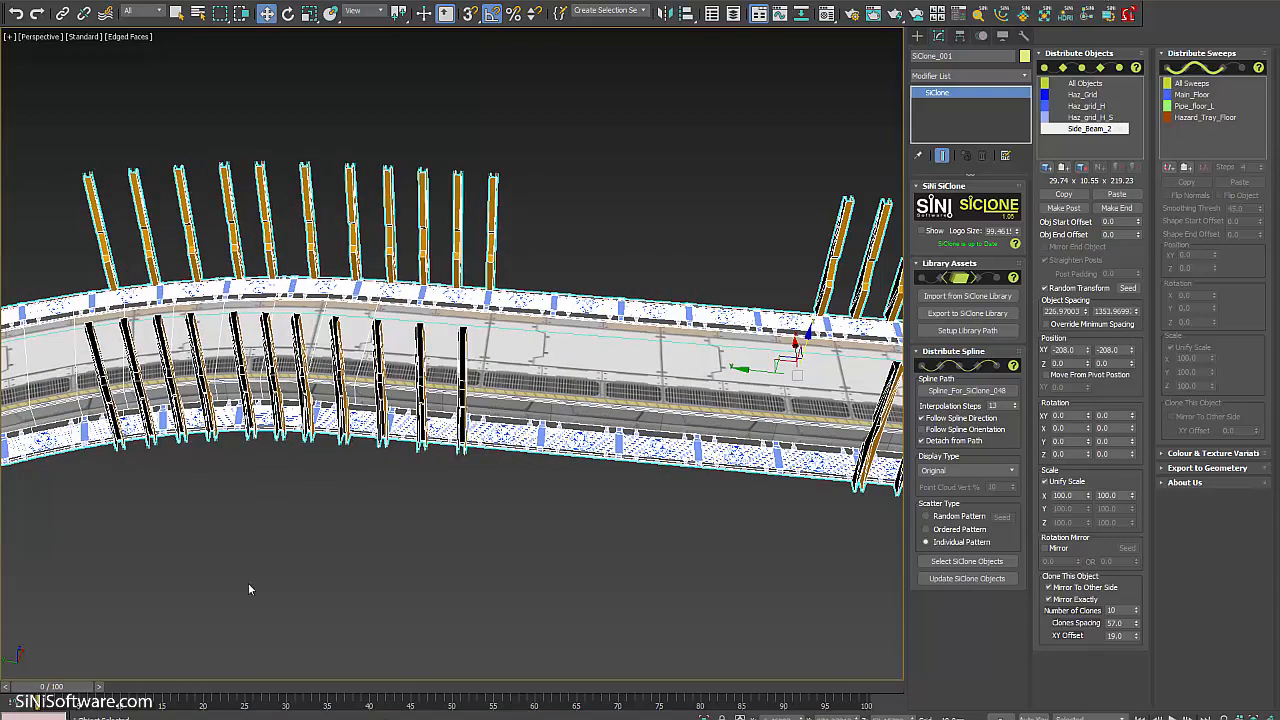
pyautogui.scroll(-5, 634, 257)
pyautogui.keyDown('alt'); pyautogui.moveTo(722, 388); pyautogui.dragTo(600, 365, button='middle'); pyautogui.keyUp('alt')
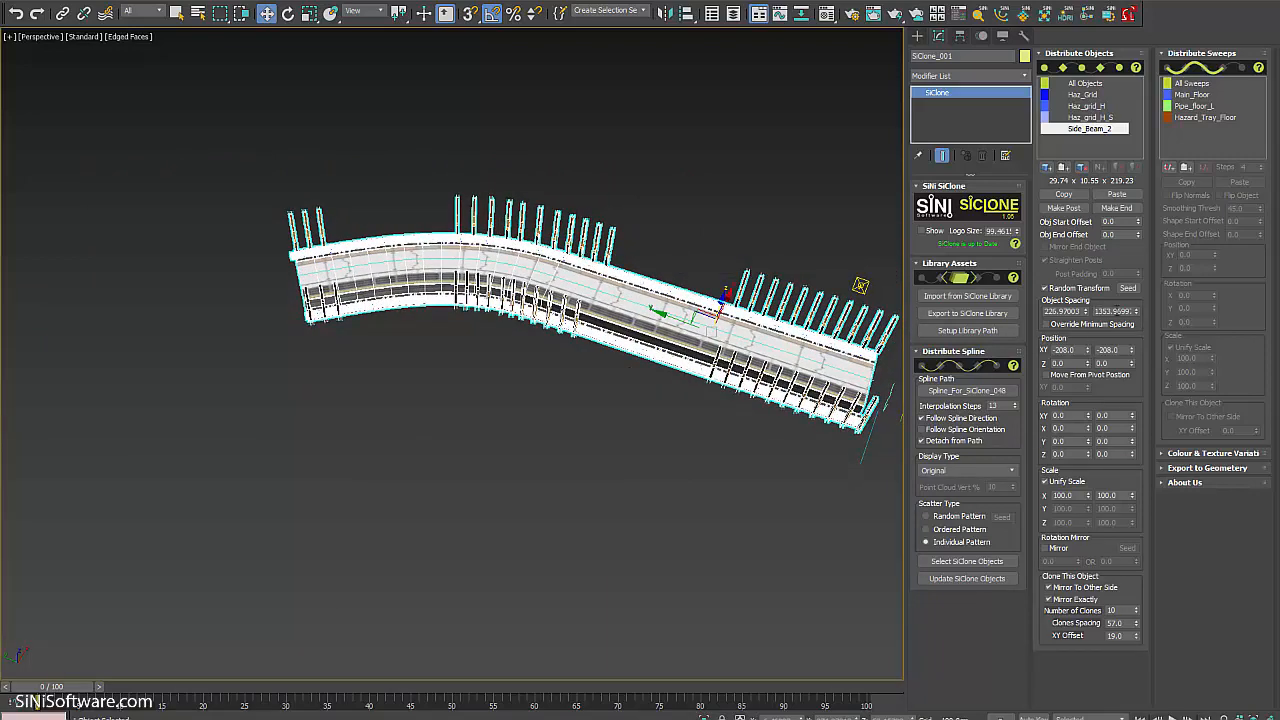
pyautogui.scroll(5, 700, 420)
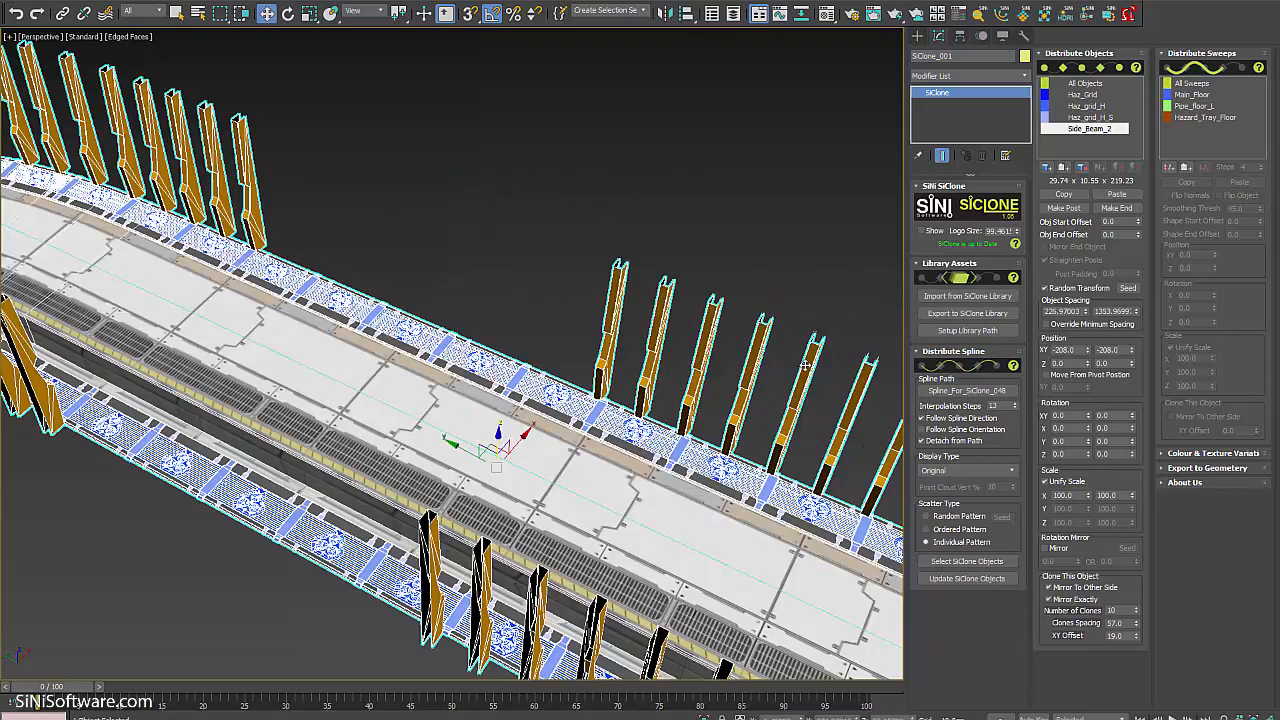
pyautogui.keyDown('alt'); pyautogui.moveTo(650, 380); pyautogui.dragTo(512, 318, button='middle'); pyautogui.keyUp('alt')
pyautogui.keyDown('alt'); pyautogui.moveTo(569, 255); pyautogui.dragTo(689, 366, button='middle'); pyautogui.keyUp('alt')
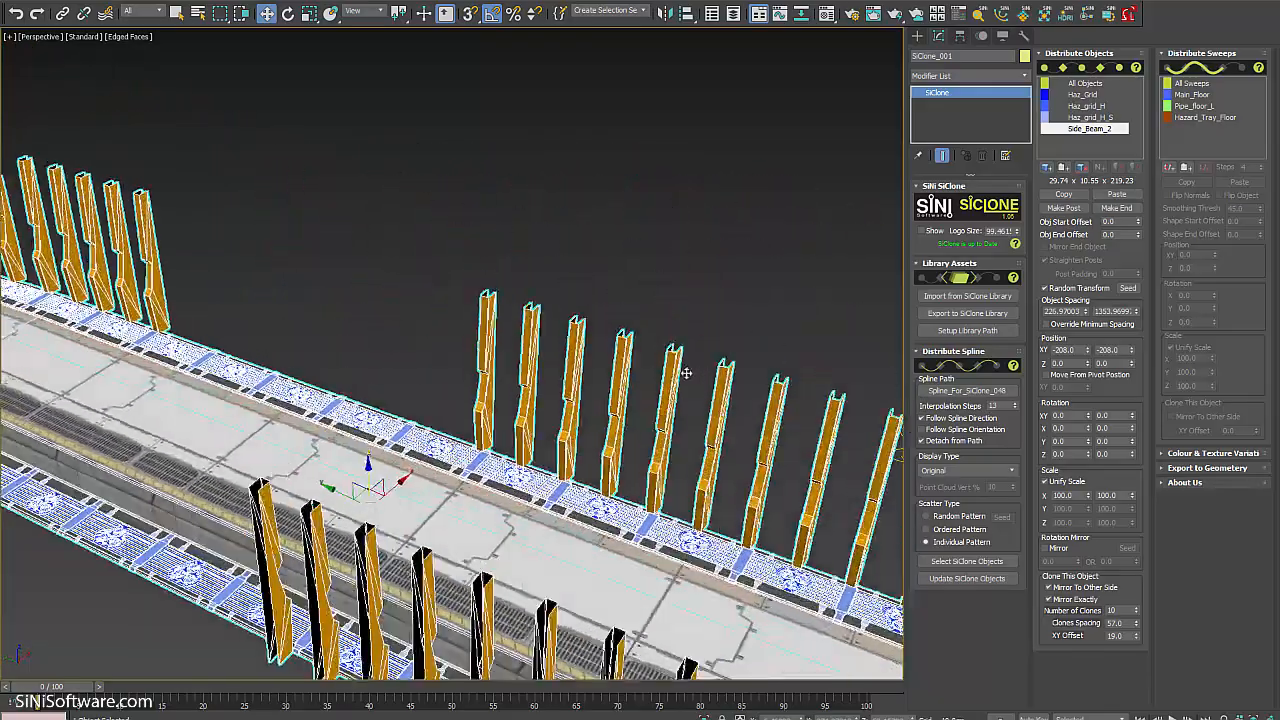
pyautogui.scroll(5, 518, 527)
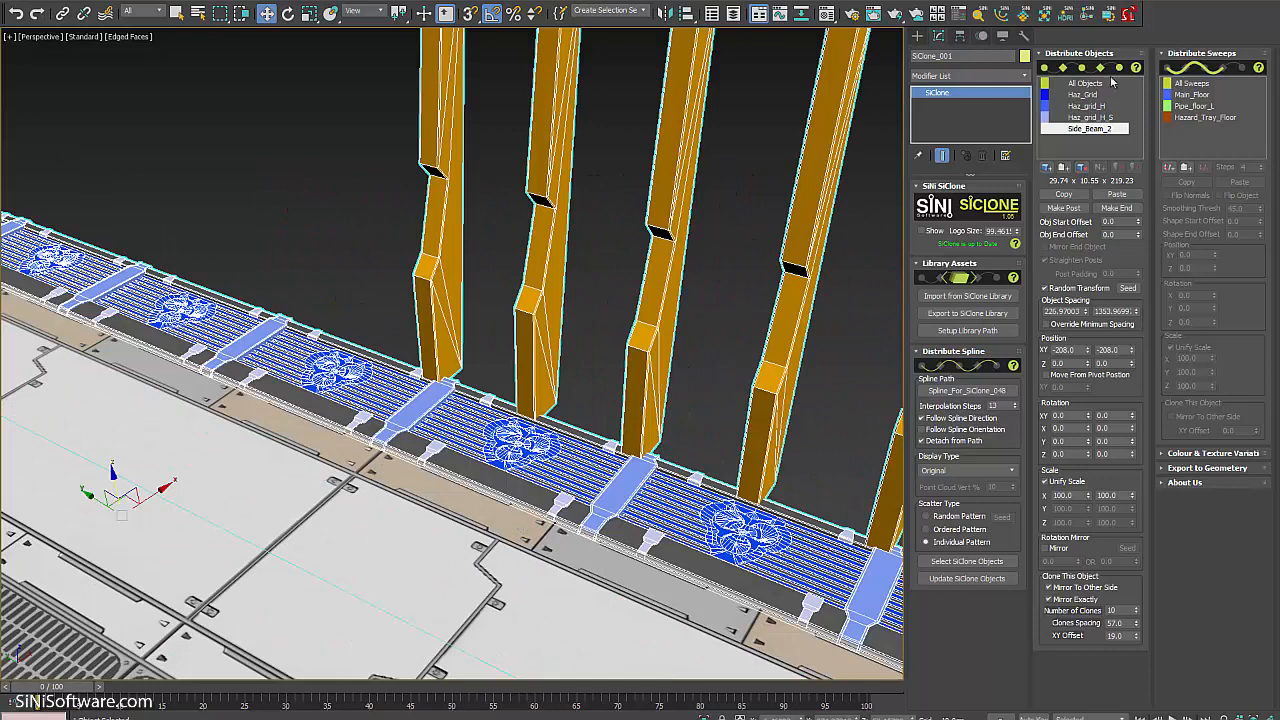
# Turn on Random Transform for Haz_Grid with Unify Scale off and a higher Scale max.
pyautogui.click(1098, 96)
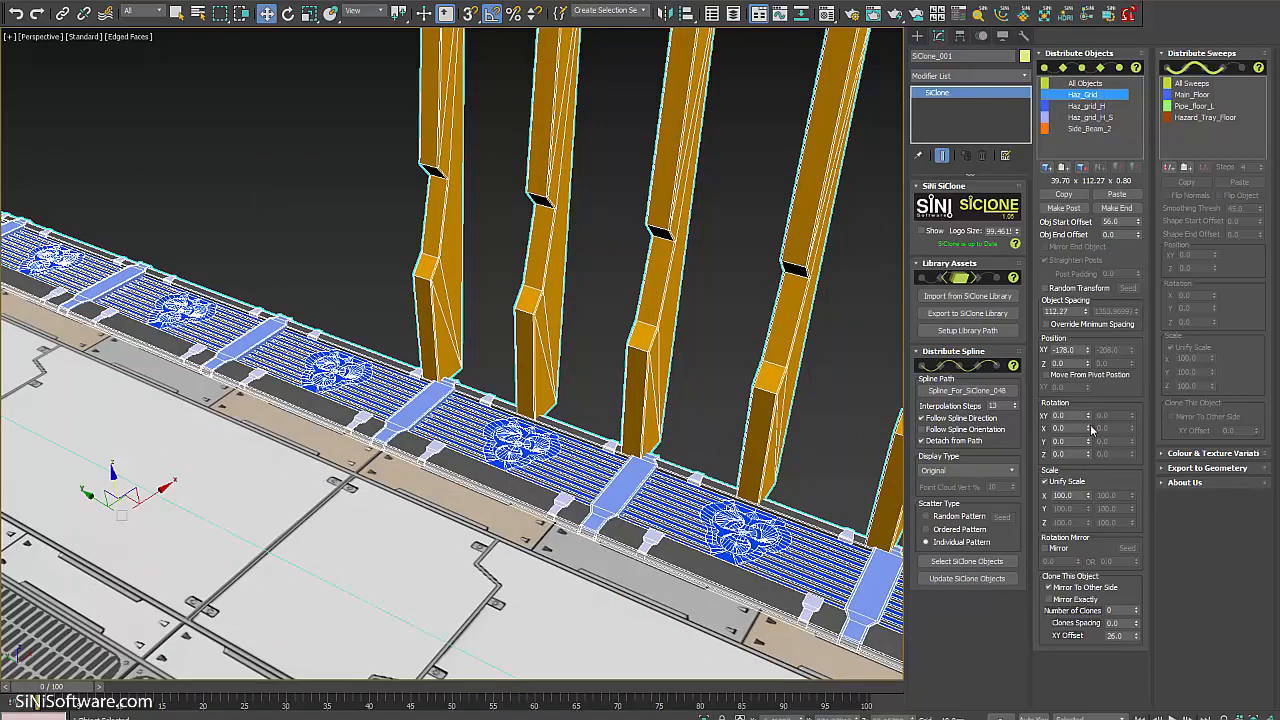
pyautogui.click(1055, 287)
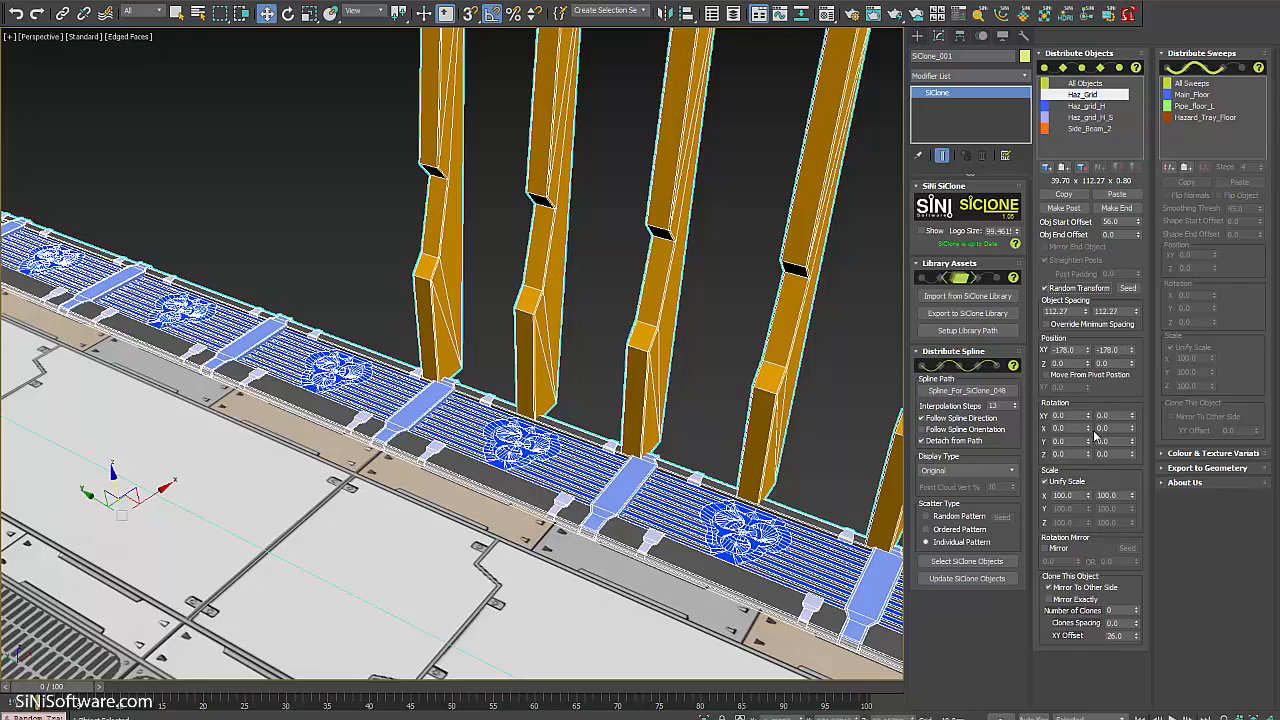
pyautogui.click(1067, 483)
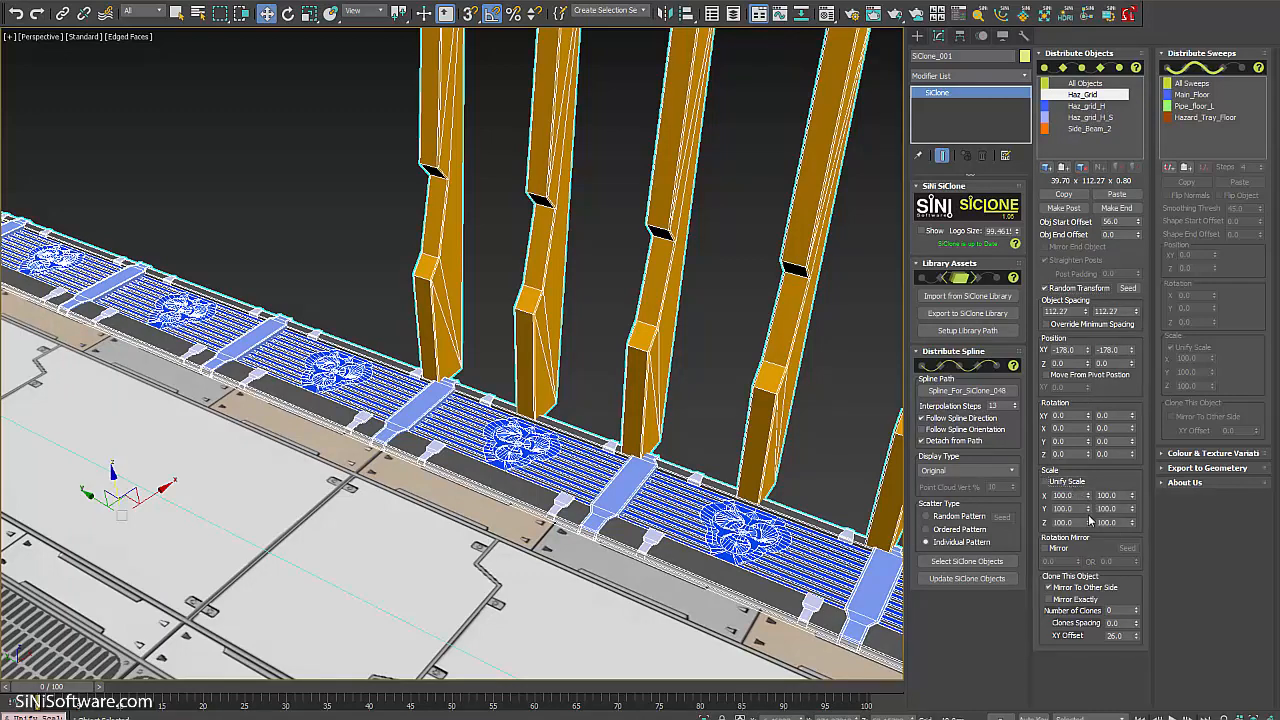
pyautogui.moveTo(1090, 512); pyautogui.dragTo(1081, 707)
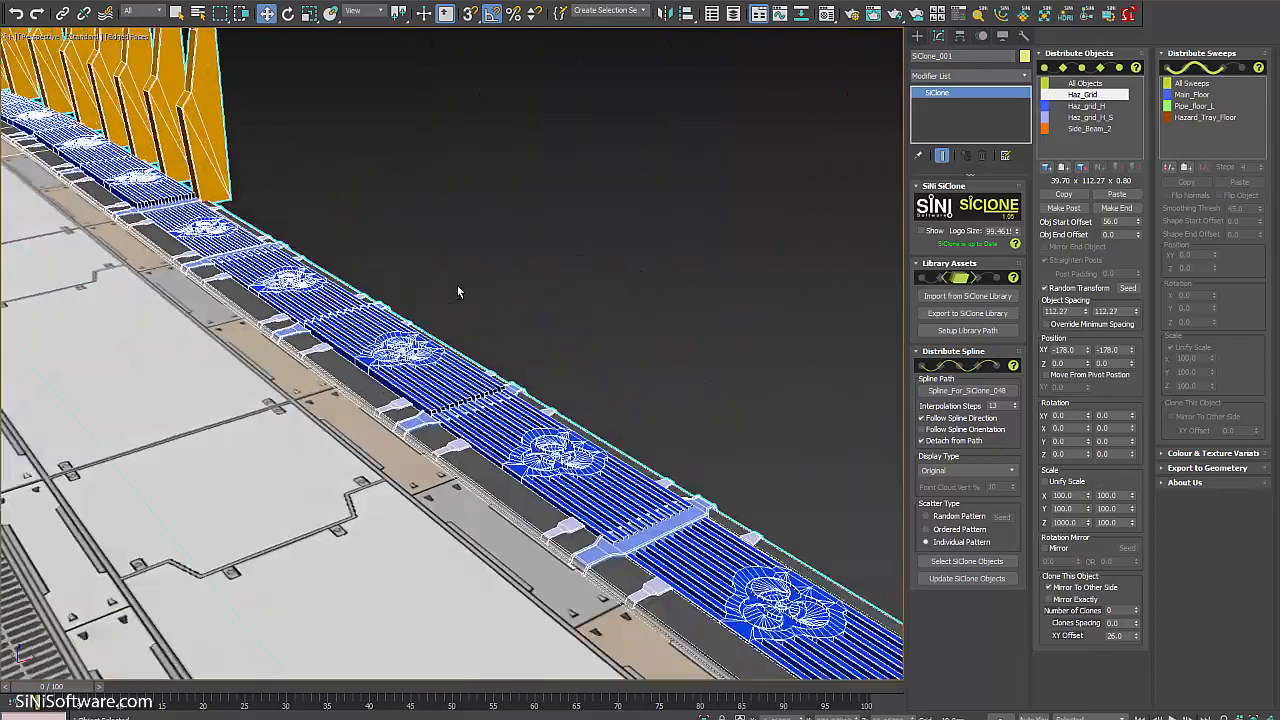
pyautogui.moveTo(475, 262); pyautogui.dragTo(463, 250, button='middle')
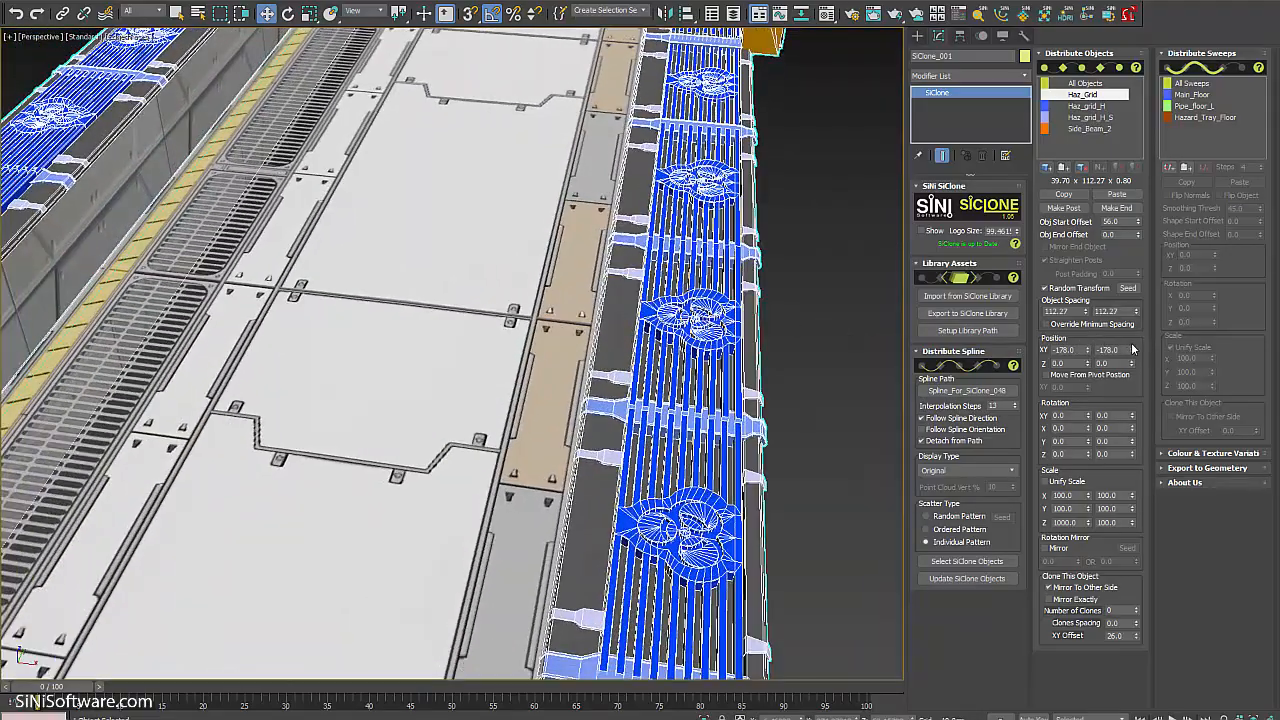
# Randomize the hazard grids' sideways Position Y between -178 and -119.
pyautogui.moveTo(1133, 353); pyautogui.dragTo(1133, 320)
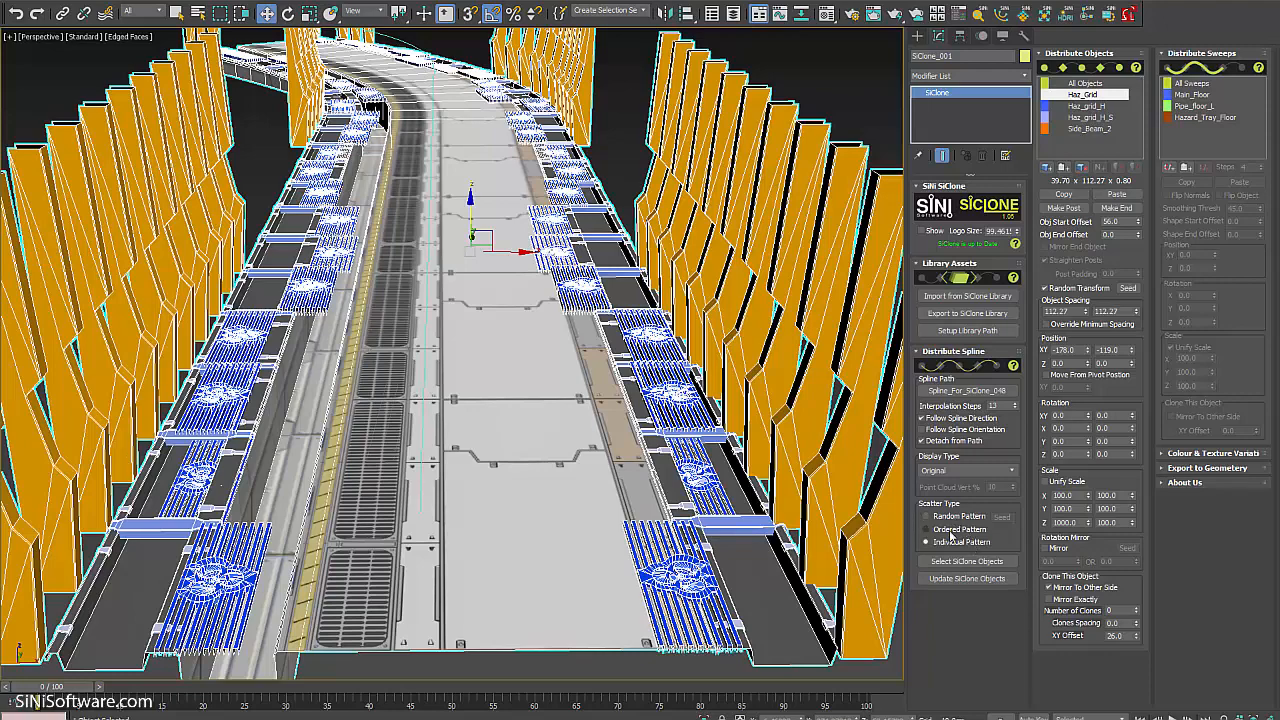
pyautogui.keyDown('alt'); pyautogui.moveTo(552, 325); pyautogui.dragTo(600, 365, button='middle'); pyautogui.keyUp('alt')
pyautogui.scroll(-8, 617, 368)
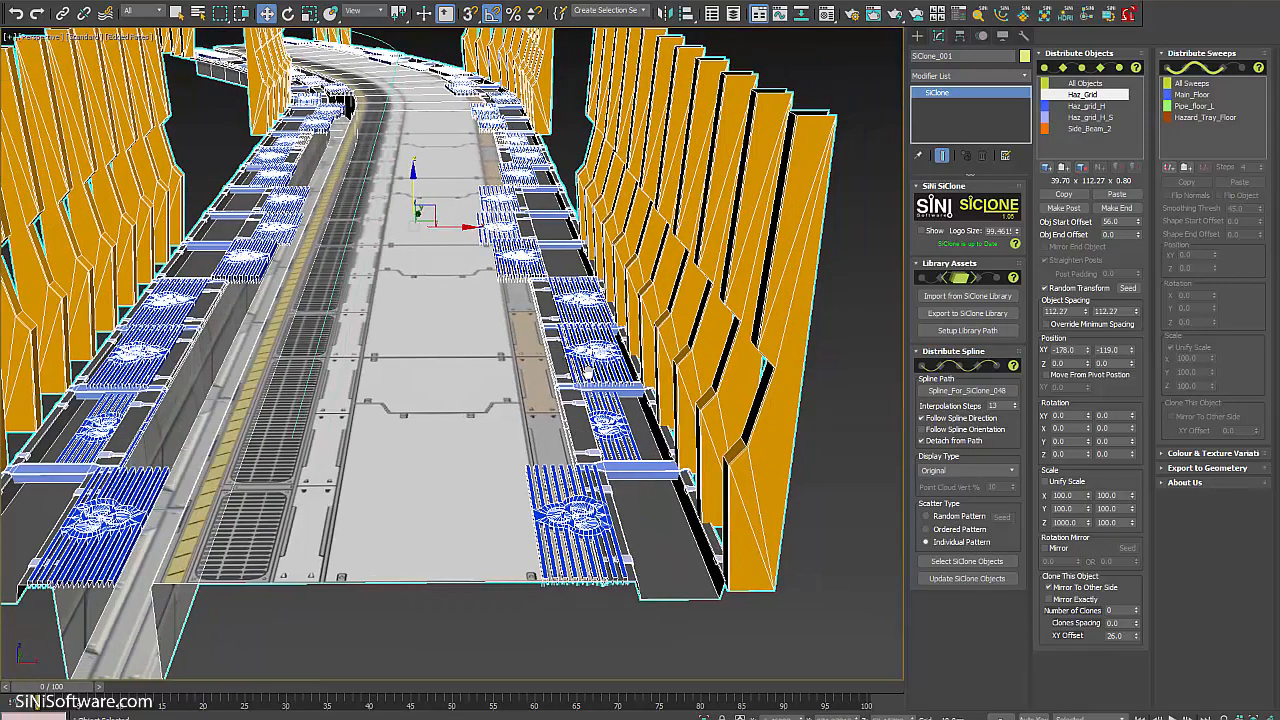
pyautogui.scroll(8, 570, 390)
pyautogui.moveTo(566, 397); pyautogui.dragTo(582, 357, button='middle')
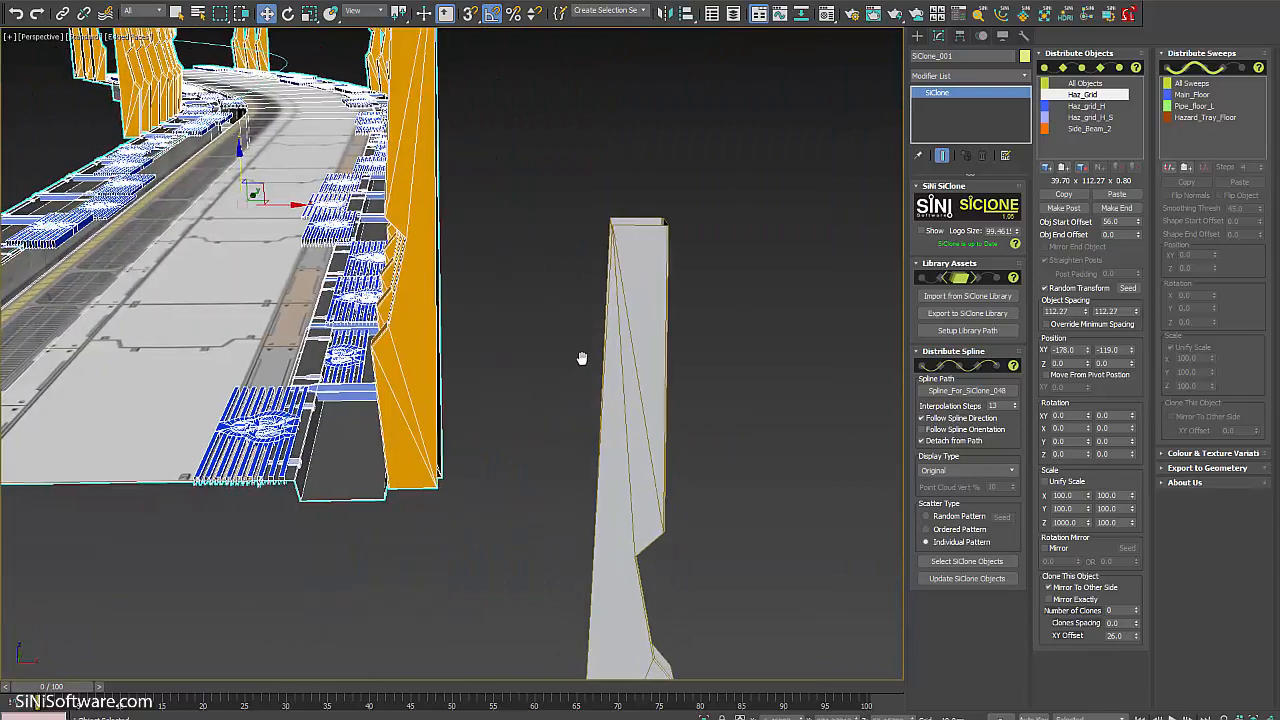
# Reselect SiClone_001 and add VRayLight001 to its distributed objects.
pyautogui.scroll(-8, 582, 357)
pyautogui.keyDown('alt'); pyautogui.moveTo(510, 385); pyautogui.dragTo(549, 377, button='middle'); pyautogui.keyUp('alt')
pyautogui.click(549, 377)
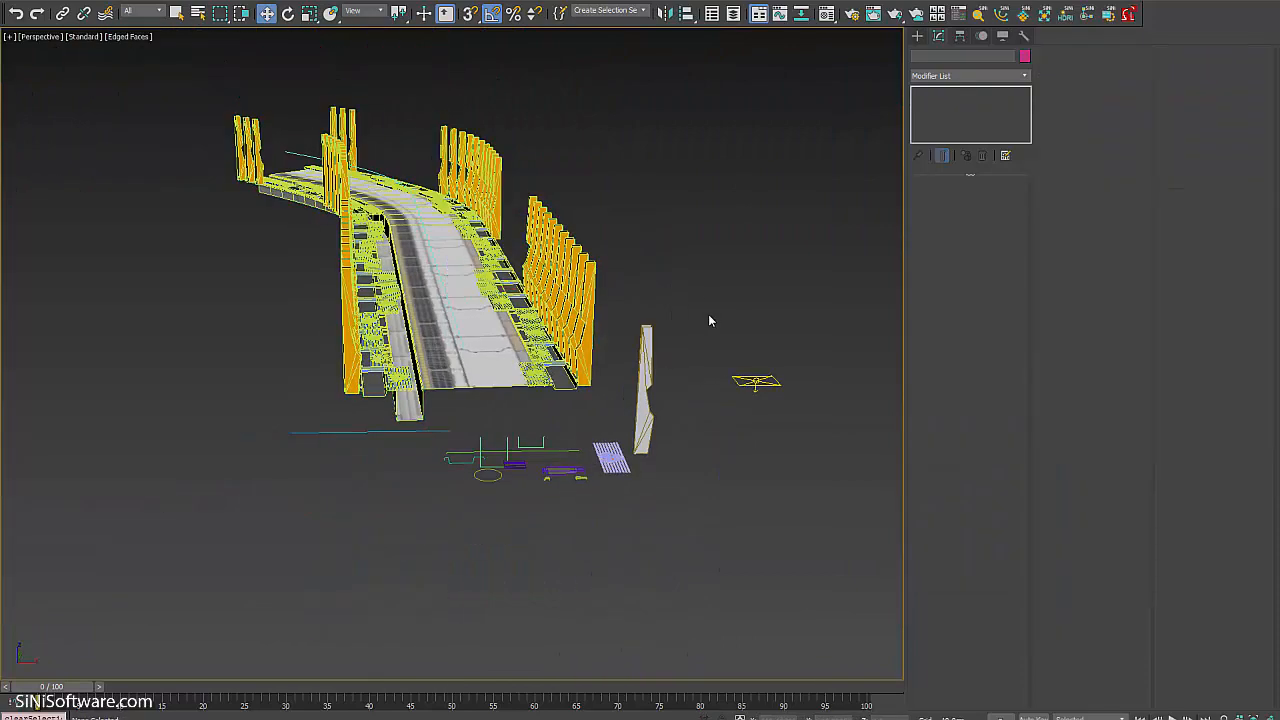
pyautogui.click(577, 280)
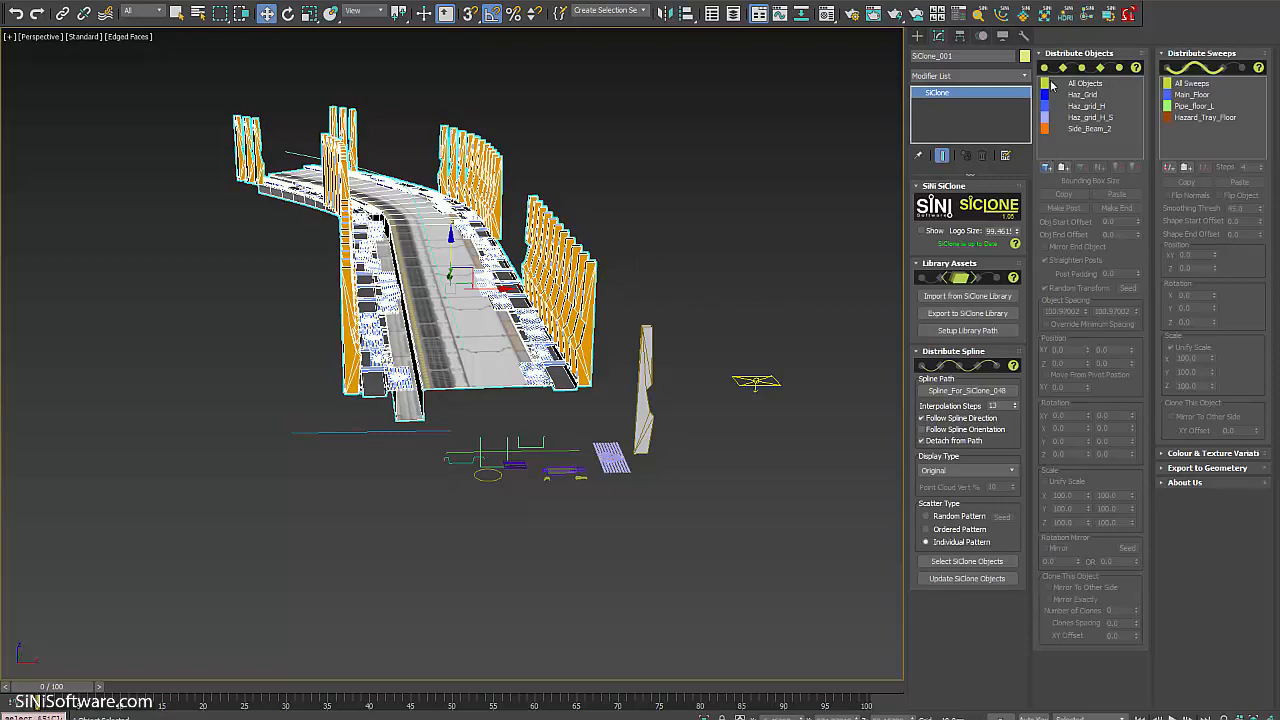
pyautogui.scroll(5, 722, 364)
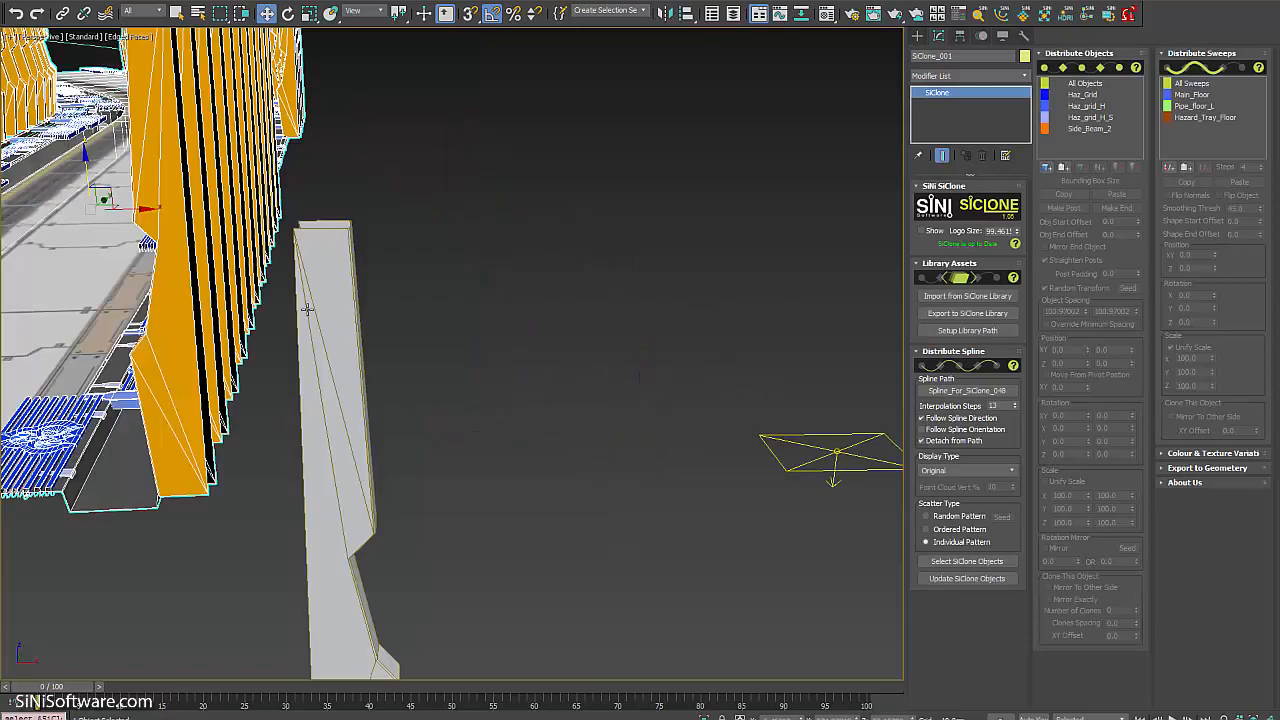
pyautogui.keyDown('alt'); pyautogui.moveTo(307, 309); pyautogui.dragTo(420, 262, button='middle'); pyautogui.keyUp('alt')
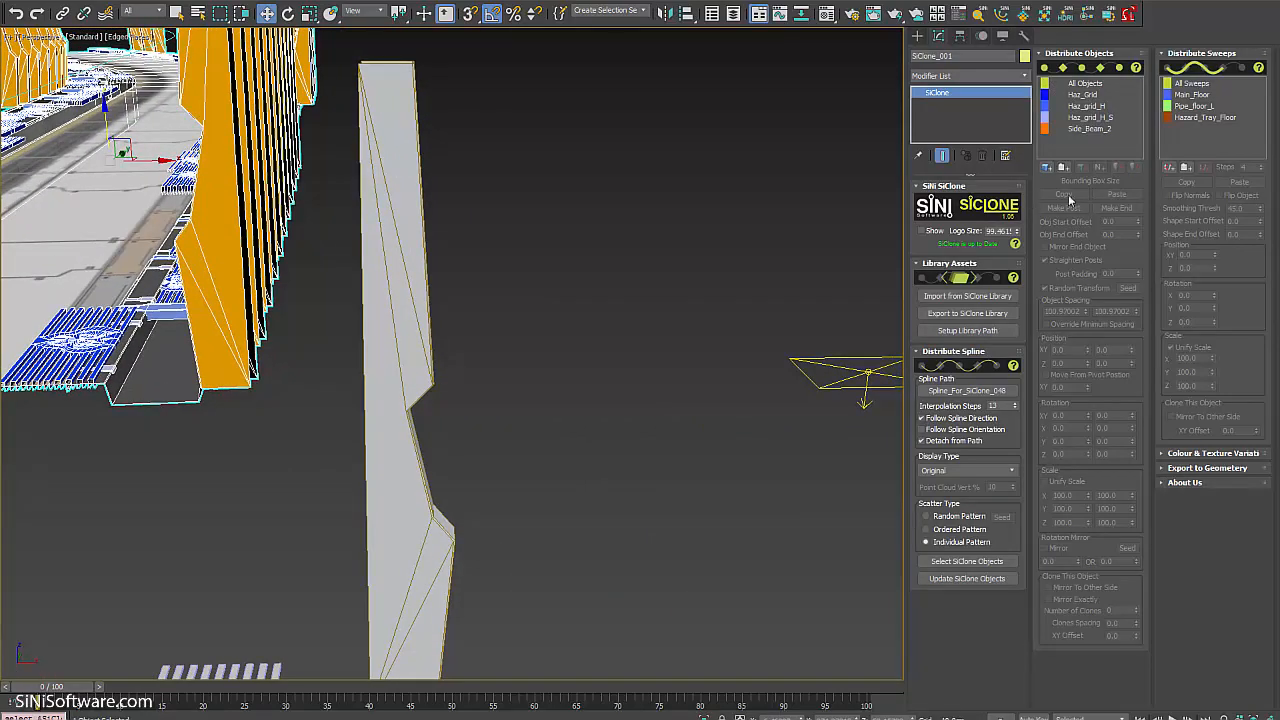
pyautogui.keyDown('alt'); pyautogui.moveTo(834, 277); pyautogui.dragTo(836, 386, button='middle'); pyautogui.keyUp('alt')
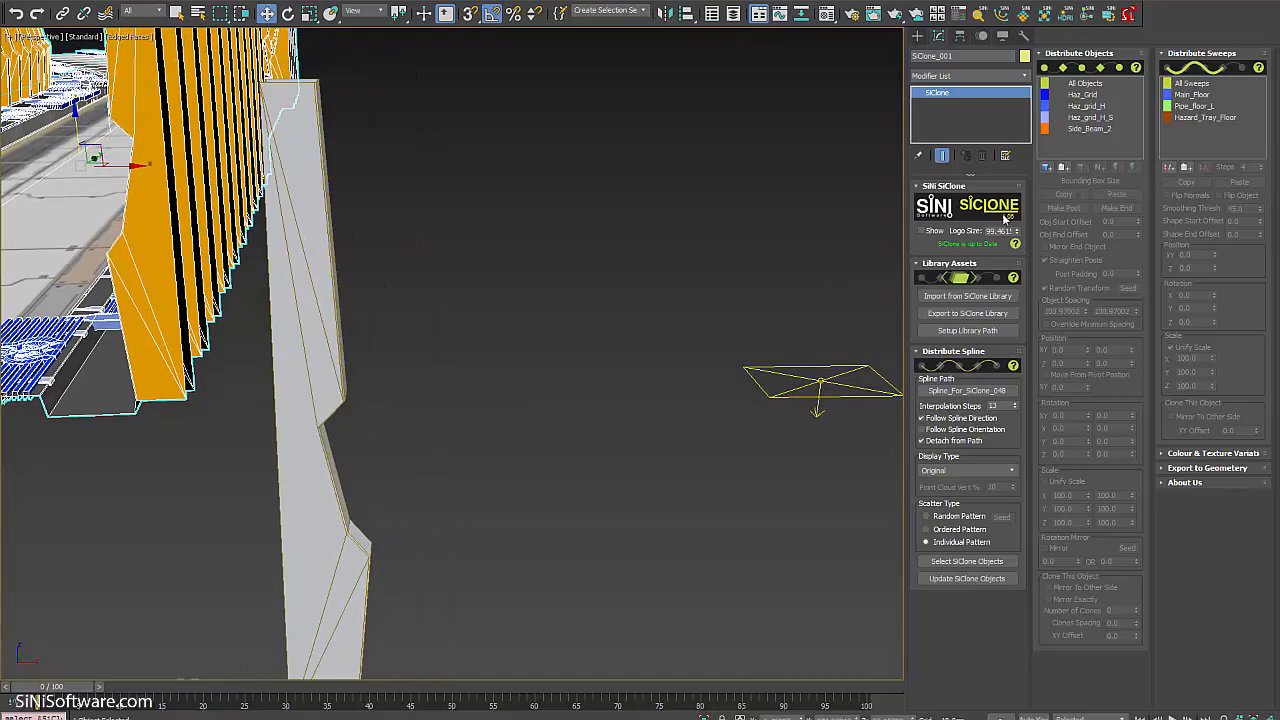
pyautogui.click(1046, 166)
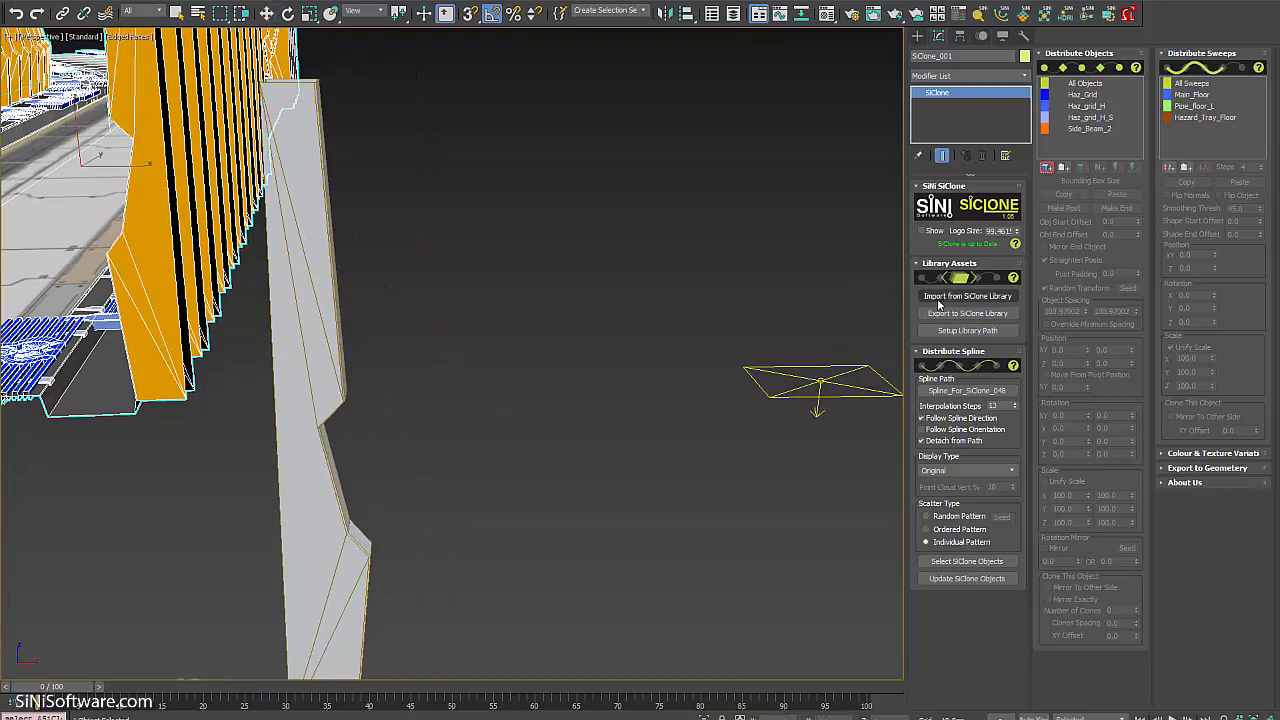
pyautogui.click(820, 385)
pyautogui.keyDown('alt'); pyautogui.moveTo(308, 339); pyautogui.dragTo(654, 371, button='middle'); pyautogui.keyUp('alt')
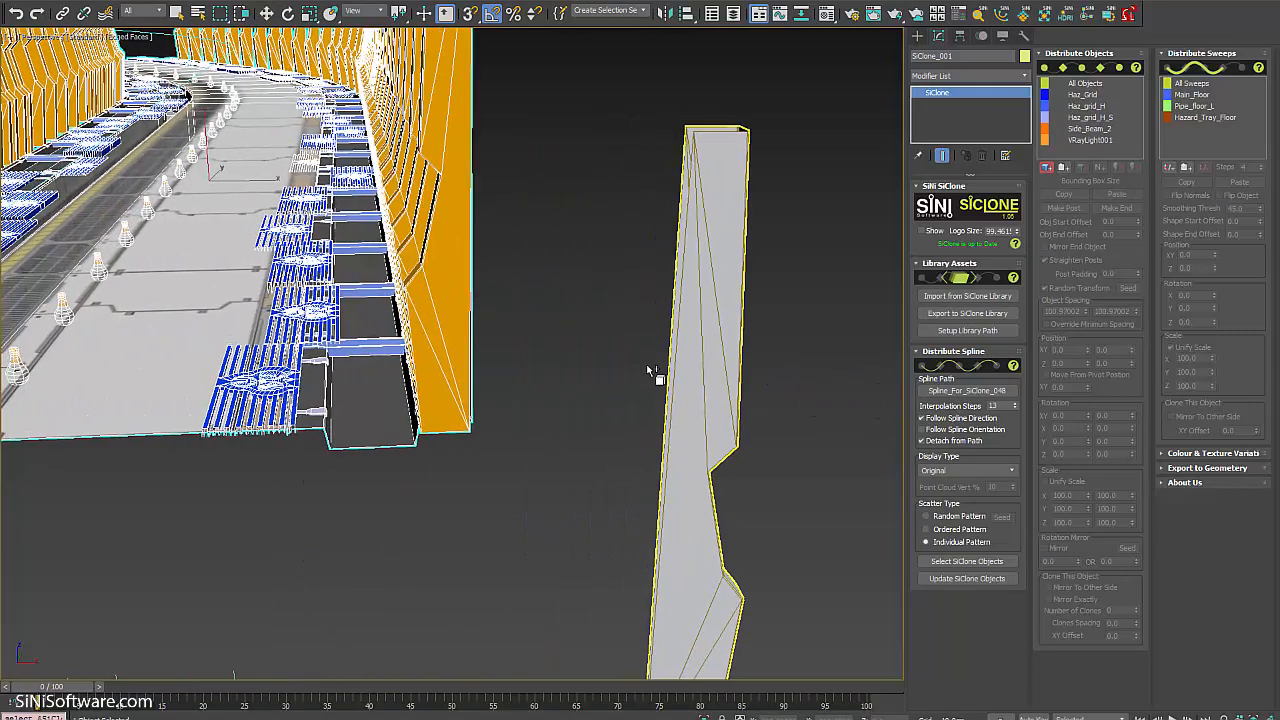
# Switch to the Move tool and show VRayLight001's settings in the Distribute Objects list.
pyautogui.scroll(-5, 270, 370)
pyautogui.keyDown('alt'); pyautogui.moveTo(286, 346); pyautogui.dragTo(370, 336, button='middle'); pyautogui.keyUp('alt')
pyautogui.scroll(5, 396, 334)
pyautogui.scroll(-10, 396, 328)
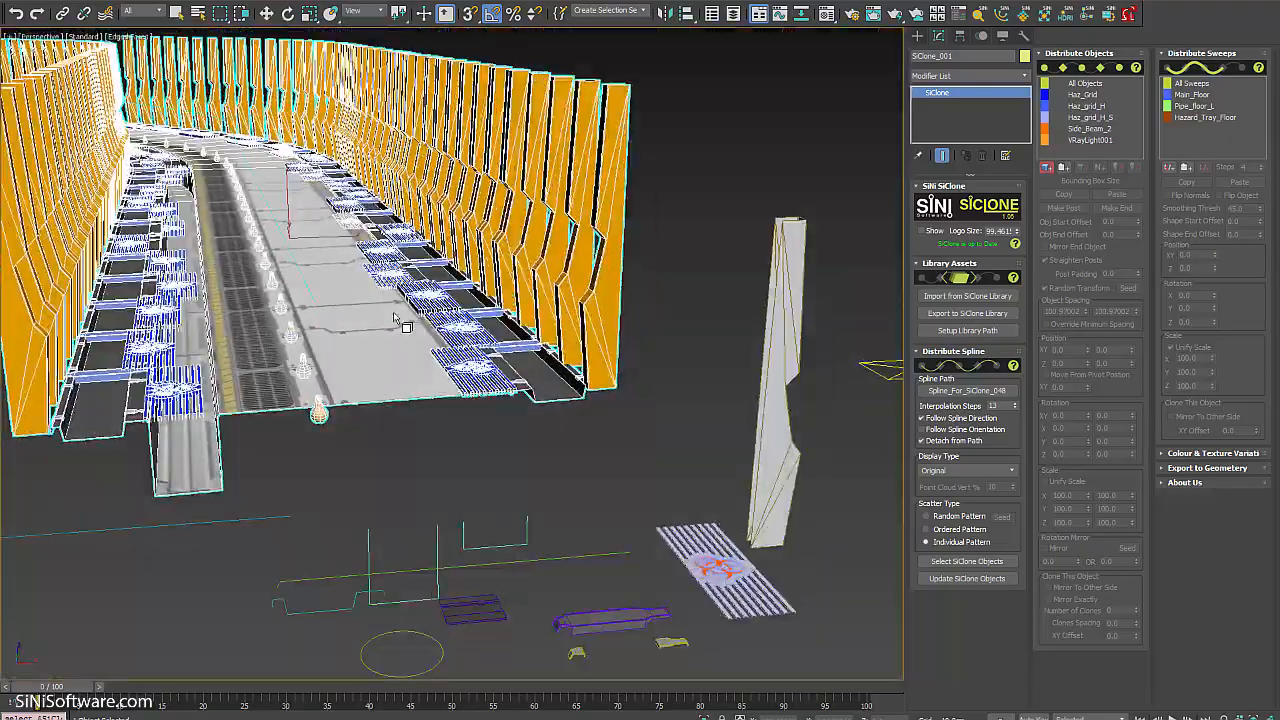
pyautogui.press('w')
pyautogui.scroll(3, 350, 330)
pyautogui.scroll(3, 360, 354)
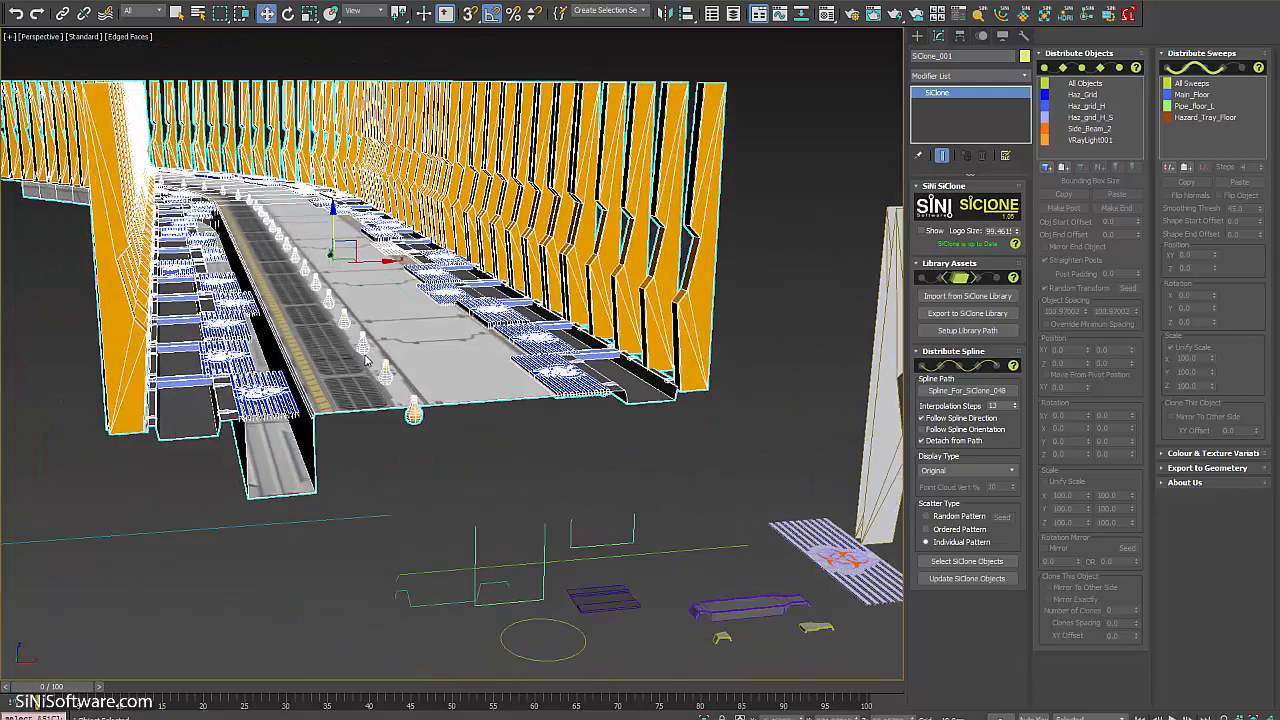
pyautogui.click(1100, 142)
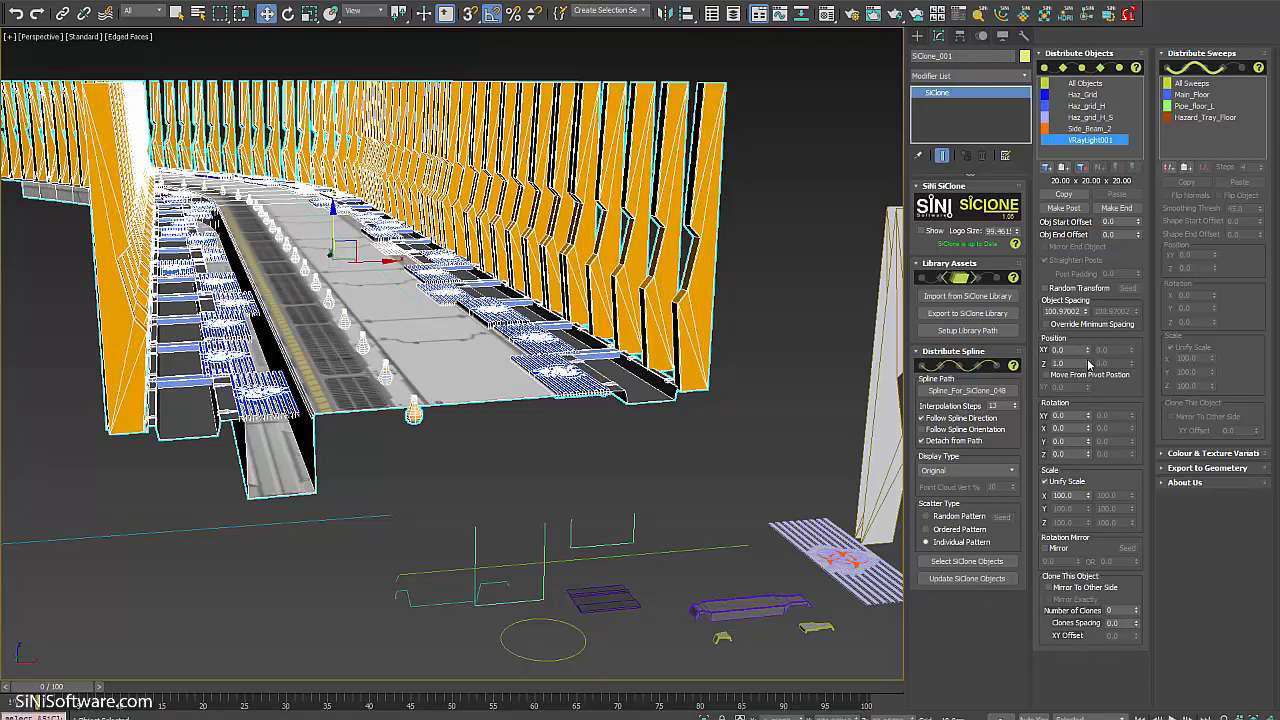
# Raise the VRayLight001 clones to Z position 113 and check them along the corridor.
pyautogui.moveTo(1088, 364); pyautogui.dragTo(1086, 235)
pyautogui.keyDown('alt'); pyautogui.moveTo(505, 338); pyautogui.dragTo(508, 306, button='middle'); pyautogui.keyUp('alt')
pyautogui.scroll(4, 587, 353)
pyautogui.scroll(-4, 585, 352)
pyautogui.scroll(-3, 508, 306)
pyautogui.keyDown('alt'); pyautogui.moveTo(586, 336); pyautogui.dragTo(543, 420, button='middle'); pyautogui.keyUp('alt')
pyautogui.scroll(2, 447, 327)
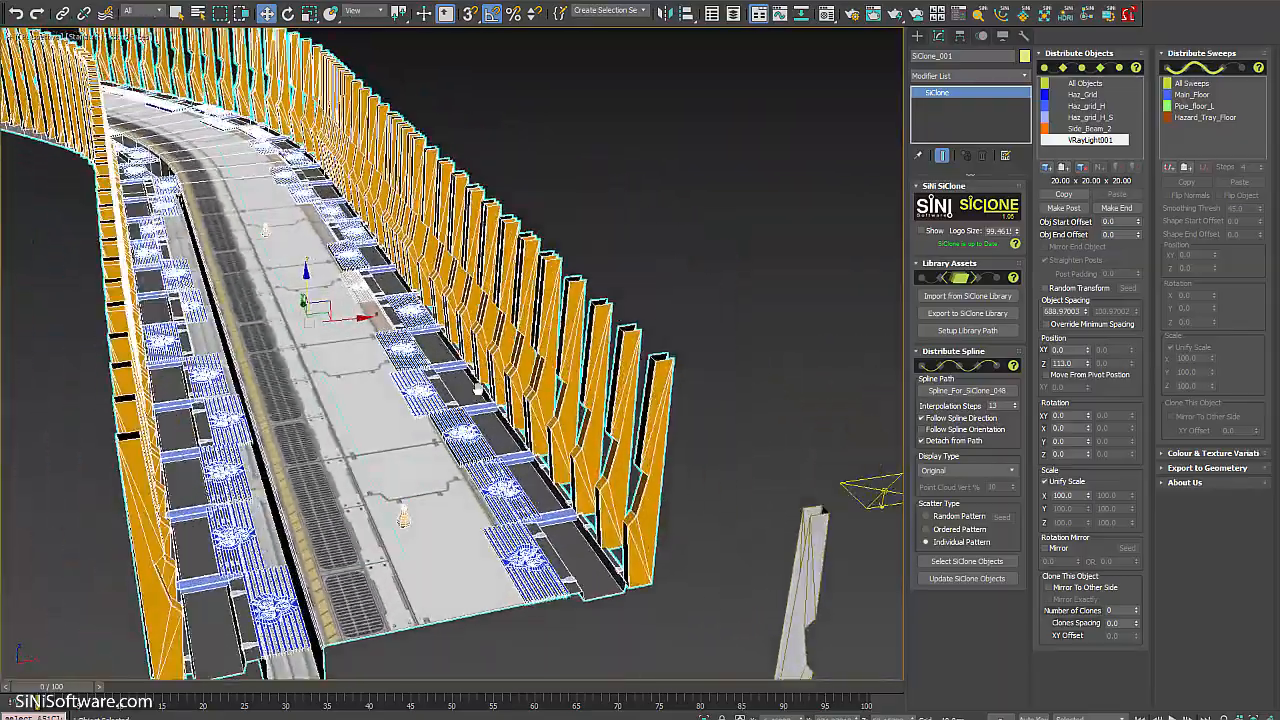
pyautogui.click(1090, 129)
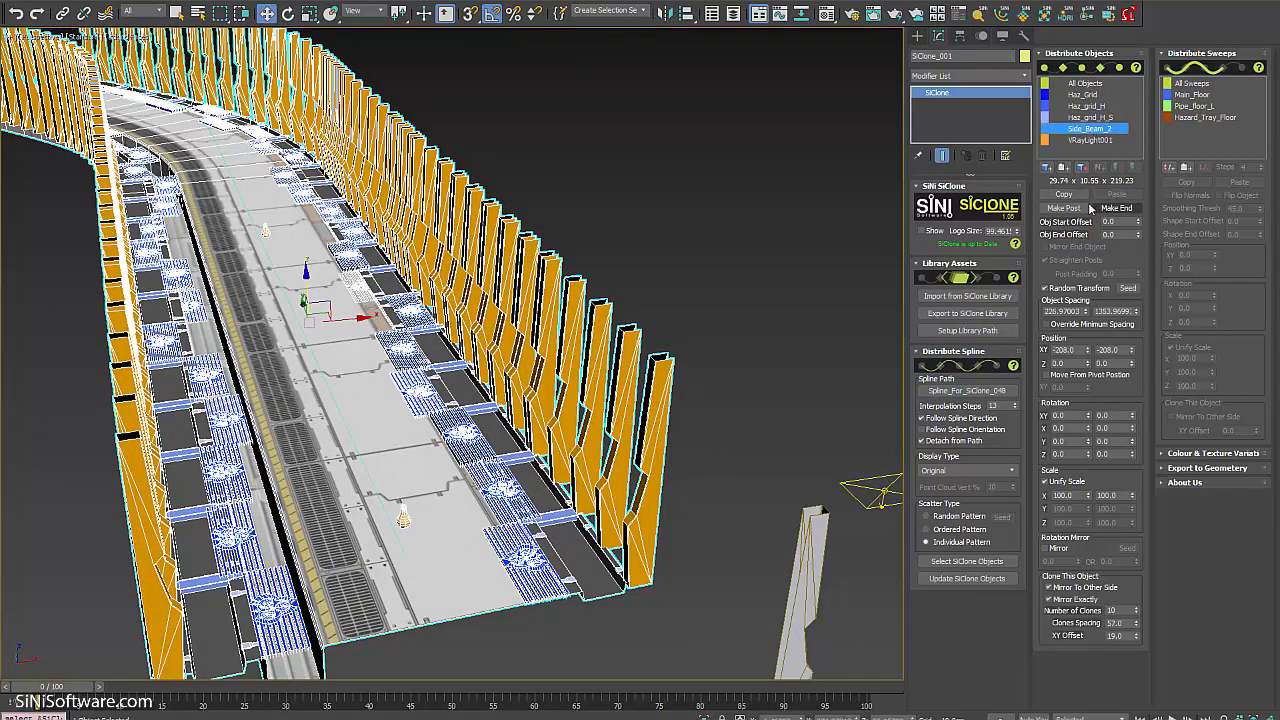
# Copy Side_Beam_2's distribution settings and paste them onto VRayLight001.
pyautogui.click(1064, 194)
pyautogui.click(1094, 140)
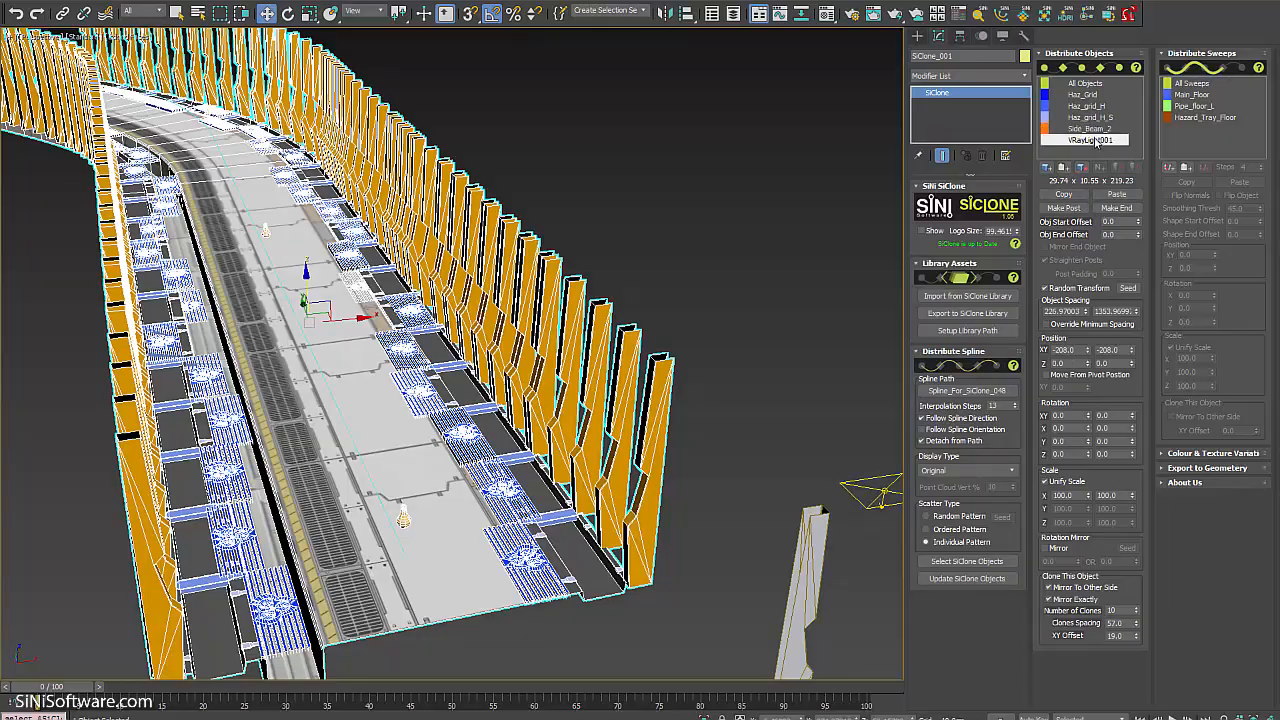
pyautogui.click(1117, 195)
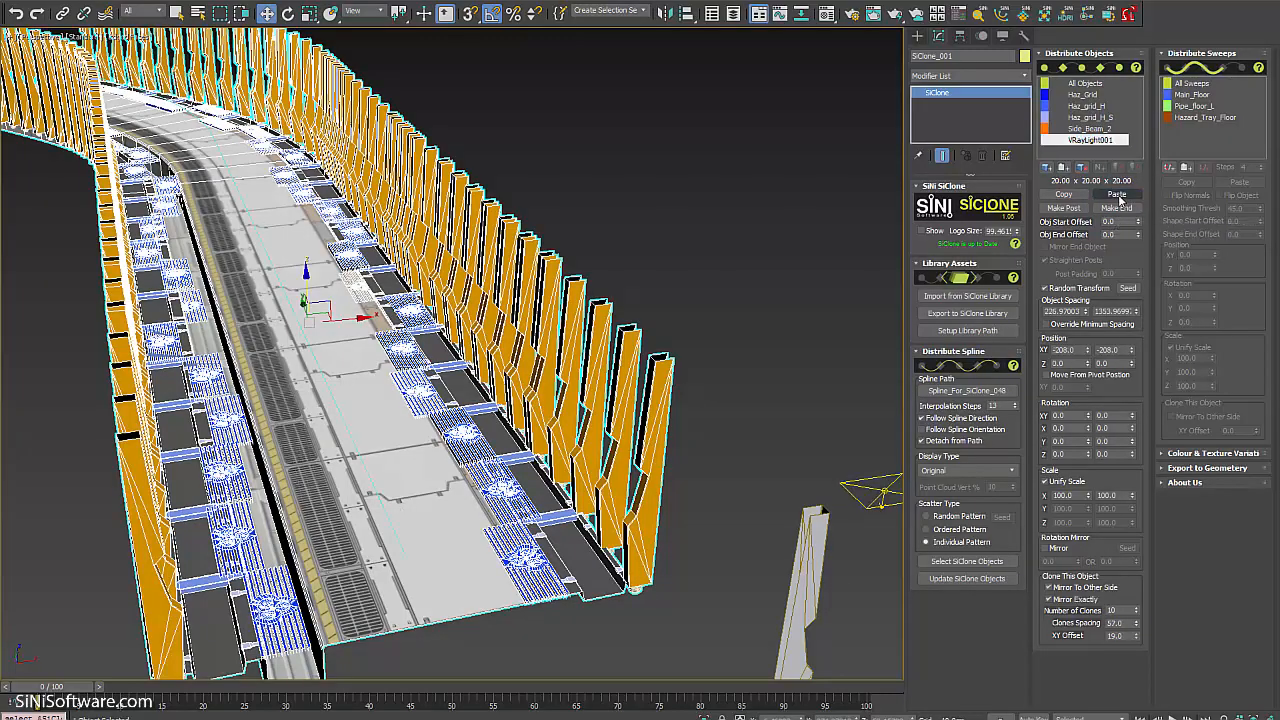
pyautogui.keyDown('alt'); pyautogui.moveTo(530, 450); pyautogui.dragTo(604, 444, button='middle'); pyautogui.keyUp('alt')
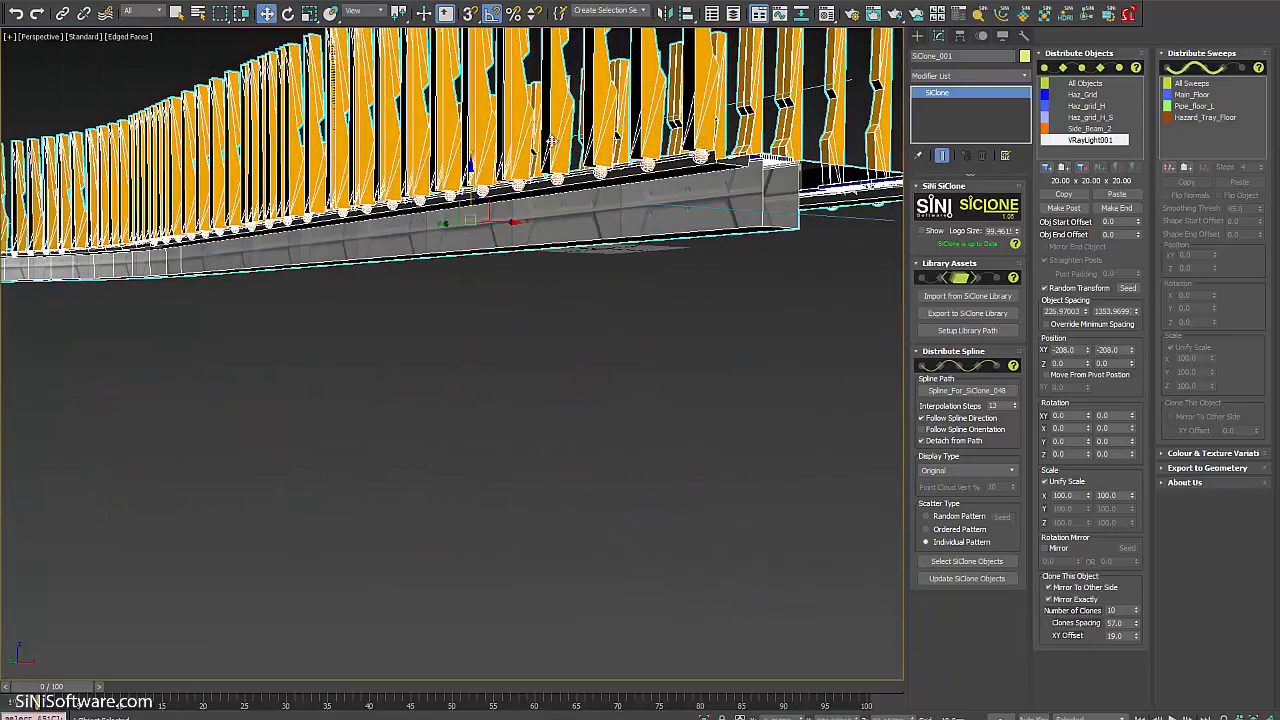
pyautogui.keyDown('alt'); pyautogui.moveTo(489, 255); pyautogui.dragTo(726, 375, button='middle'); pyautogui.keyUp('alt')
pyautogui.keyDown('alt'); pyautogui.moveTo(723, 429); pyautogui.dragTo(643, 509, button='middle'); pyautogui.keyUp('alt')
pyautogui.scroll(3, 552, 285)
pyautogui.press('z')
pyautogui.scroll(2, 633, 398)
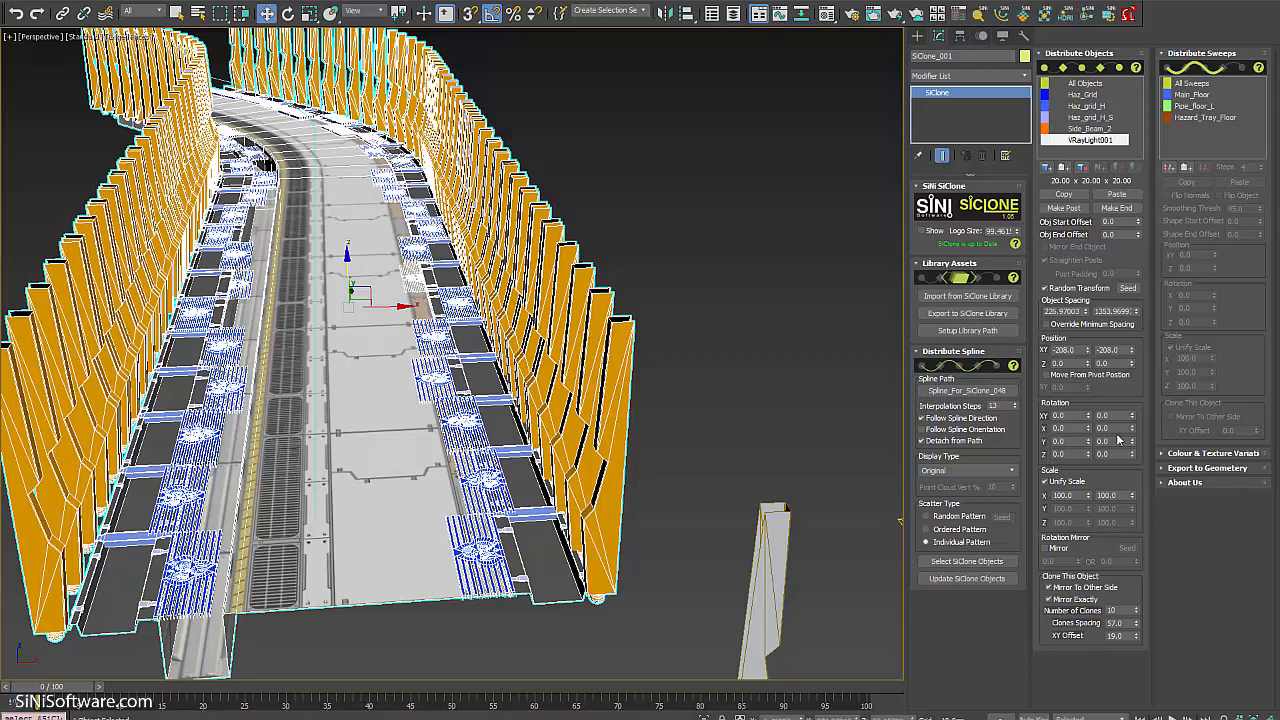
# Enable Move From Pivot Position and offset the light clones -36 on XY, checking the walkway from several angles.
pyautogui.click(1046, 374)
pyautogui.moveTo(1088, 389)
pyautogui.mouseDown()
pyautogui.moveTo(1086, 354)
pyautogui.moveTo(1085, 403)
pyautogui.mouseUp()
pyautogui.keyDown('alt'); pyautogui.moveTo(575, 201); pyautogui.dragTo(586, 312, button='middle'); pyautogui.keyUp('alt')
pyautogui.keyDown('alt'); pyautogui.moveTo(530, 584); pyautogui.dragTo(523, 85, button='middle'); pyautogui.keyUp('alt')
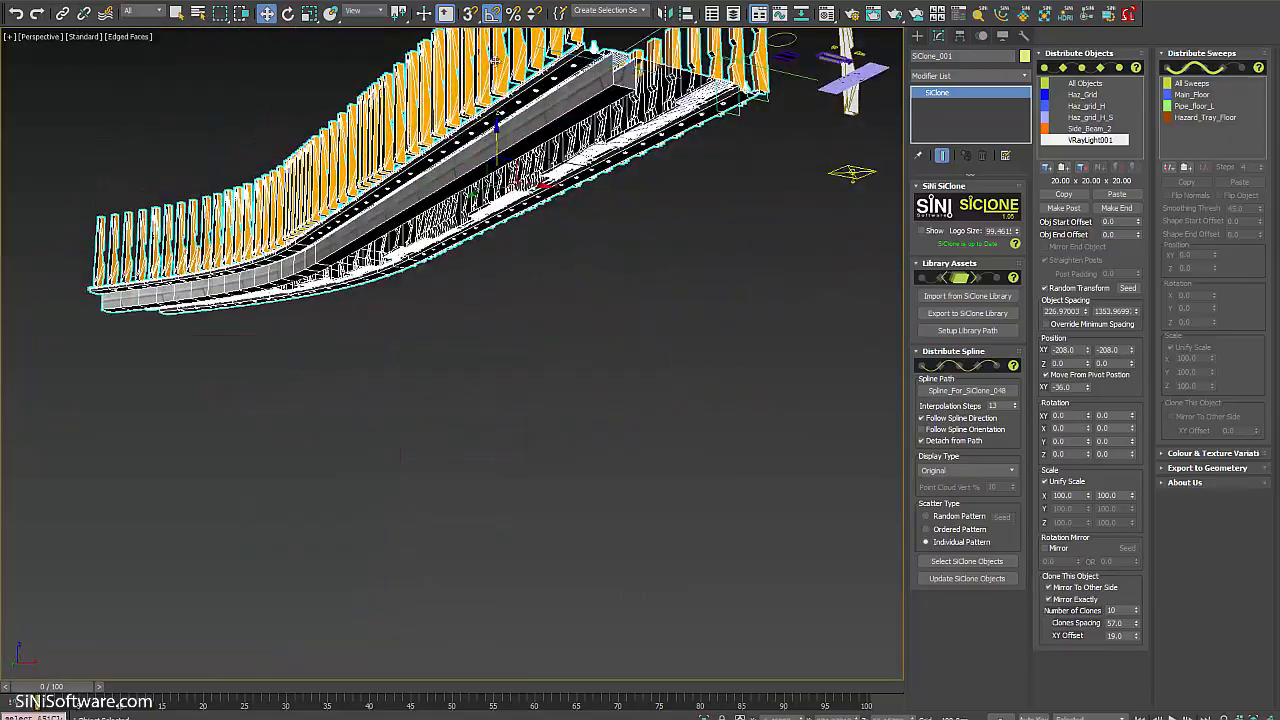
pyautogui.keyDown('alt'); pyautogui.moveTo(583, 52); pyautogui.dragTo(554, 143, button='middle'); pyautogui.keyUp('alt')
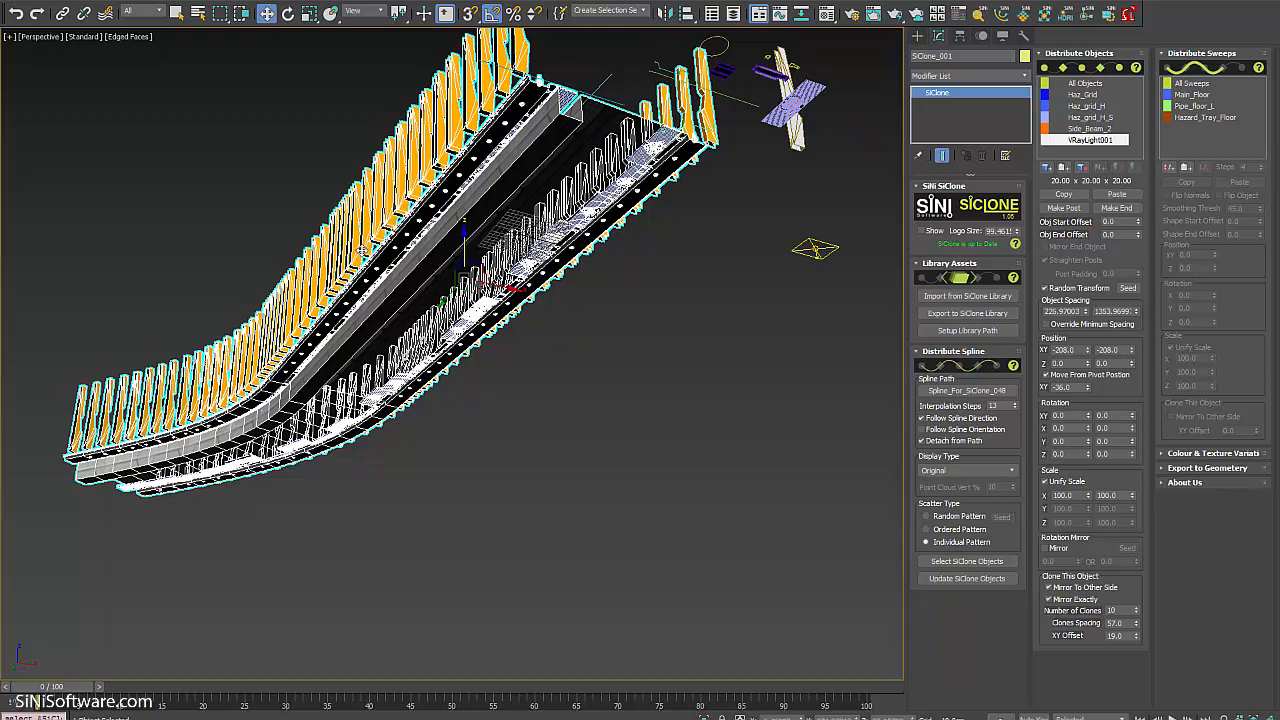
pyautogui.keyDown('alt'); pyautogui.moveTo(413, 245); pyautogui.dragTo(434, 364, button='middle'); pyautogui.keyUp('alt')
# Zoom in on the bridge, then switch to the SiClone_Fence_Rail_01.max fence scene.
pyautogui.scroll(3, 434, 364)
pyautogui.scroll(5, 426, 328)
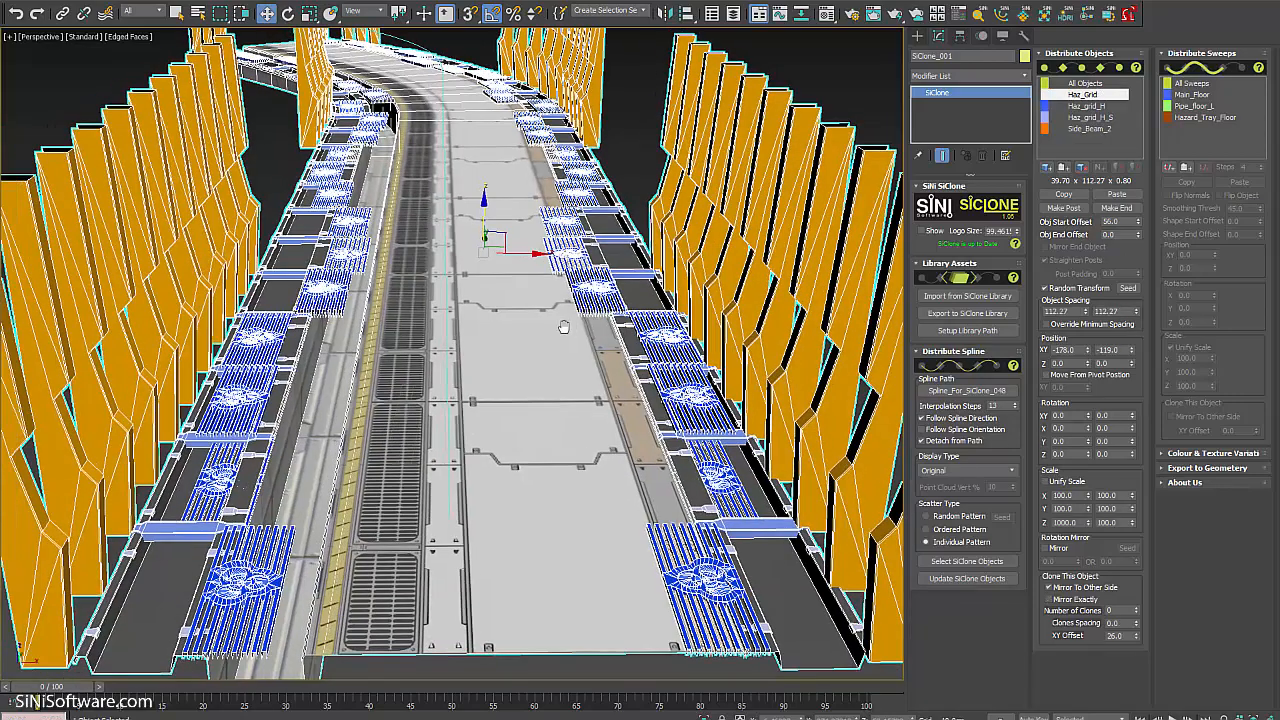
pyautogui.scroll(-5, 558, 369)
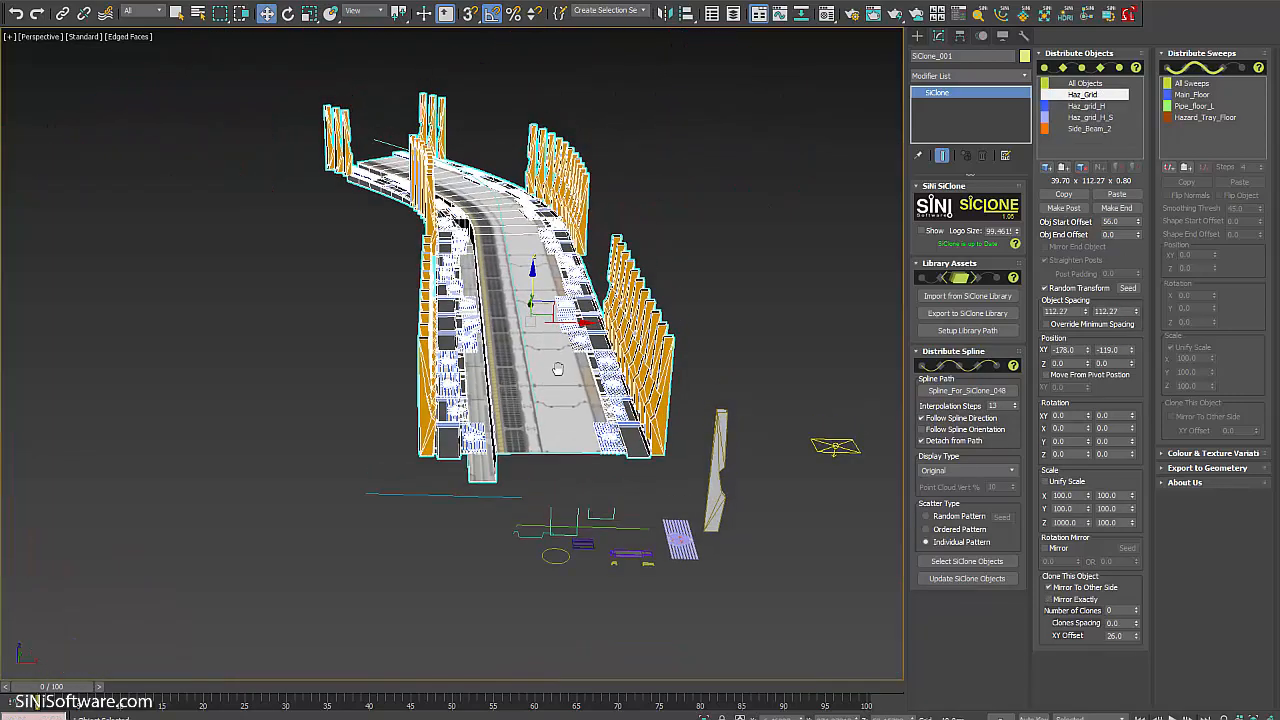
pyautogui.scroll(8, 558, 369)
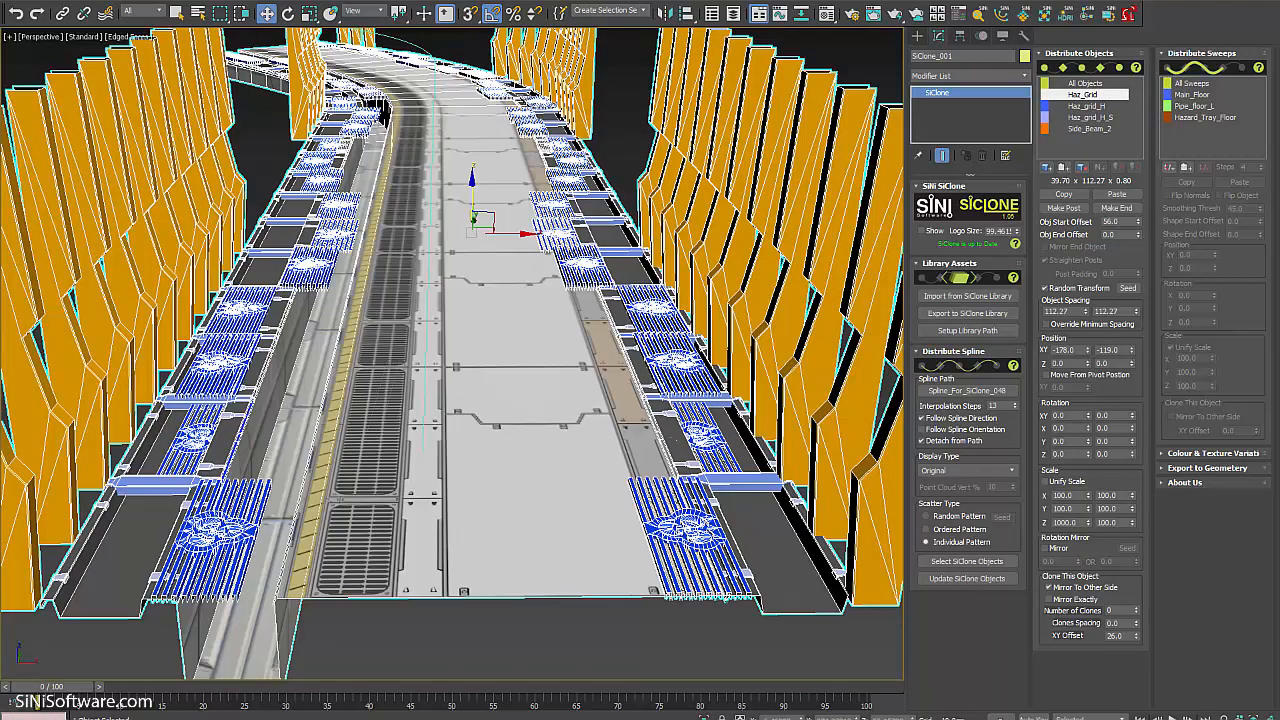
pyautogui.moveTo(512, 715)
pyautogui.click(610, 690)
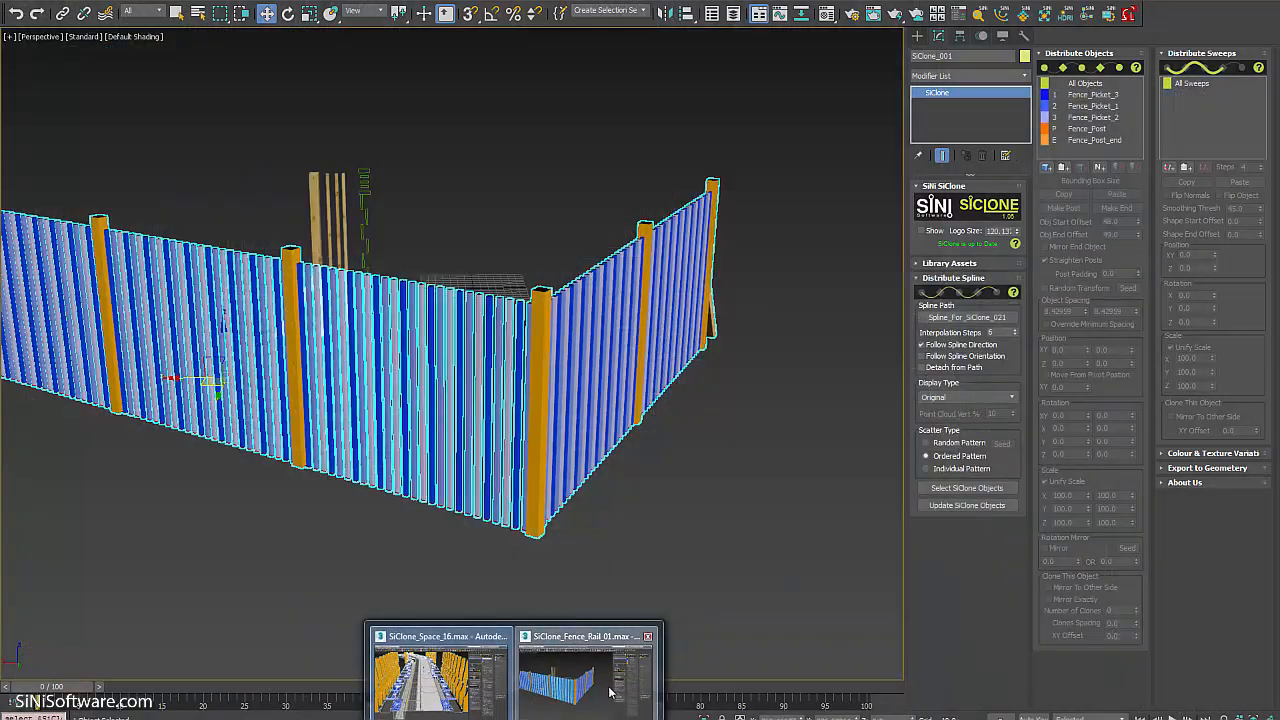
pyautogui.keyDown('alt'); pyautogui.moveTo(640, 385); pyautogui.dragTo(789, 356, button='middle'); pyautogui.keyUp('alt')
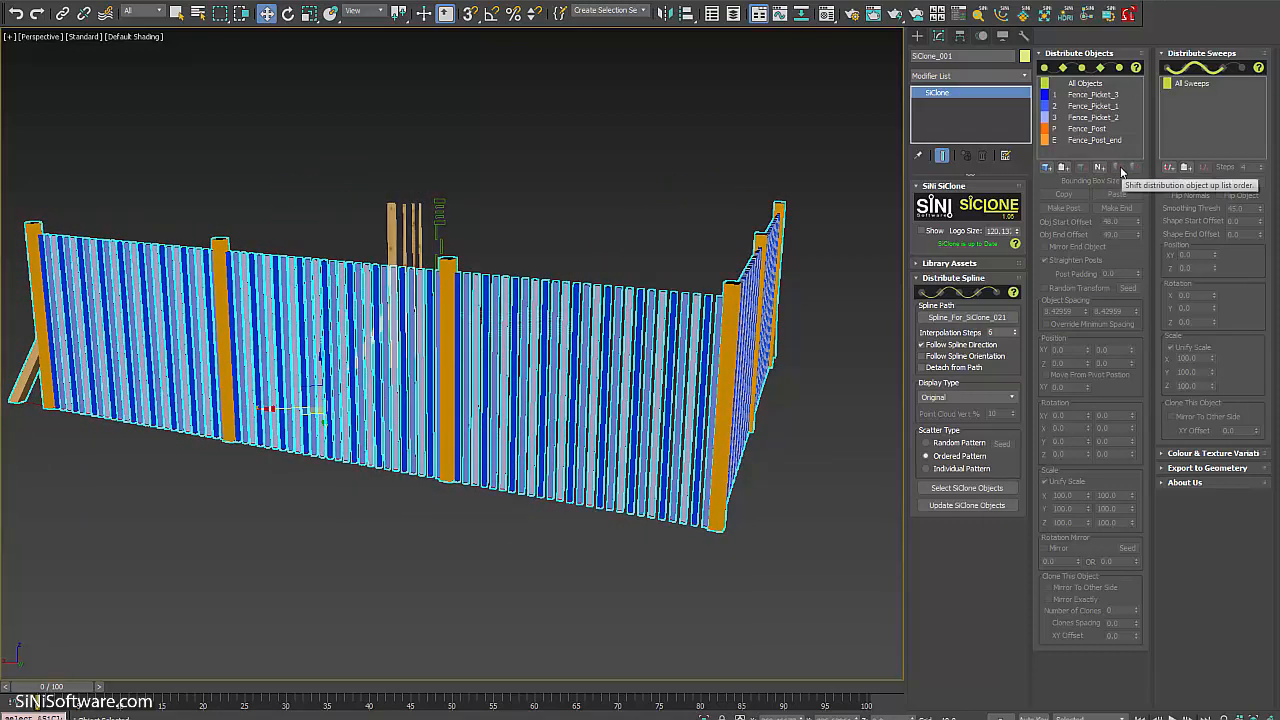
pyautogui.click(1095, 117)
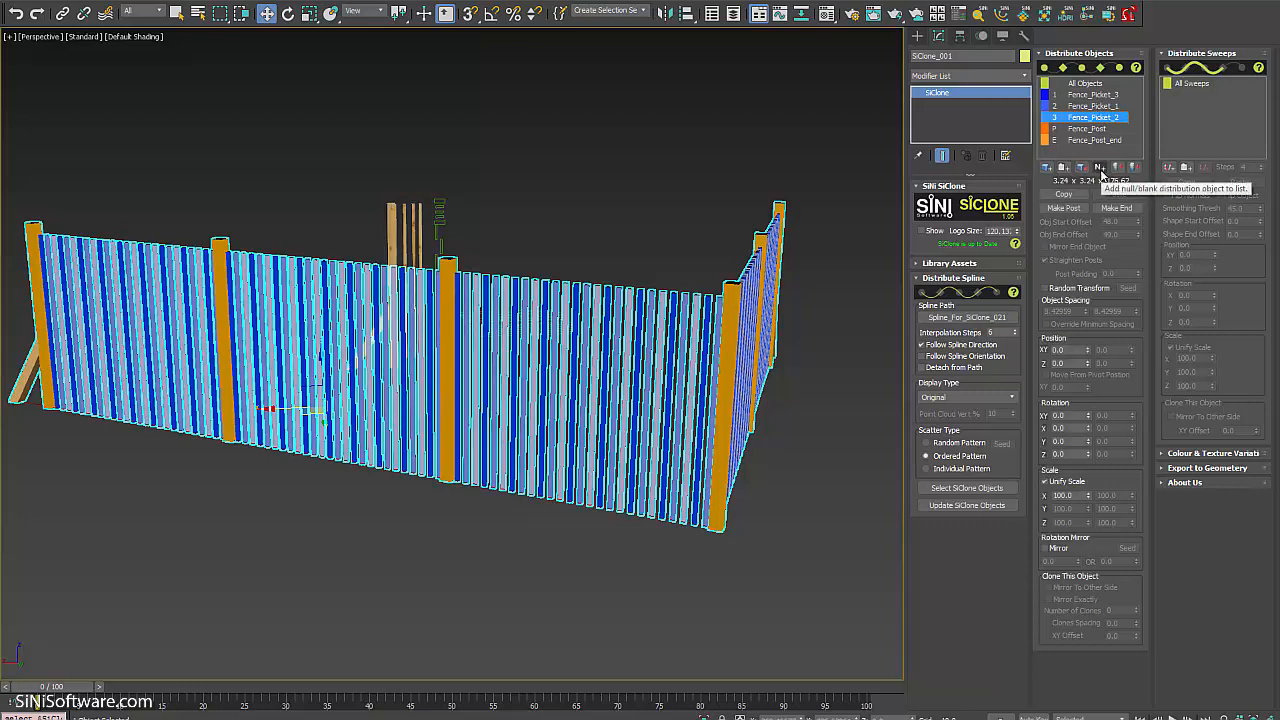
pyautogui.keyDown('alt'); pyautogui.moveTo(679, 388); pyautogui.dragTo(687, 415, button='middle'); pyautogui.keyUp('alt')
pyautogui.scroll(5, 510, 290)
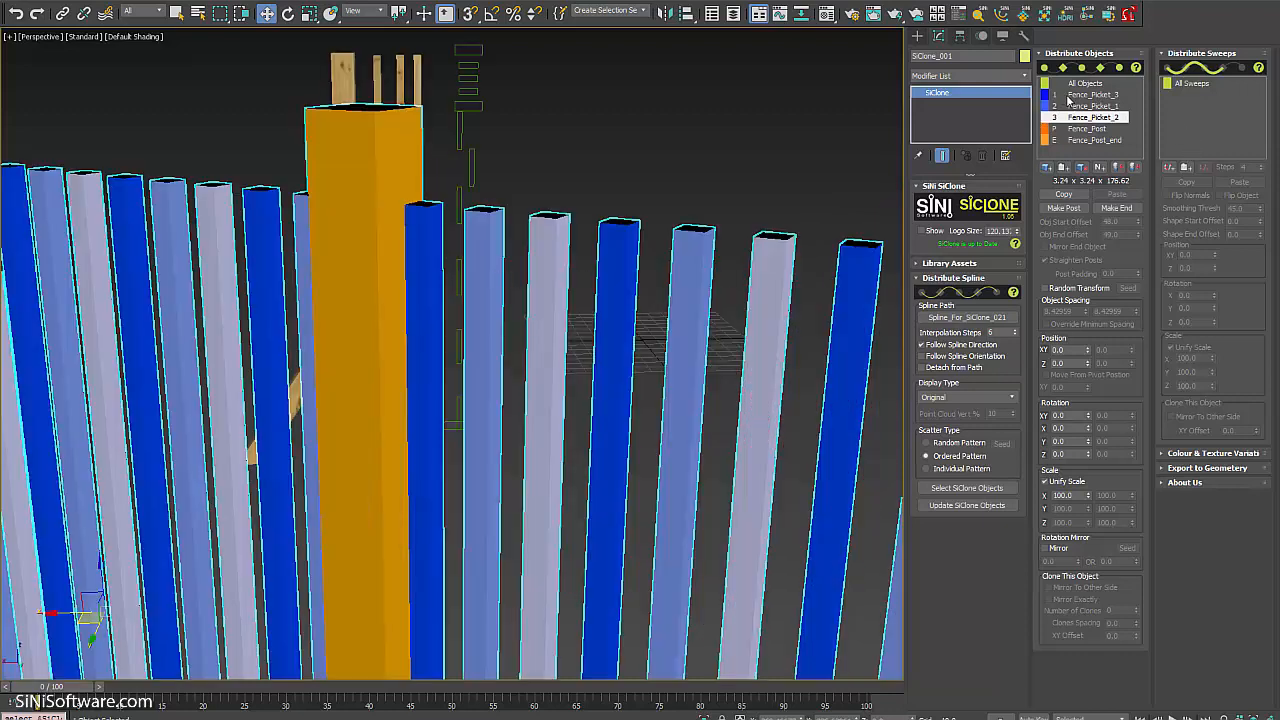
pyautogui.click(1110, 140)
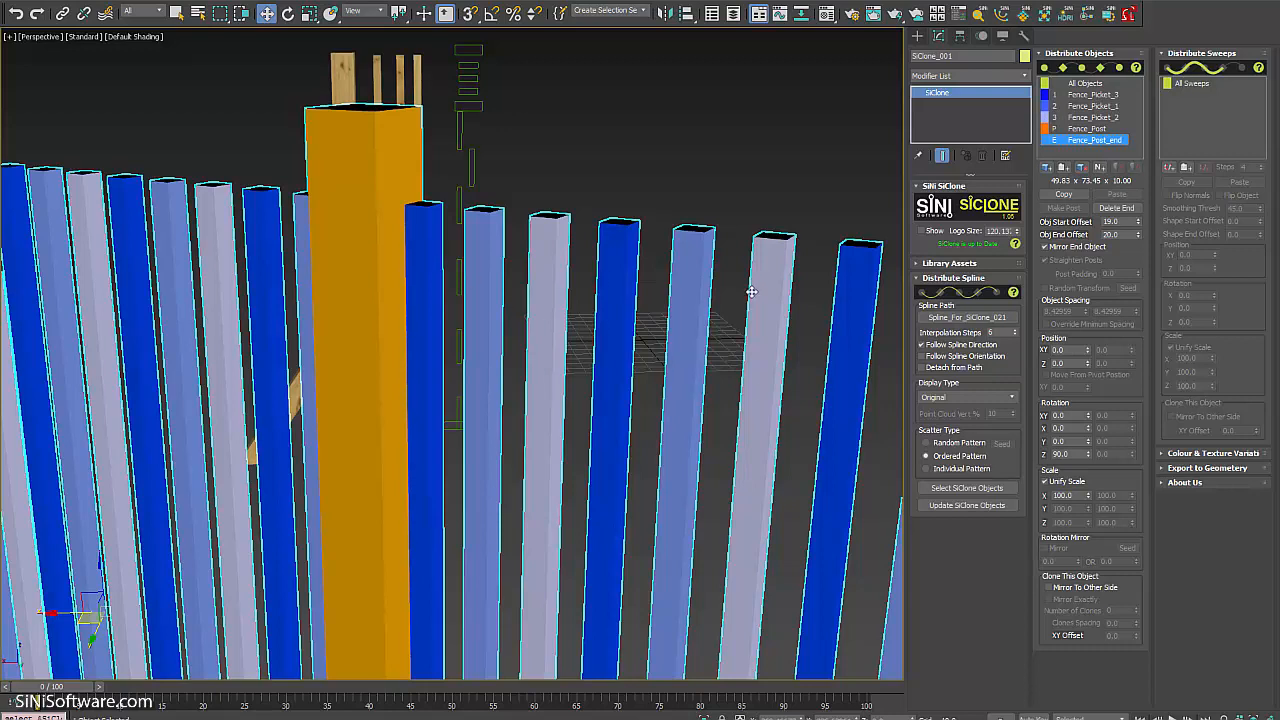
pyautogui.moveTo(750, 385); pyautogui.dragTo(726, 351, button='middle')
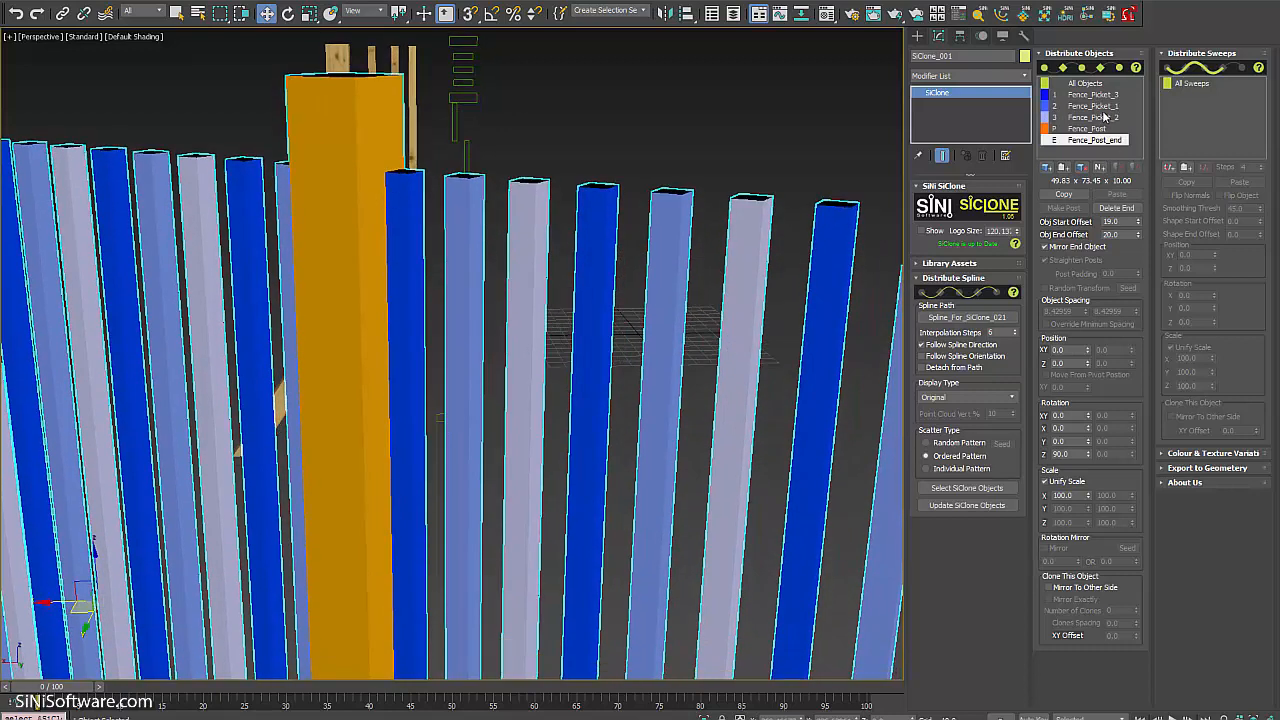
# Add a Null Item next to Fence_Picket_1 in Distribute Objects and review the whole fence.
pyautogui.click(1105, 106)
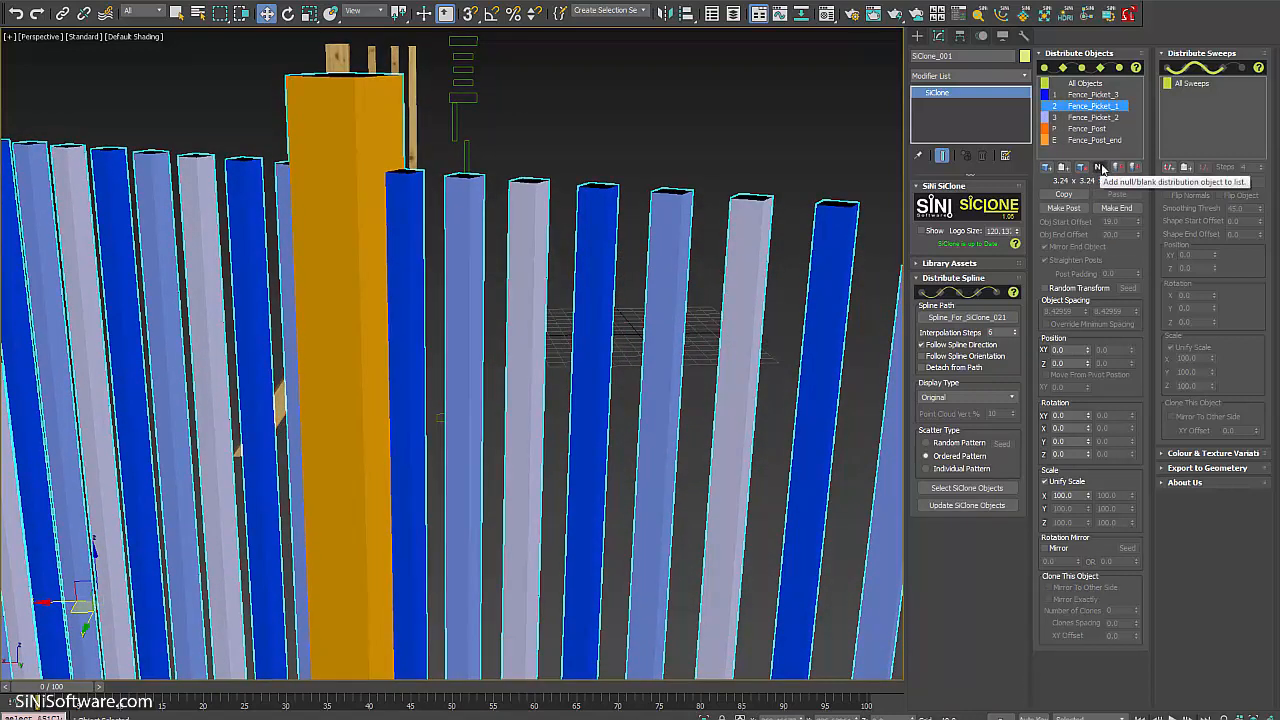
pyautogui.click(1100, 167)
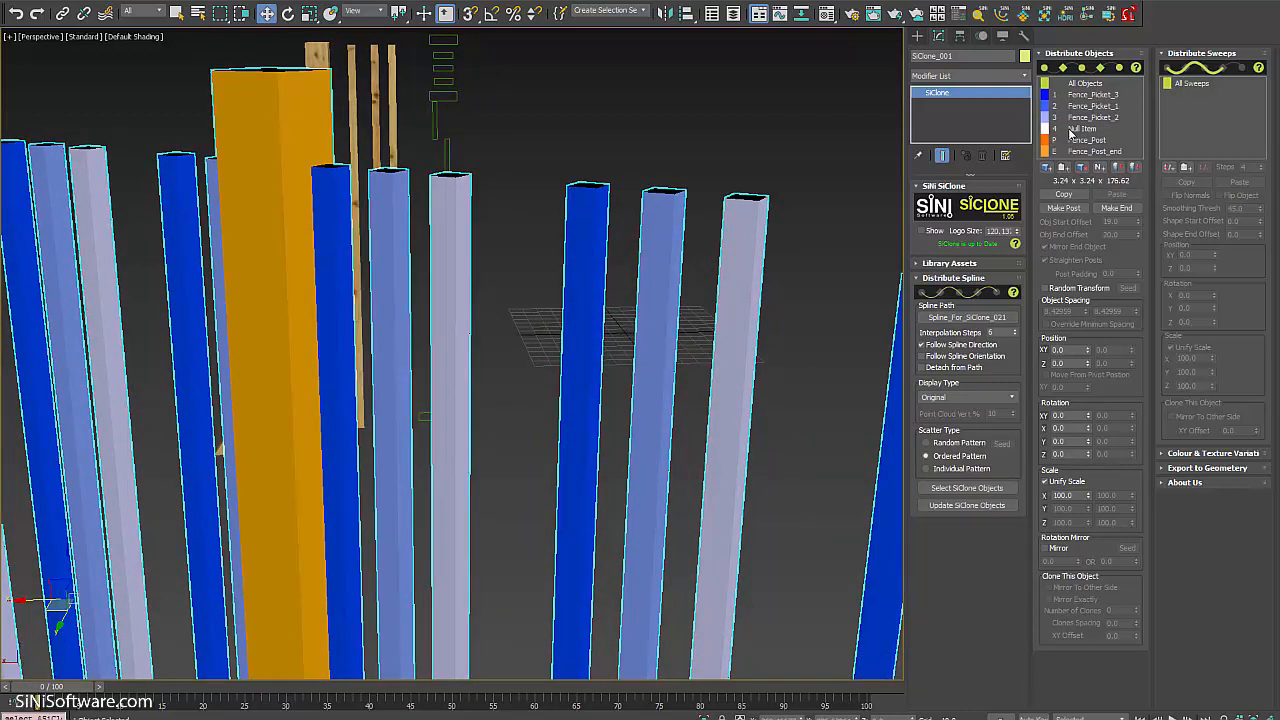
pyautogui.click(1080, 128)
pyautogui.scroll(-10, 606, 274)
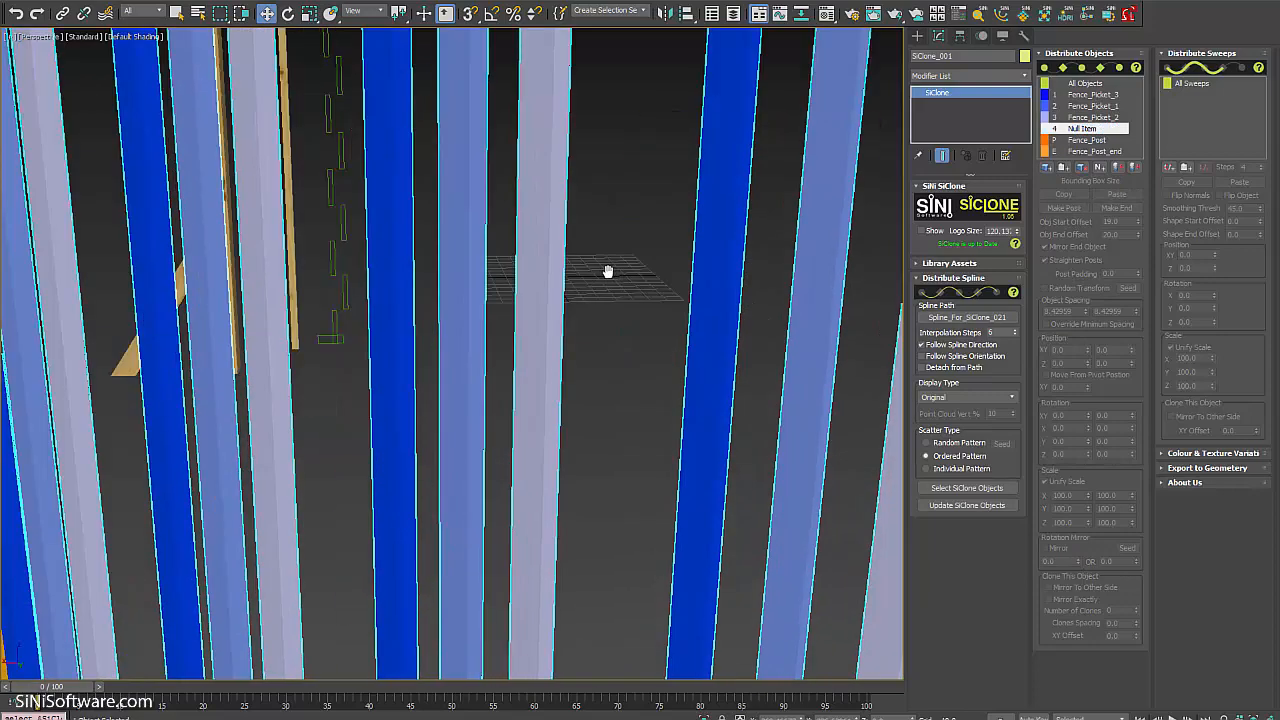
pyautogui.keyDown('alt'); pyautogui.moveTo(623, 286); pyautogui.dragTo(709, 294, button='middle'); pyautogui.keyUp('alt')
pyautogui.scroll(6, 643, 300)
pyautogui.scroll(-5, 403, 285)
pyautogui.scroll(4, 684, 287)
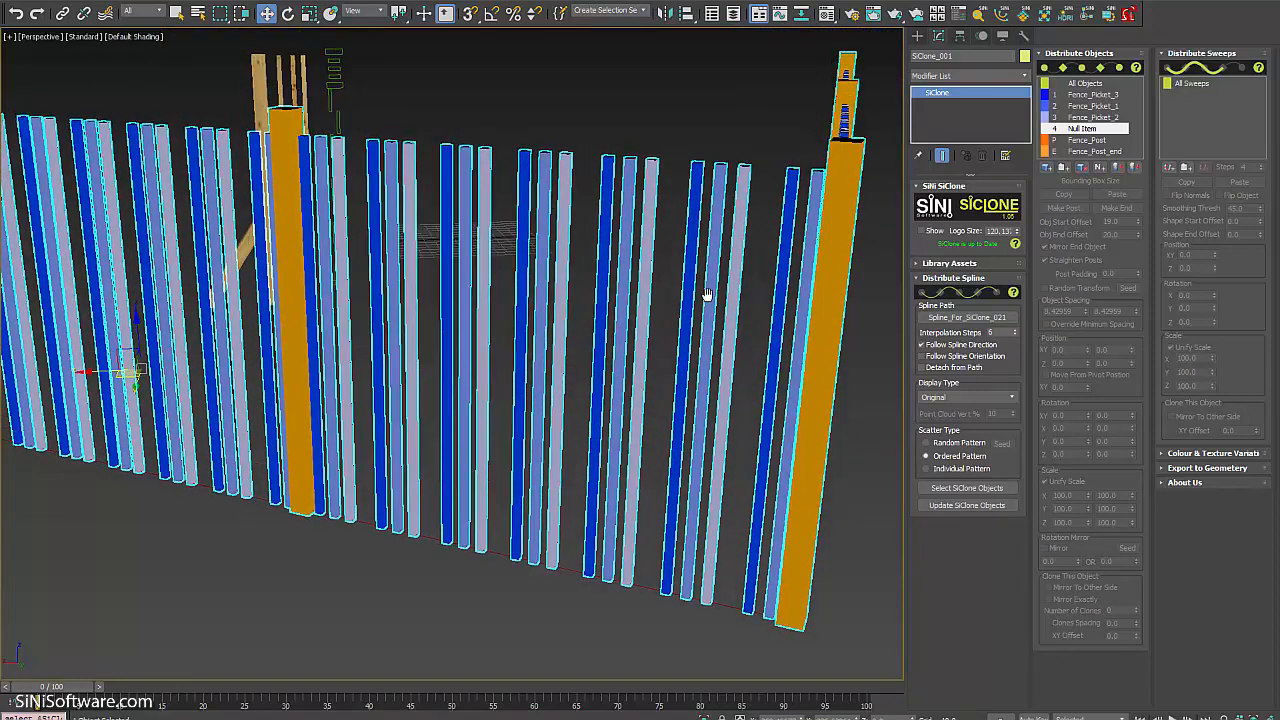
# Switch Scatter Type to Random Pattern and reshuffle the pickets and gaps with four new seeds.
pyautogui.click(926, 442)
pyautogui.keyDown('alt'); pyautogui.moveTo(275, 203); pyautogui.dragTo(680, 387, button='middle'); pyautogui.keyUp('alt')
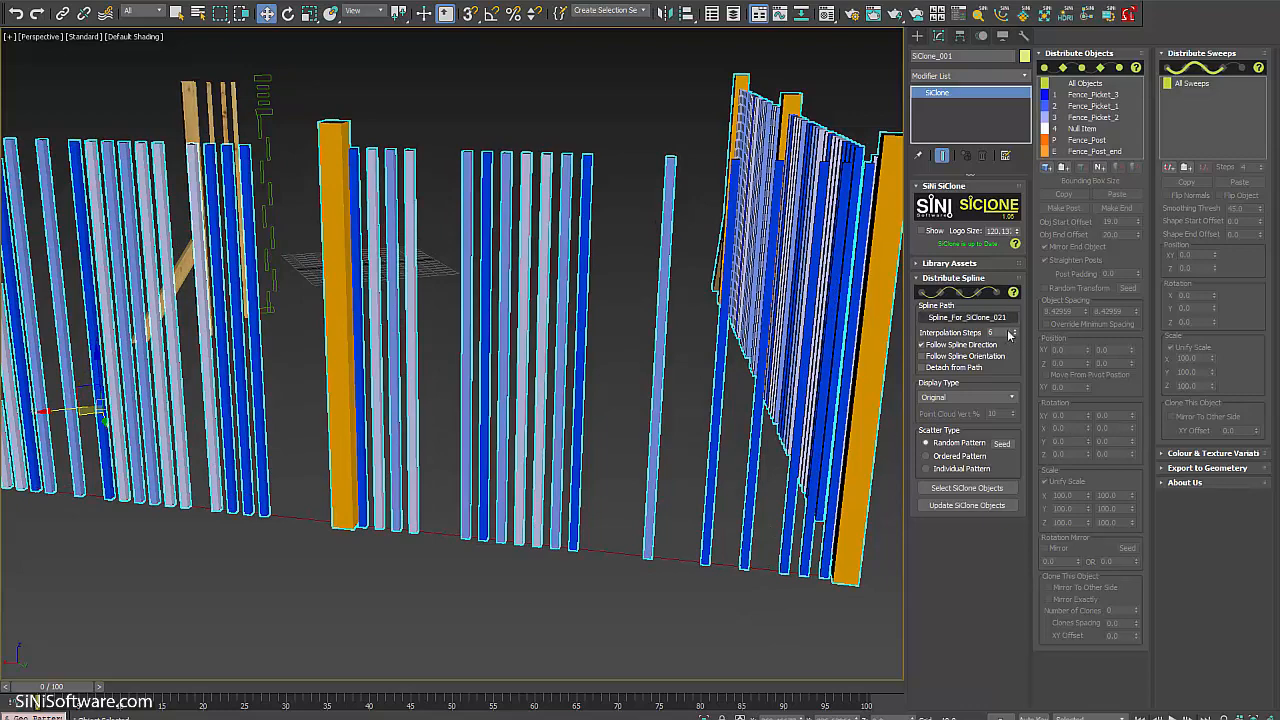
pyautogui.click(1003, 444)
pyautogui.click(1003, 444)
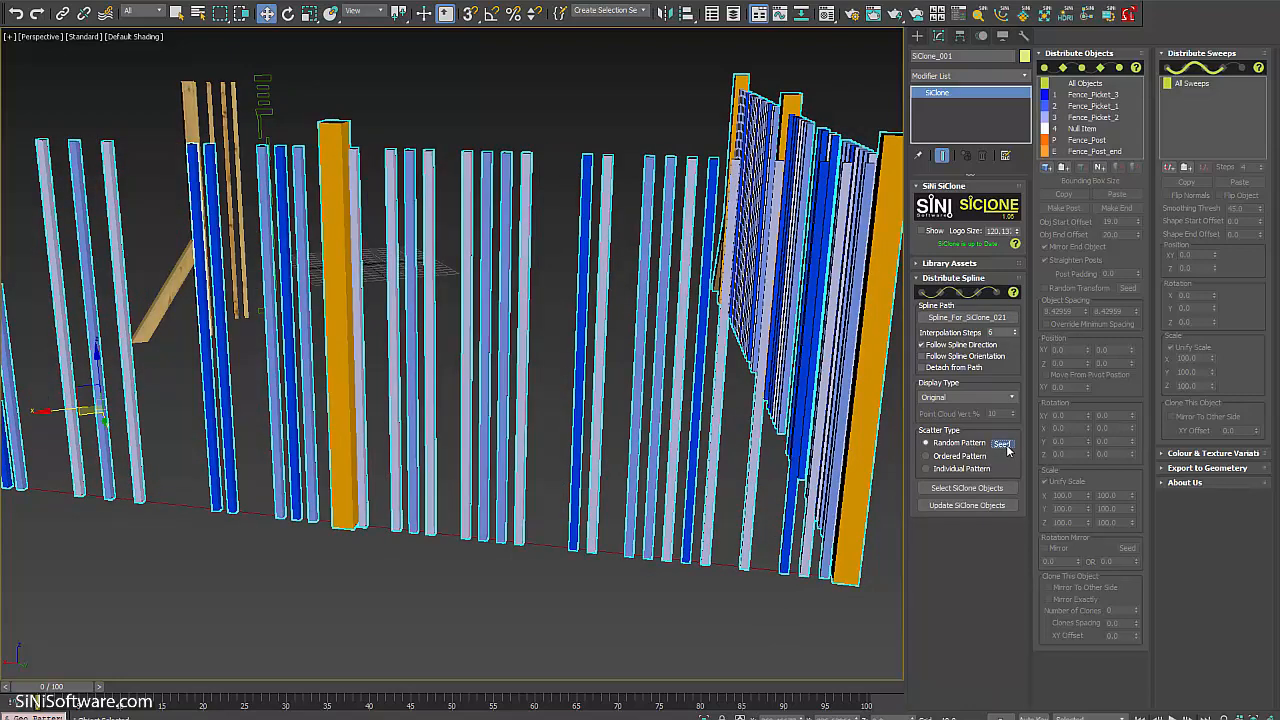
pyautogui.click(1003, 444)
pyautogui.click(1003, 444)
pyautogui.keyDown('alt'); pyautogui.moveTo(637, 437); pyautogui.dragTo(580, 443, button='middle'); pyautogui.keyUp('alt')
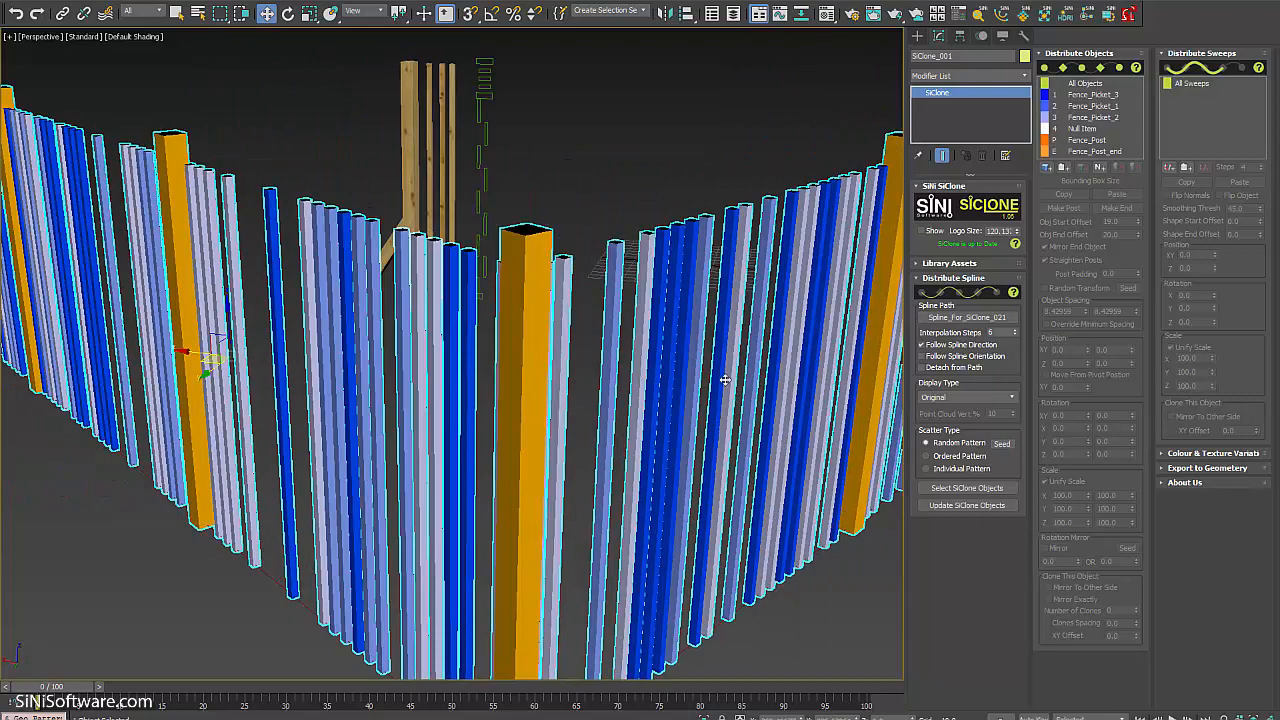
pyautogui.keyDown('alt'); pyautogui.moveTo(726, 380); pyautogui.dragTo(716, 336, button='middle'); pyautogui.keyUp('alt')
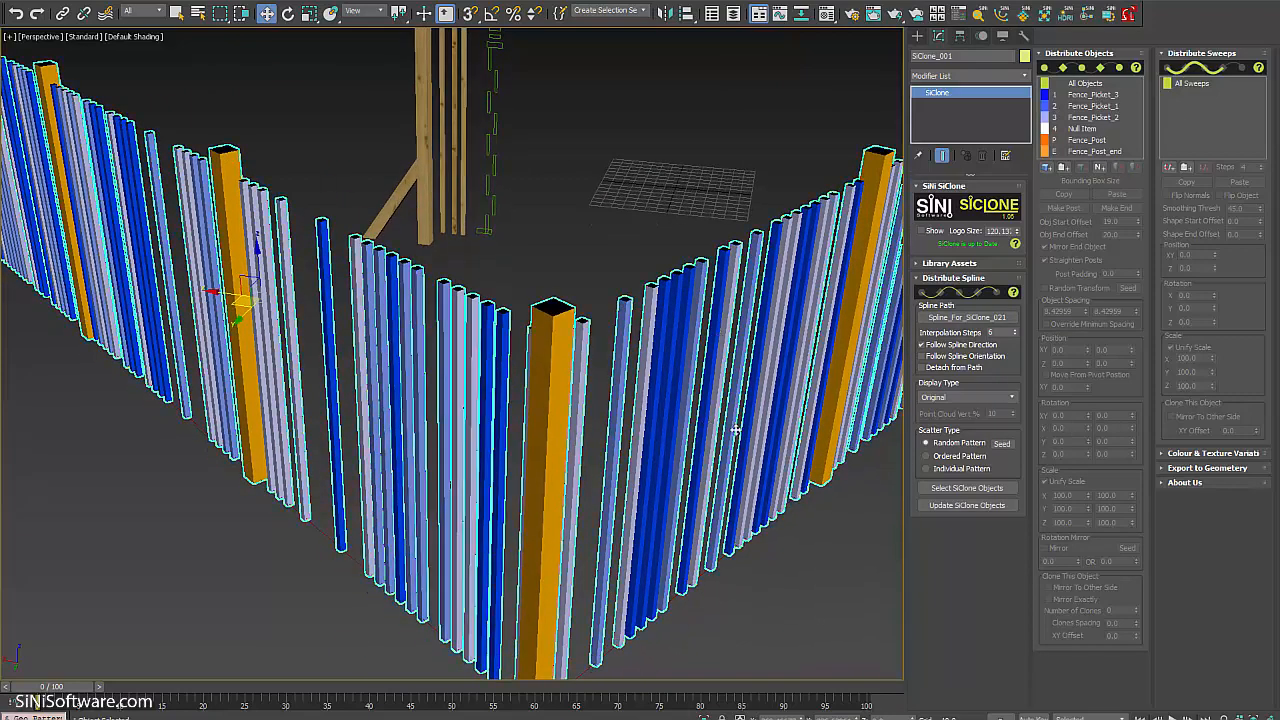
pyautogui.keyDown('alt'); pyautogui.moveTo(745, 384); pyautogui.dragTo(745, 475, button='middle'); pyautogui.keyUp('alt')
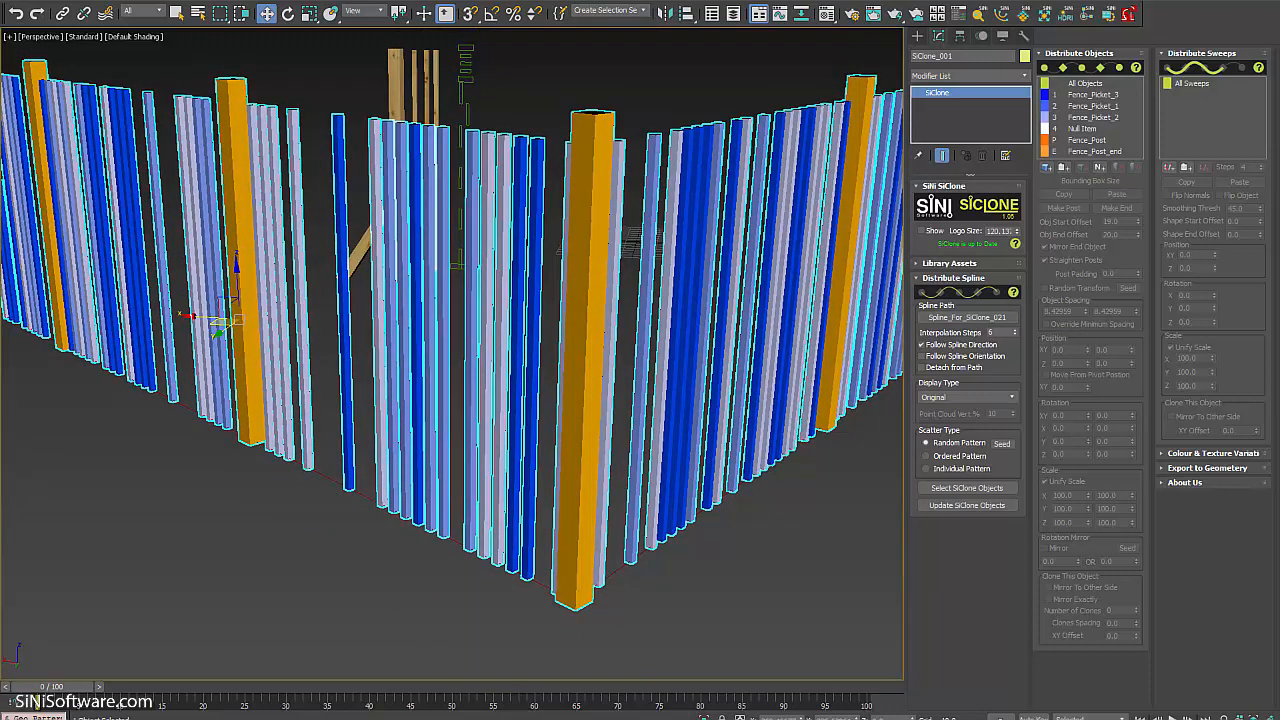